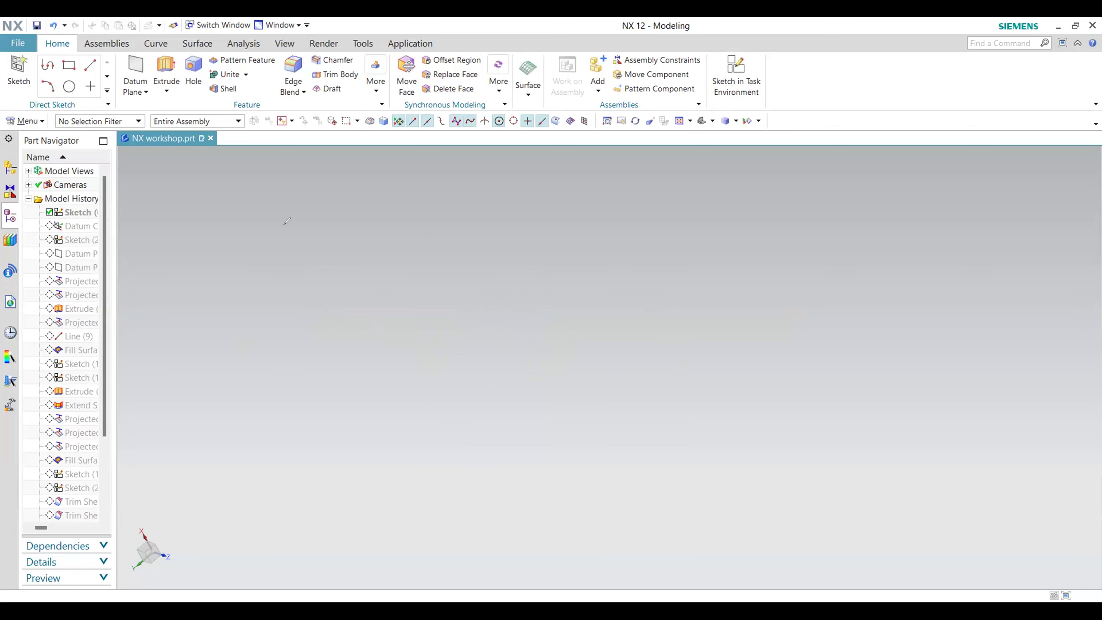
drag(288, 230, 304, 429)
mouse_move(267, 211)
mouse_down()
mouse_move(1070, 442)
mouse_move(522, 523)
mouse_move(306, 536)
mouse_move(307, 420)
mouse_up()
mouse_move(170, 524)
mouse_down()
mouse_move(118, 539)
mouse_move(193, 548)
mouse_move(164, 522)
mouse_move(172, 532)
mouse_up()
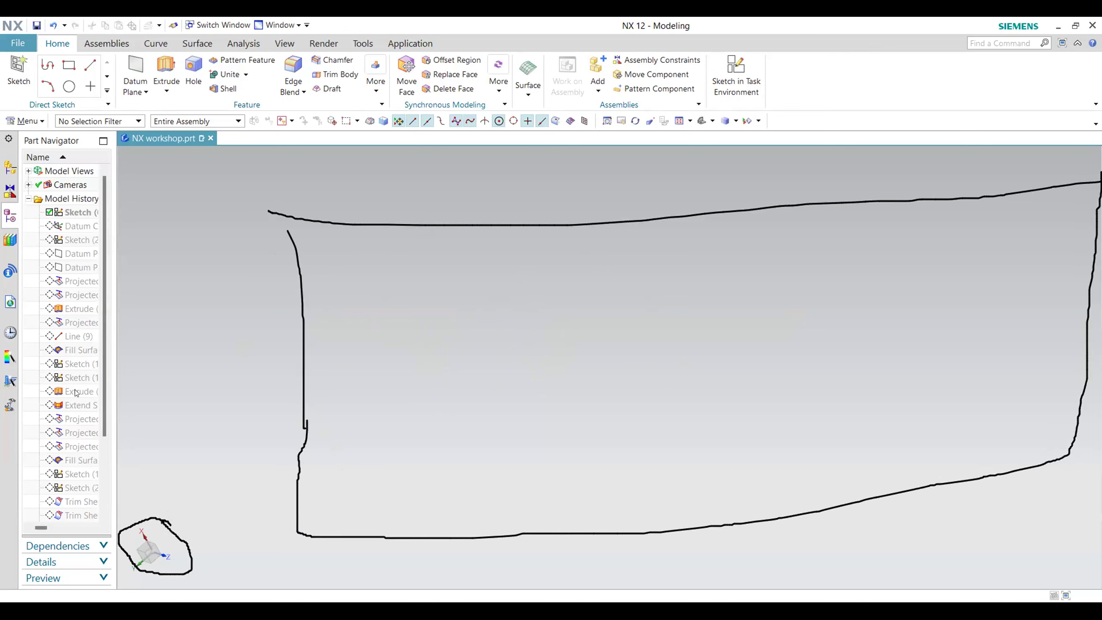
key(e)
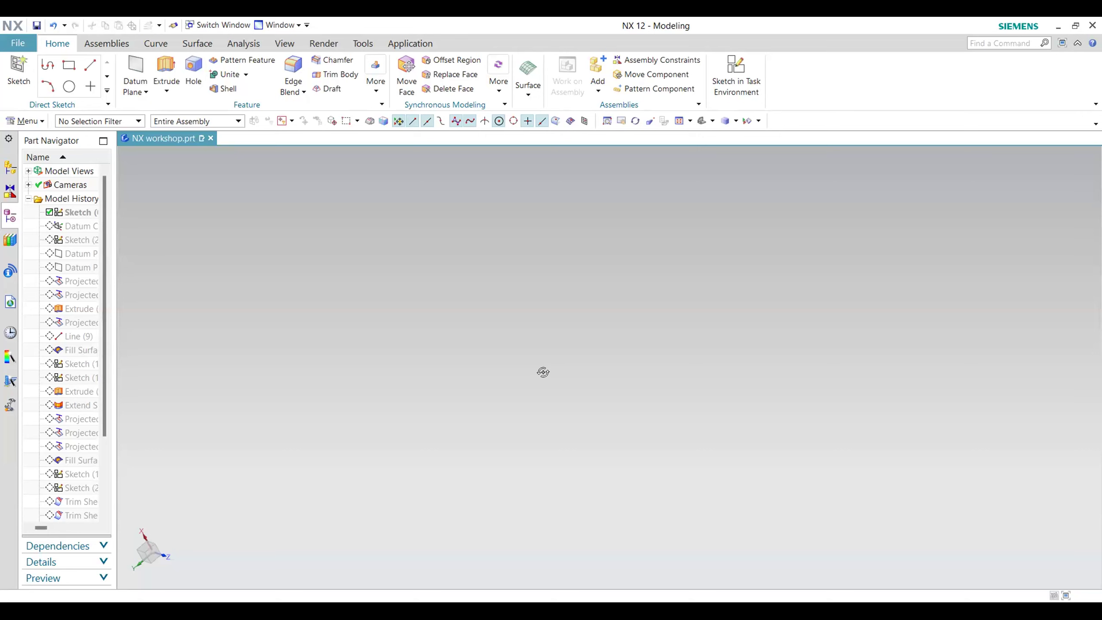
Step: Create a new sketch on the default XY plane, using the On Plane type with the inferred plane method
click(17, 70)
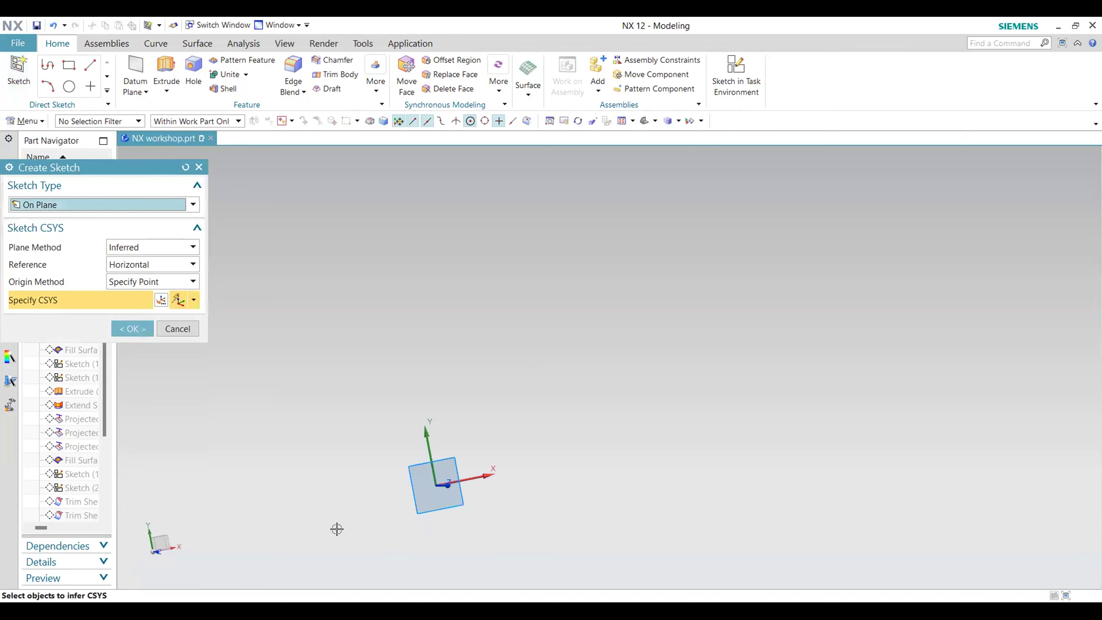
scroll(480, 477, down, 4)
scroll(438, 506, up, 6)
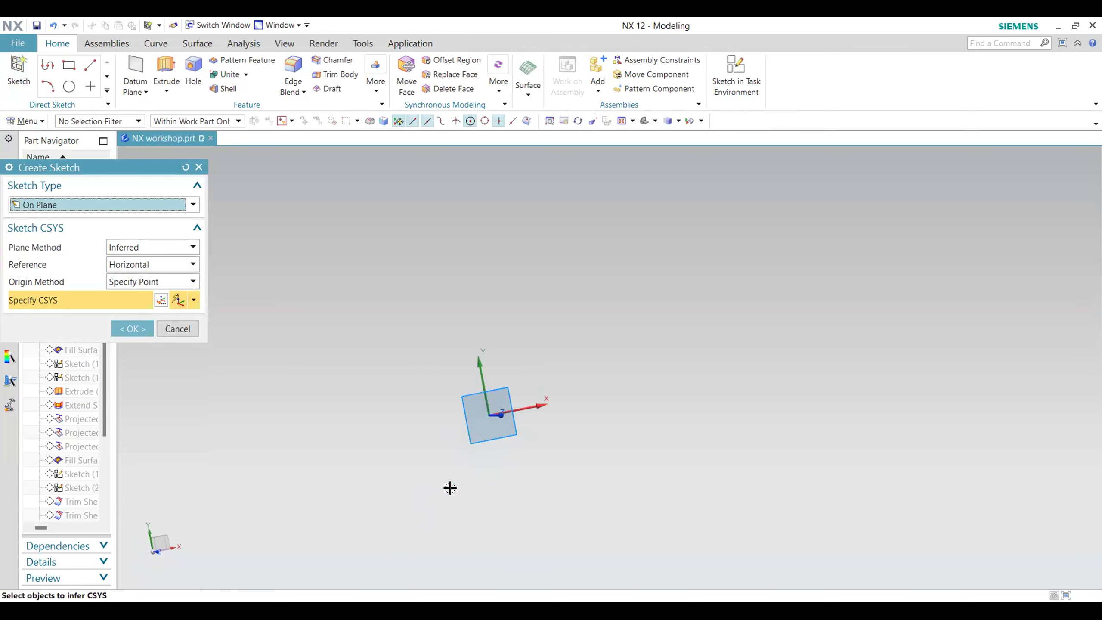
middle_drag(571, 376, 556, 399)
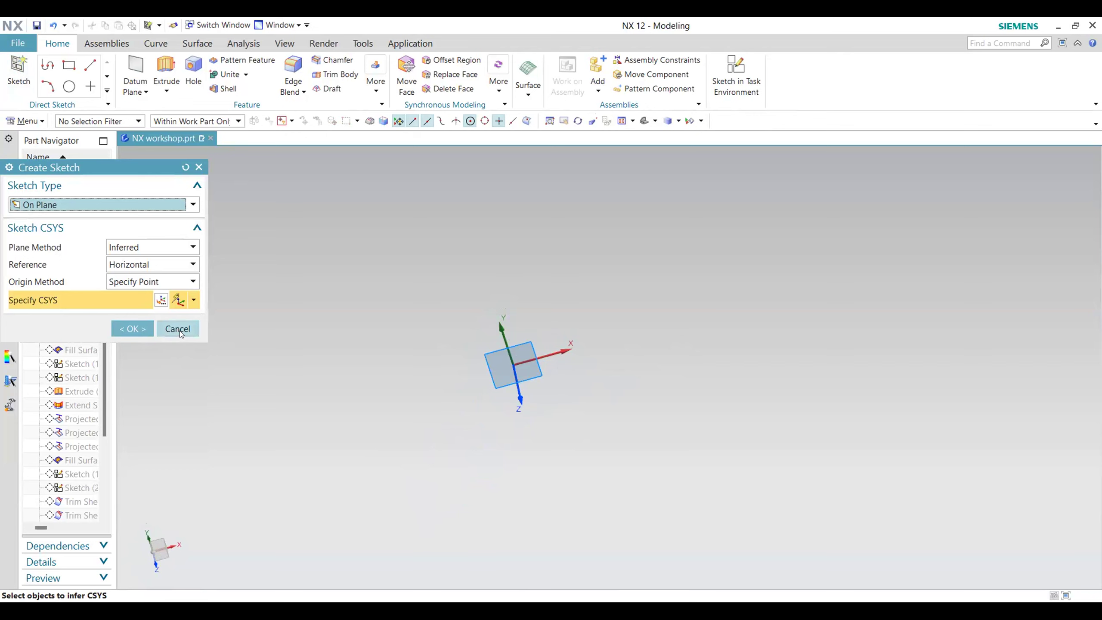
mouse_move(522, 322)
middle_down()
mouse_move(521, 311)
mouse_move(522, 351)
mouse_move(516, 315)
mouse_move(512, 338)
middle_up()
mouse_move(540, 390)
middle_down()
mouse_move(546, 410)
mouse_move(561, 391)
mouse_move(554, 375)
middle_up()
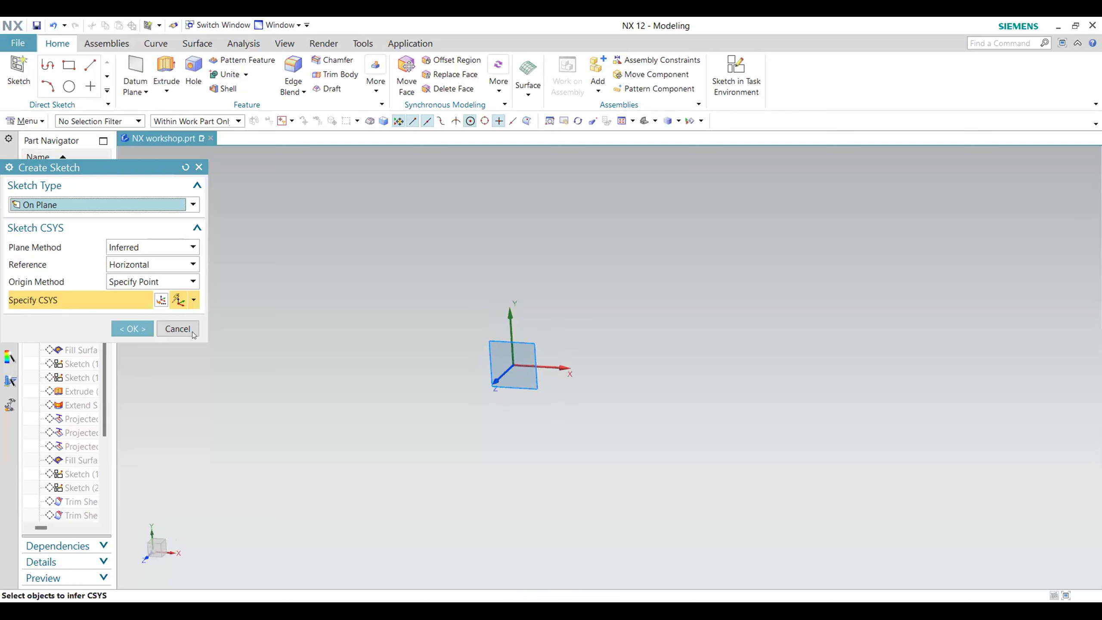
click(143, 329)
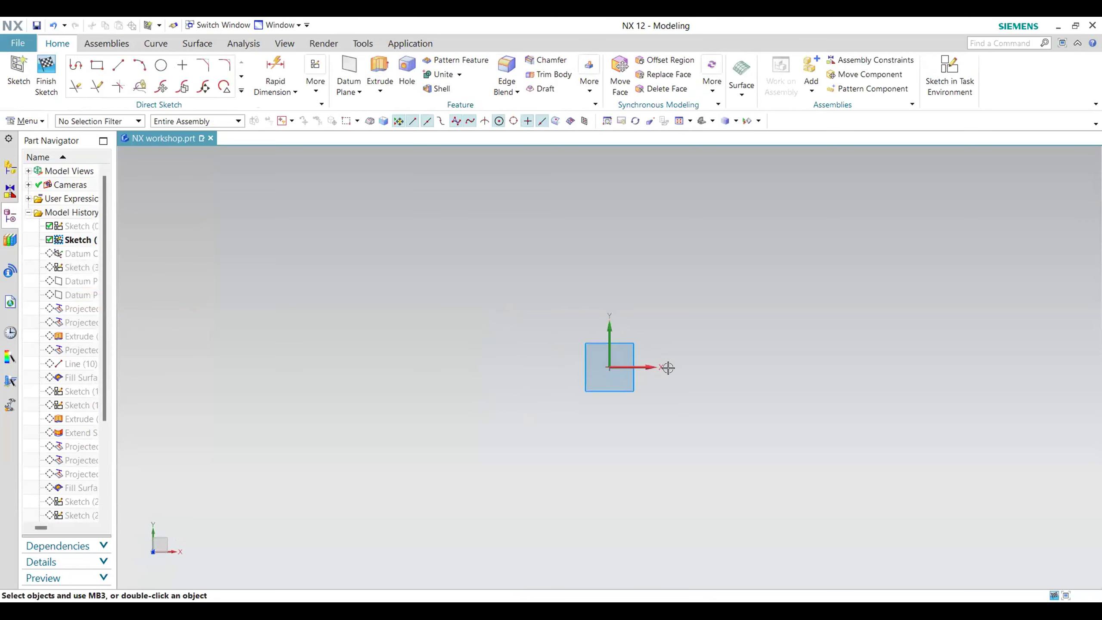
Step: Draw a line from the sketch origin, about 19.7 long at about 6 degrees, and finish the sketch
click(118, 65)
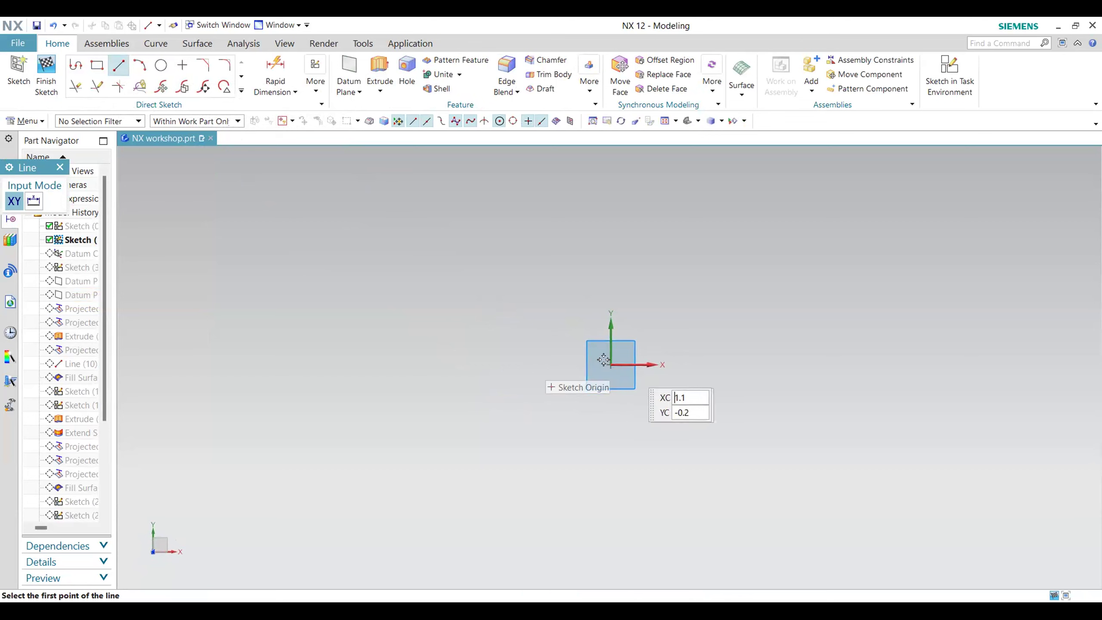
click(612, 365)
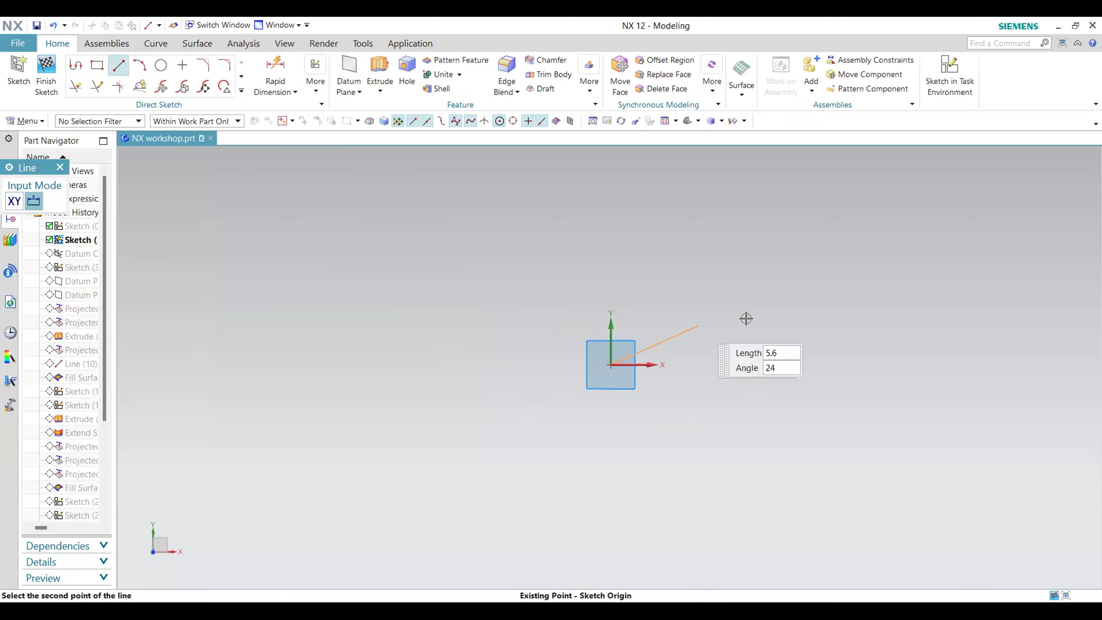
click(966, 329)
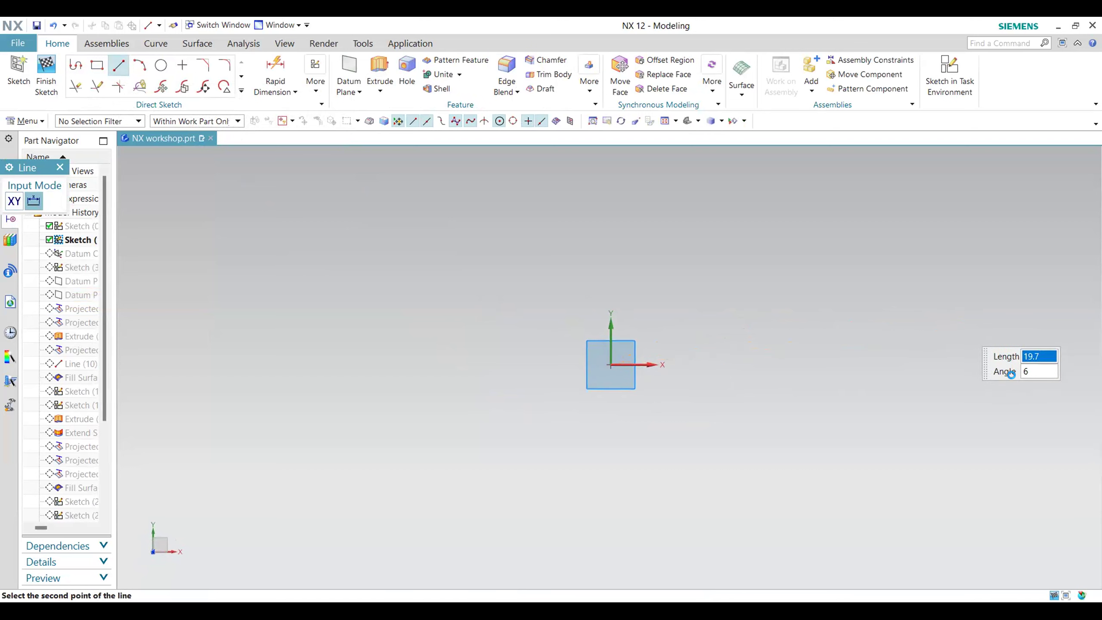
key(Escape)
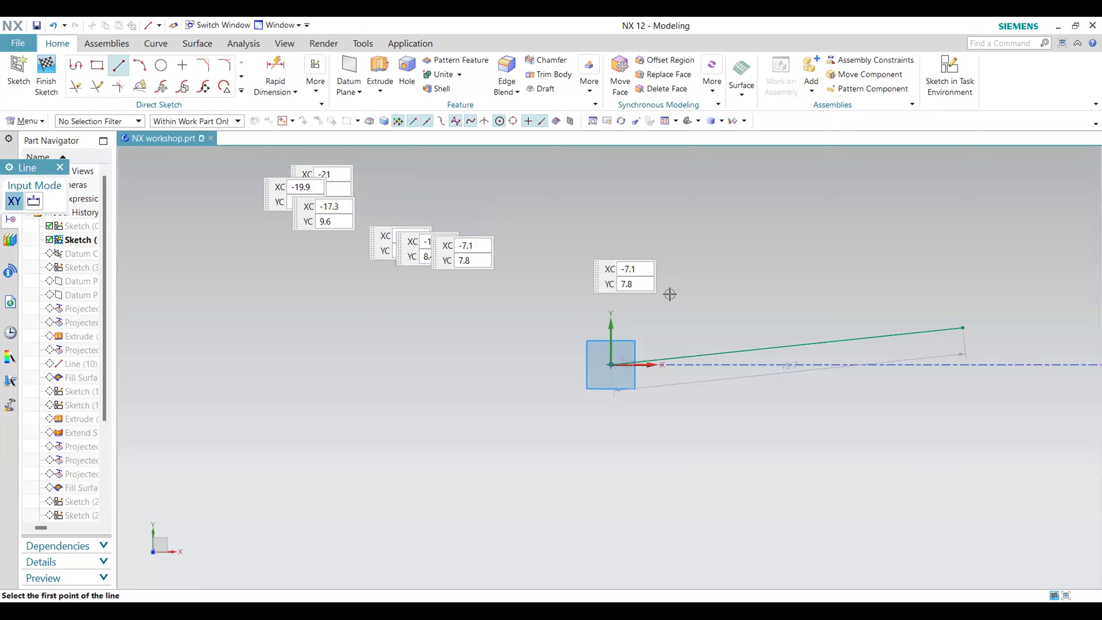
scroll(925, 354, up, 2)
scroll(1033, 394, down, 4)
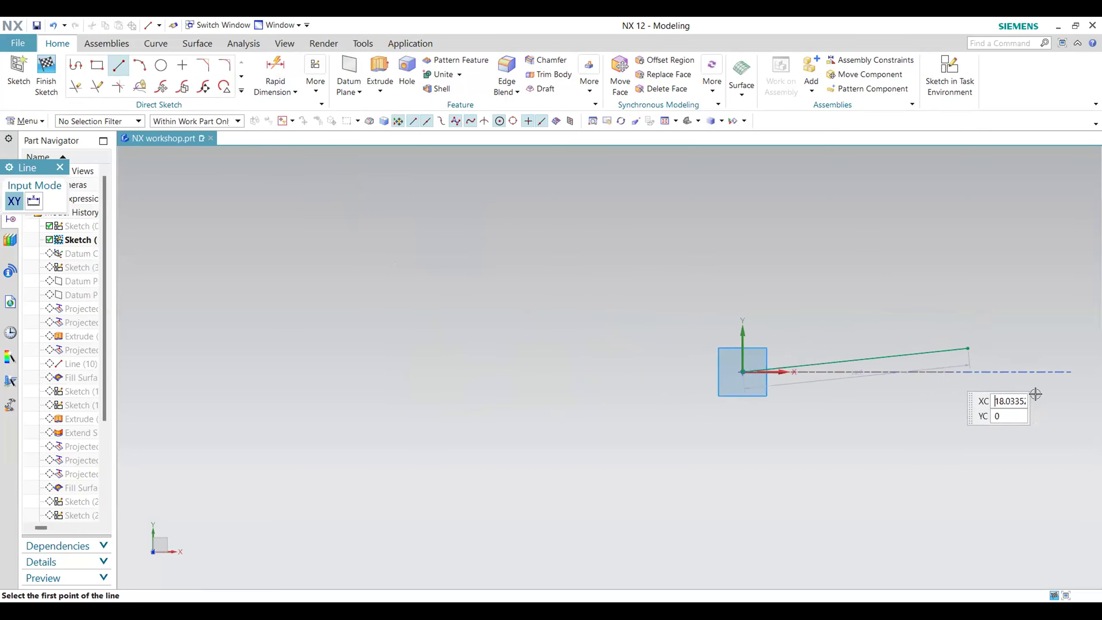
scroll(1067, 382, up, 2)
scroll(1066, 382, up, 1)
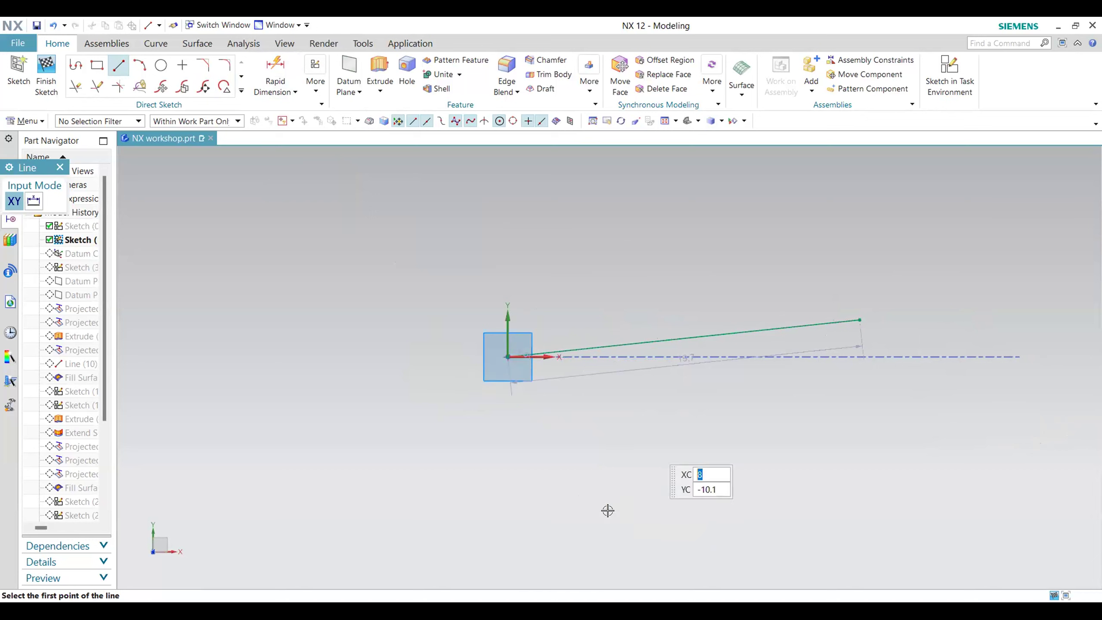
mouse_move(520, 348)
mouse_down()
mouse_move(744, 301)
mouse_move(994, 321)
mouse_up()
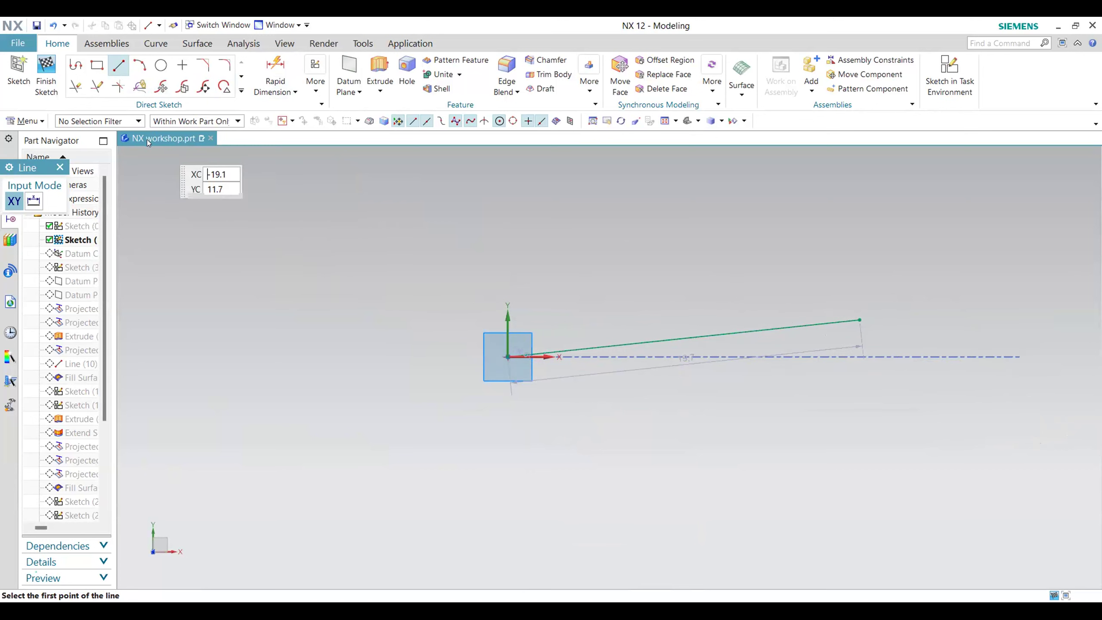
click(46, 75)
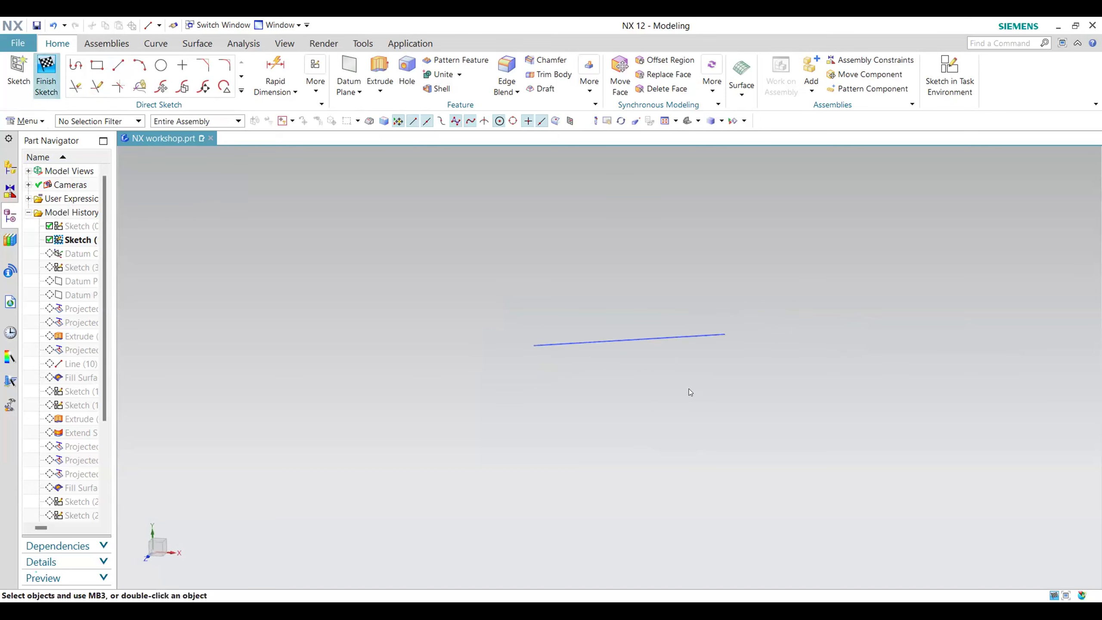
Step: Delete the newly made line sketch from the model history
right_click(91, 240)
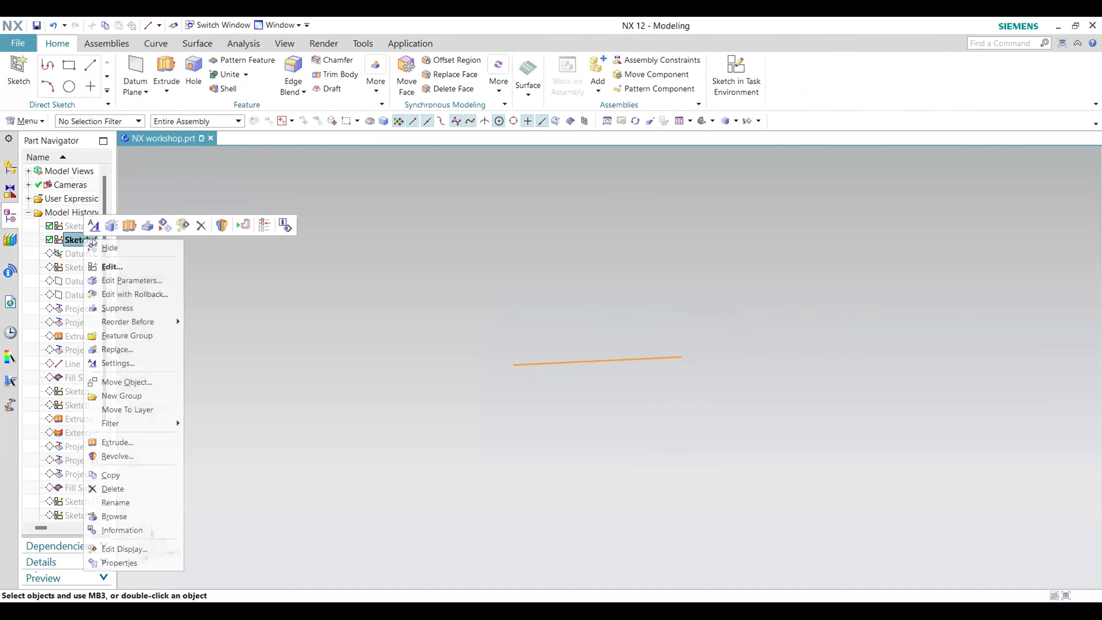
click(130, 487)
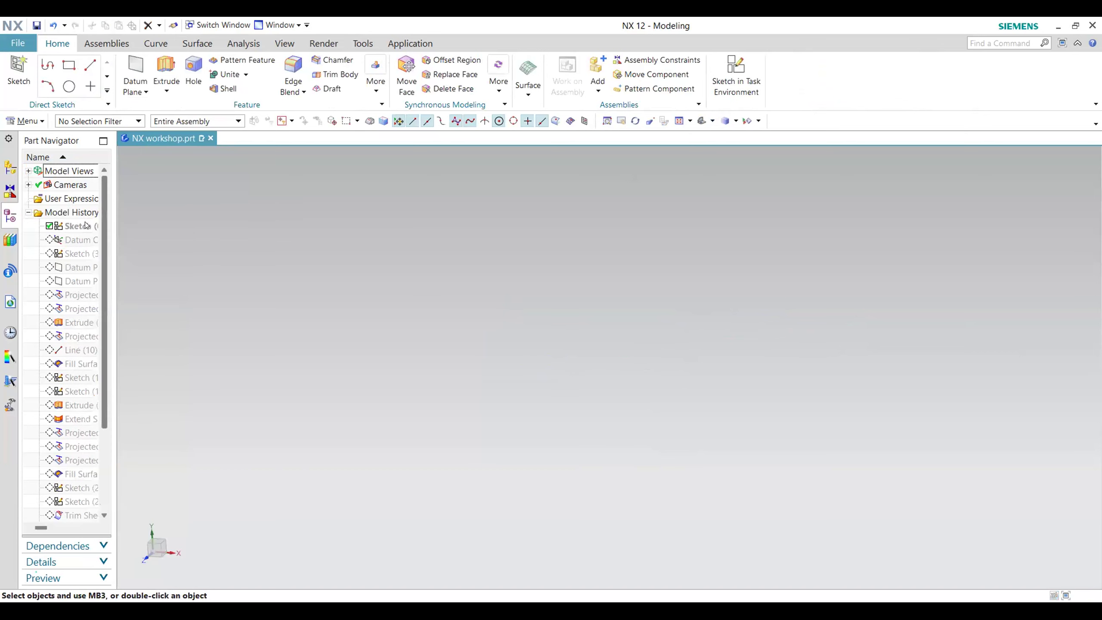
Step: Show the first sketch in the model history and open it for editing
right_click(86, 225)
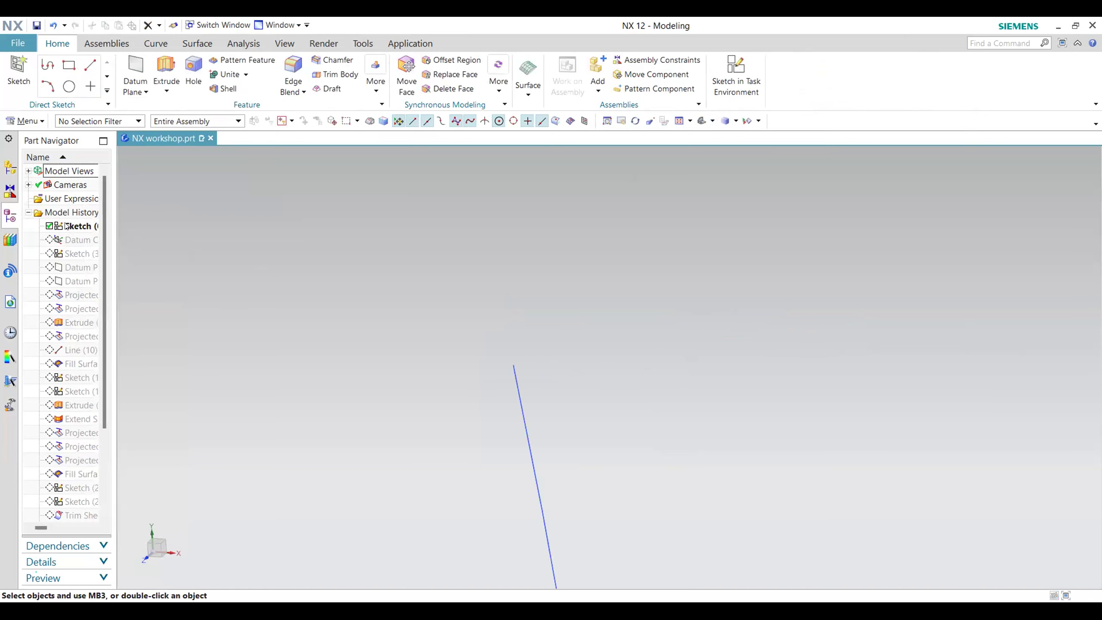
right_click(85, 226)
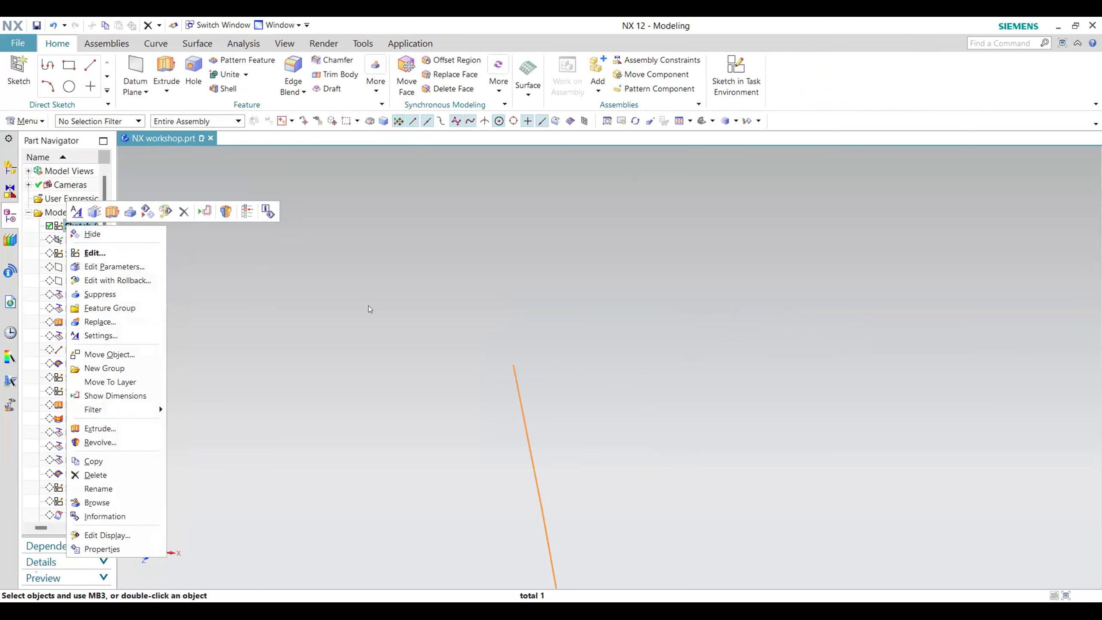
middle_drag(588, 405, 622, 484)
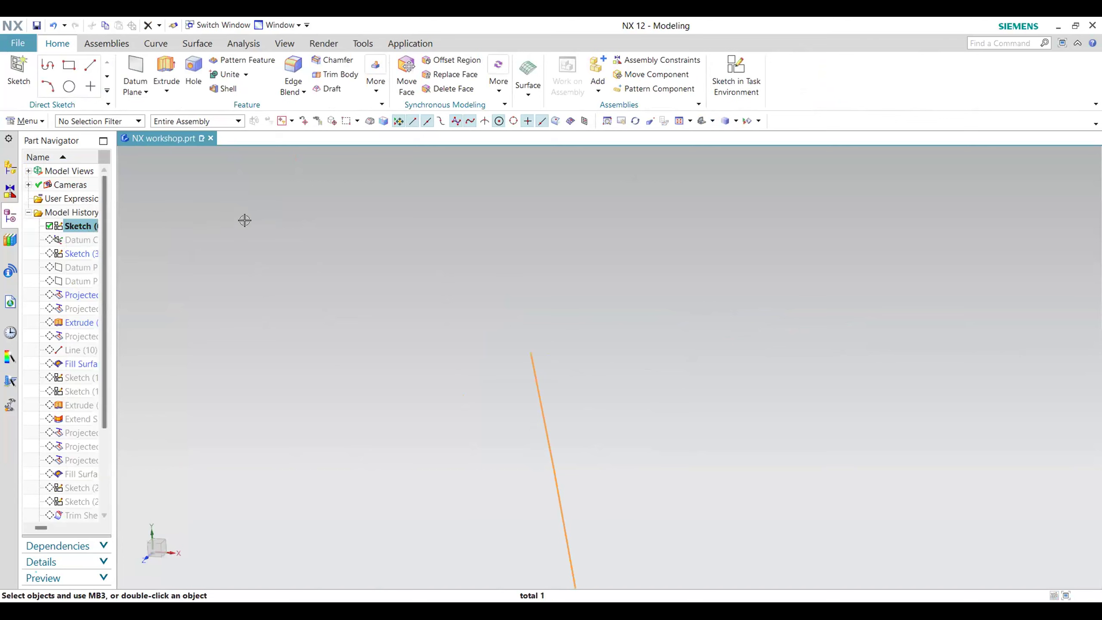
click(79, 225)
click(80, 226)
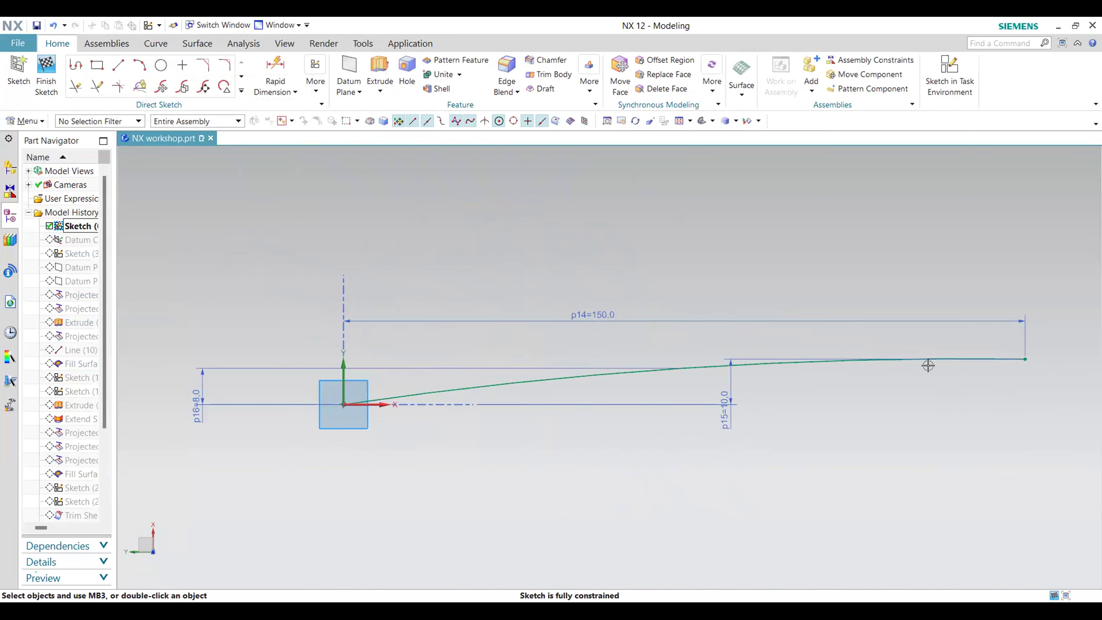
Step: Reposition the 8.0 height dimension closer to the origin and the 10.0 one toward the curve's far end, and finish the sketch
mouse_move(187, 406)
mouse_down()
mouse_move(257, 401)
mouse_move(264, 433)
mouse_move(304, 429)
mouse_up()
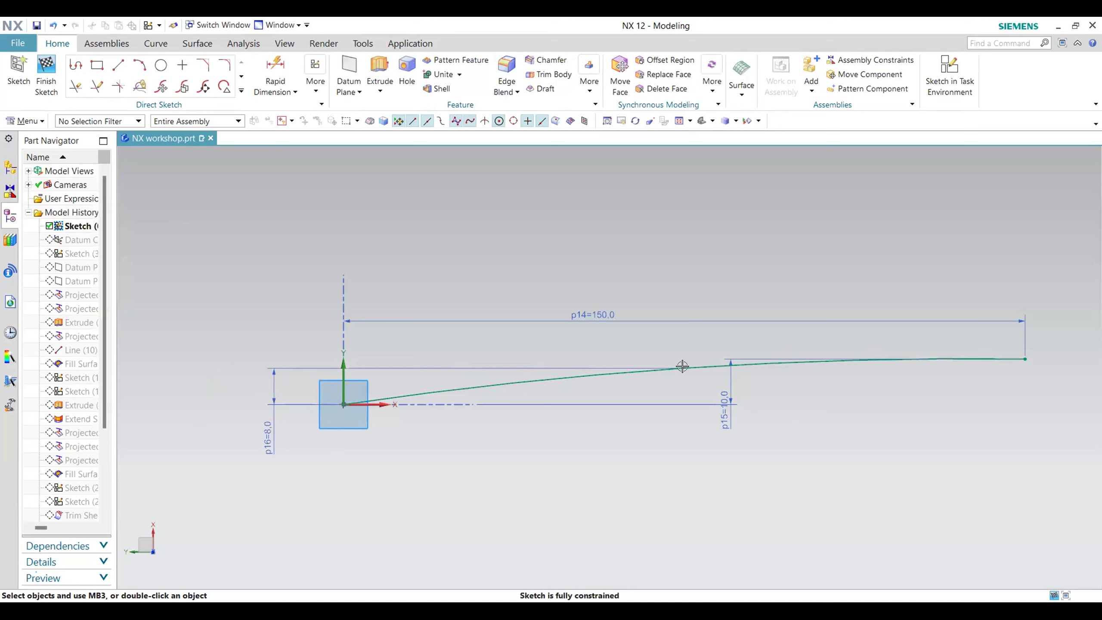
mouse_move(725, 367)
mouse_down()
mouse_move(728, 406)
mouse_move(889, 434)
mouse_up()
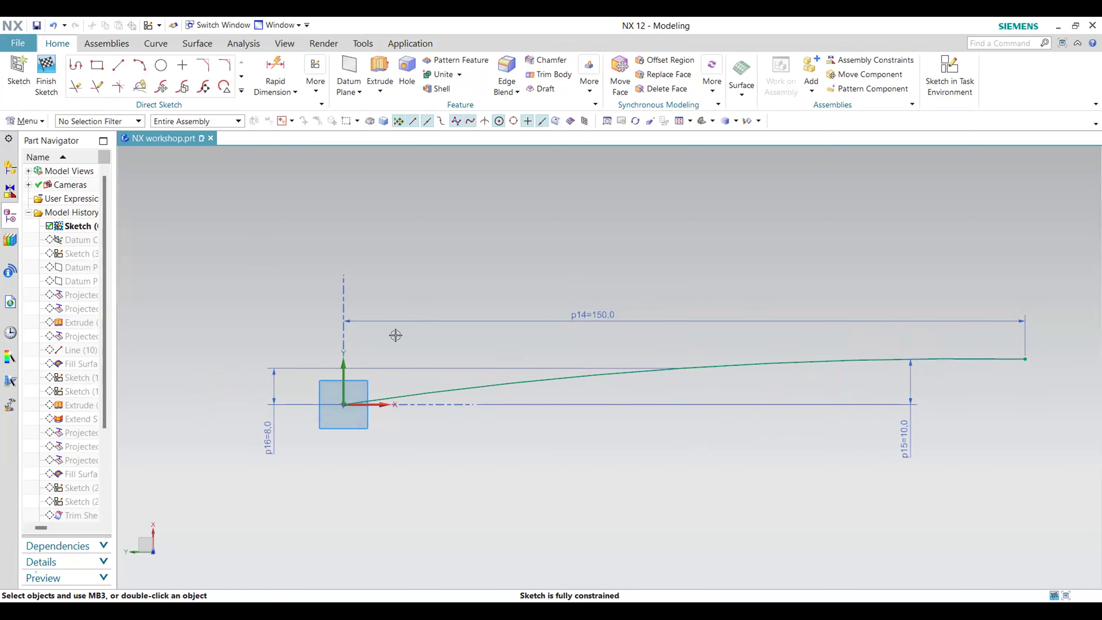
scroll(760, 401, up, 1)
scroll(753, 408, down, 2)
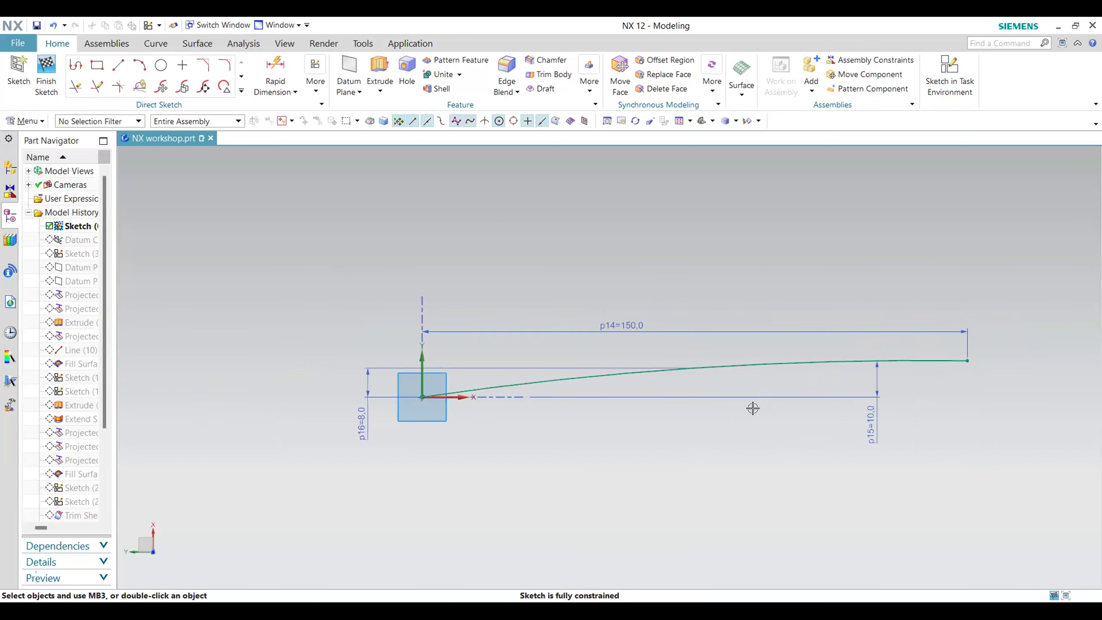
scroll(753, 408, down, 1)
scroll(930, 431, up, 2)
scroll(907, 411, down, 2)
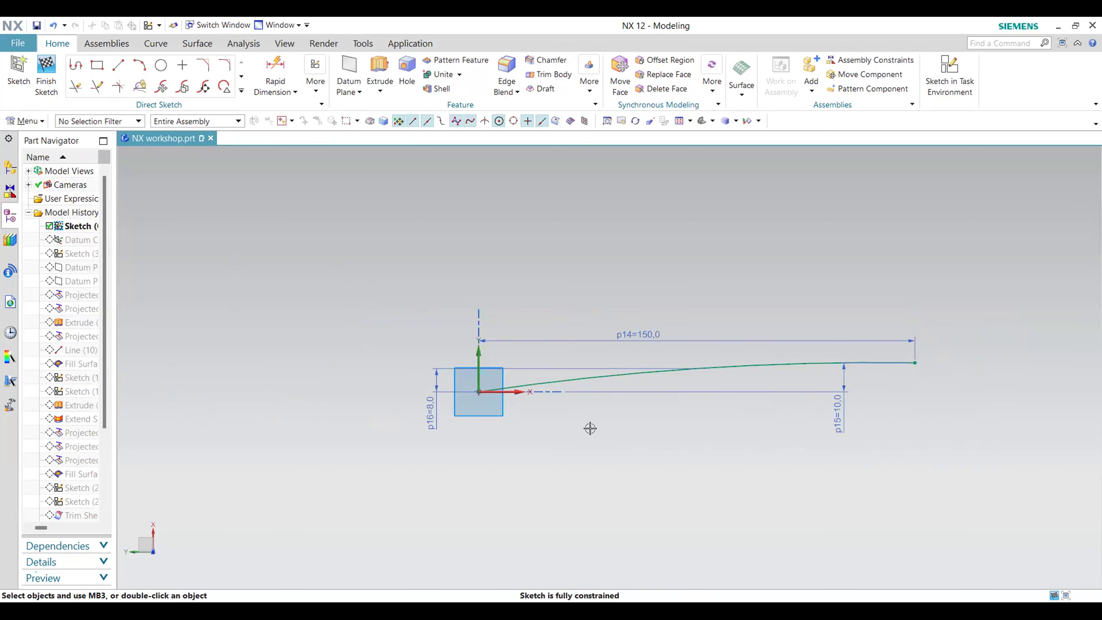
click(49, 77)
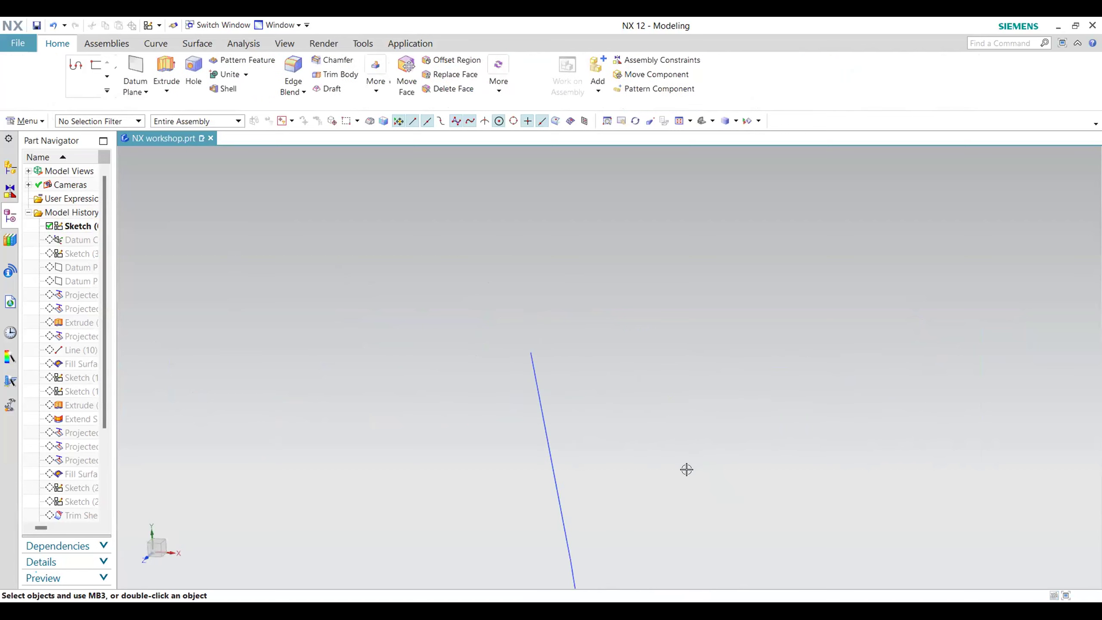
Step: Make the sketch that follows the datum coordinate system in the model history the current feature and open it for editing
mouse_move(635, 433)
middle_down()
mouse_move(756, 349)
mouse_move(659, 367)
mouse_move(583, 310)
mouse_move(587, 368)
mouse_move(568, 403)
mouse_move(558, 381)
mouse_move(820, 419)
mouse_move(750, 394)
mouse_move(814, 348)
mouse_move(848, 438)
mouse_move(725, 375)
middle_up()
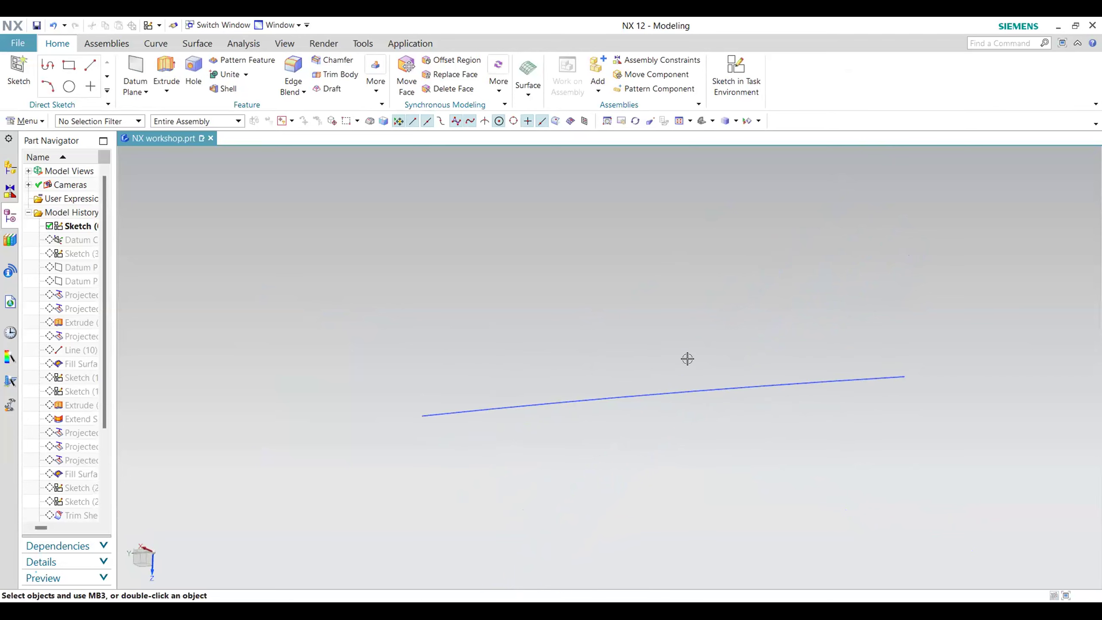
right_click(86, 241)
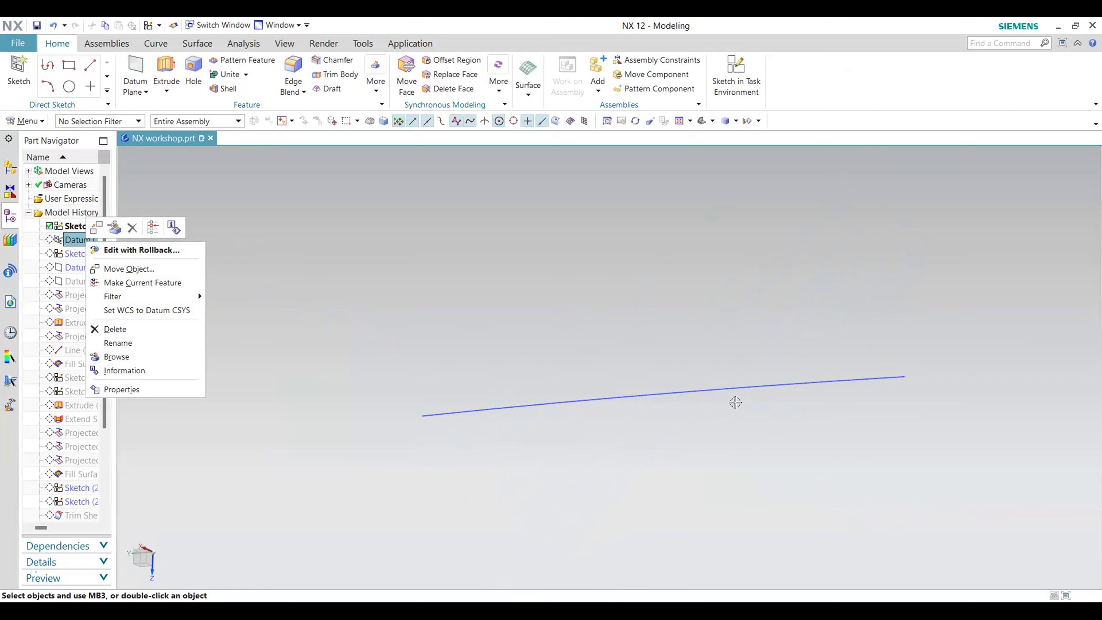
middle_drag(726, 431, 713, 443)
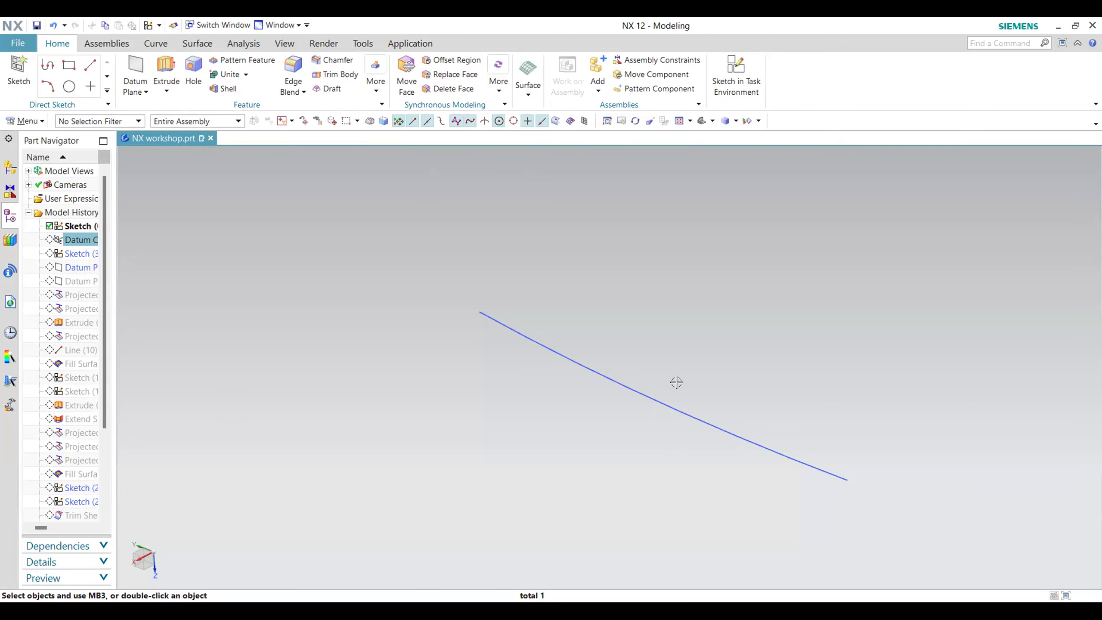
right_click(85, 258)
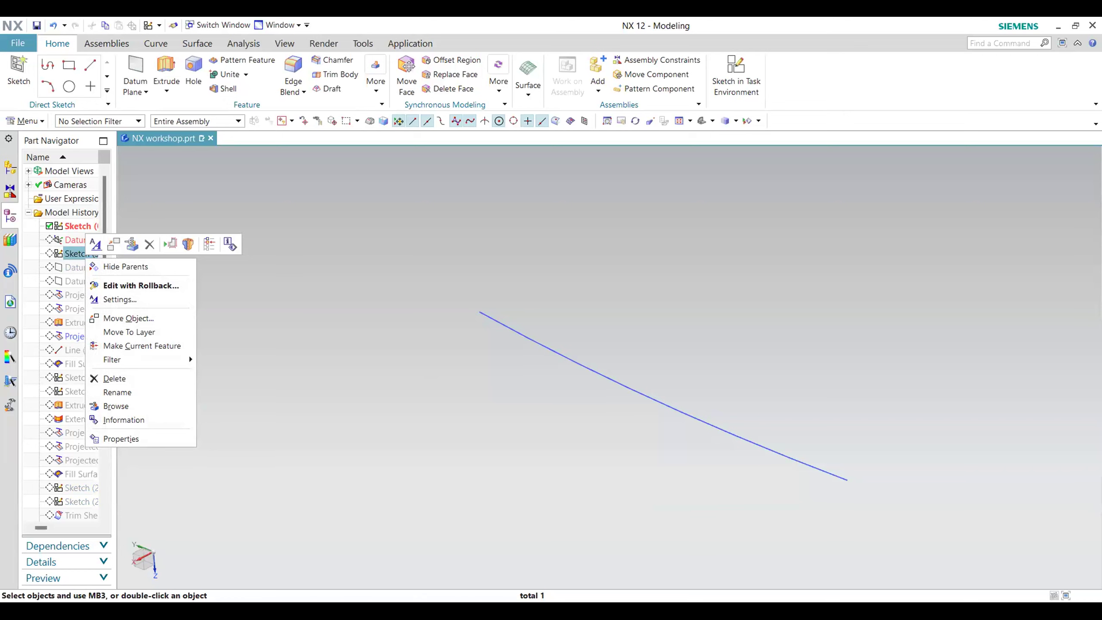
key(Escape)
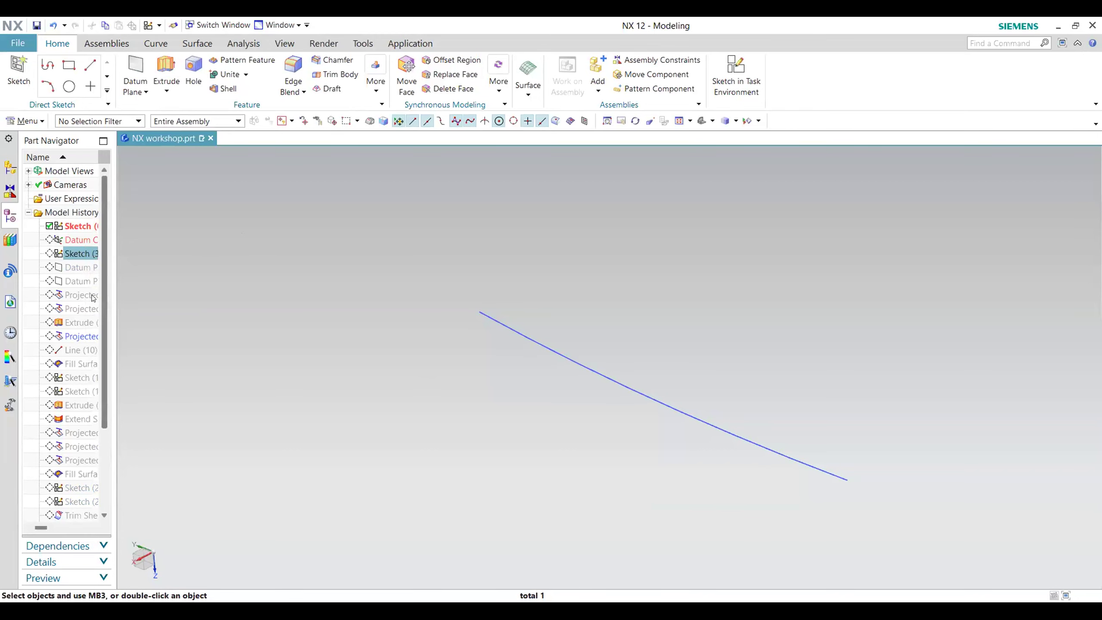
right_click(86, 261)
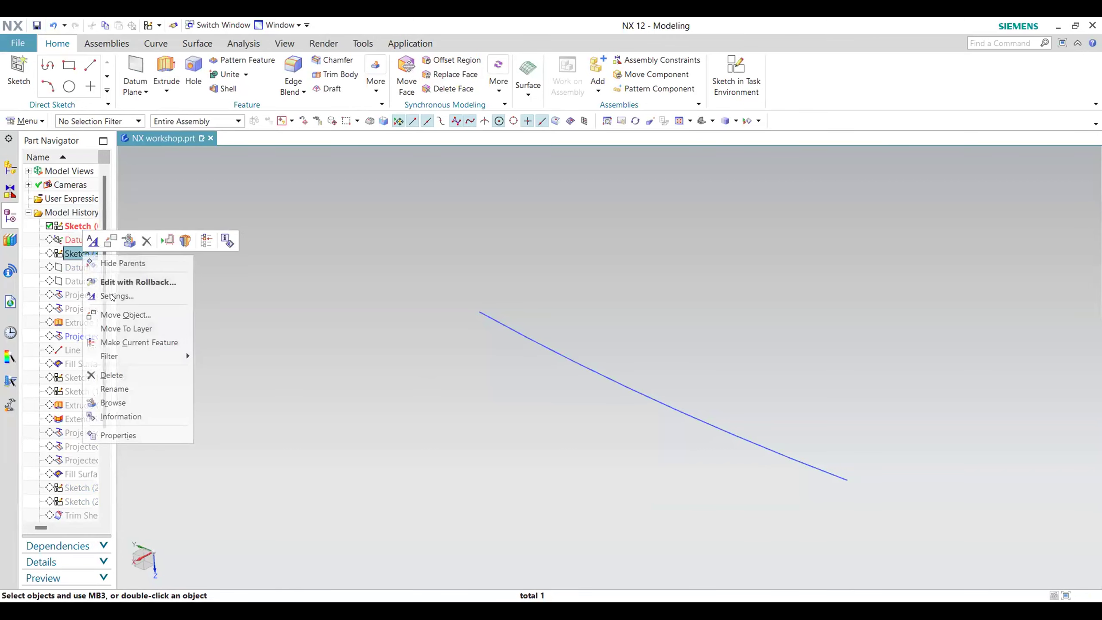
click(153, 342)
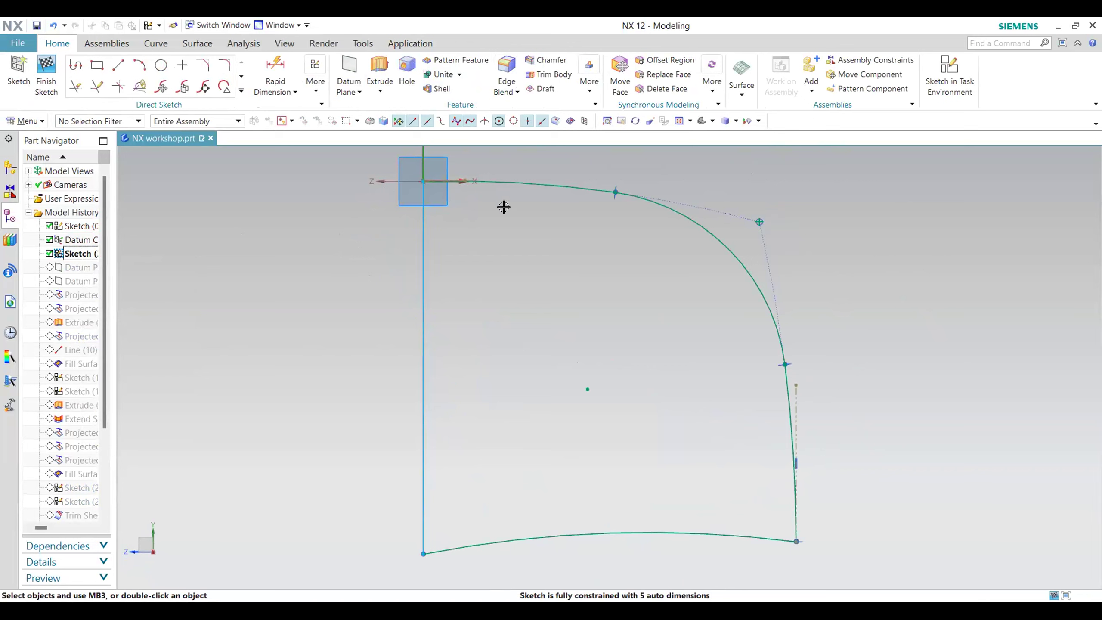
click(118, 65)
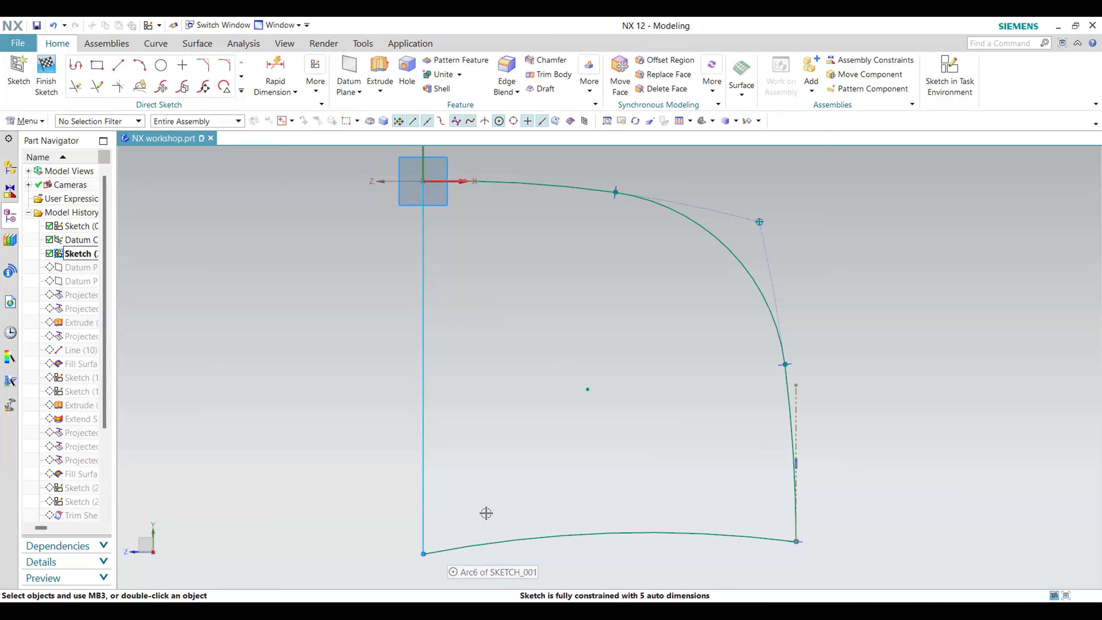
scroll(568, 485, up, 2)
scroll(565, 484, down, 4)
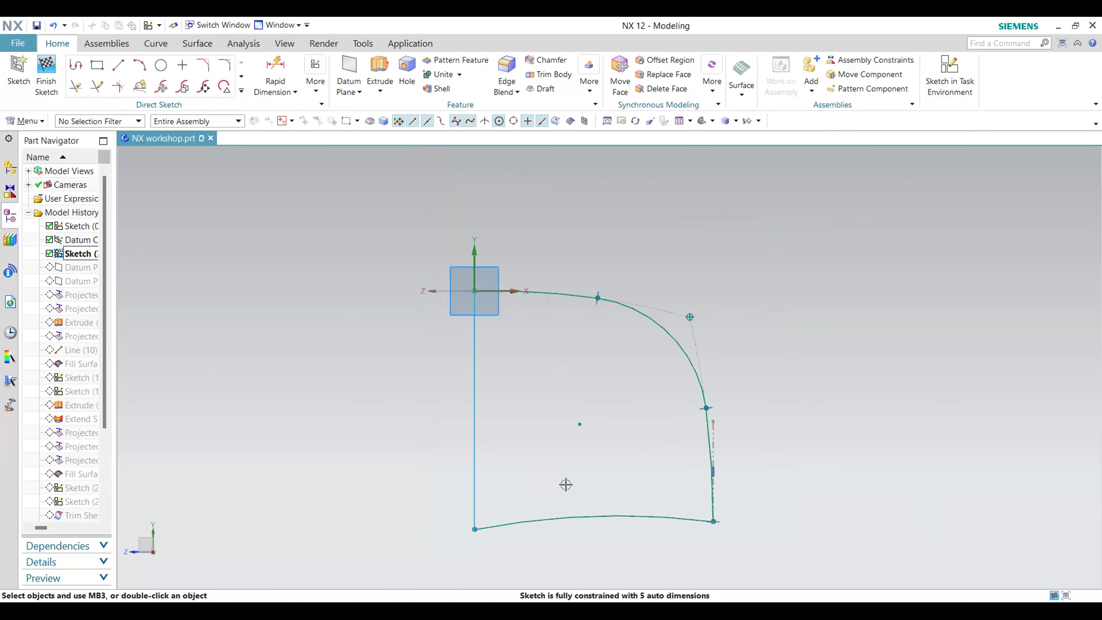
Step: Examine the open profile sketch from several angles together with the guide arc of SKETCH_000 and the datum coordinate system
scroll(565, 484, up, 1)
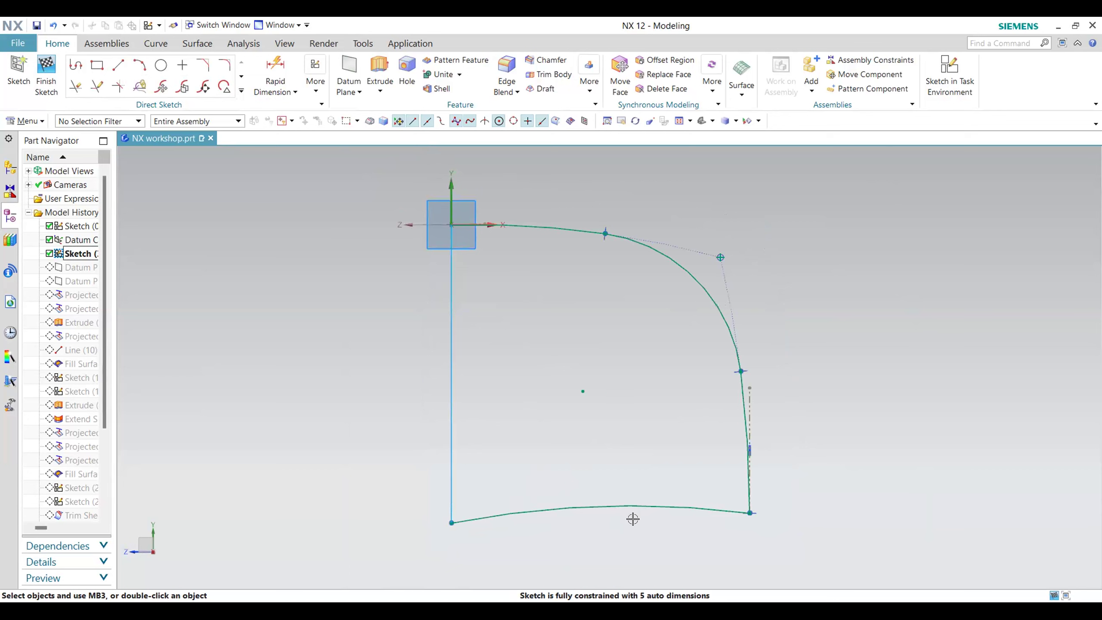
scroll(633, 519, down, 1)
scroll(633, 519, up, 1)
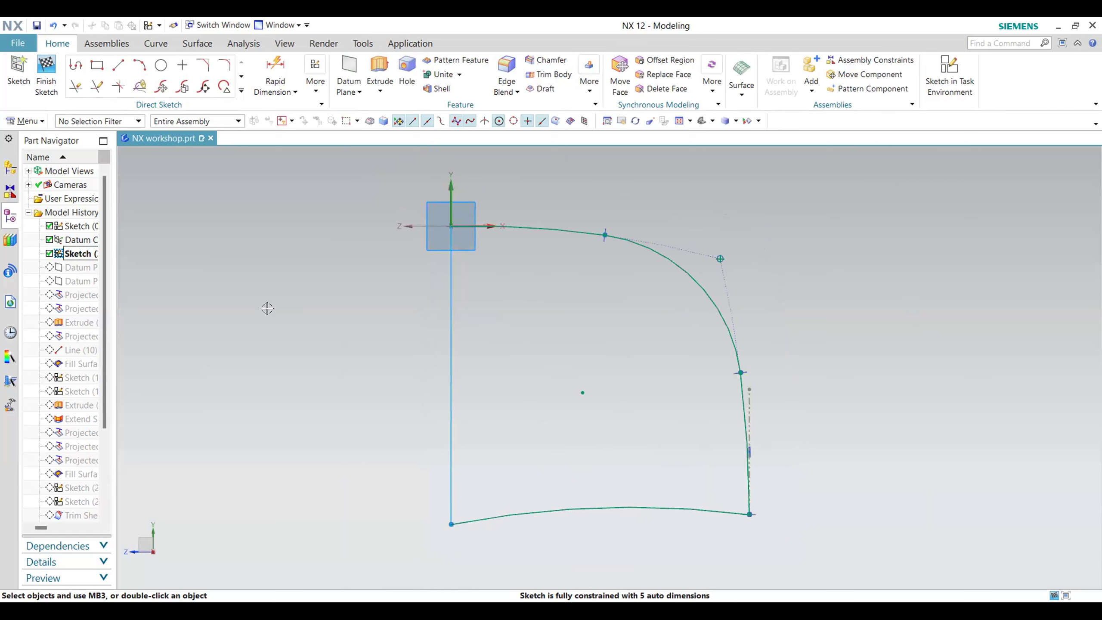
mouse_move(599, 382)
middle_down()
mouse_move(605, 347)
mouse_move(667, 325)
mouse_move(677, 348)
mouse_move(672, 340)
mouse_move(645, 398)
middle_up()
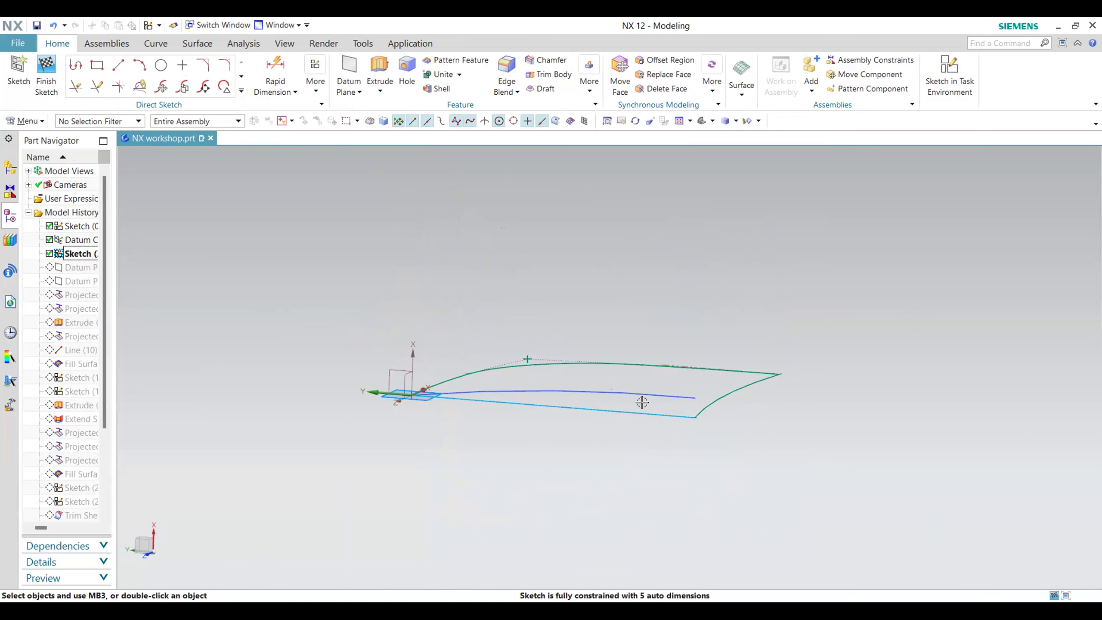
click(645, 393)
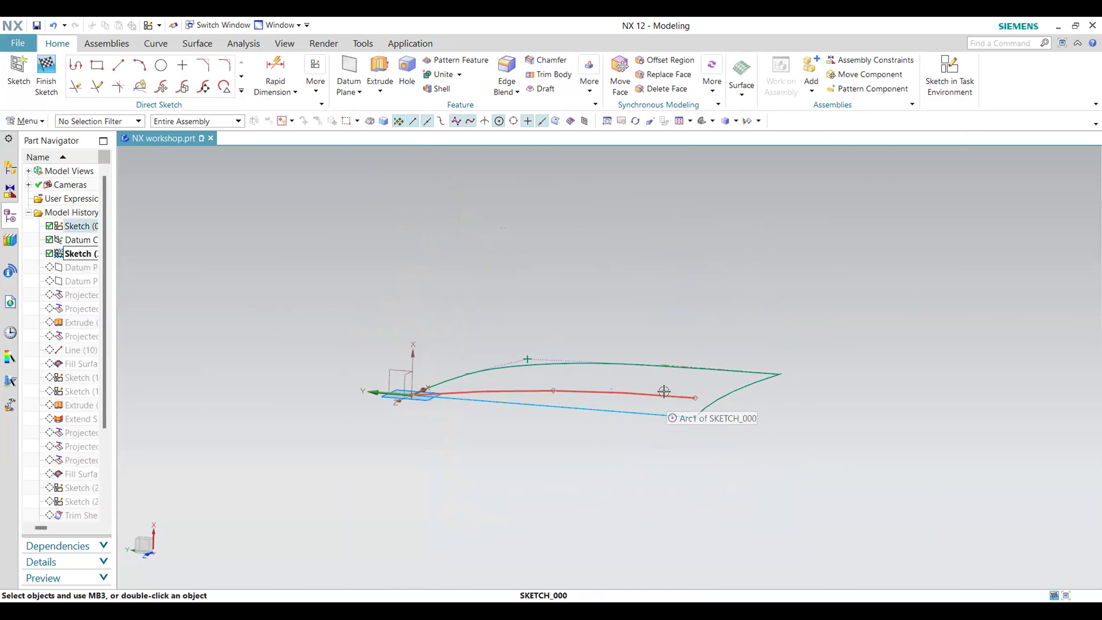
mouse_move(653, 439)
middle_down()
mouse_move(660, 453)
mouse_move(640, 445)
middle_up()
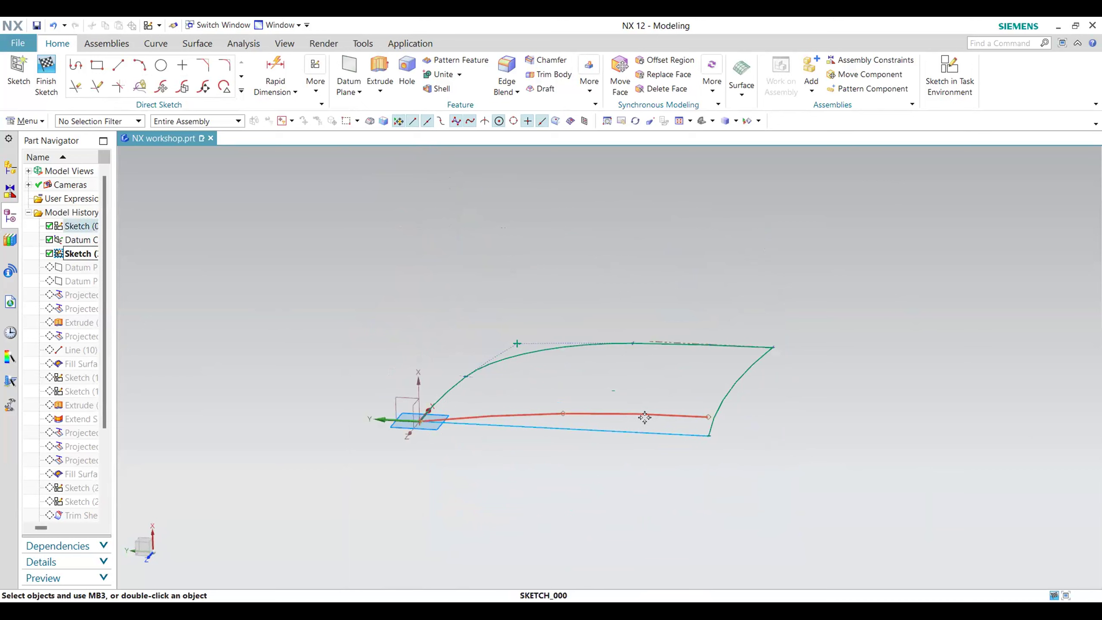
scroll(640, 411, down, 2)
scroll(642, 410, up, 2)
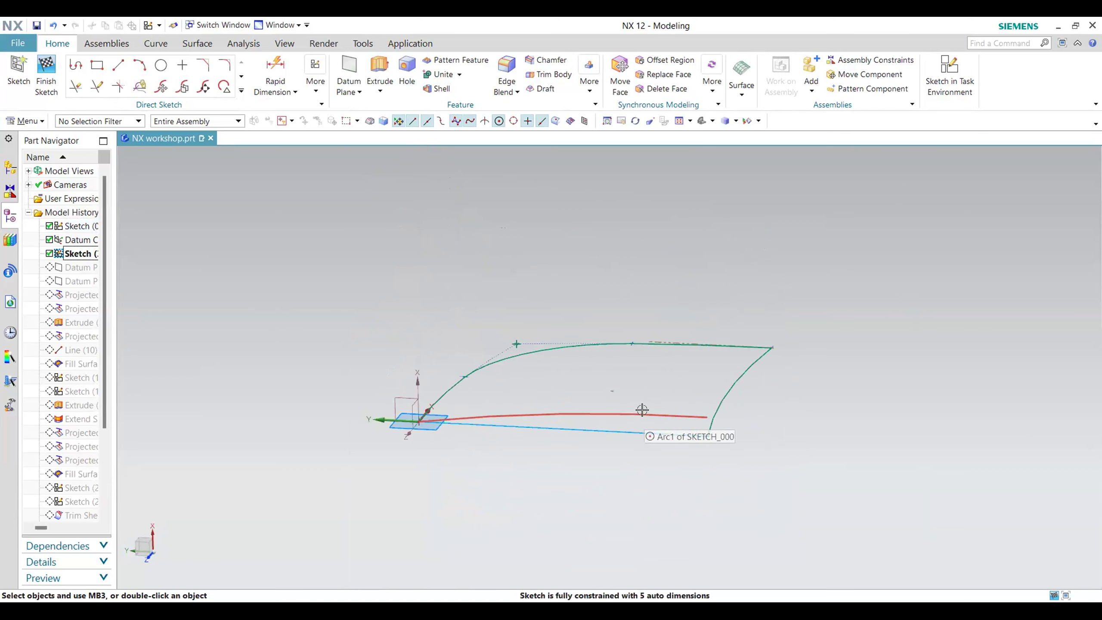
scroll(643, 410, up, 1)
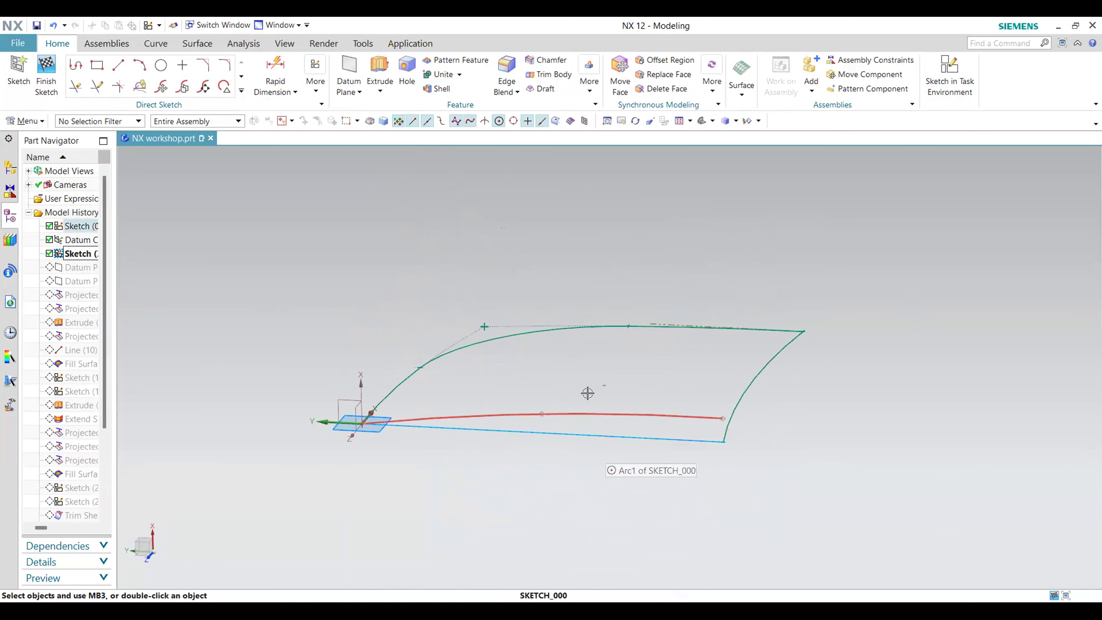
middle_drag(608, 478, 606, 441)
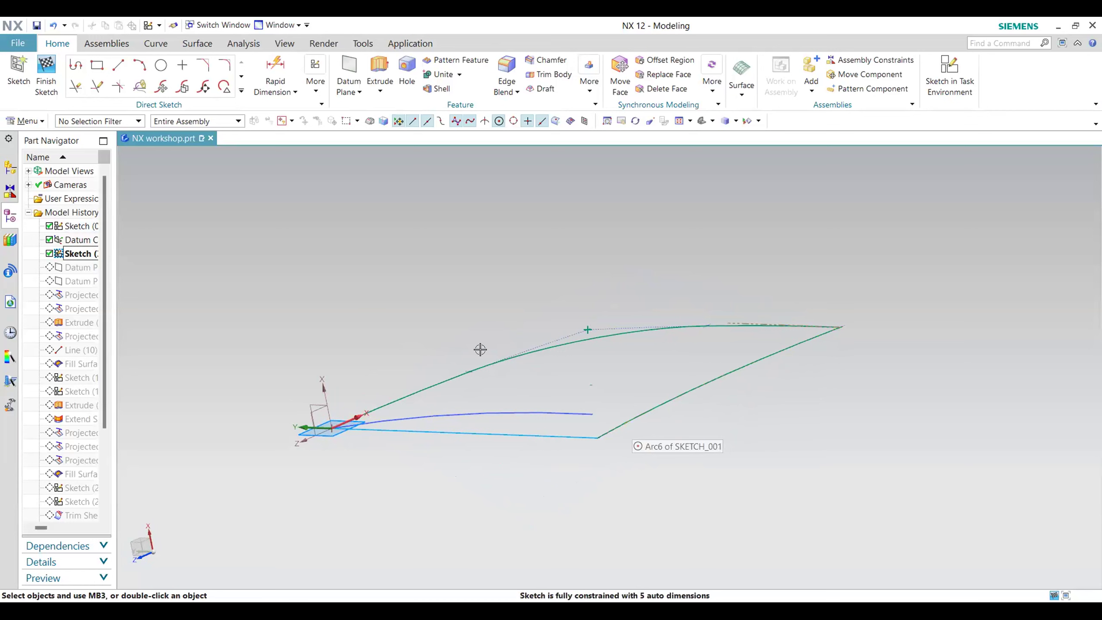
mouse_move(607, 372)
middle_down()
mouse_move(592, 384)
mouse_move(514, 367)
middle_up()
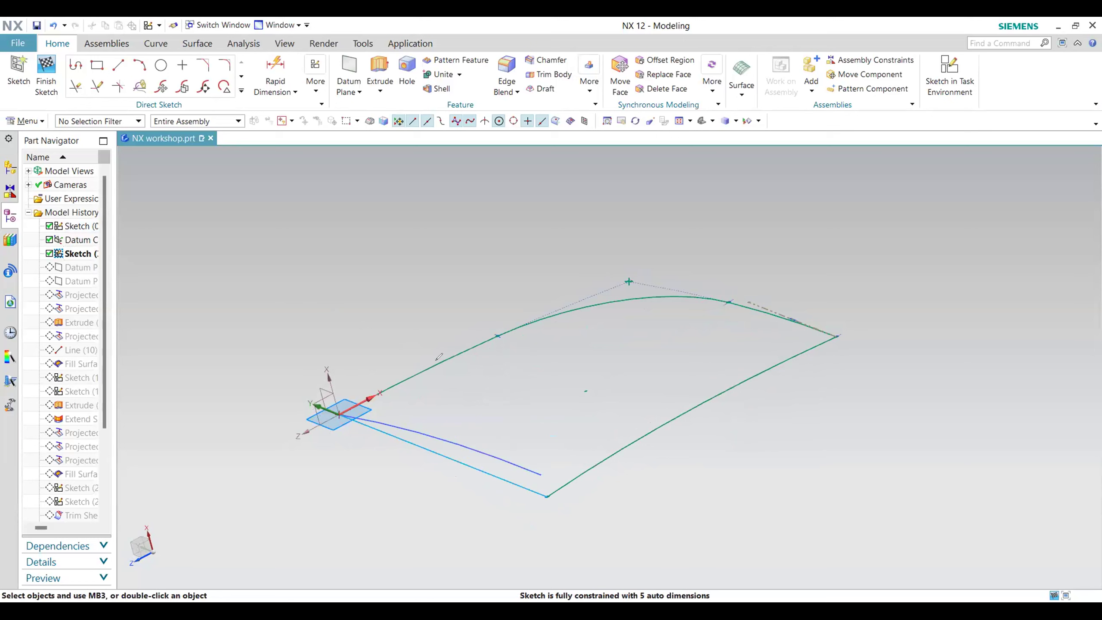
drag(436, 366, 565, 436)
drag(601, 376, 606, 384)
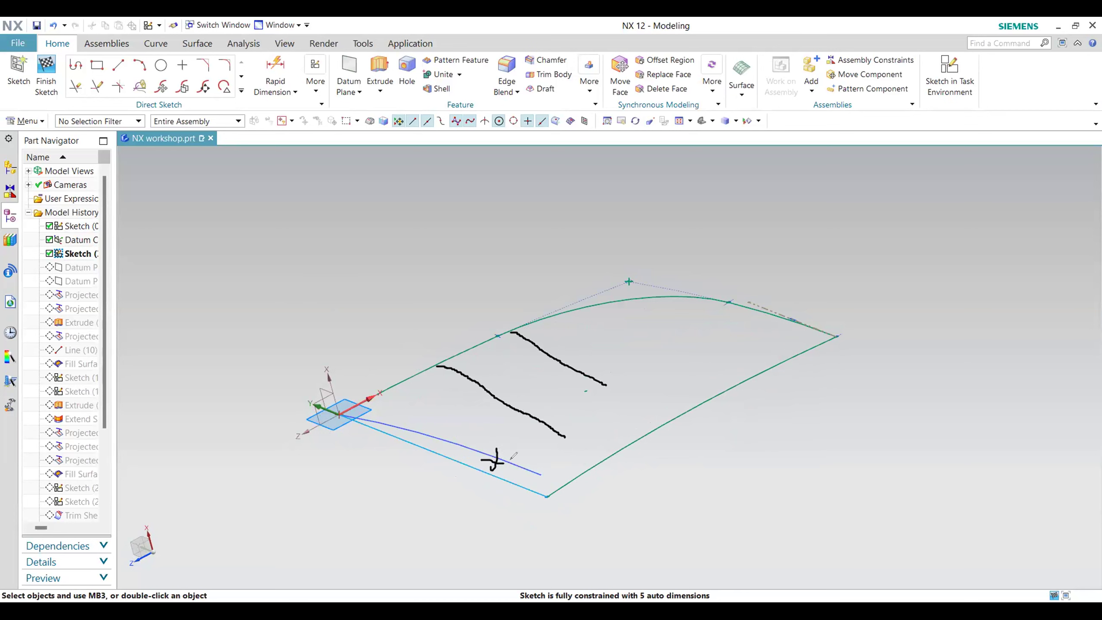
drag(603, 411, 780, 332)
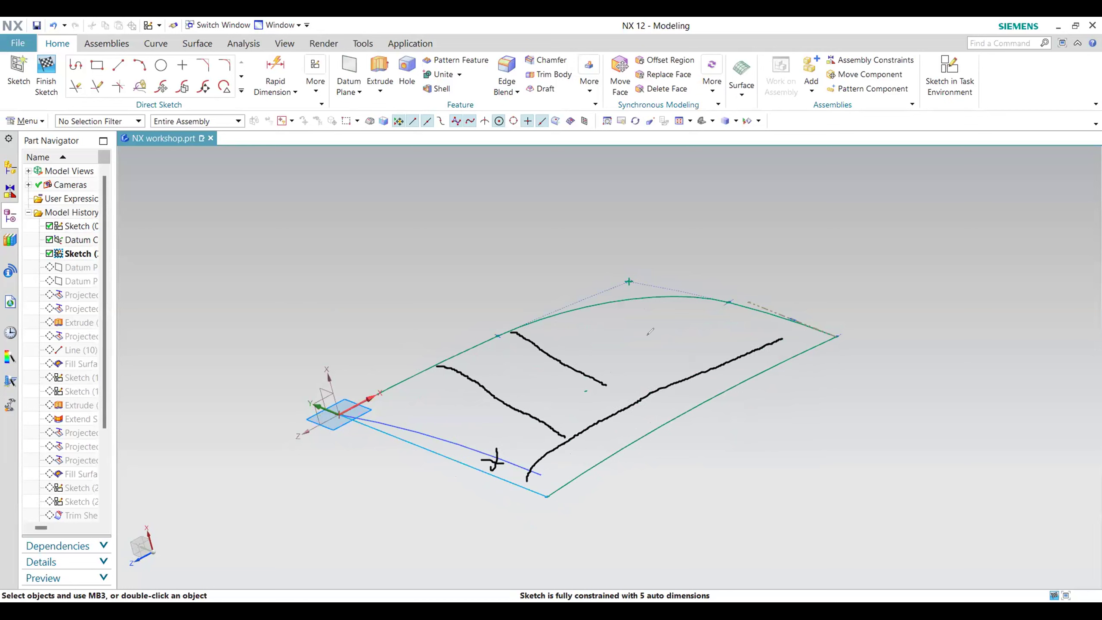
key(Escape)
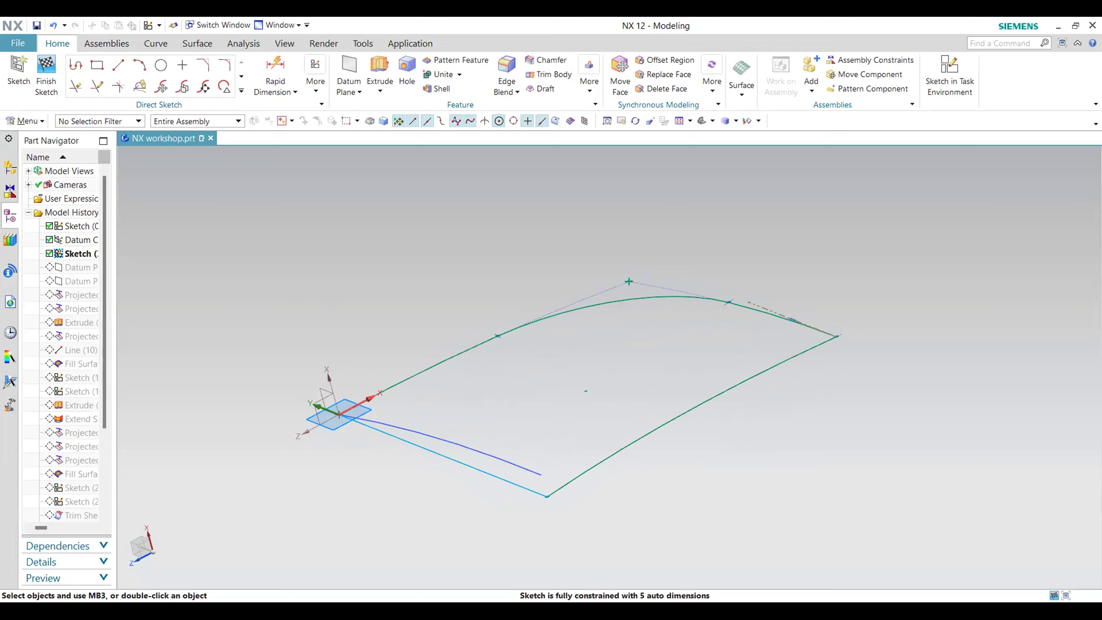
Step: Finish the profile sketch and inspect how the guide arc lies relative to the profile curves
click(45, 72)
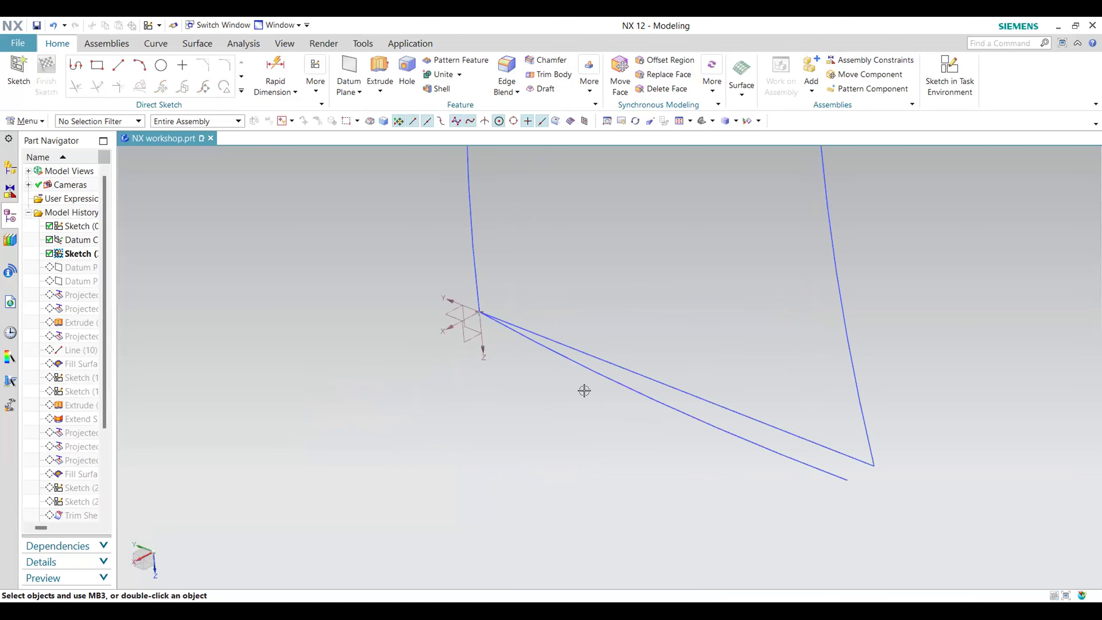
mouse_move(633, 448)
middle_down()
mouse_move(677, 337)
mouse_move(733, 335)
mouse_move(696, 251)
middle_up()
scroll(697, 257, down, 5)
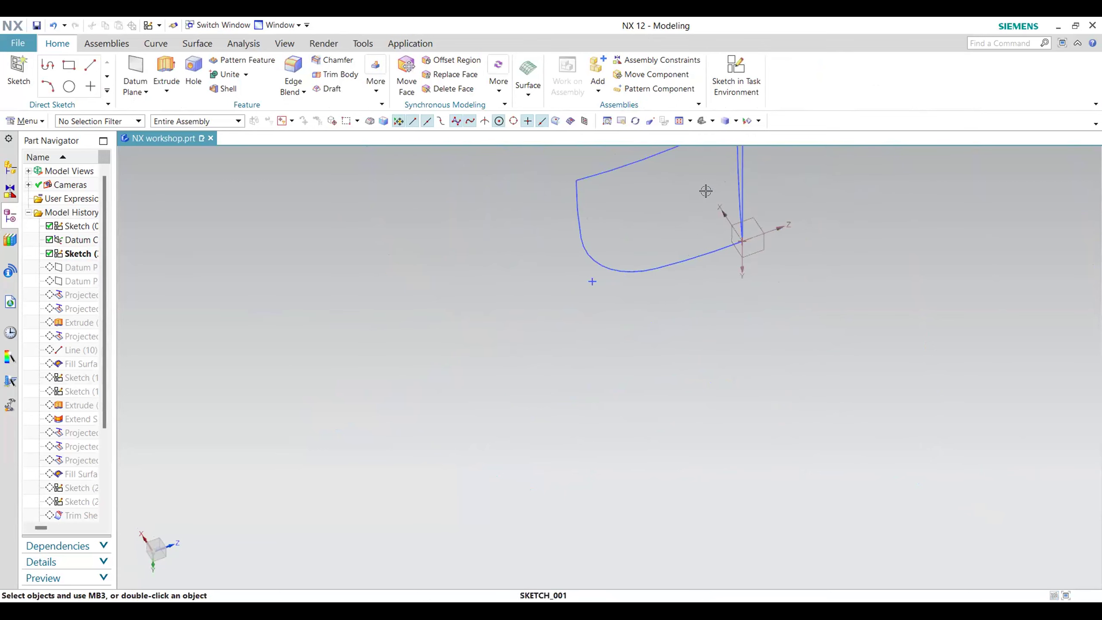
scroll(733, 243, up, 8)
mouse_move(751, 271)
middle_down()
mouse_move(768, 254)
mouse_move(752, 253)
mouse_move(740, 286)
middle_up()
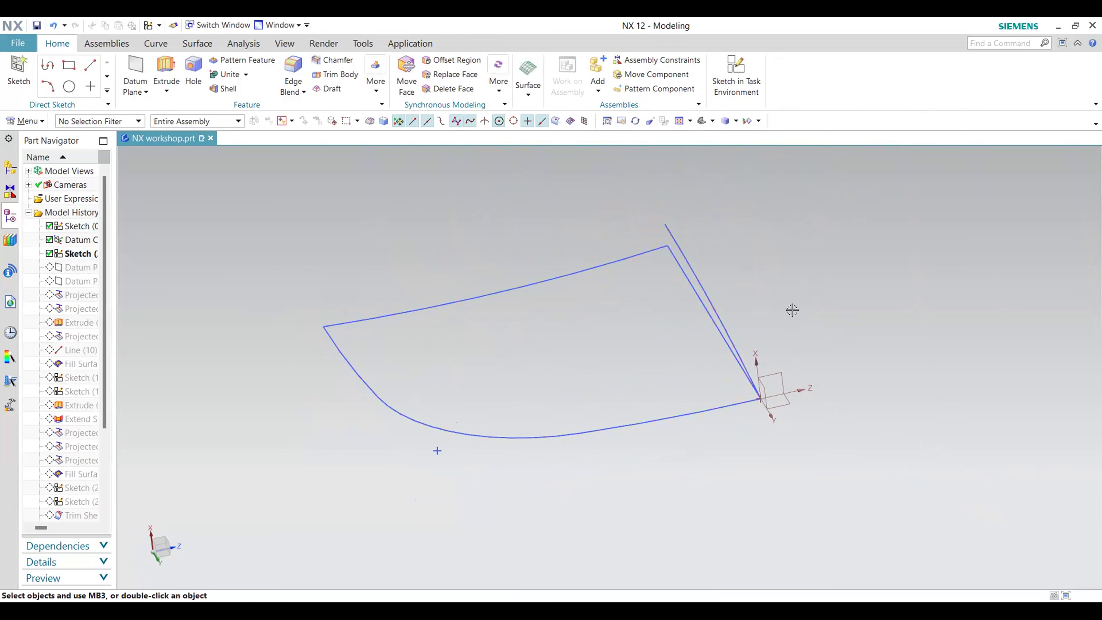
mouse_move(797, 310)
middle_down()
mouse_move(777, 310)
mouse_move(794, 300)
mouse_move(824, 317)
mouse_move(842, 313)
mouse_move(634, 308)
middle_up()
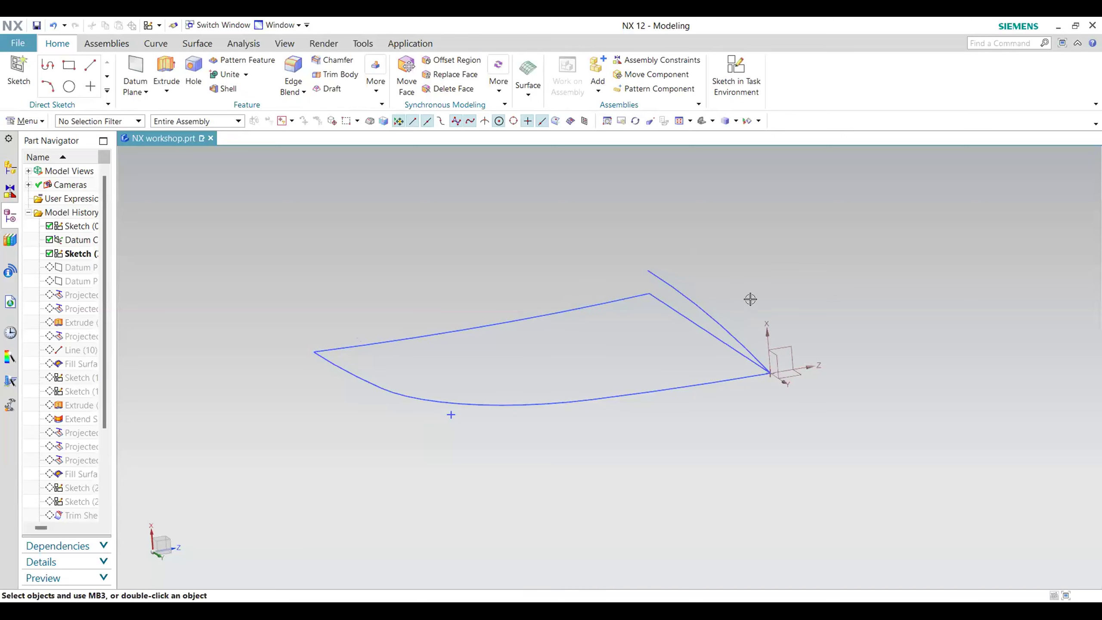
scroll(703, 404, down, 1)
scroll(689, 409, up, 2)
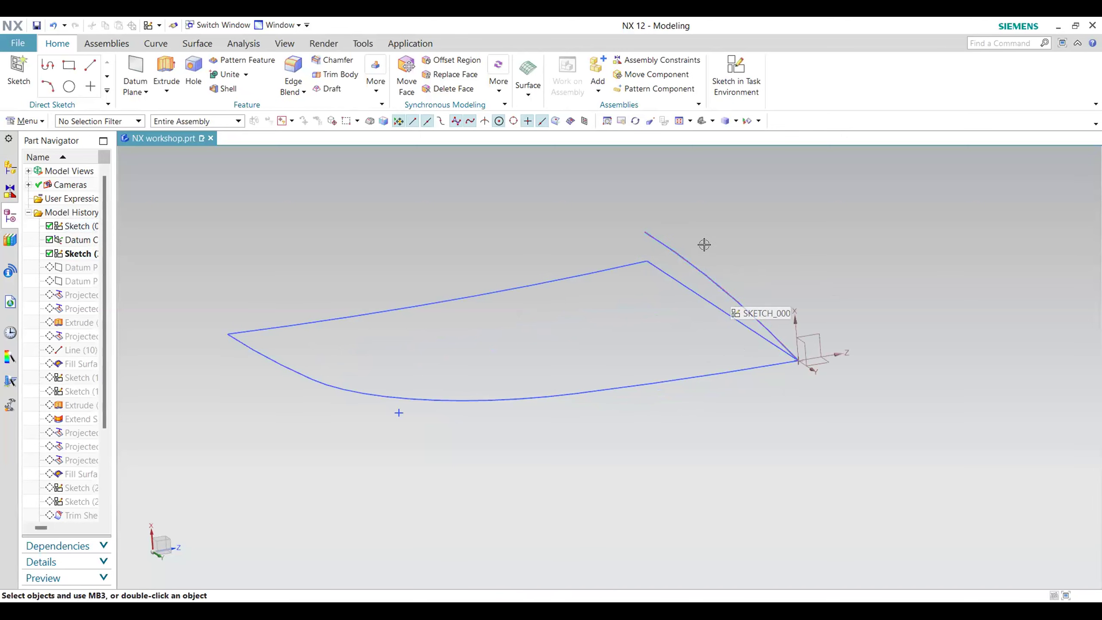
Step: Try a Project Curve of the guide arc onto the datum coordinate system's XY plane along the Z-axis, and cancel it
click(167, 46)
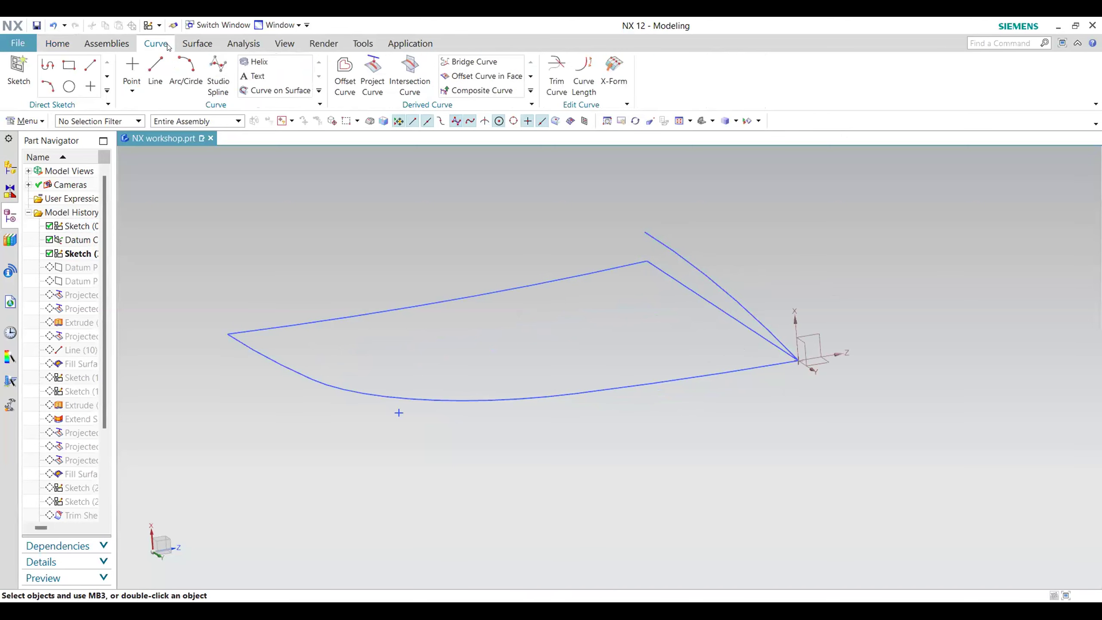
click(373, 78)
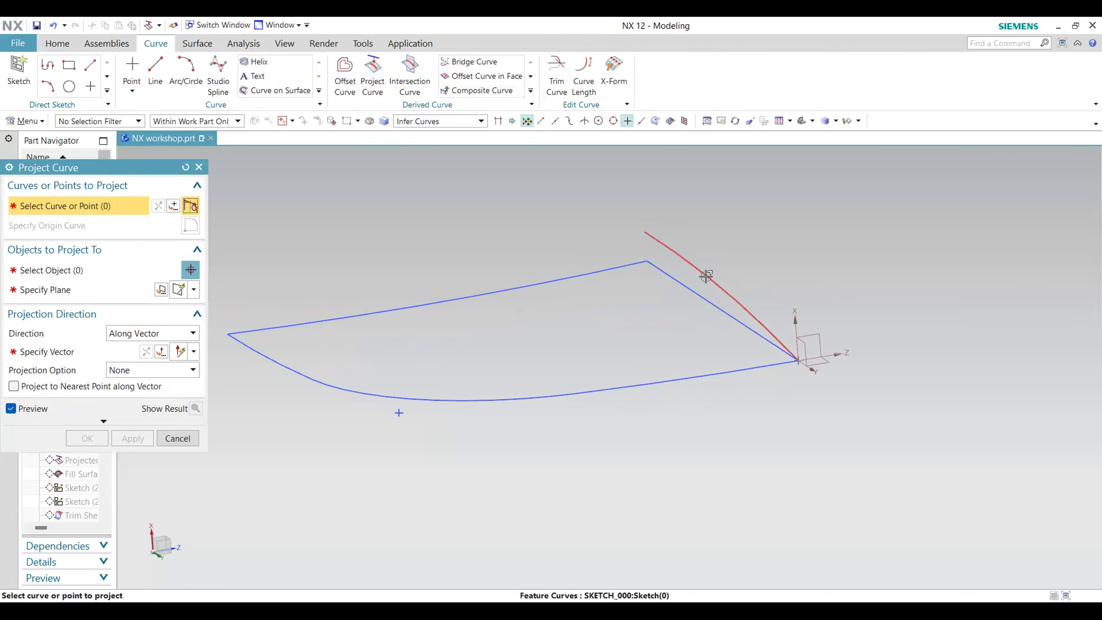
click(658, 242)
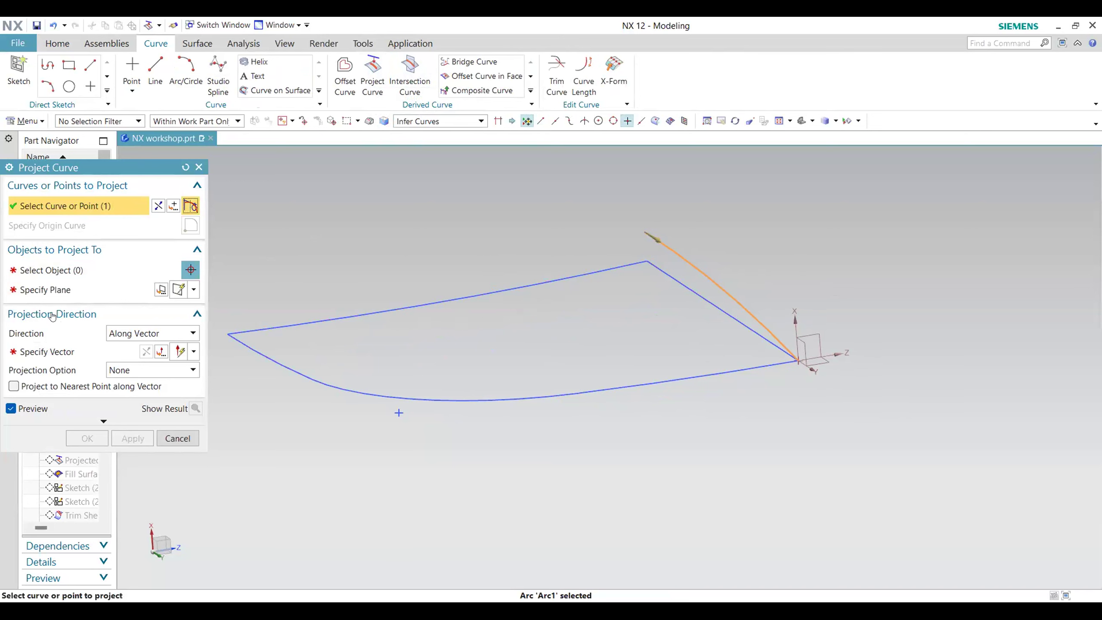
click(64, 289)
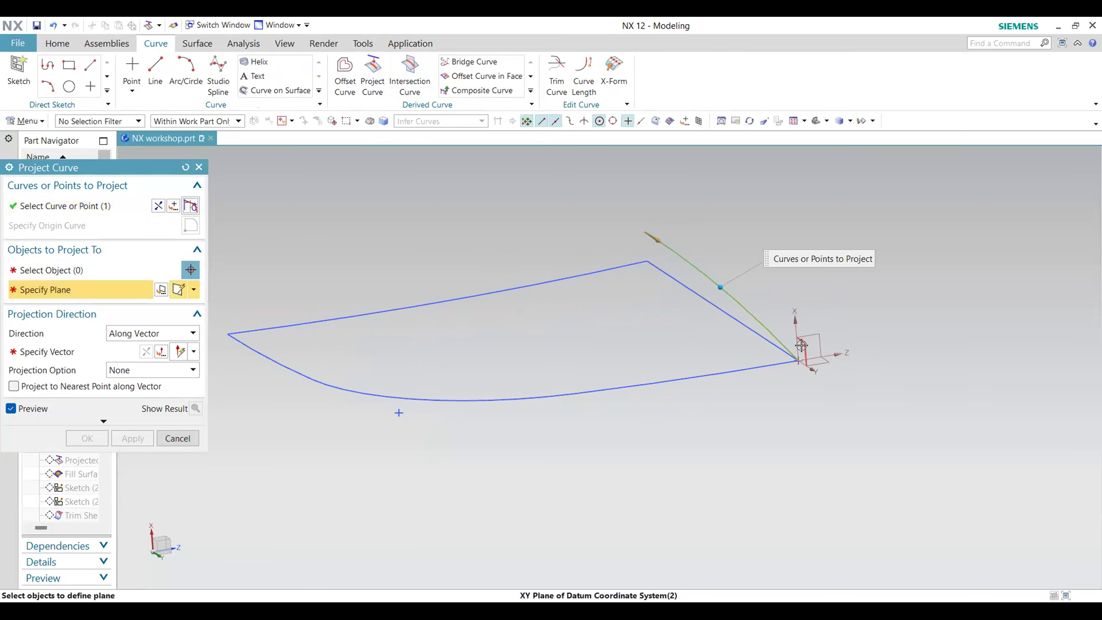
click(828, 403)
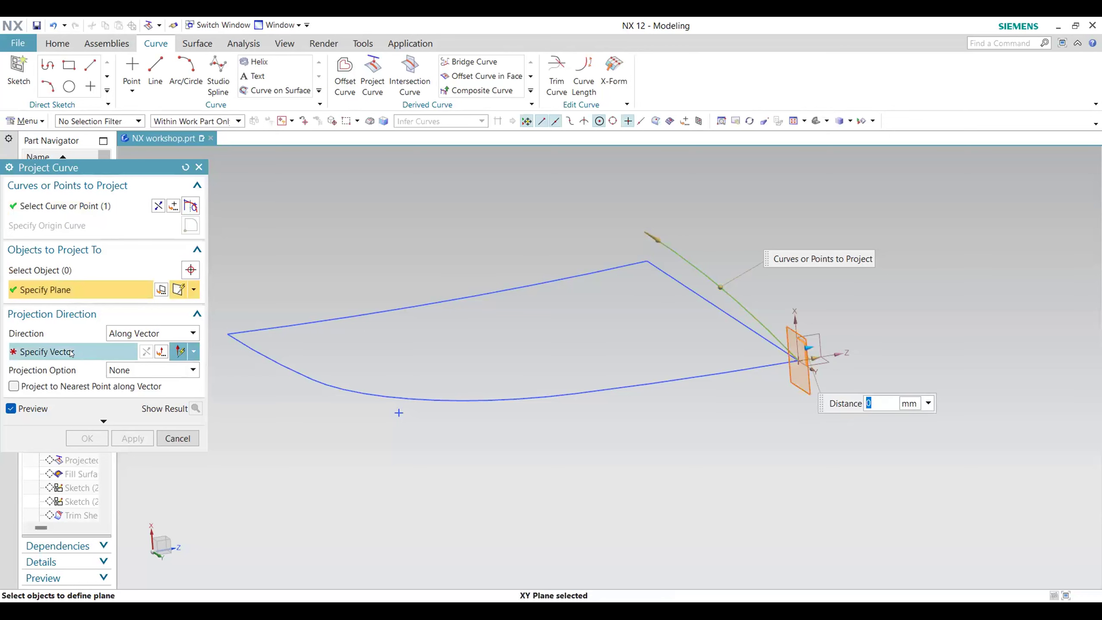
middle_click(635, 362)
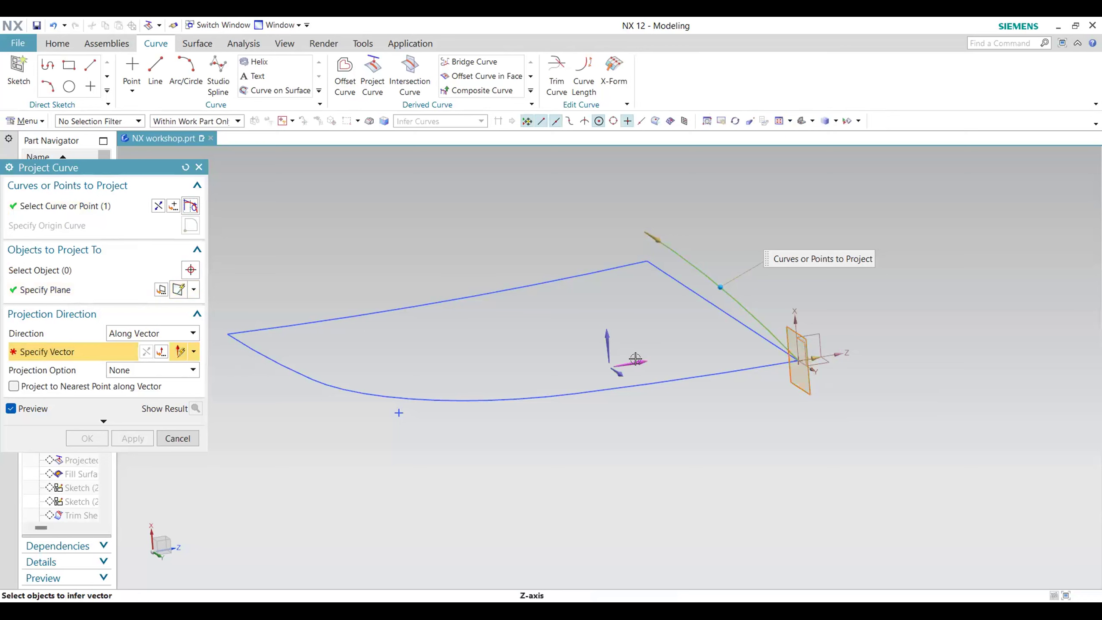
click(635, 359)
click(181, 352)
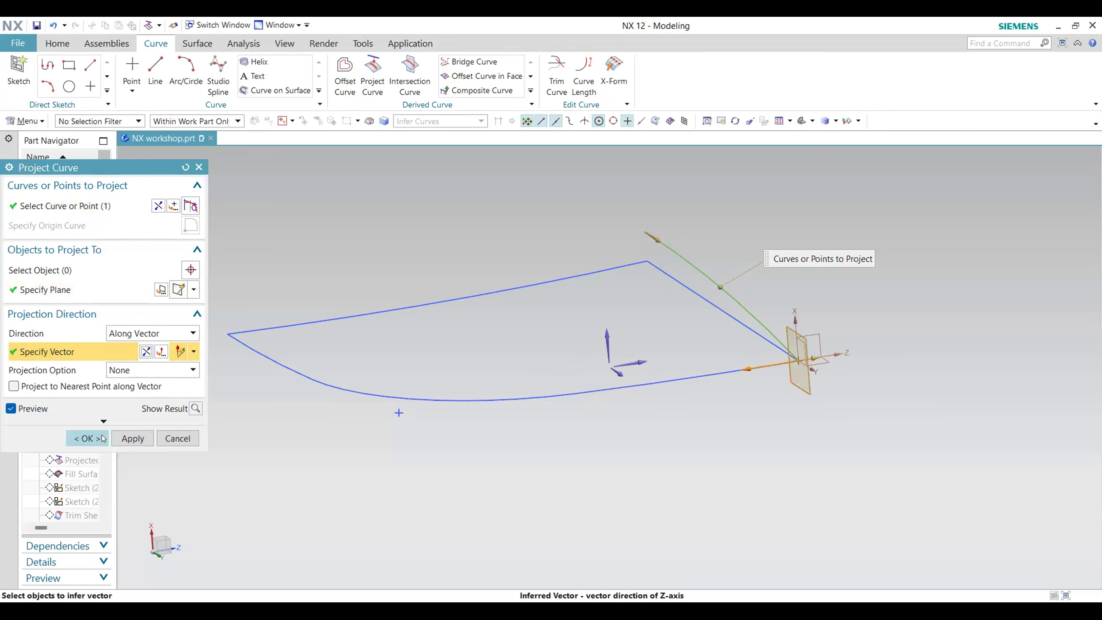
middle_drag(803, 396, 746, 382)
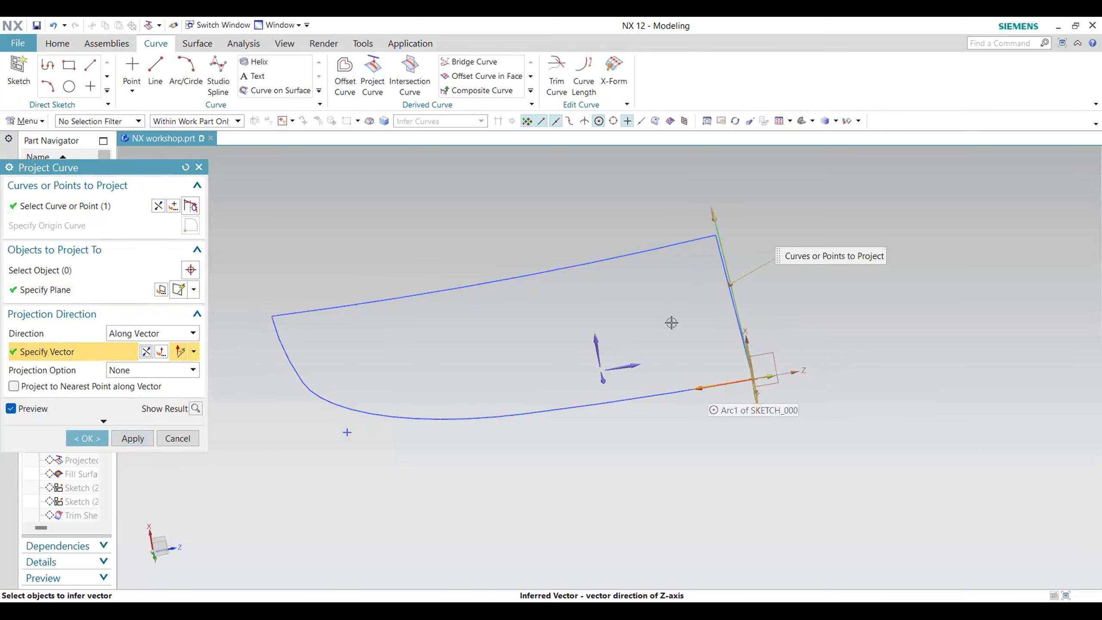
click(174, 435)
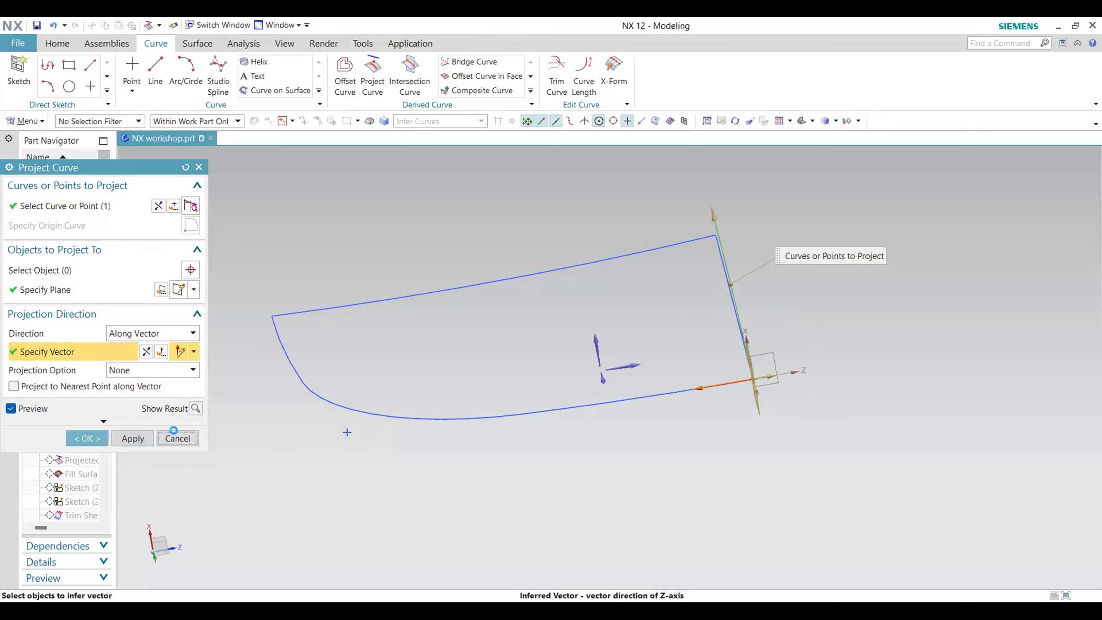
middle_drag(706, 429, 759, 331)
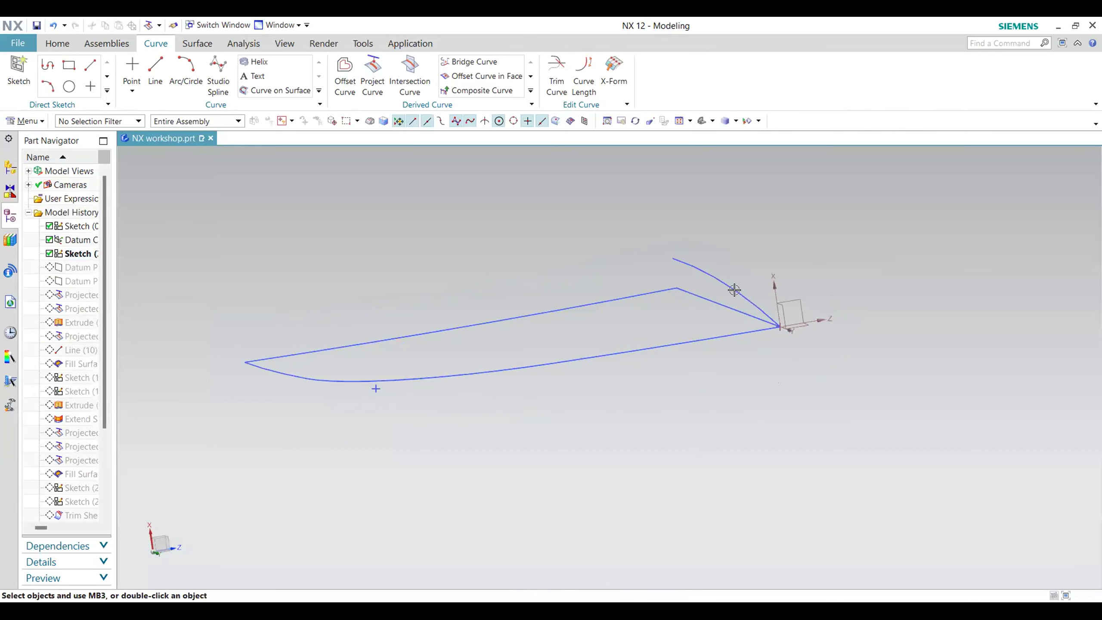
mouse_move(777, 364)
middle_down()
mouse_move(781, 372)
mouse_move(779, 348)
mouse_move(801, 328)
middle_up()
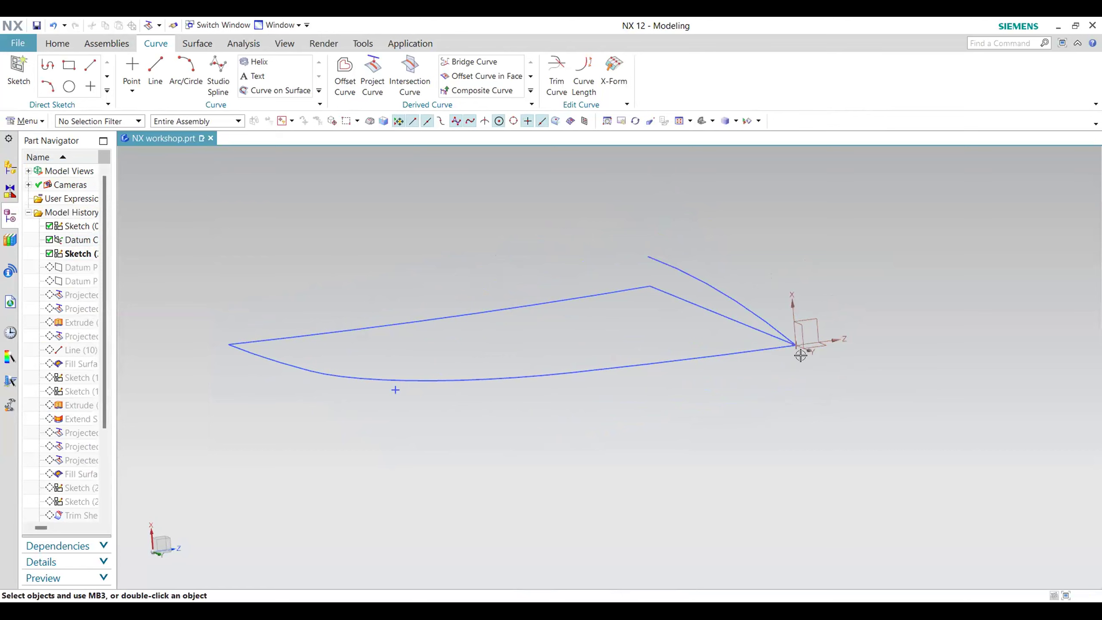
scroll(801, 355, down, 1)
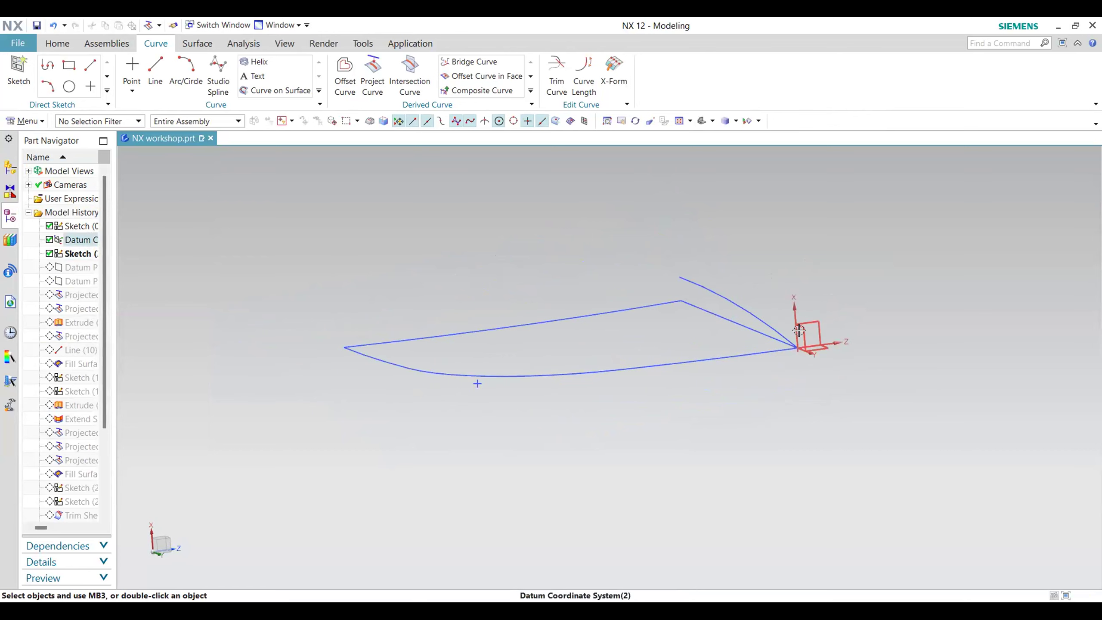
middle_drag(824, 372, 810, 364)
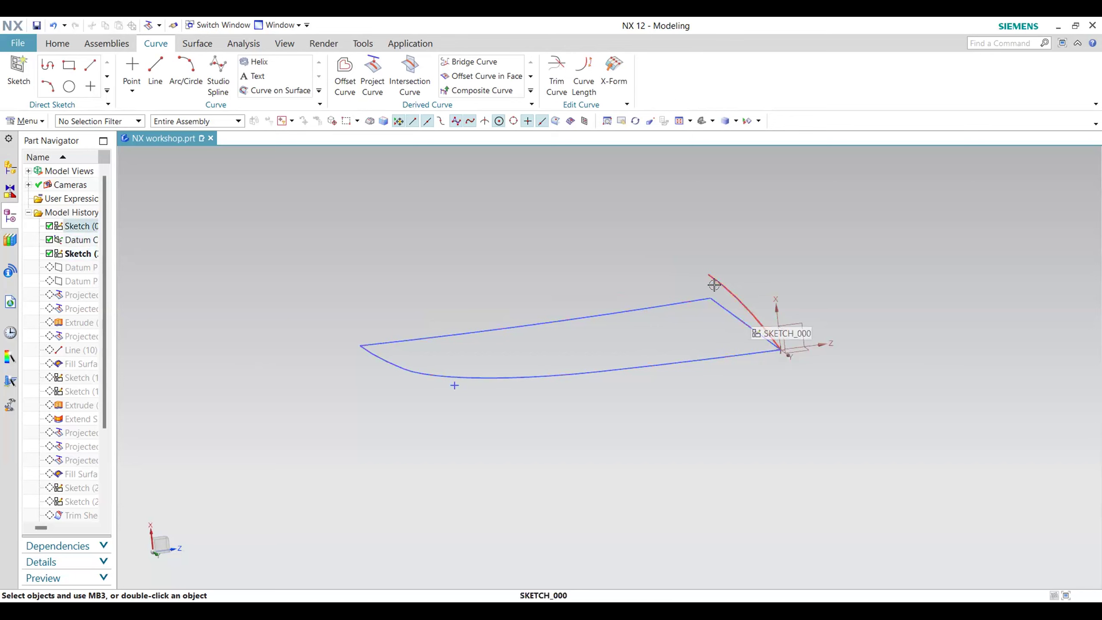
click(58, 44)
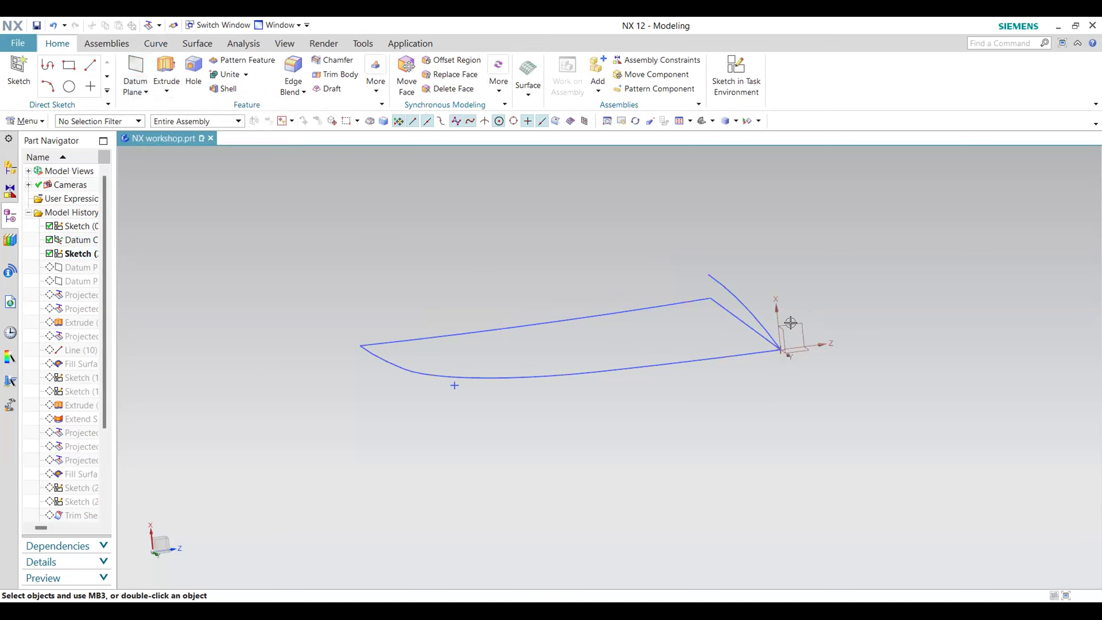
click(146, 92)
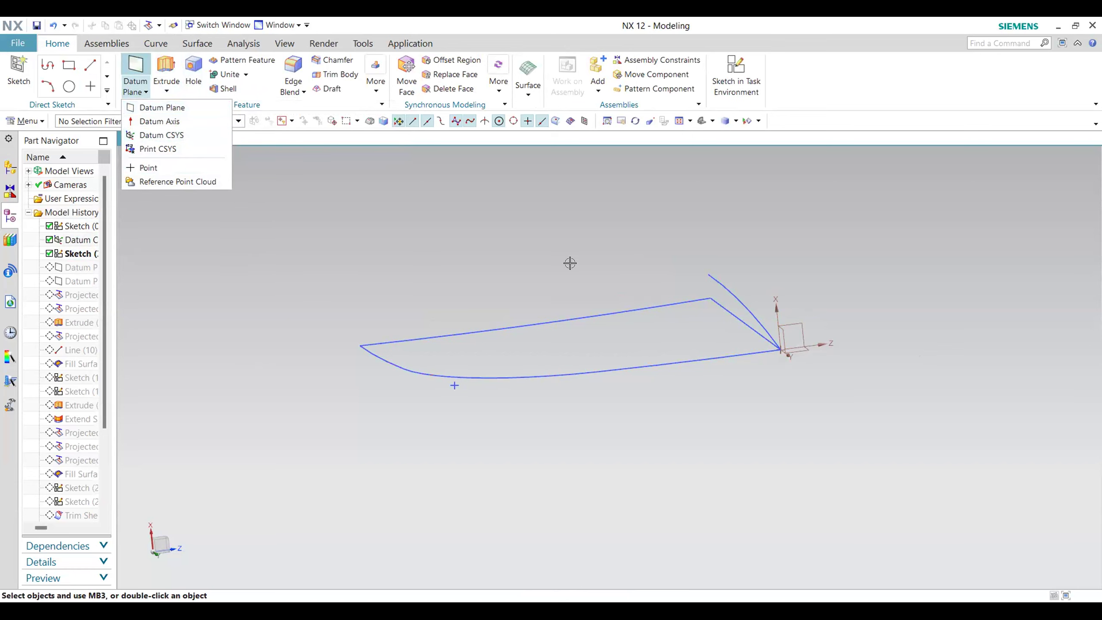
middle_drag(623, 290, 635, 296)
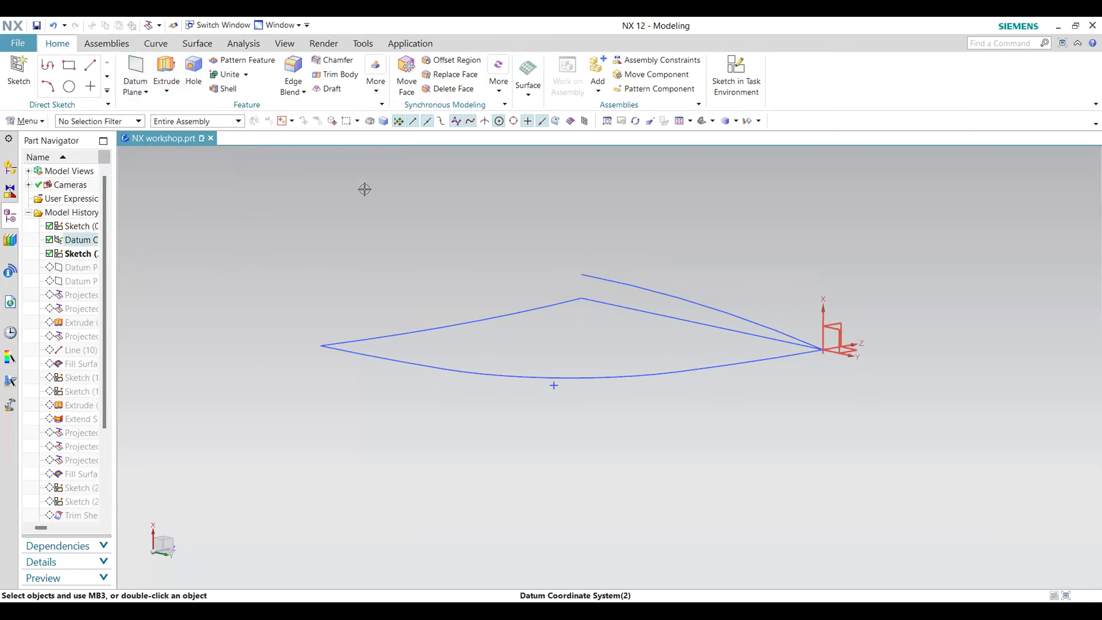
click(145, 92)
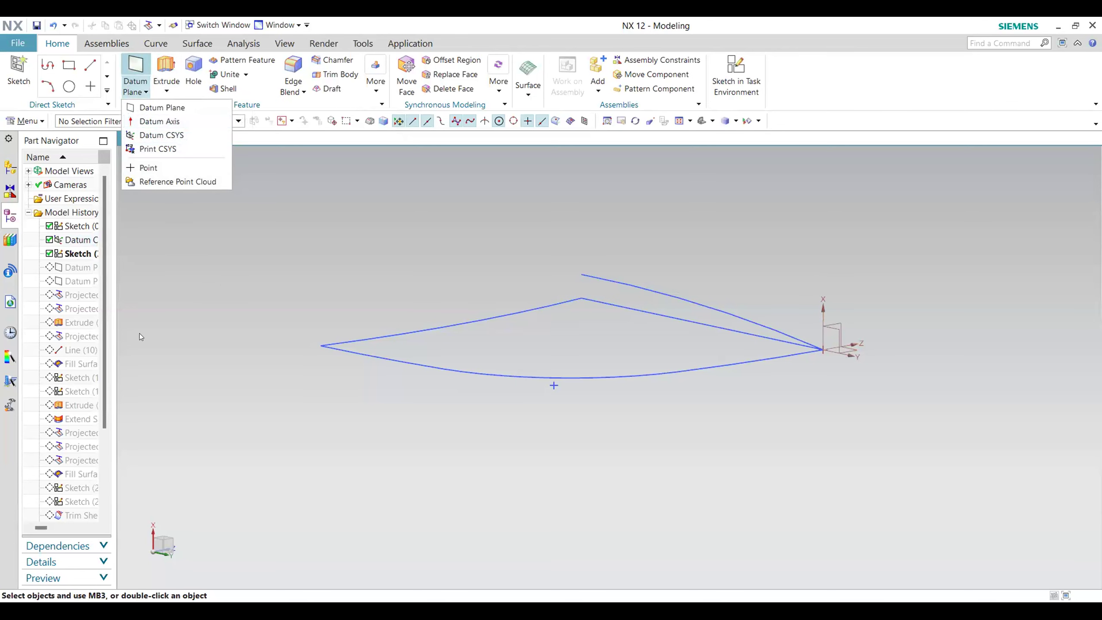
Step: Make the second datum plane in the model history the current feature
right_click(79, 281)
click(151, 321)
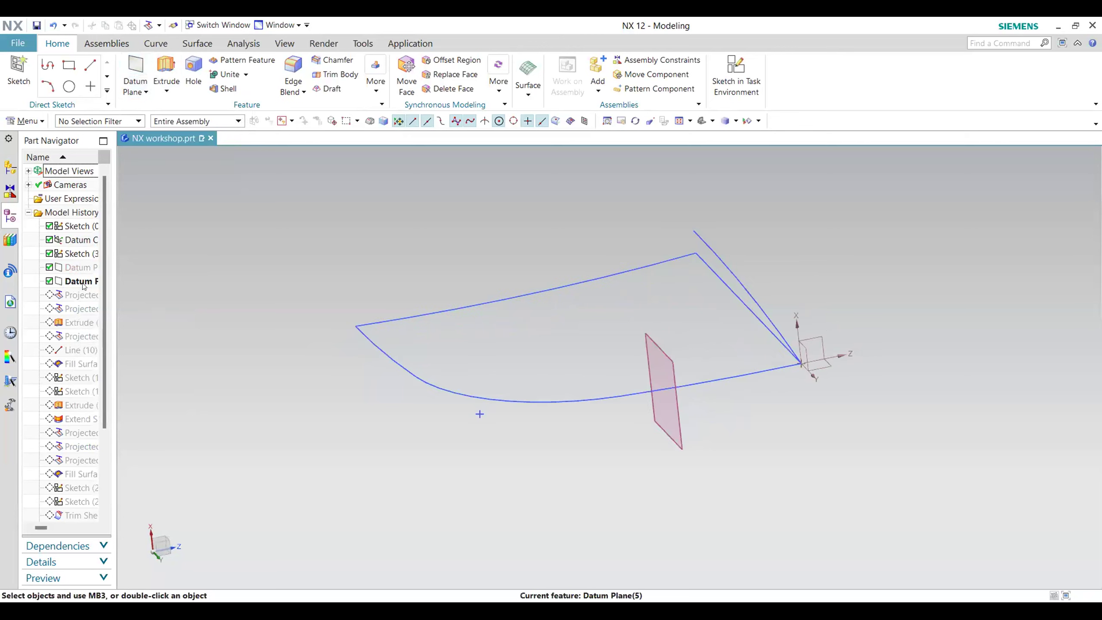
Step: Show the first datum plane and review the second plane's At Distance definition, leaving the dialog without changes
click(87, 267)
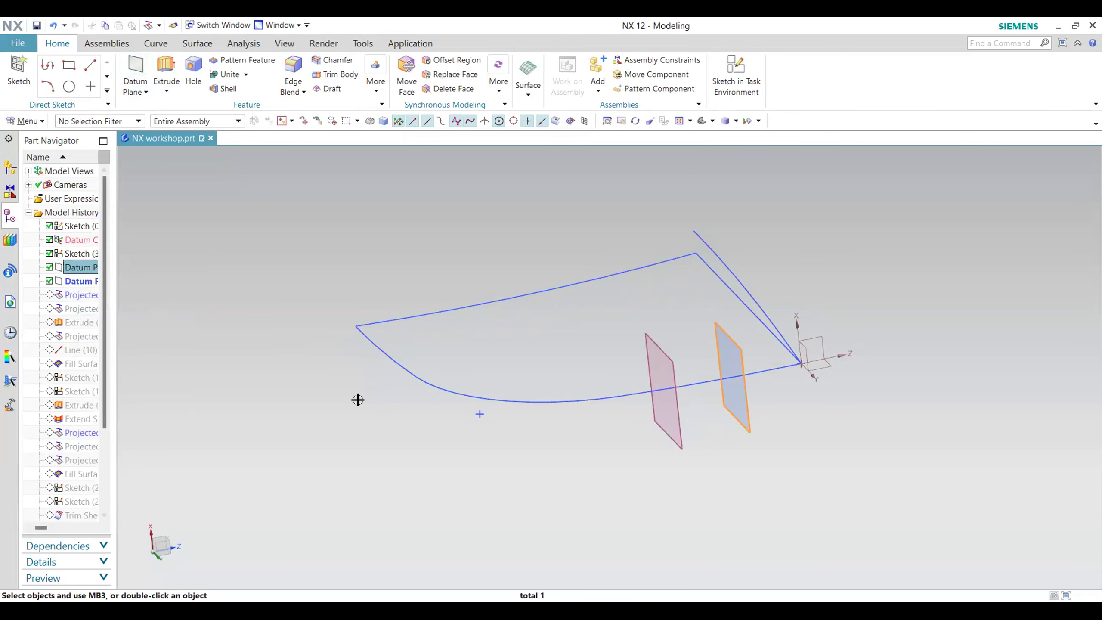
key(Escape)
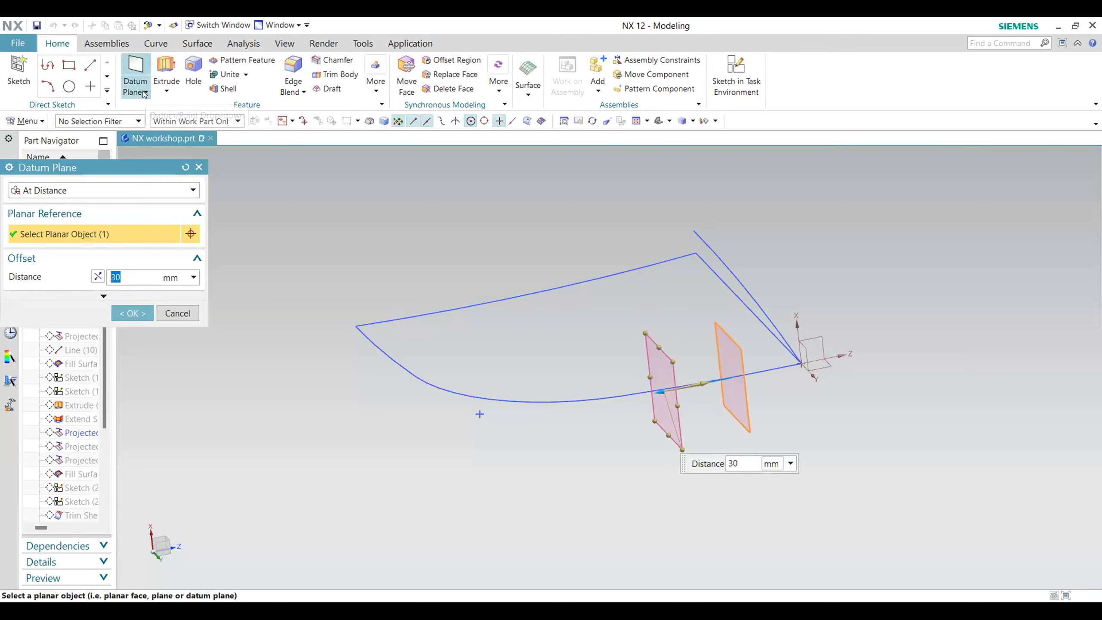
click(146, 91)
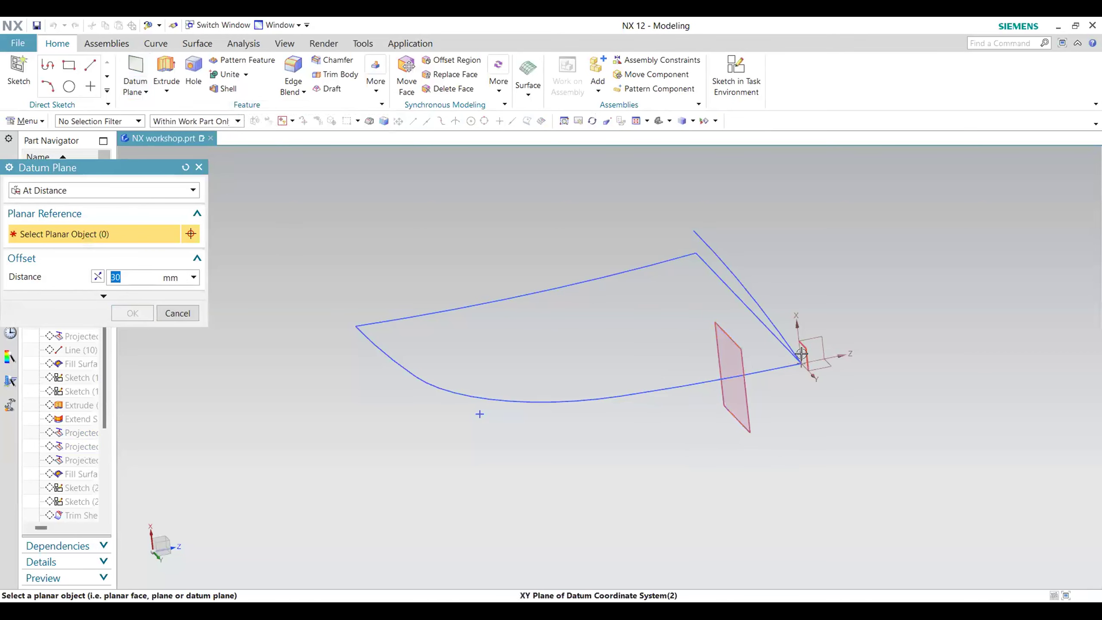
click(178, 310)
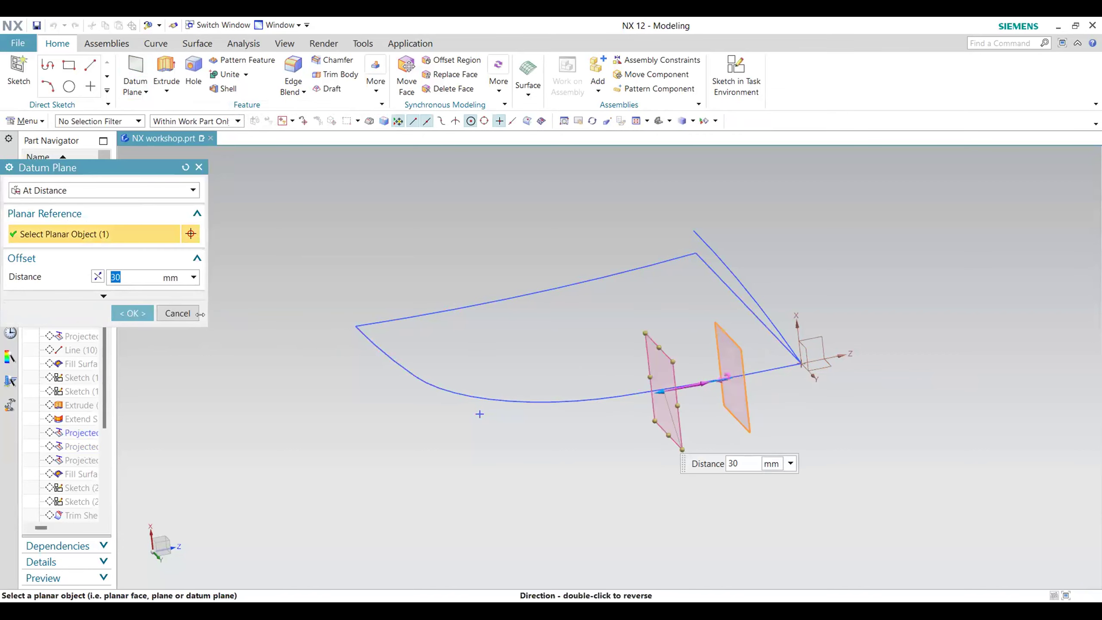
click(173, 312)
Step: Examine the two datum planes from several angles relative to the guide arc, the profile sketch and the datum coordinate system
middle_click(782, 411)
middle_drag(781, 411, 694, 392)
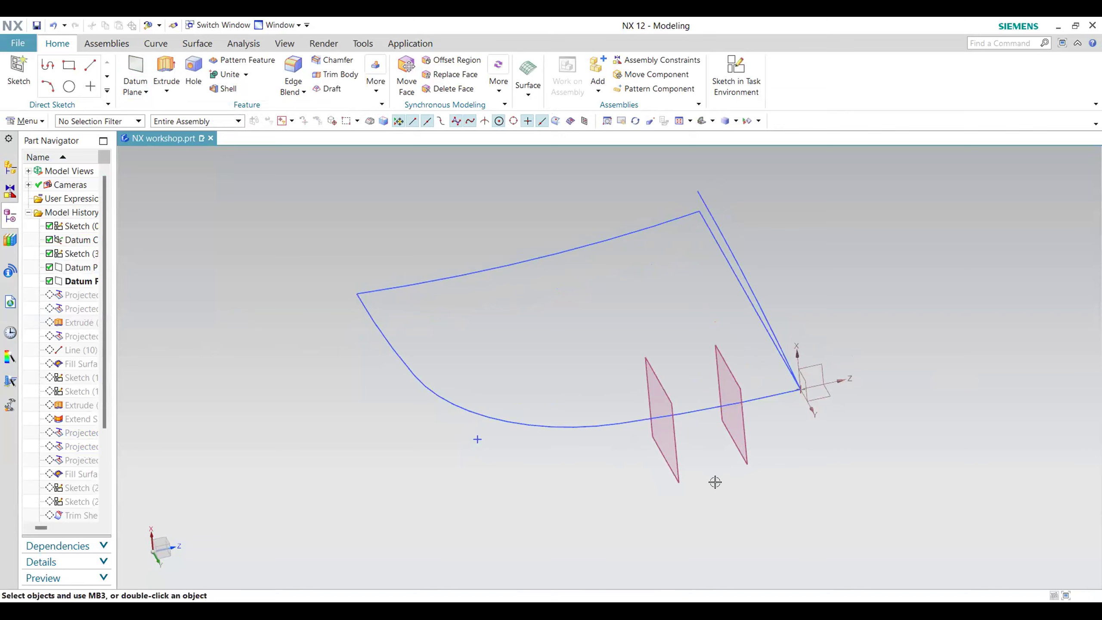
middle_drag(694, 495, 797, 365)
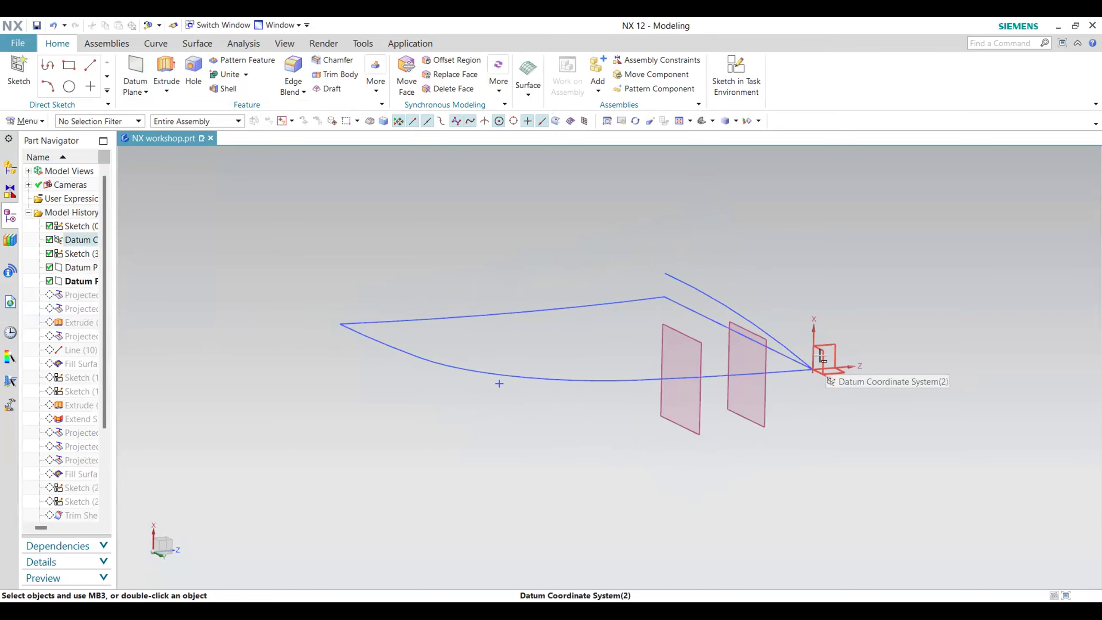
middle_drag(824, 412, 789, 371)
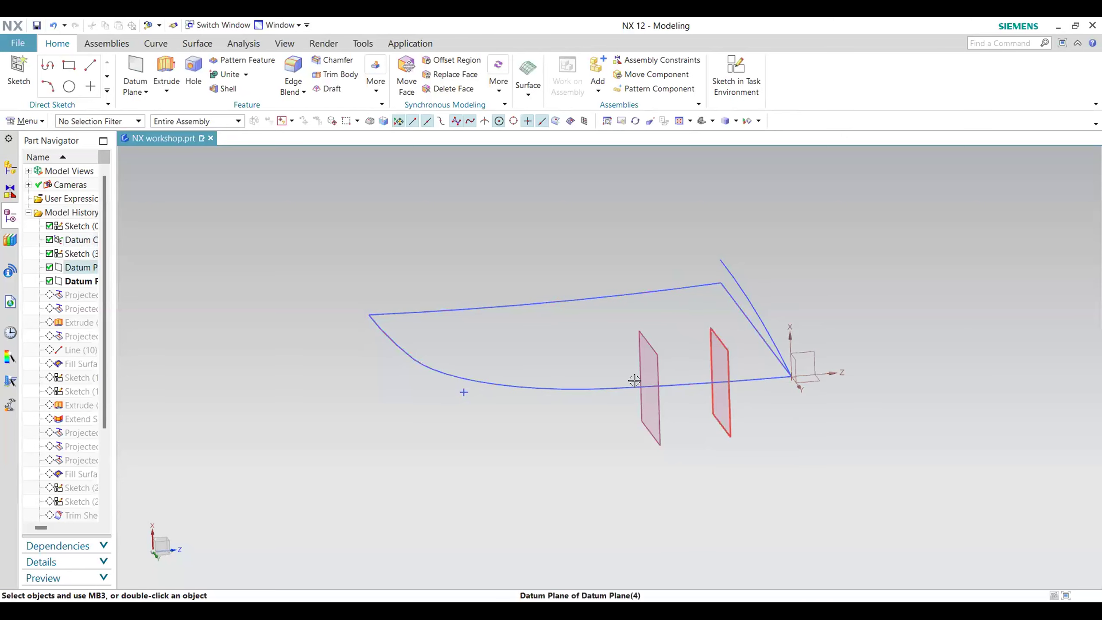
middle_drag(707, 429, 761, 496)
scroll(742, 474, up, 2)
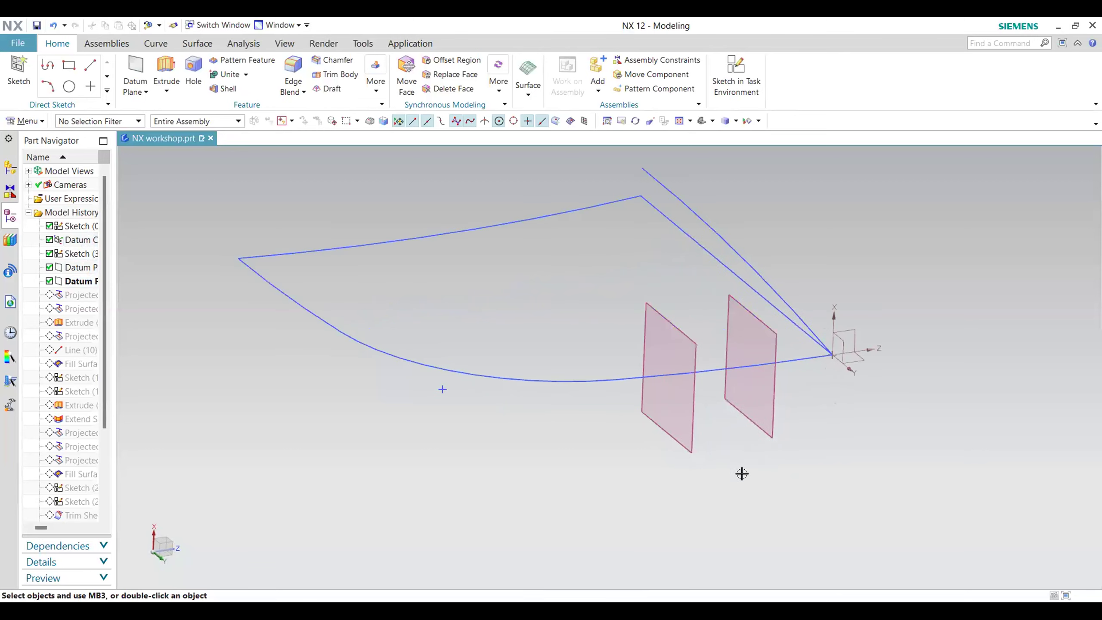
scroll(688, 317, down, 1)
middle_drag(780, 431, 779, 417)
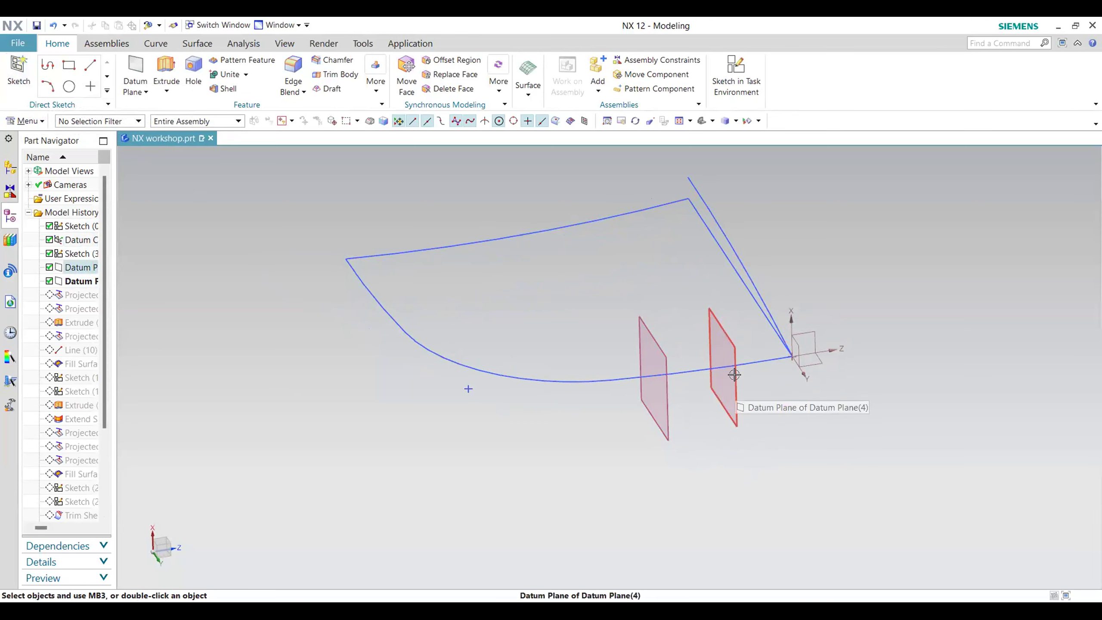
mouse_move(862, 283)
middle_down()
mouse_move(826, 261)
mouse_move(798, 269)
mouse_move(779, 309)
middle_up()
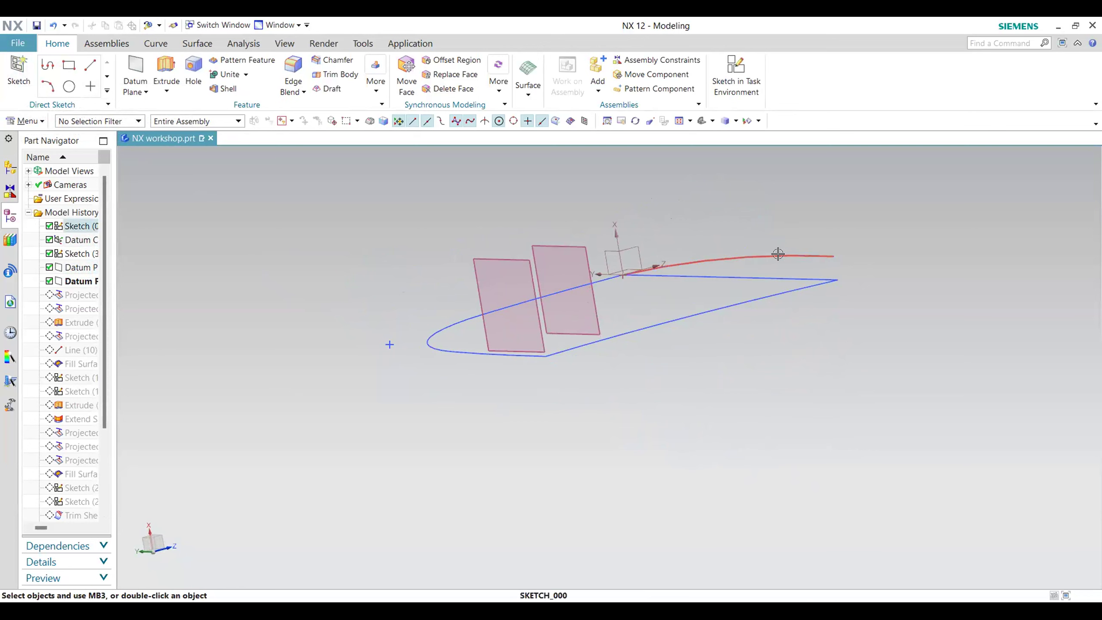
middle_drag(777, 347, 767, 327)
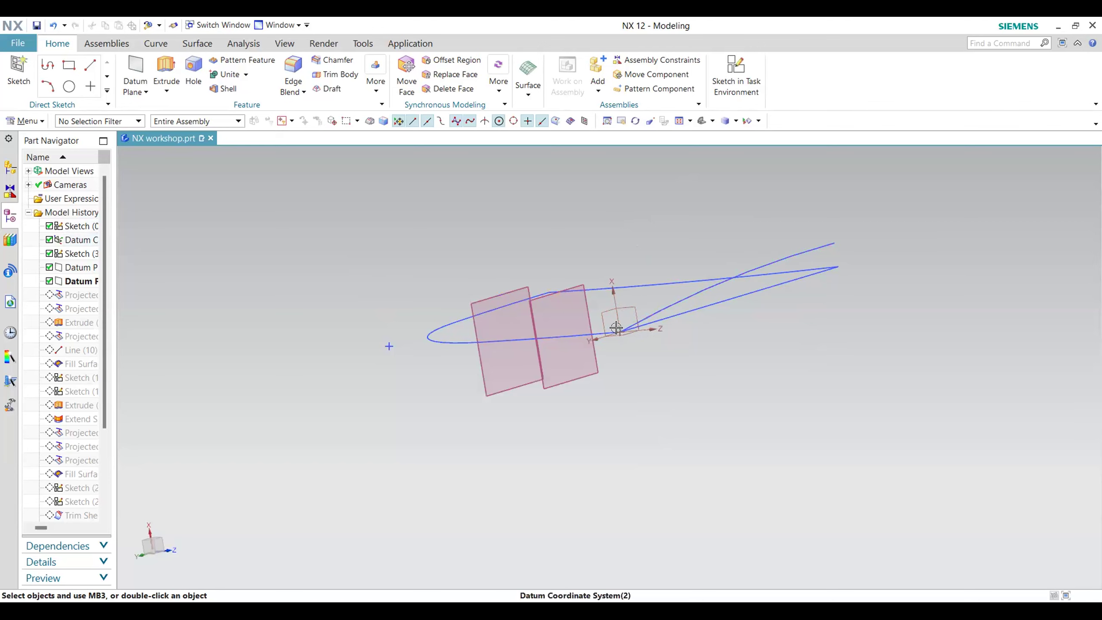
middle_drag(663, 372, 394, 215)
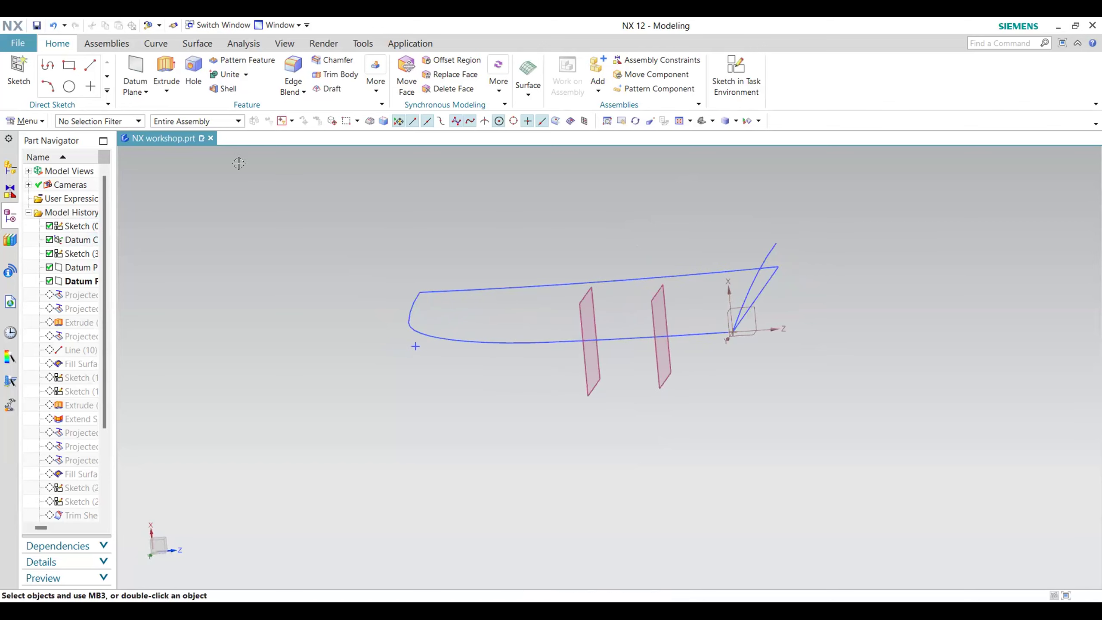
Step: Try a Project Curve of the guide arc onto the first datum plane along the Z-axis, and cancel it
click(149, 45)
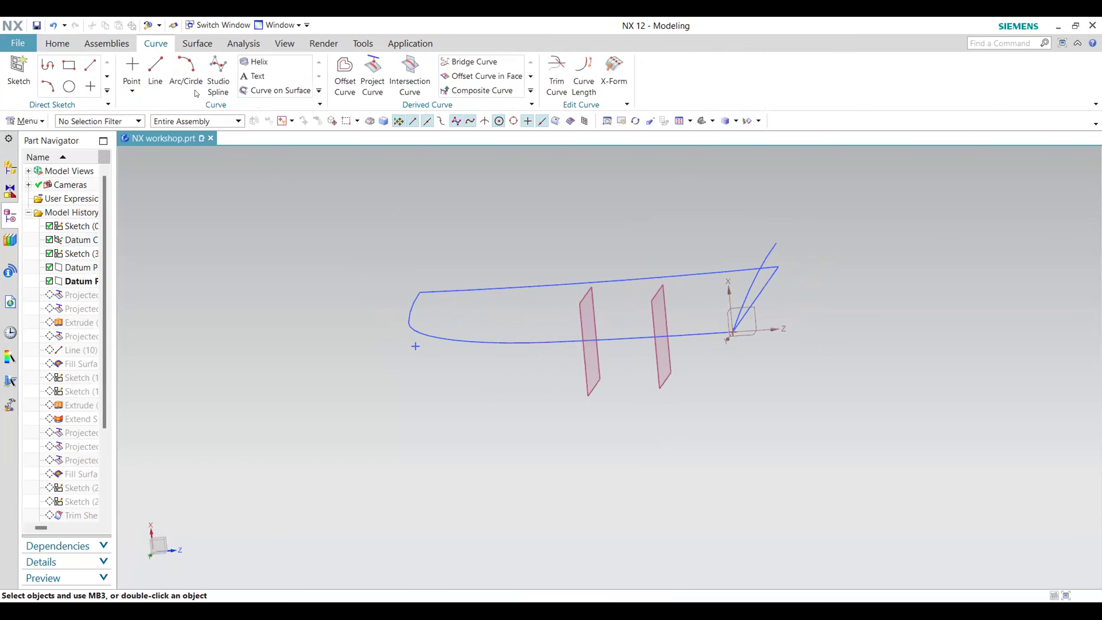
click(372, 78)
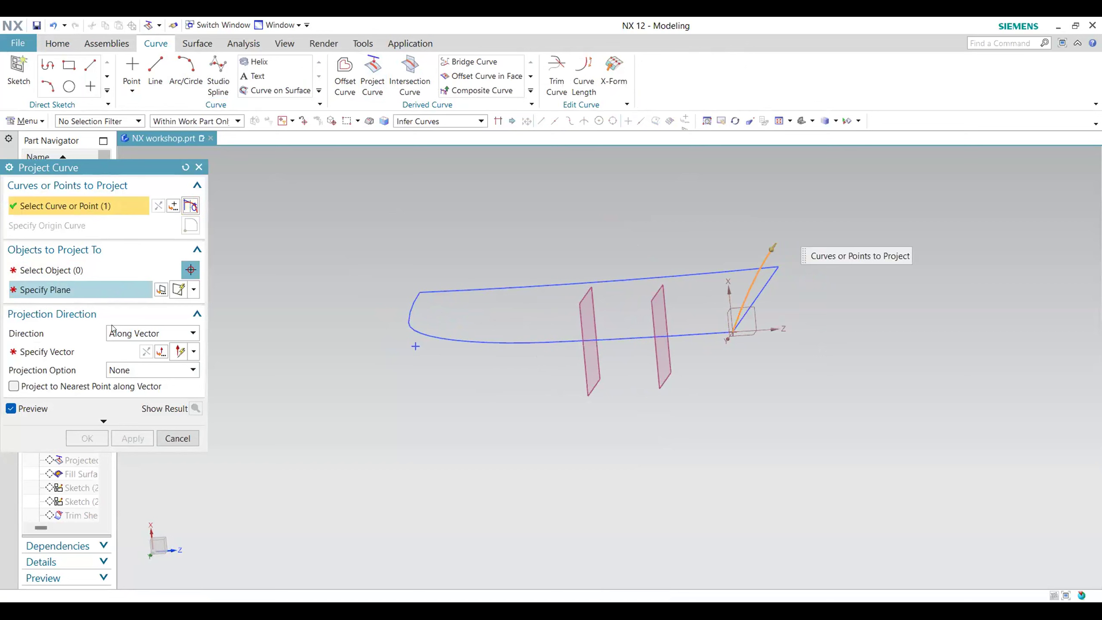
click(114, 286)
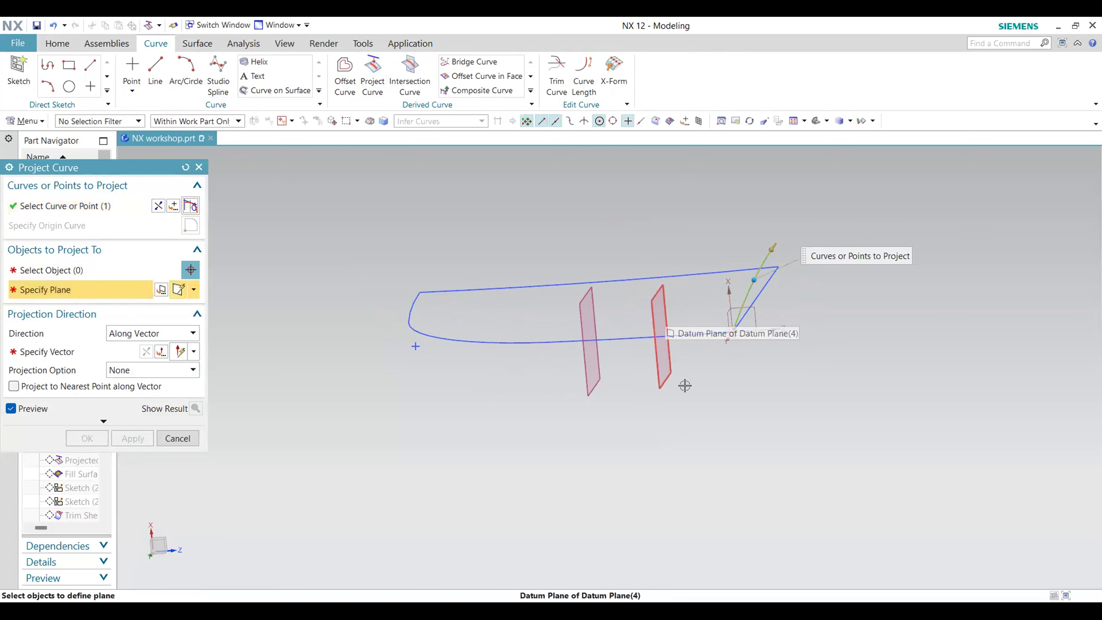
click(660, 313)
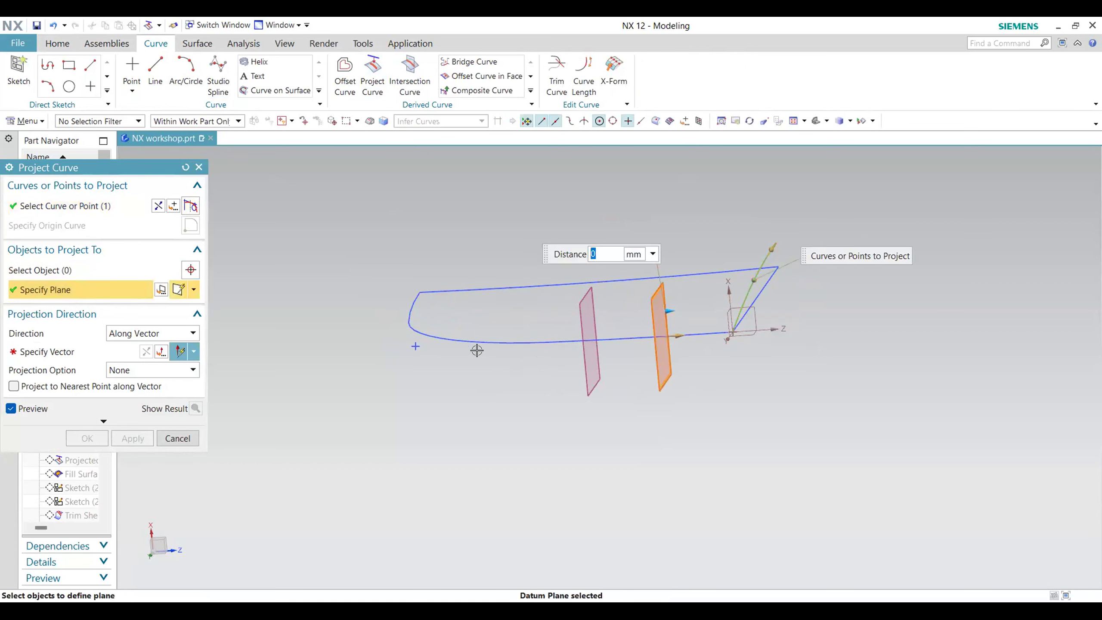
click(94, 356)
click(636, 362)
mouse_move(718, 379)
middle_down()
mouse_move(725, 386)
mouse_move(694, 288)
mouse_move(734, 289)
mouse_move(699, 237)
mouse_move(758, 250)
middle_up()
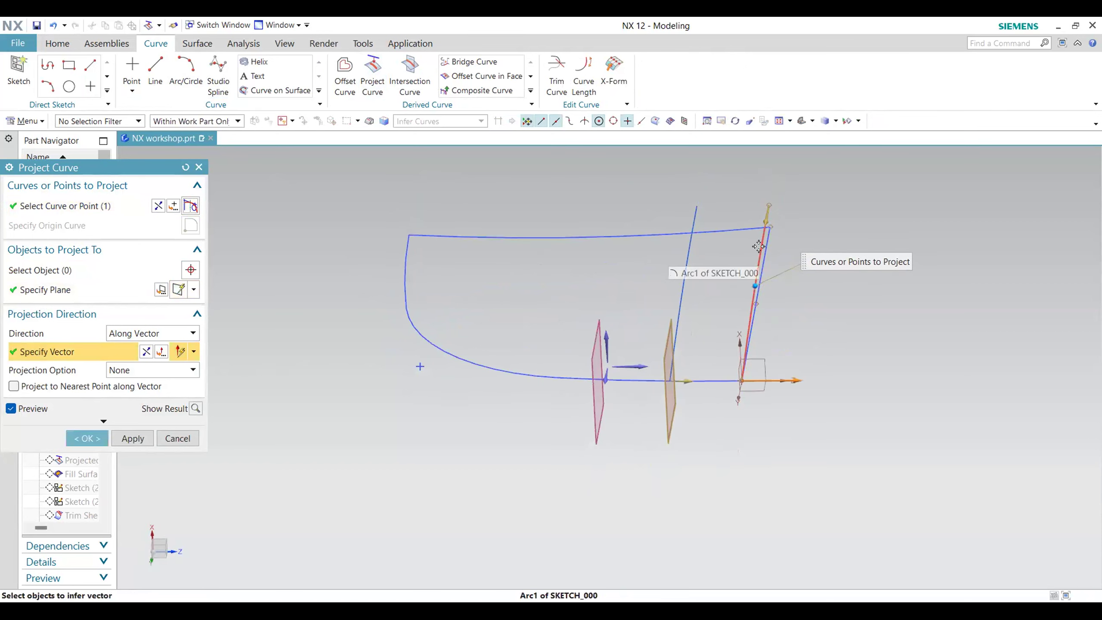
middle_drag(728, 311, 673, 299)
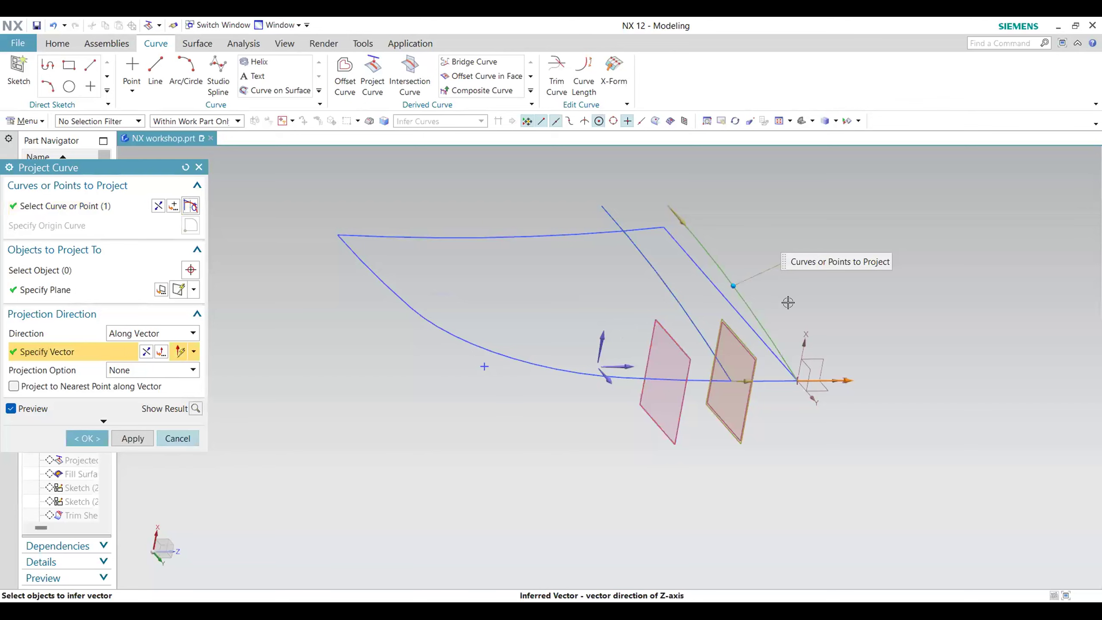
click(192, 437)
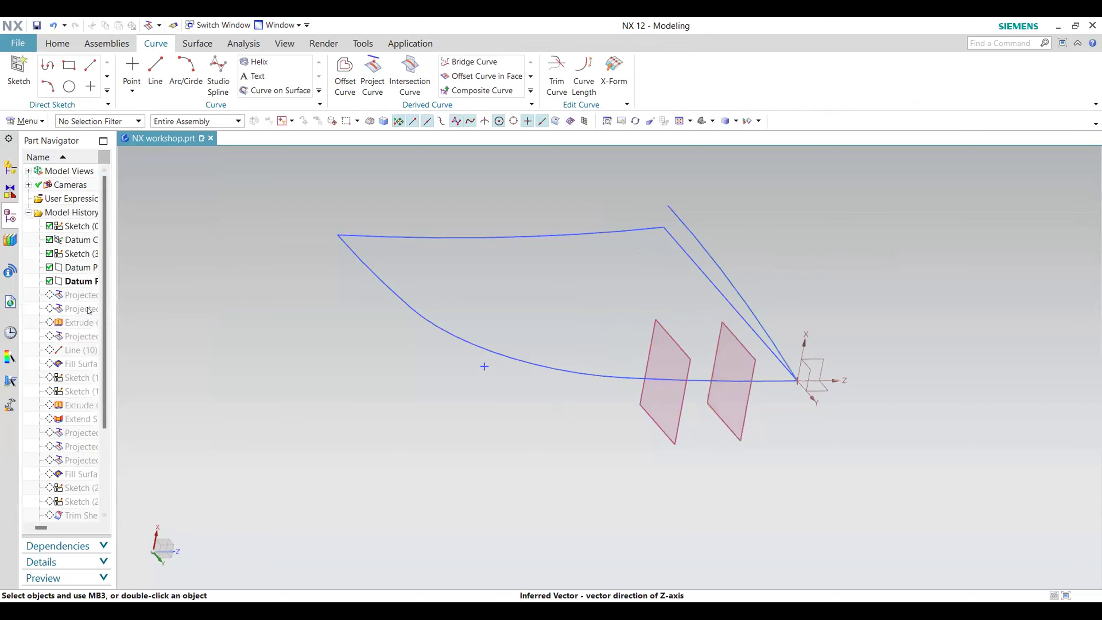
Step: Make the second projected curve in the model history the current feature and show the first projected curve
right_click(111, 313)
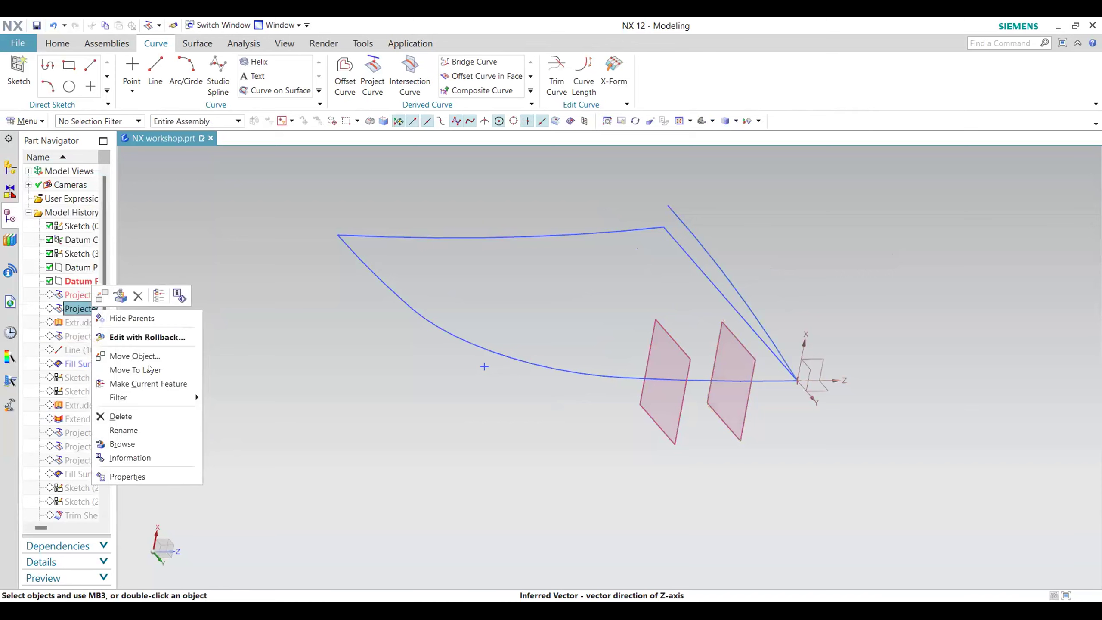
click(176, 382)
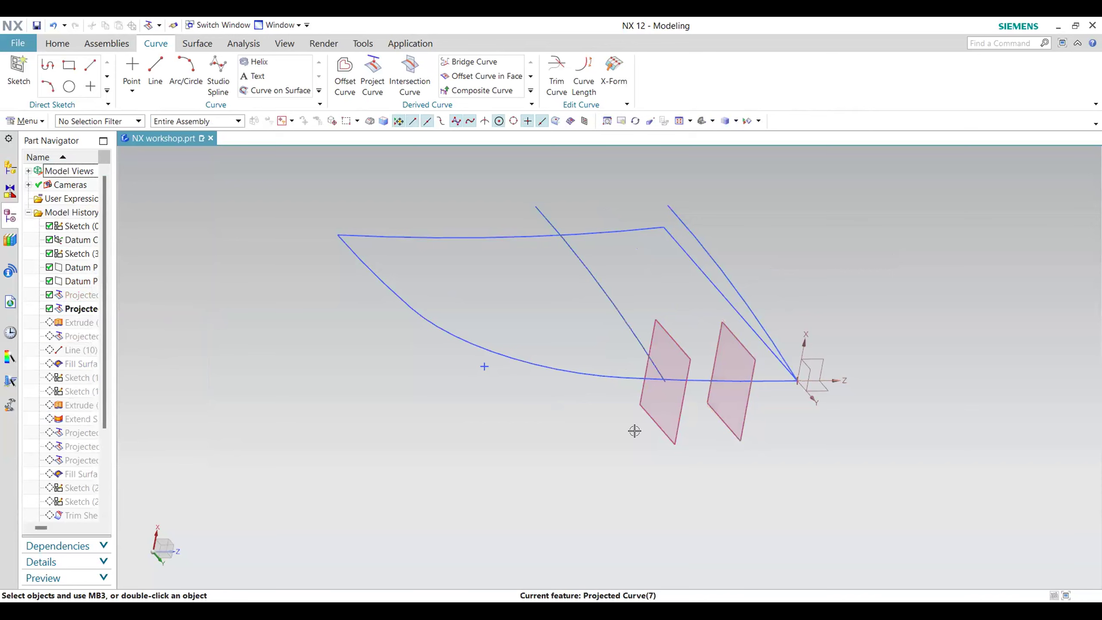
right_click(80, 295)
Step: Examine from several angles how the two projected curves lie relative to the guide arc and the profile sketch
middle_drag(673, 410, 625, 290)
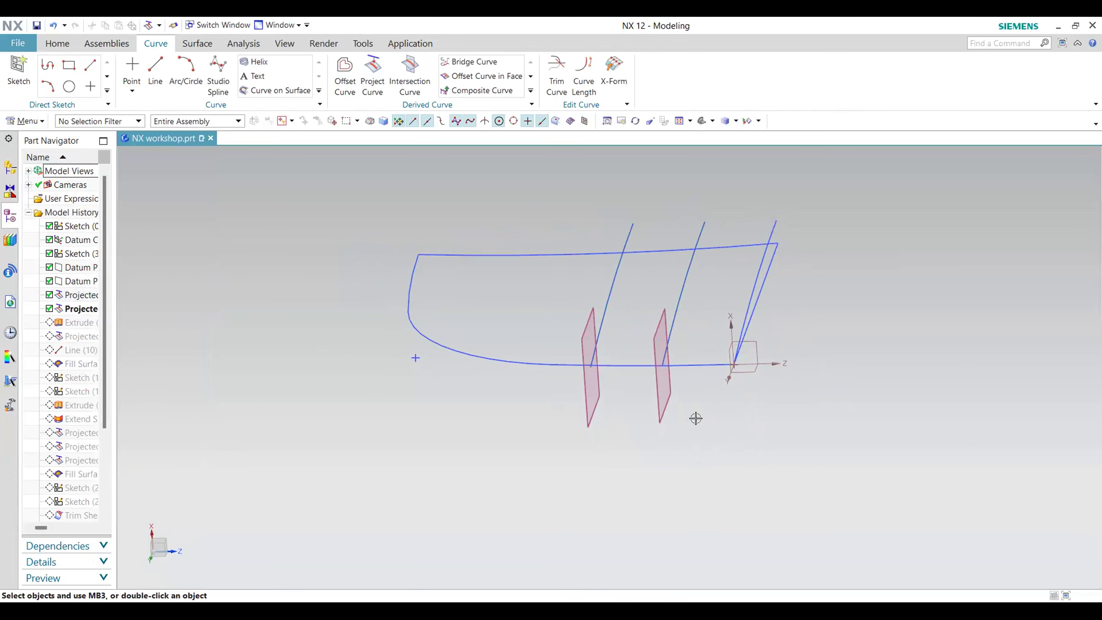
middle_drag(944, 341, 769, 310)
middle_drag(770, 384, 731, 284)
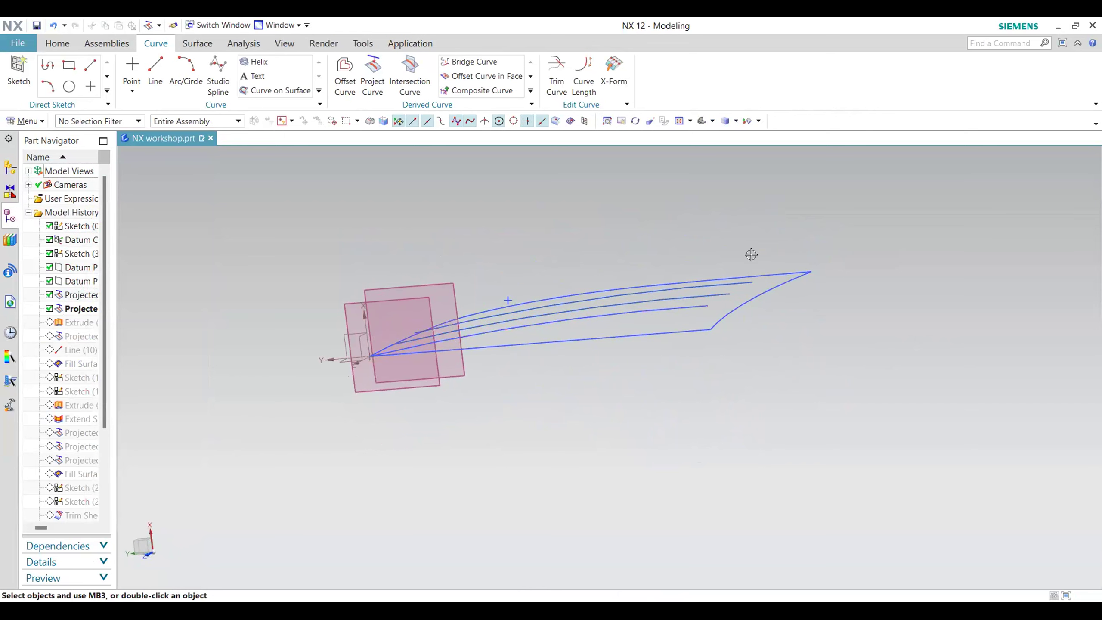
mouse_move(645, 412)
middle_down()
mouse_move(660, 411)
mouse_move(651, 399)
middle_up()
middle_drag(673, 362, 694, 328)
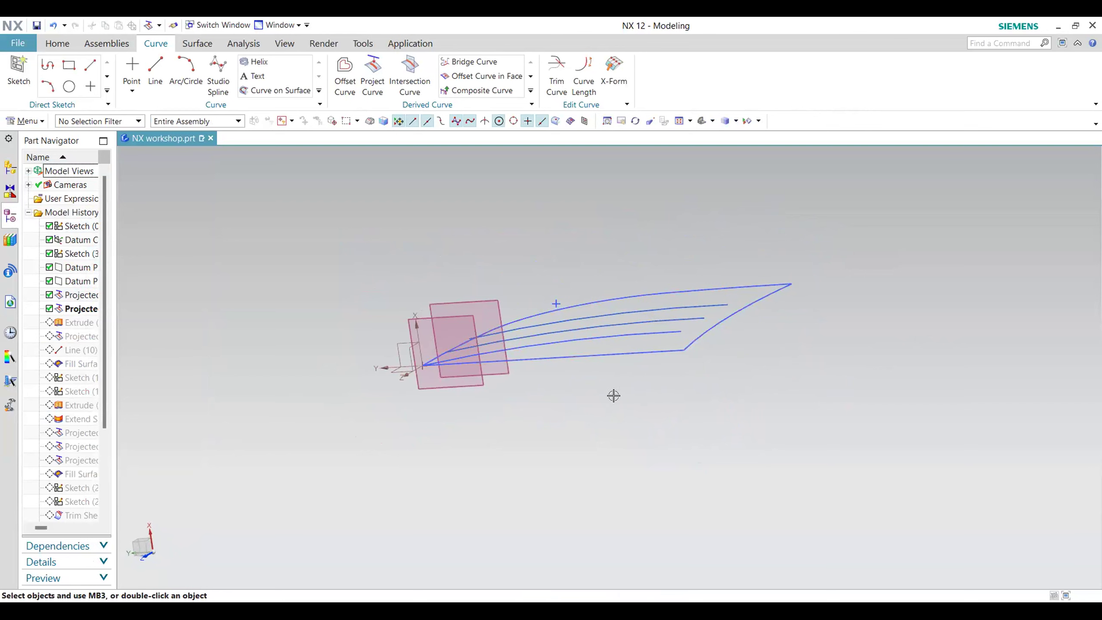
middle_drag(626, 392, 607, 374)
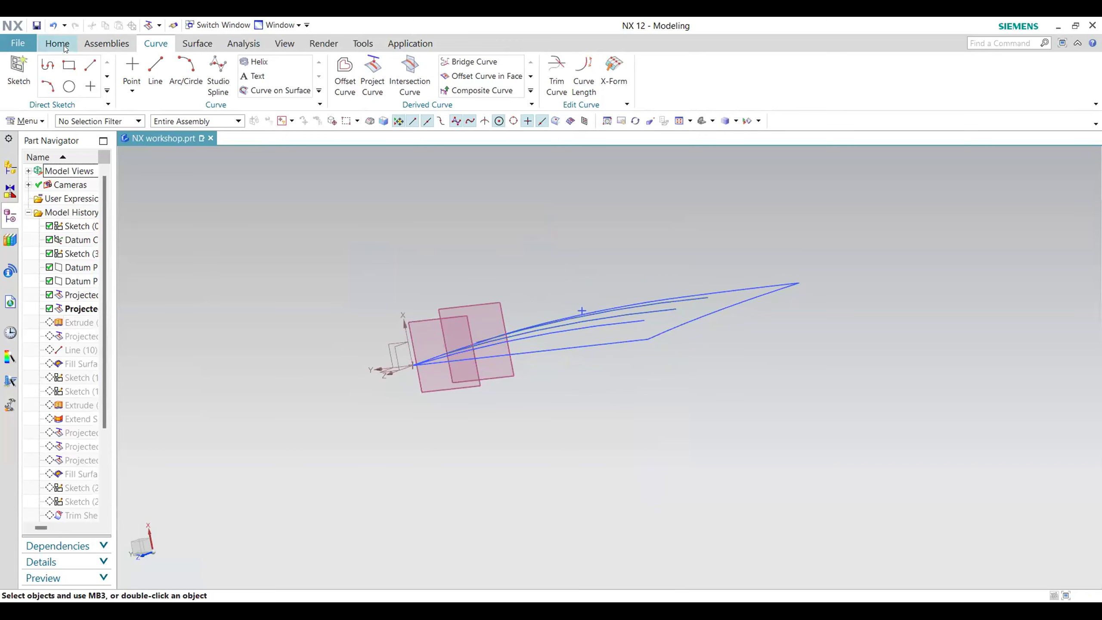
Step: Make the first Extrude in the model history the current feature
click(63, 45)
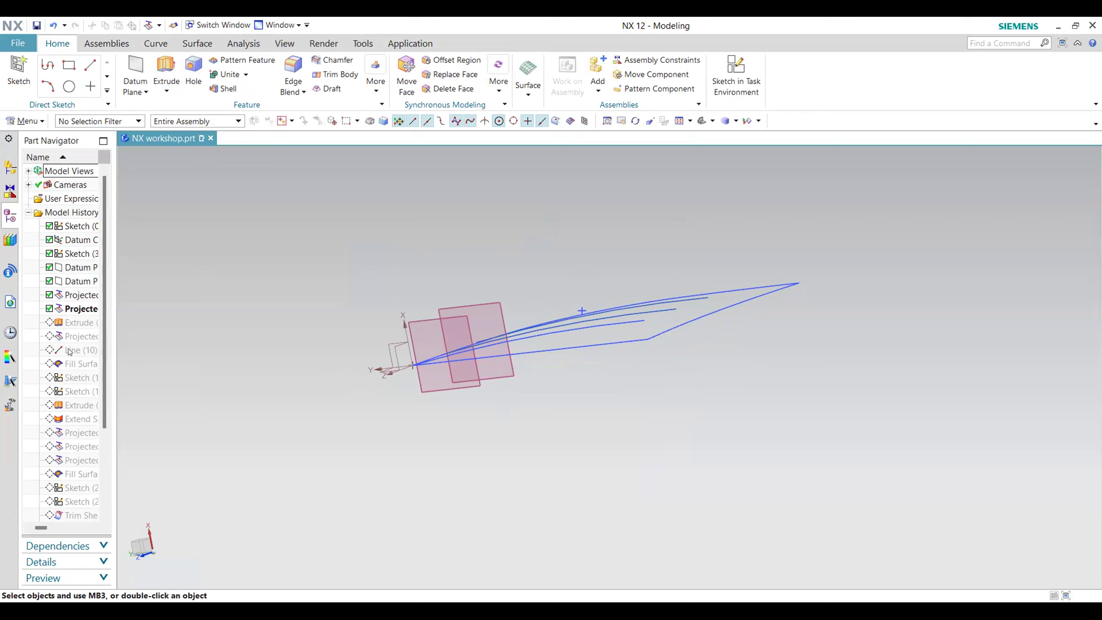
right_click(77, 324)
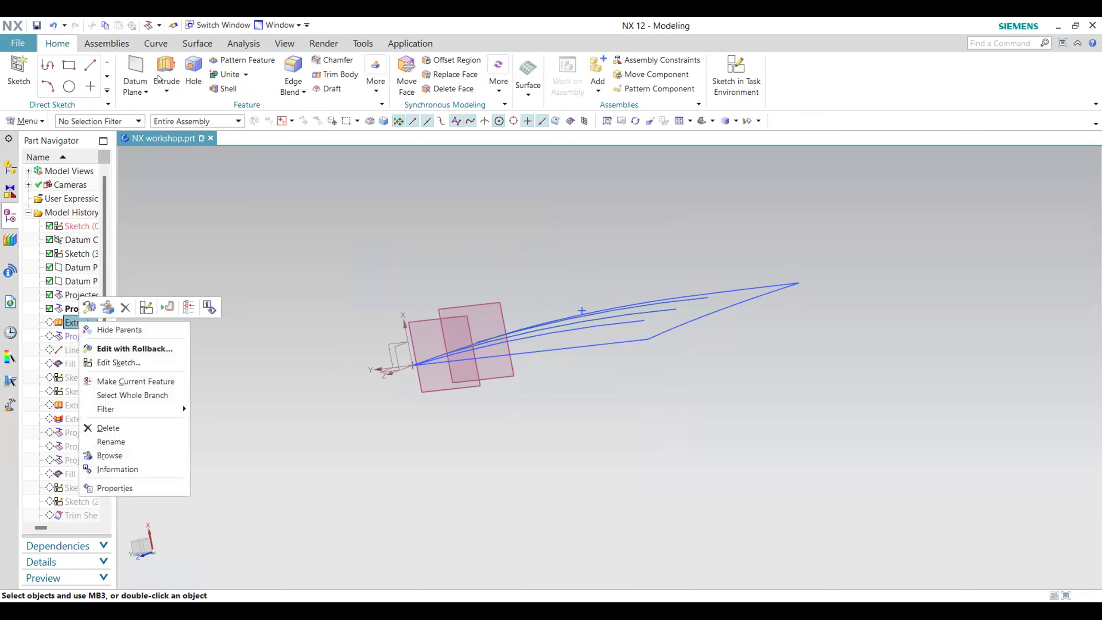
click(168, 69)
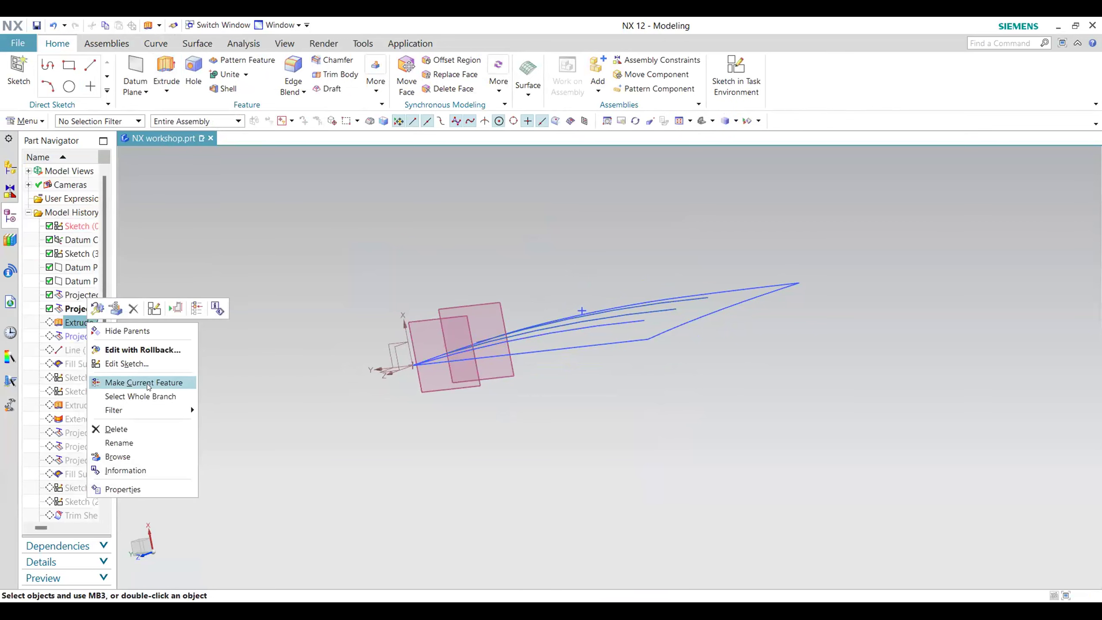
click(147, 382)
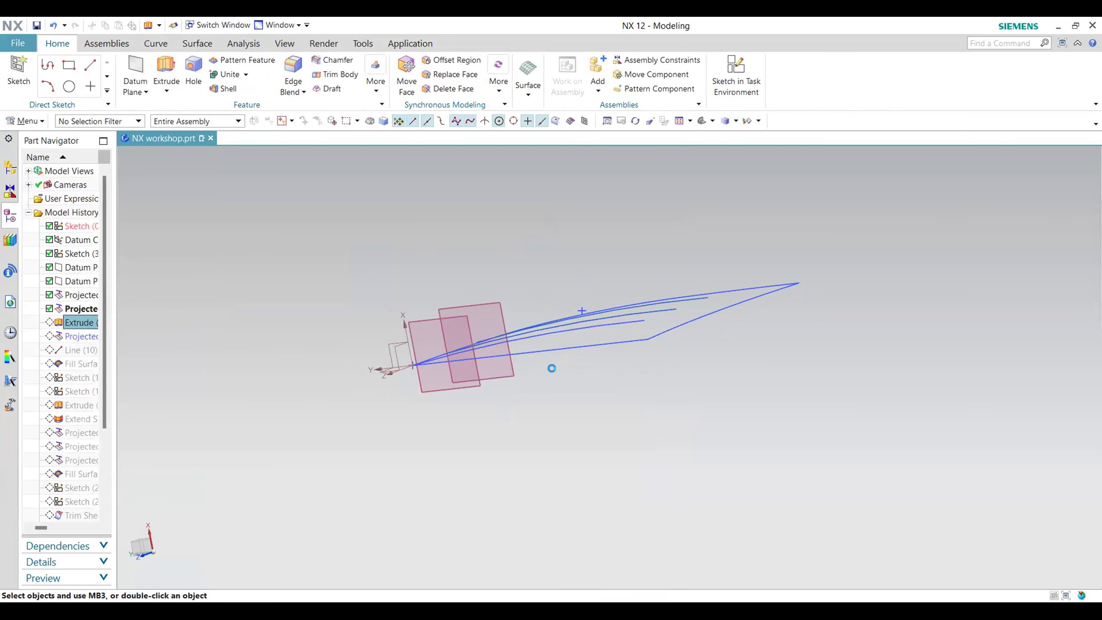
middle_drag(633, 377, 569, 364)
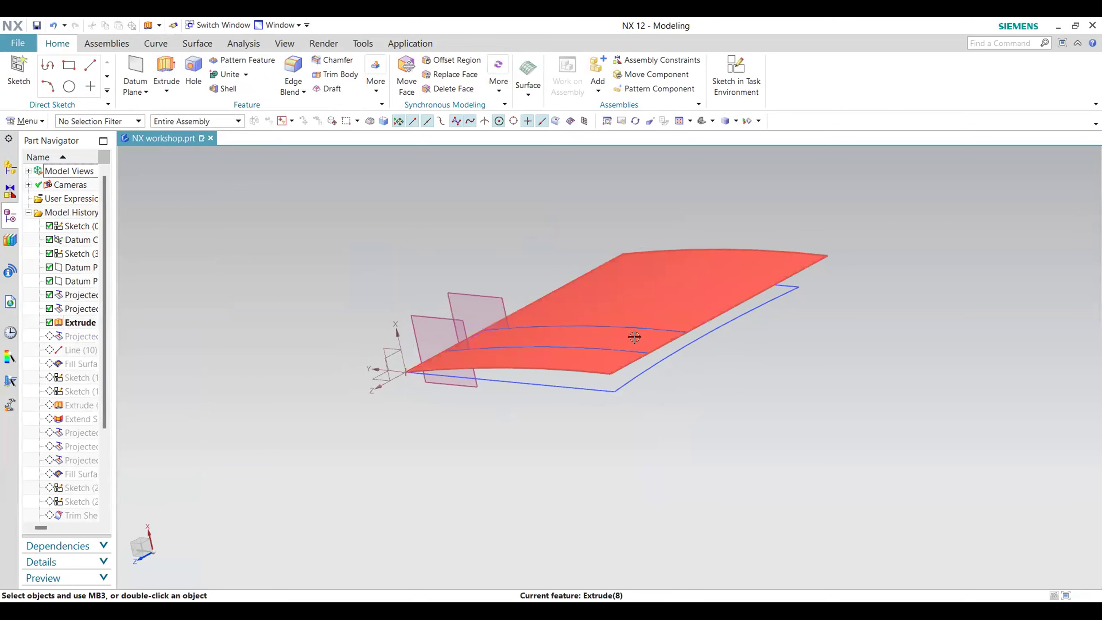
Step: Review the section, direction and limits of the first Extrude, and examine the sheet from several angles against the profile sketch
double_click(79, 323)
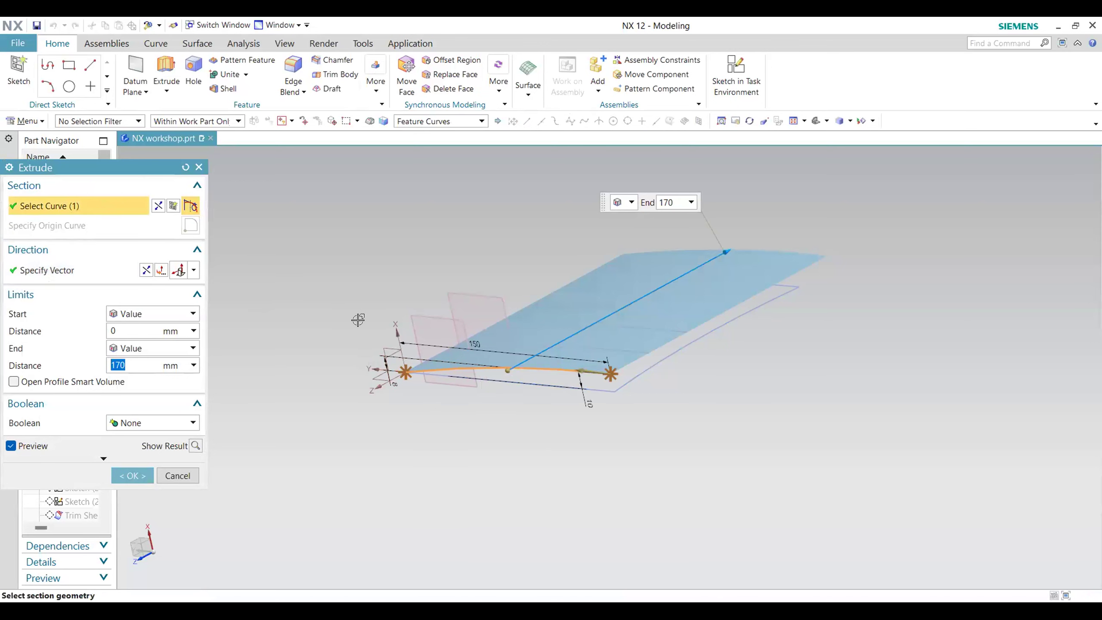
middle_drag(387, 412, 576, 347)
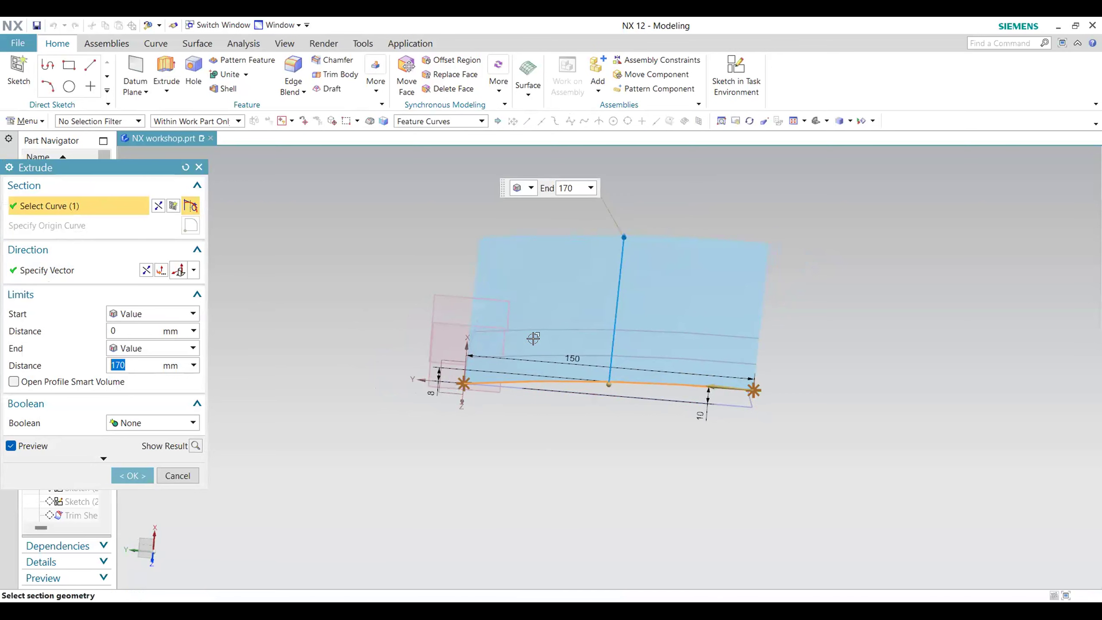
middle_drag(459, 413, 415, 374)
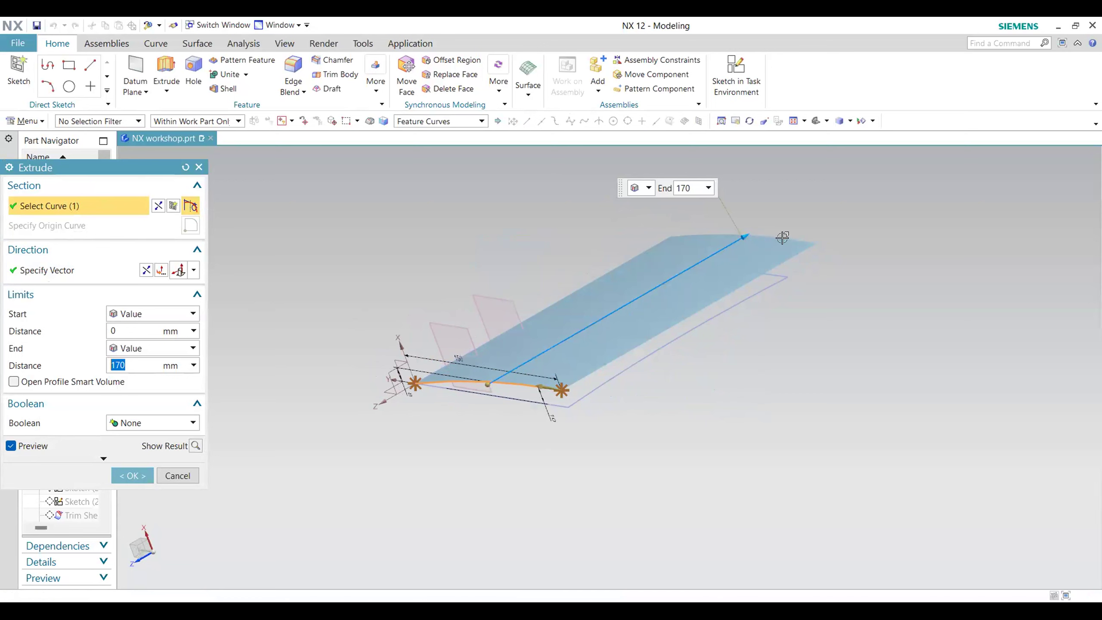
middle_drag(733, 319, 707, 260)
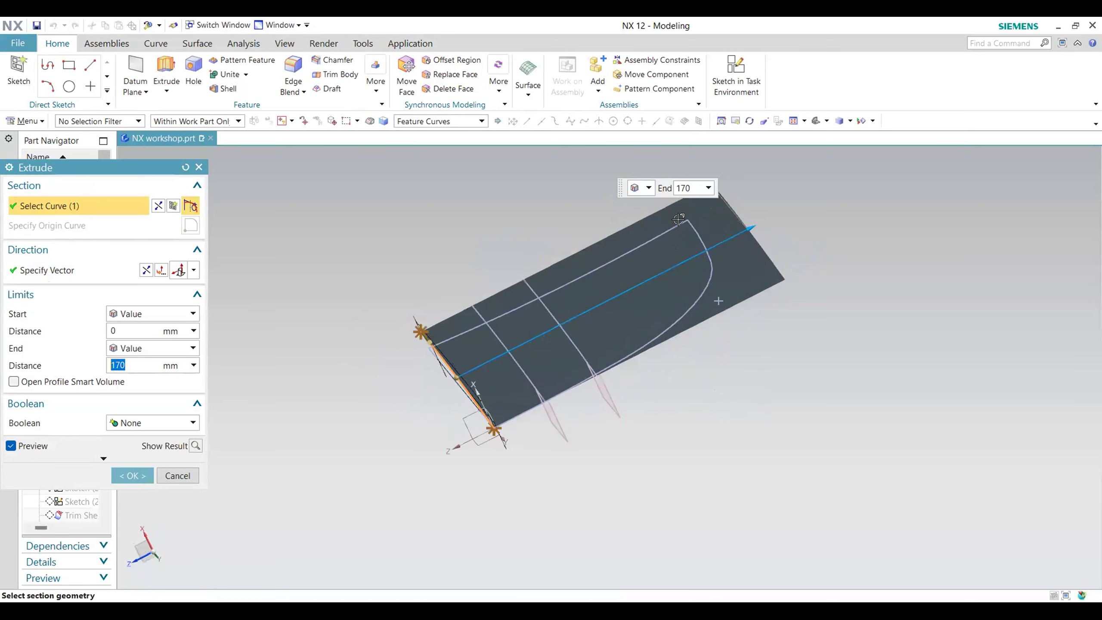
middle_drag(794, 209, 790, 226)
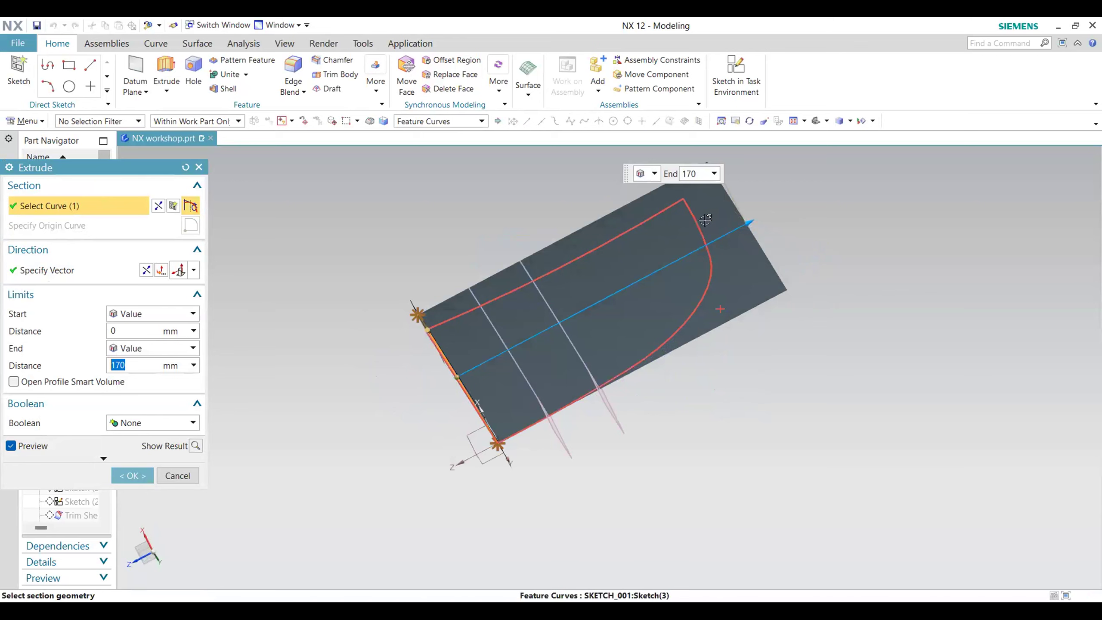
middle_drag(778, 383, 832, 368)
middle_click(832, 368)
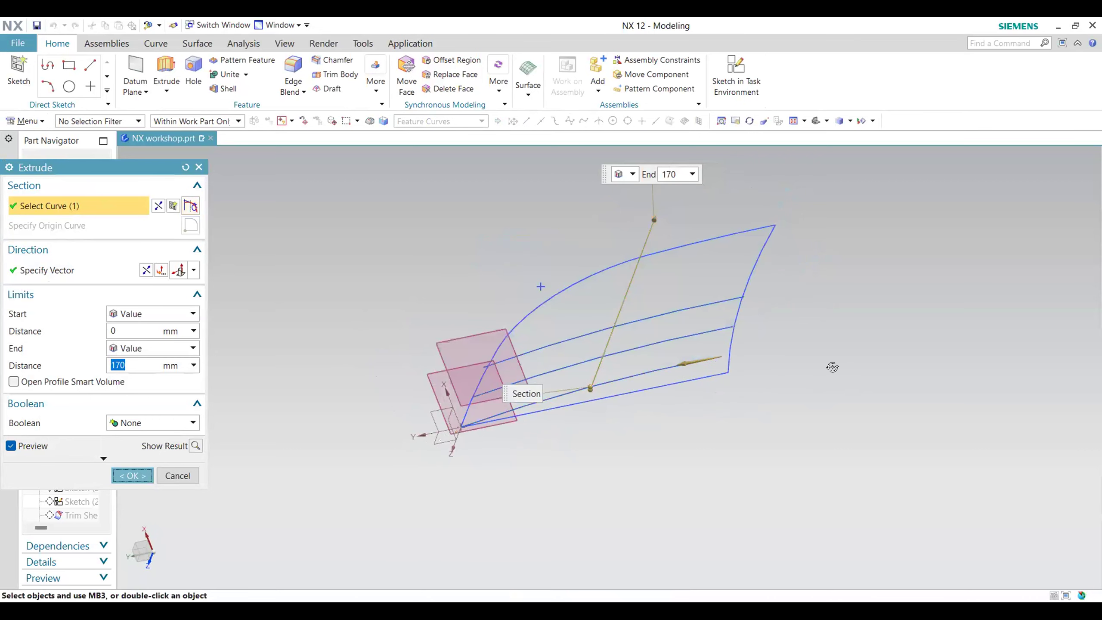
middle_drag(625, 258, 705, 271)
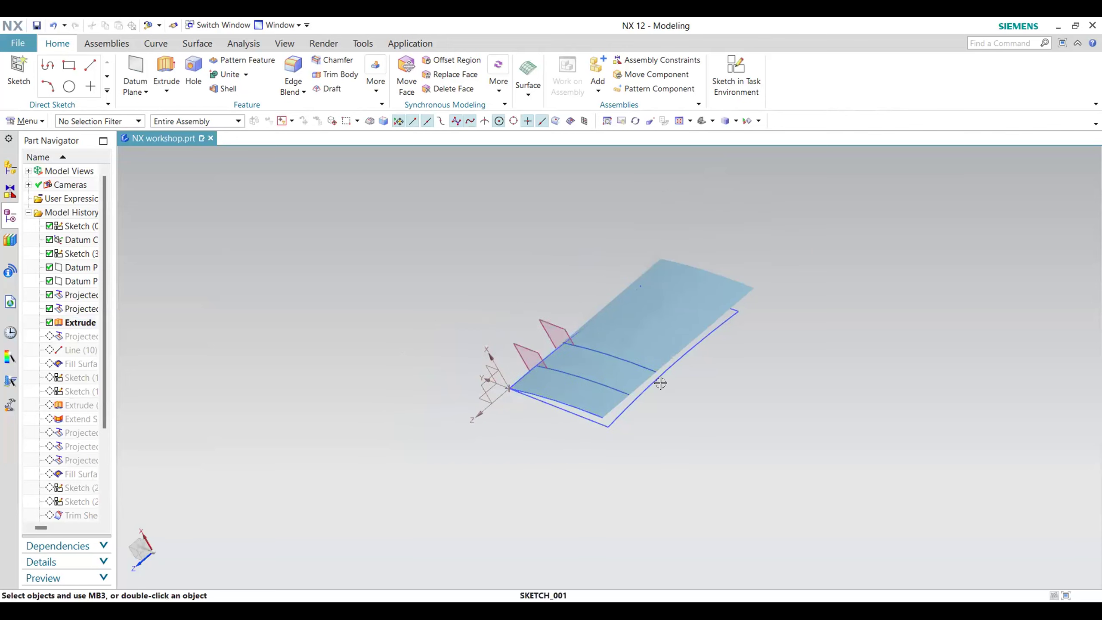
middle_drag(662, 376, 562, 337)
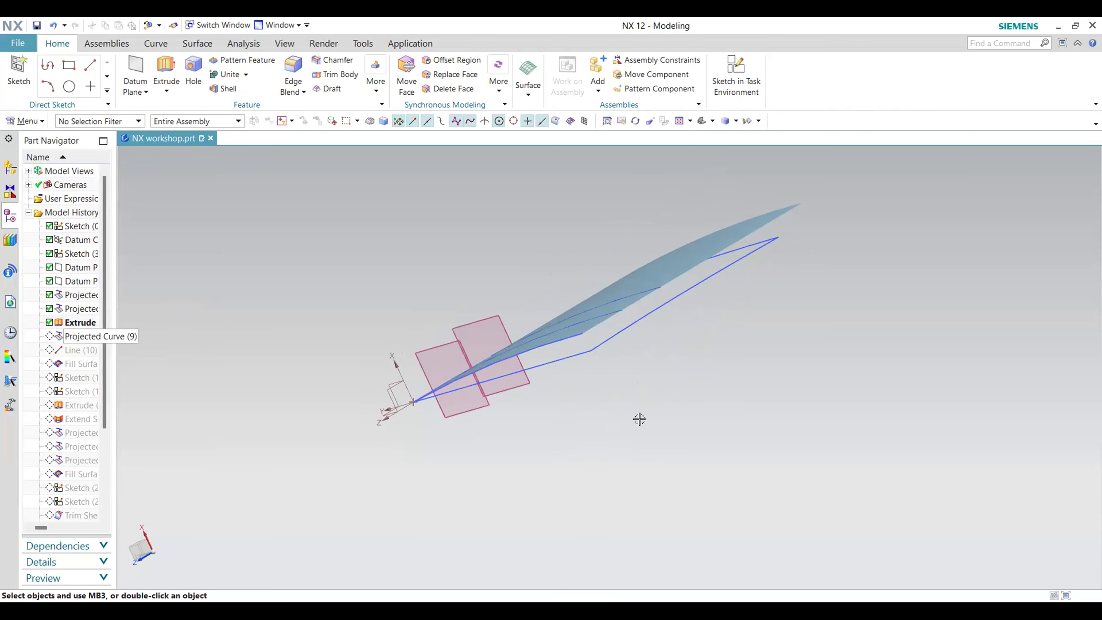
middle_drag(640, 377, 544, 273)
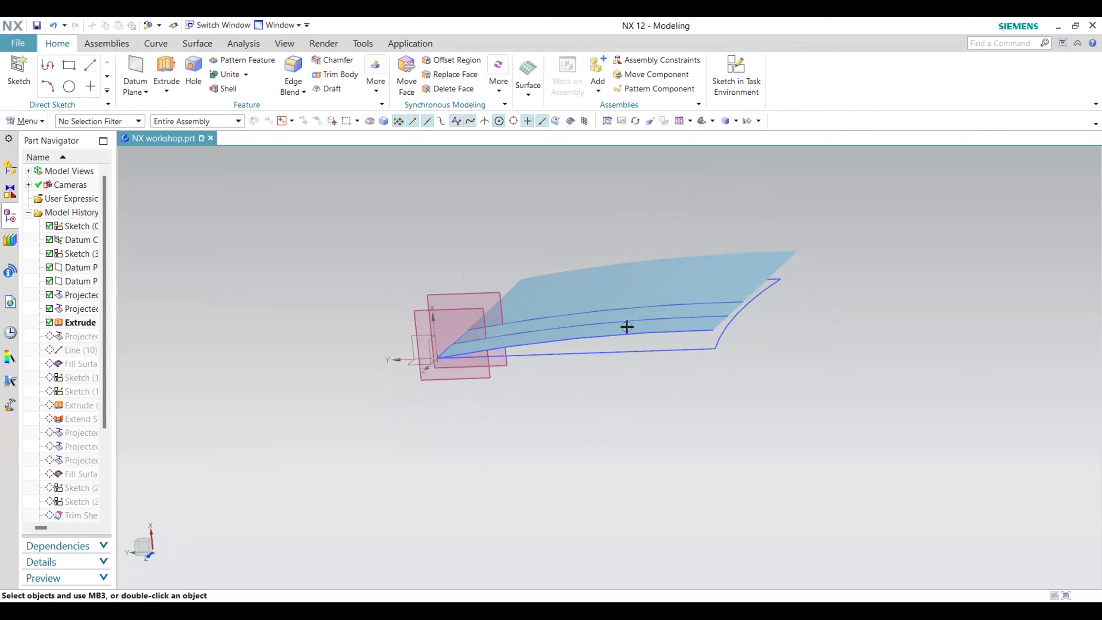
mouse_move(610, 409)
middle_down()
mouse_move(632, 410)
mouse_move(616, 402)
middle_up()
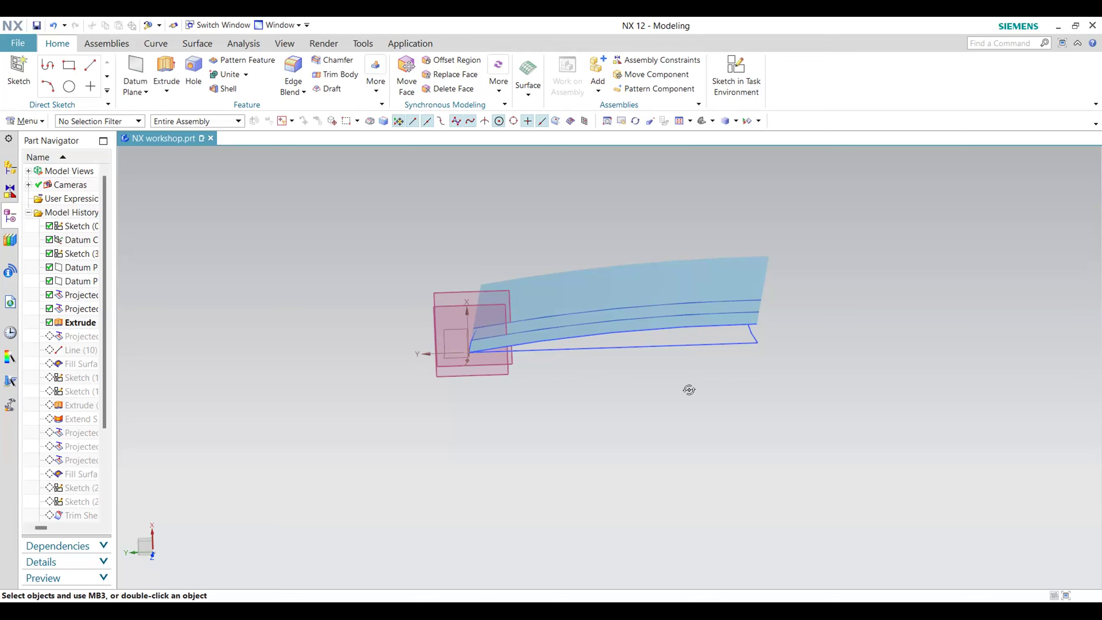
Step: Make the projected curve after the first Extrude the current feature, and review its source curves, target sheet and projection vector
click(153, 44)
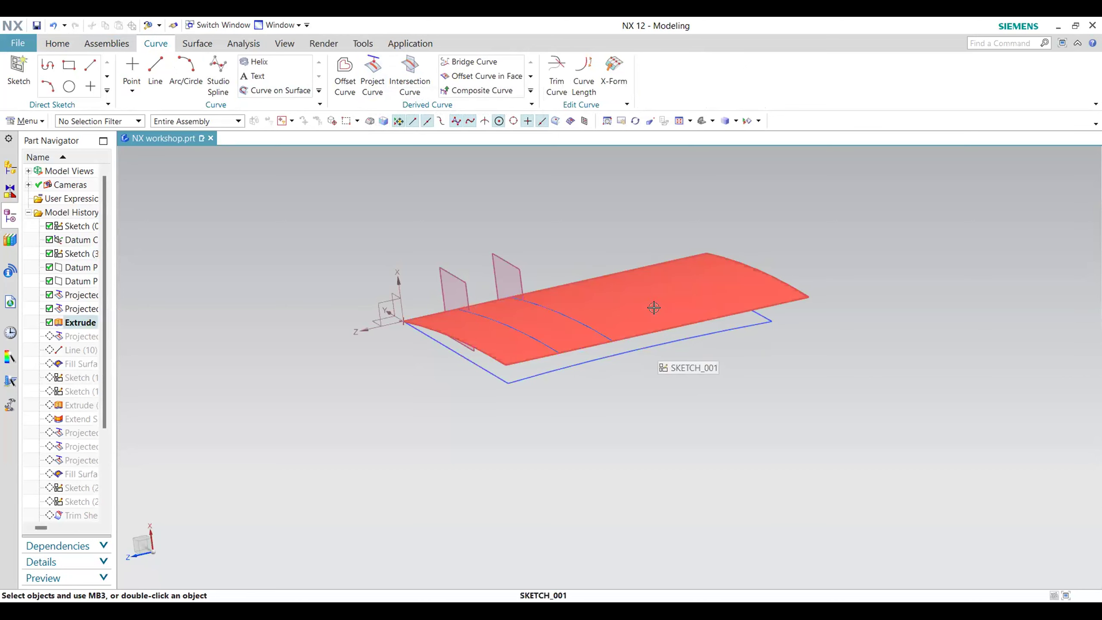
right_click(77, 337)
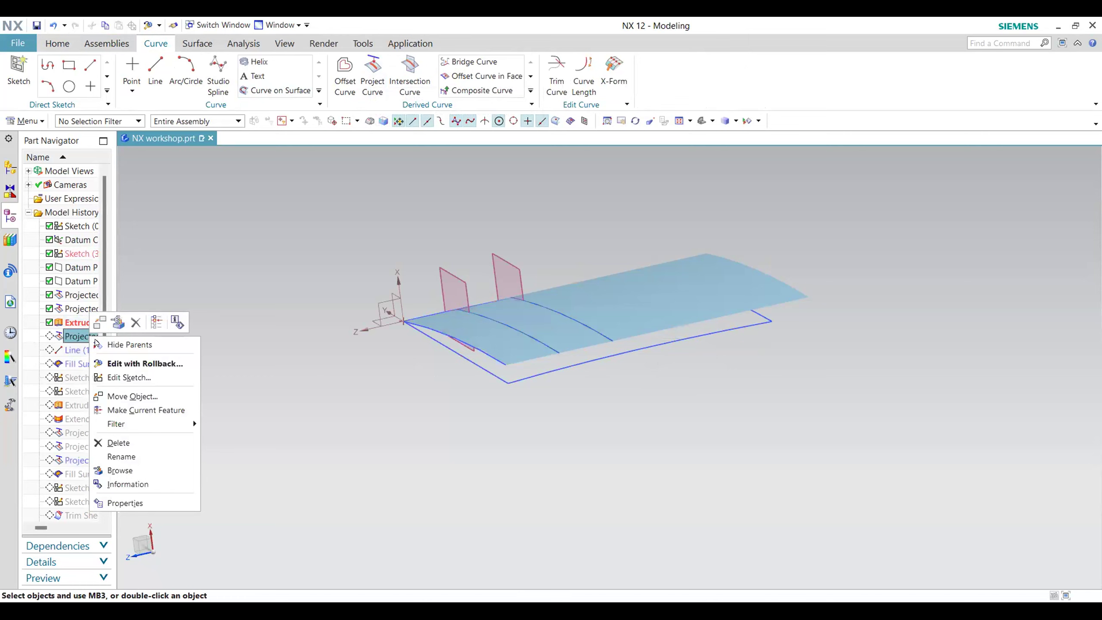
key(Return)
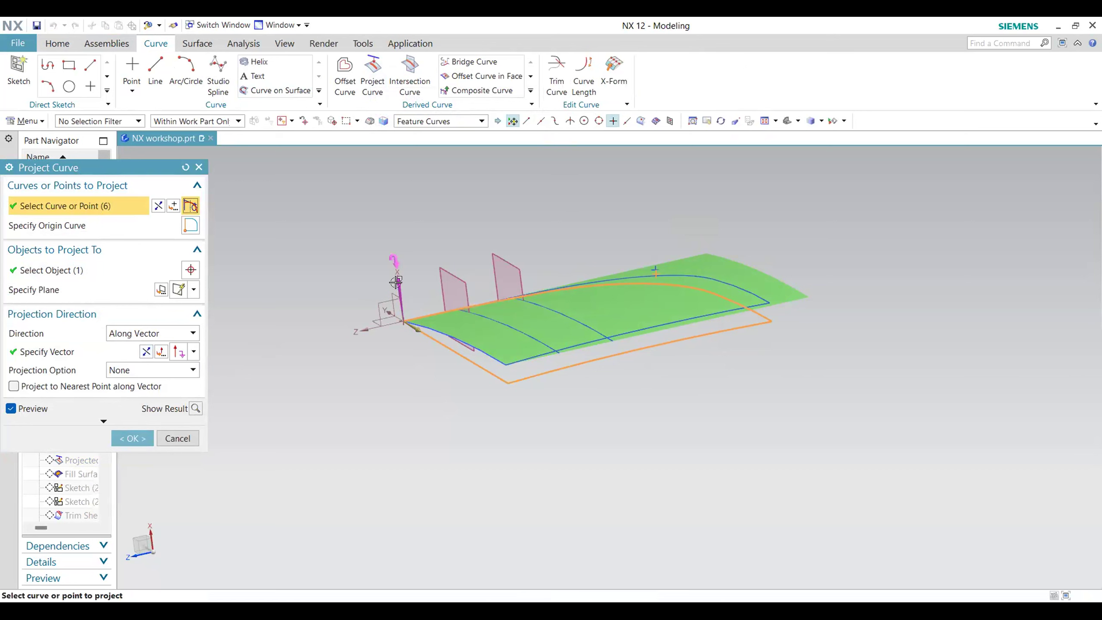
click(186, 440)
Step: Hide the flat profile sketch and the two projected curves that cross the extruded sheet
middle_drag(660, 394, 677, 330)
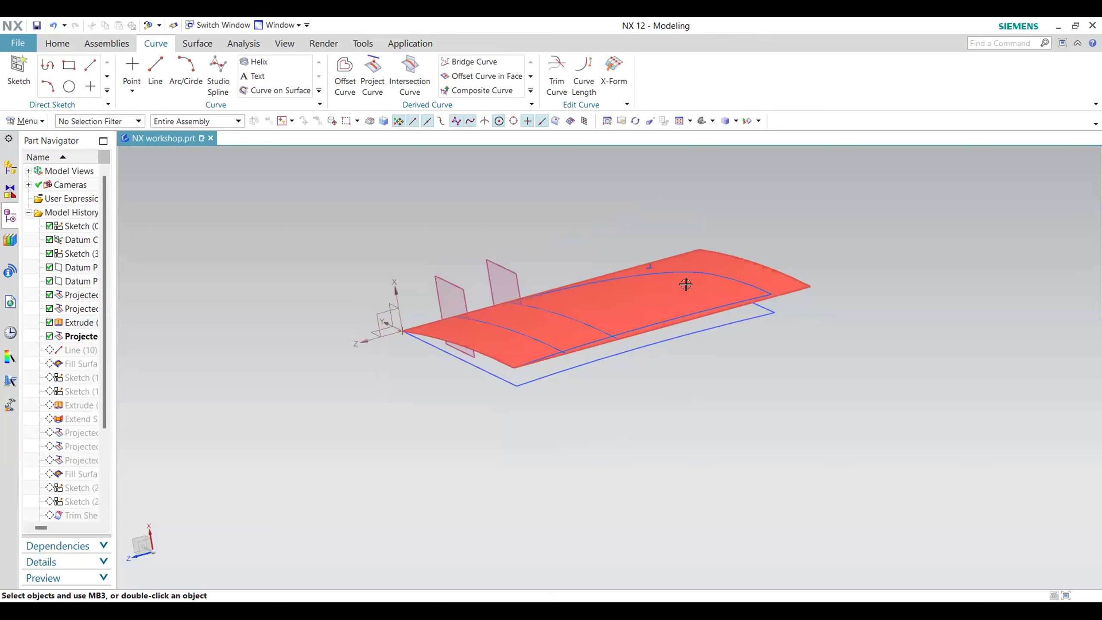
right_click(690, 333)
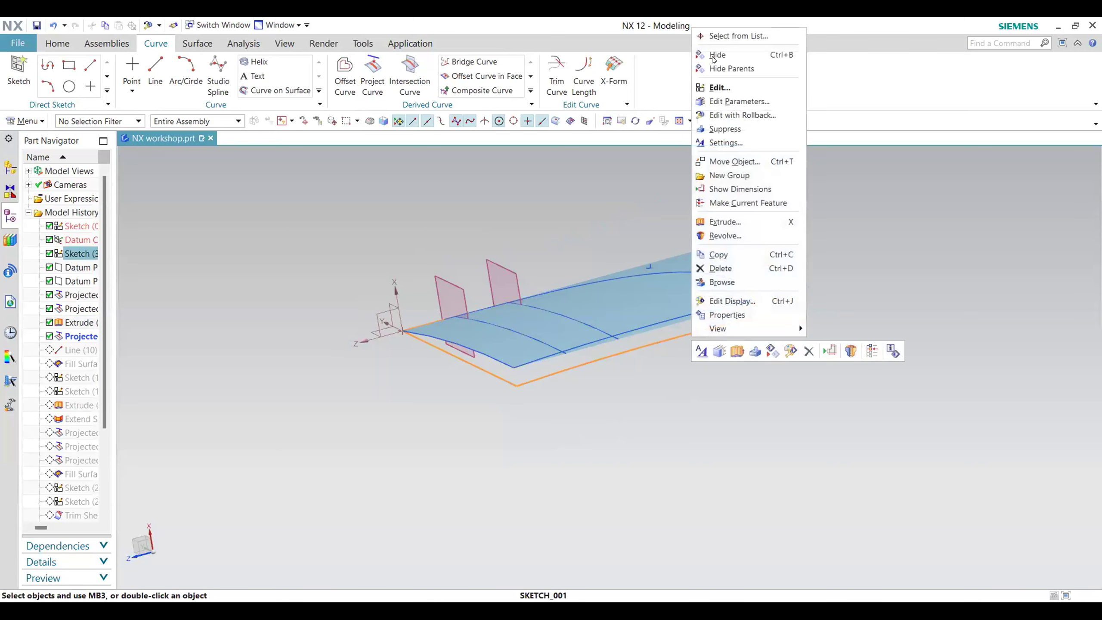
click(737, 55)
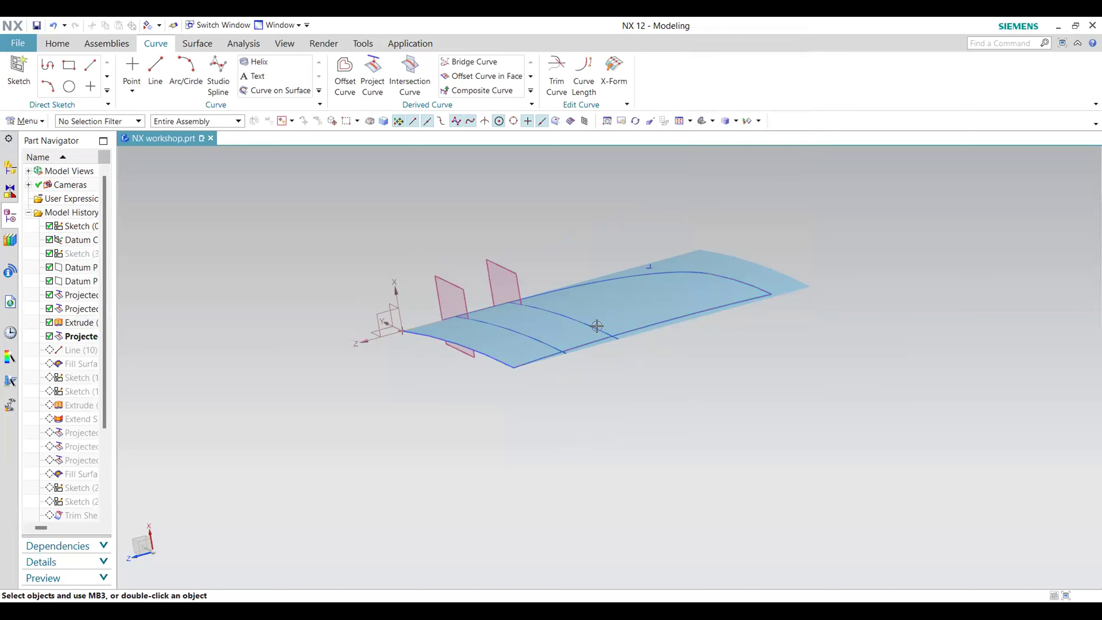
click(606, 326)
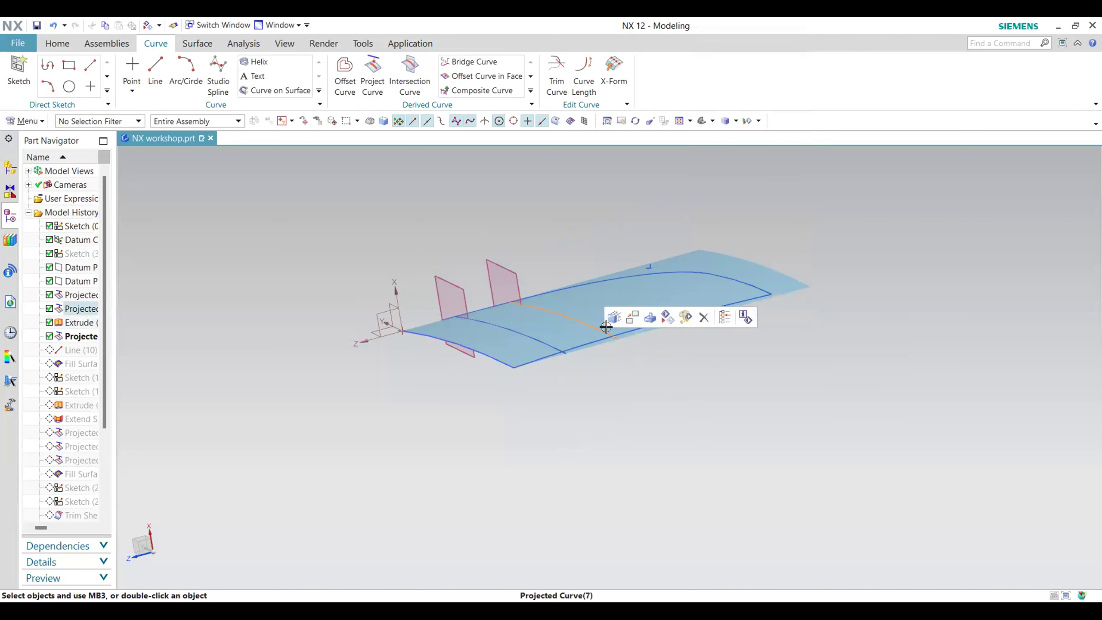
click(585, 345)
Step: Inspect the gap in the projected outline near the origin, and make the Line feature that bridges it the current feature
middle_drag(645, 374, 716, 382)
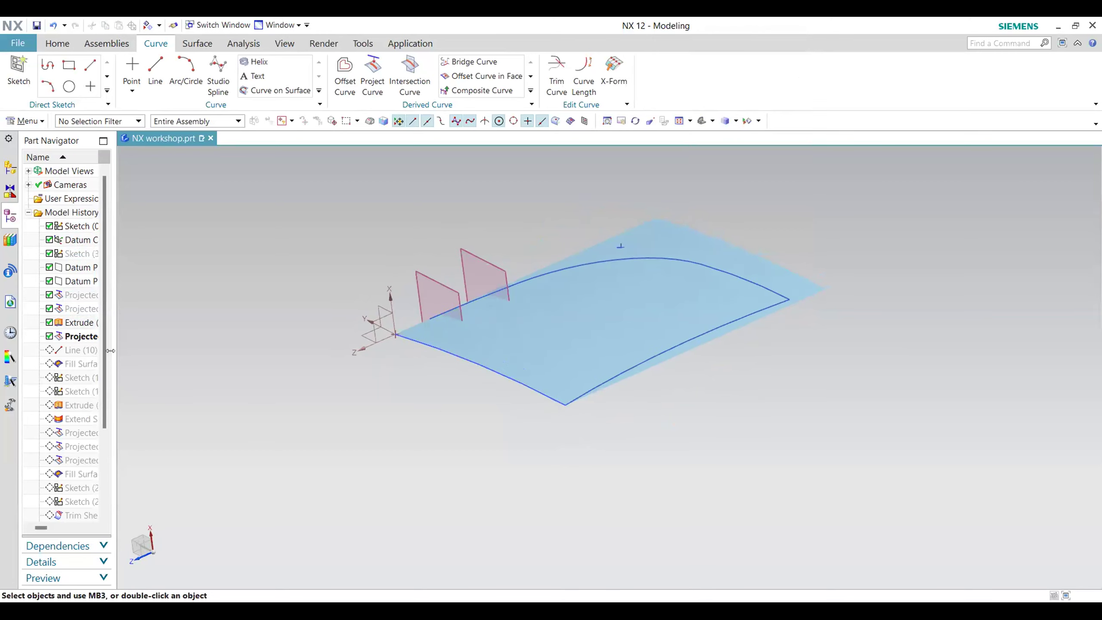
middle_drag(474, 337, 617, 302)
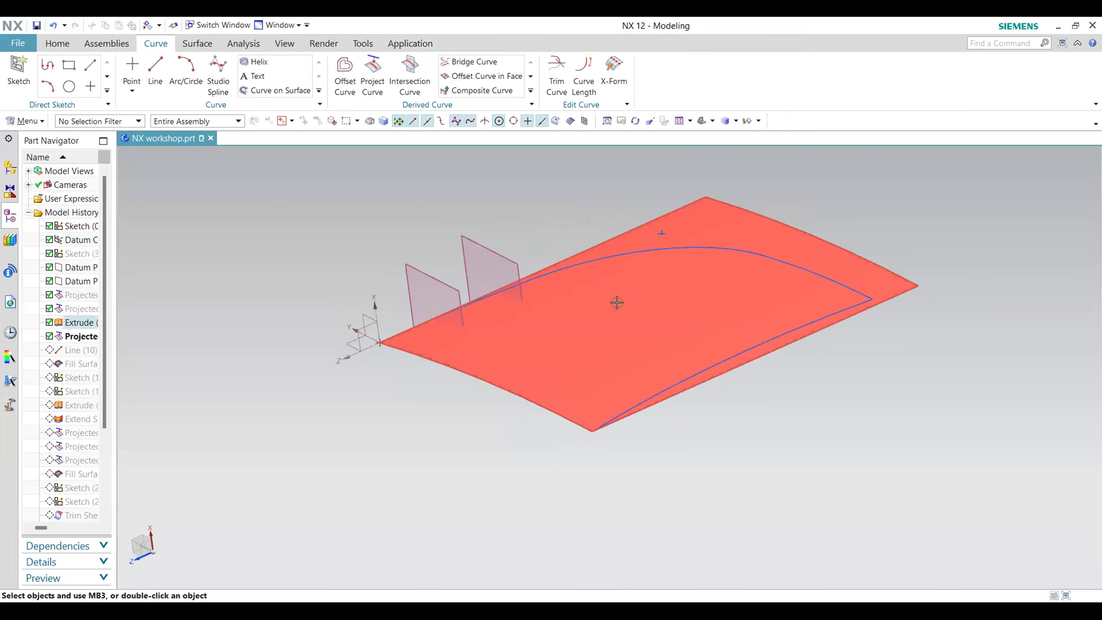
middle_drag(738, 438, 716, 424)
scroll(423, 345, down, 1)
scroll(414, 347, up, 2)
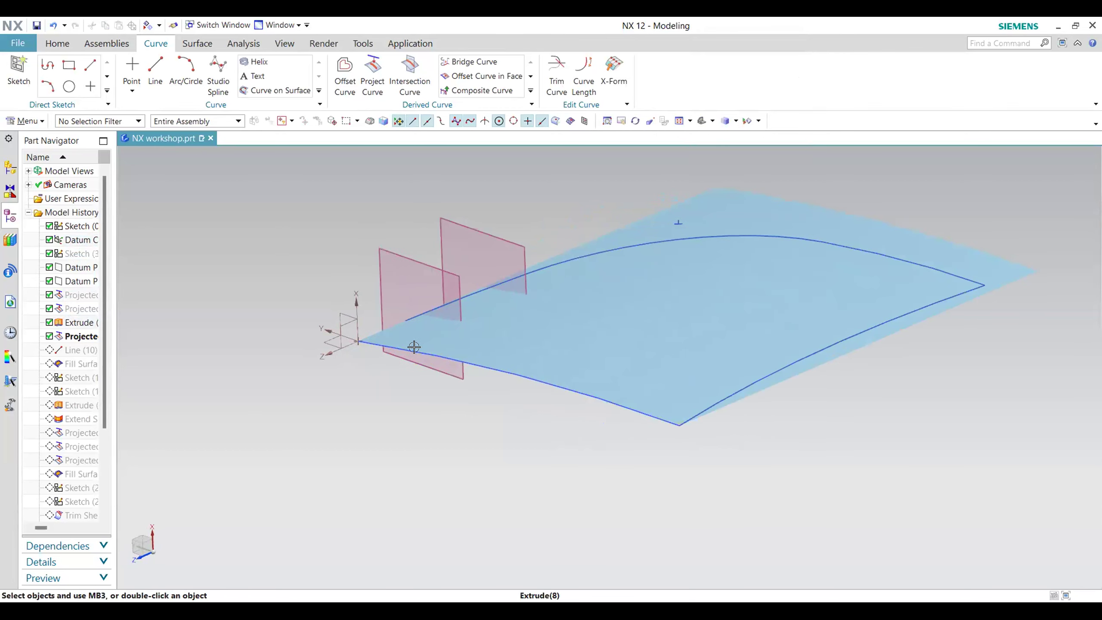
scroll(414, 347, up, 2)
shift+middle_drag(328, 261, 335, 254)
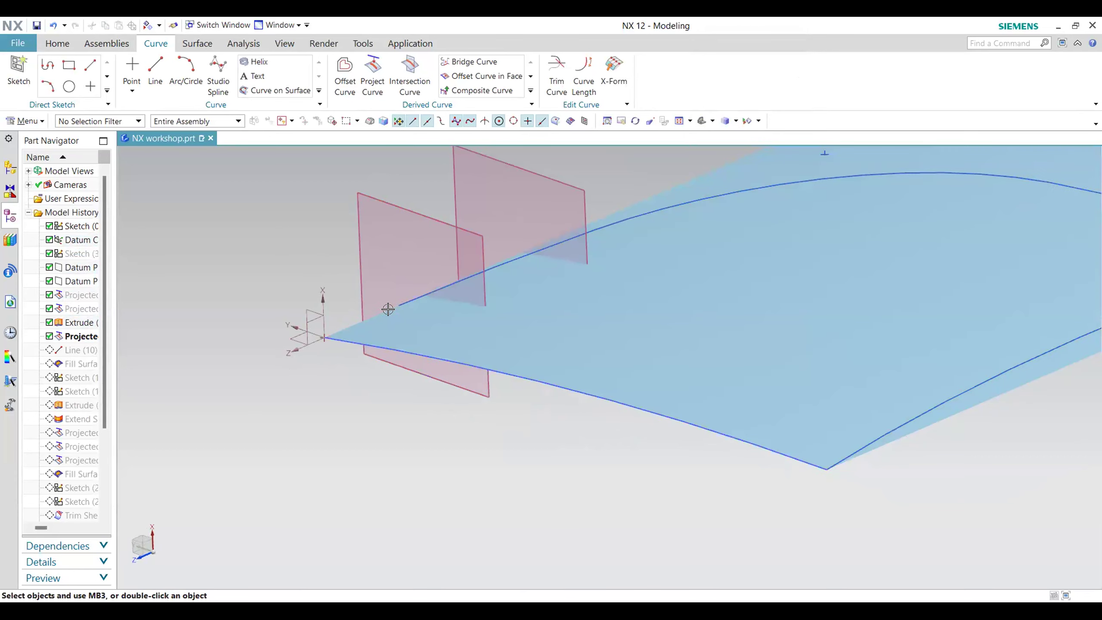
scroll(333, 383, up, 2)
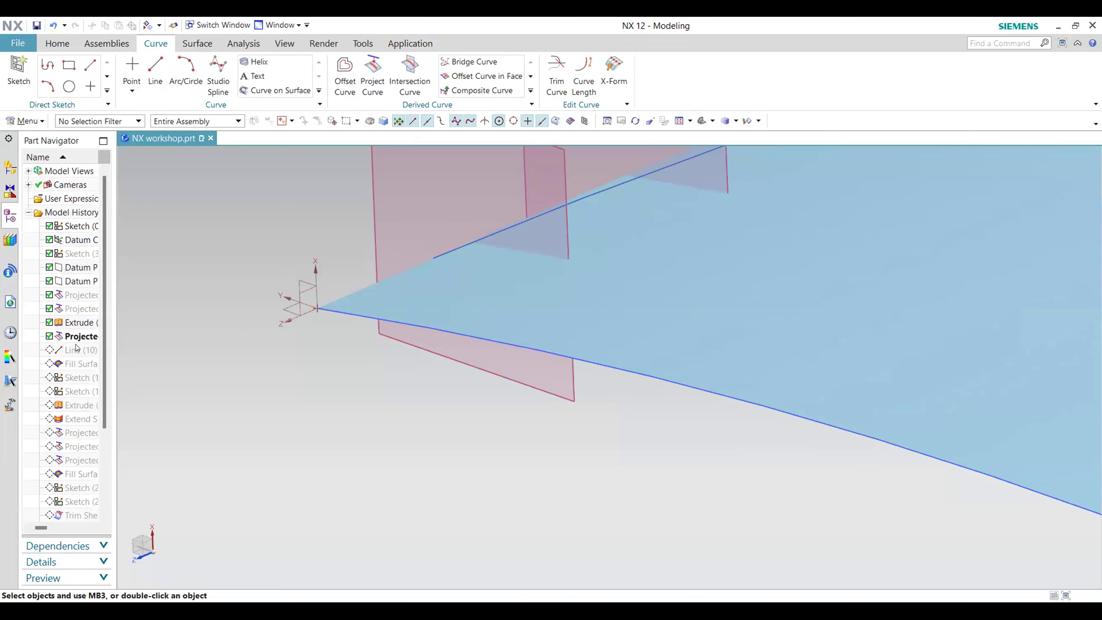
right_click(106, 351)
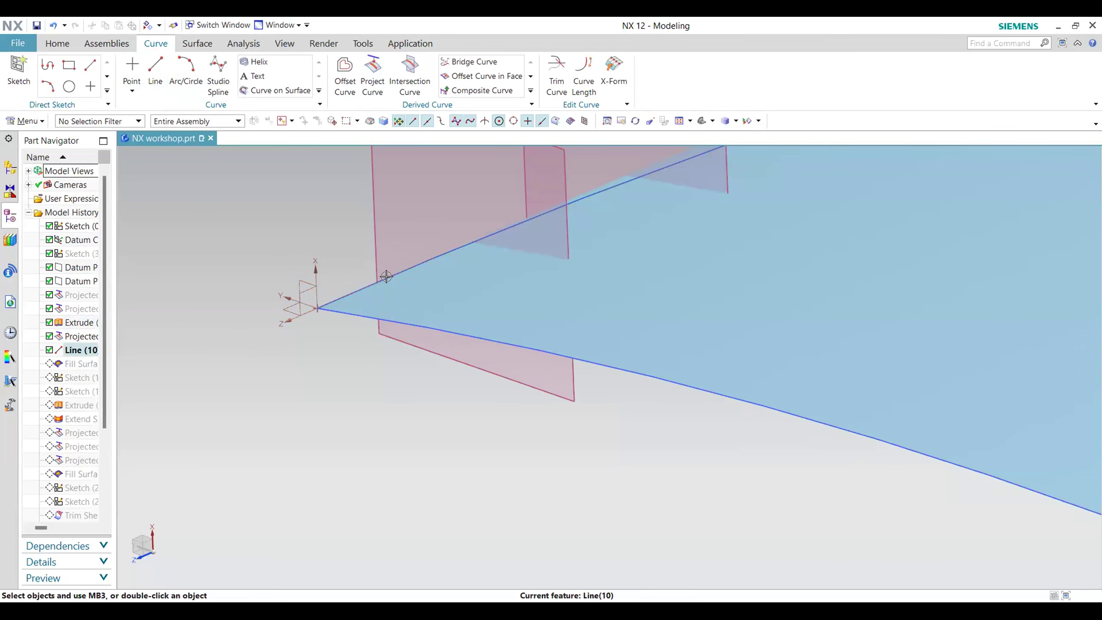
Step: Hide the two datum planes that stand near the origin end of the sheet
scroll(506, 401, up, 4)
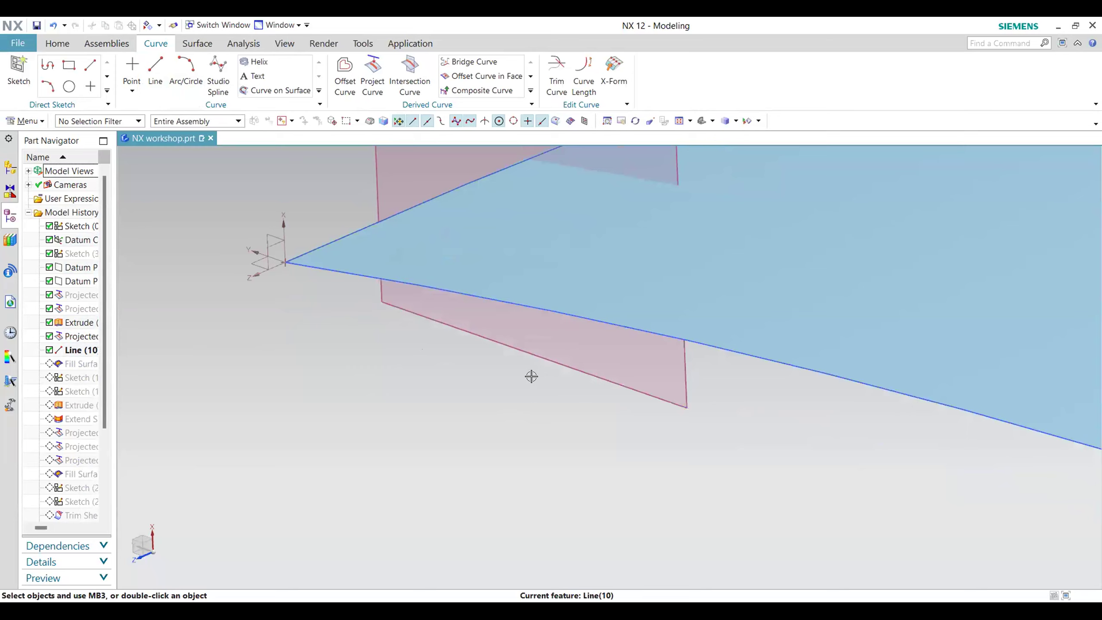
scroll(591, 374, down, 5)
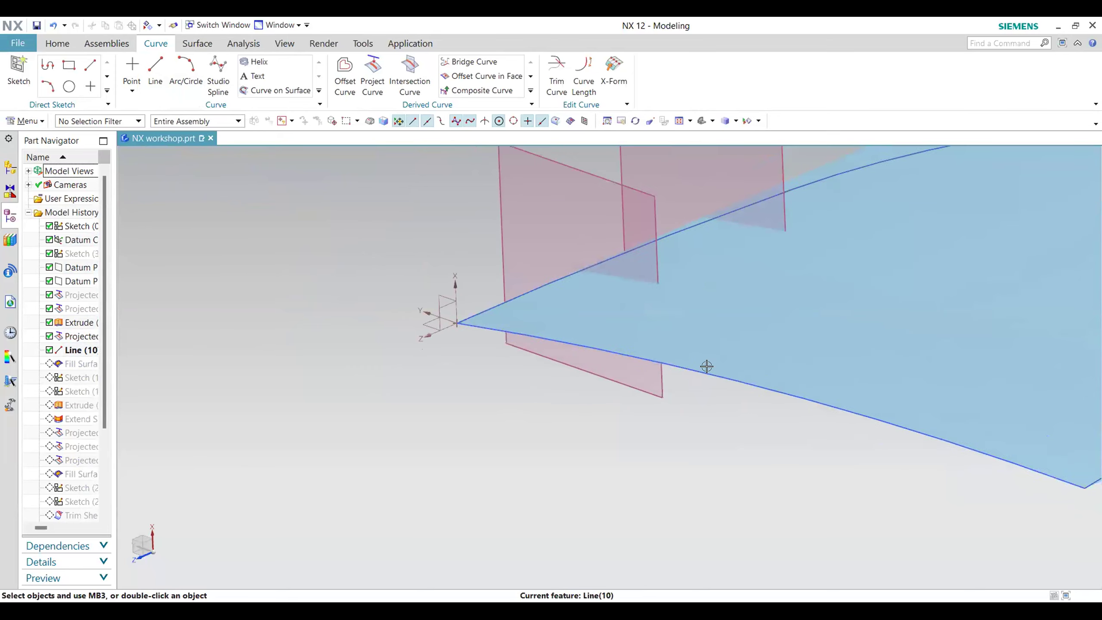
scroll(734, 386, down, 5)
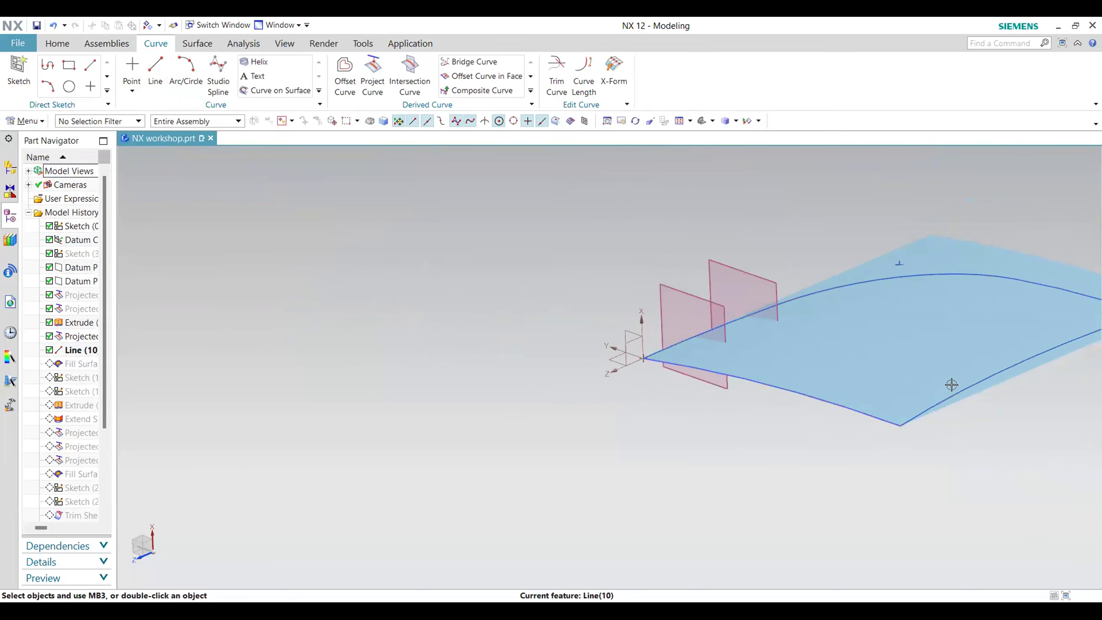
scroll(1024, 374, down, 1)
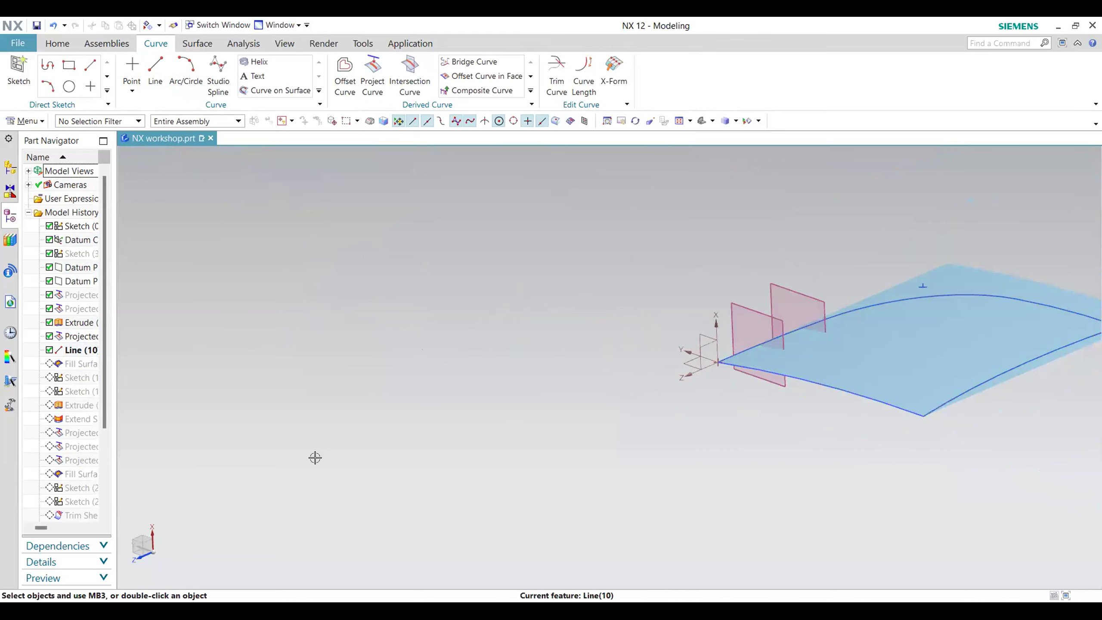
scroll(321, 462, down, 1)
scroll(328, 466, down, 1)
scroll(679, 467, up, 1)
scroll(789, 419, up, 2)
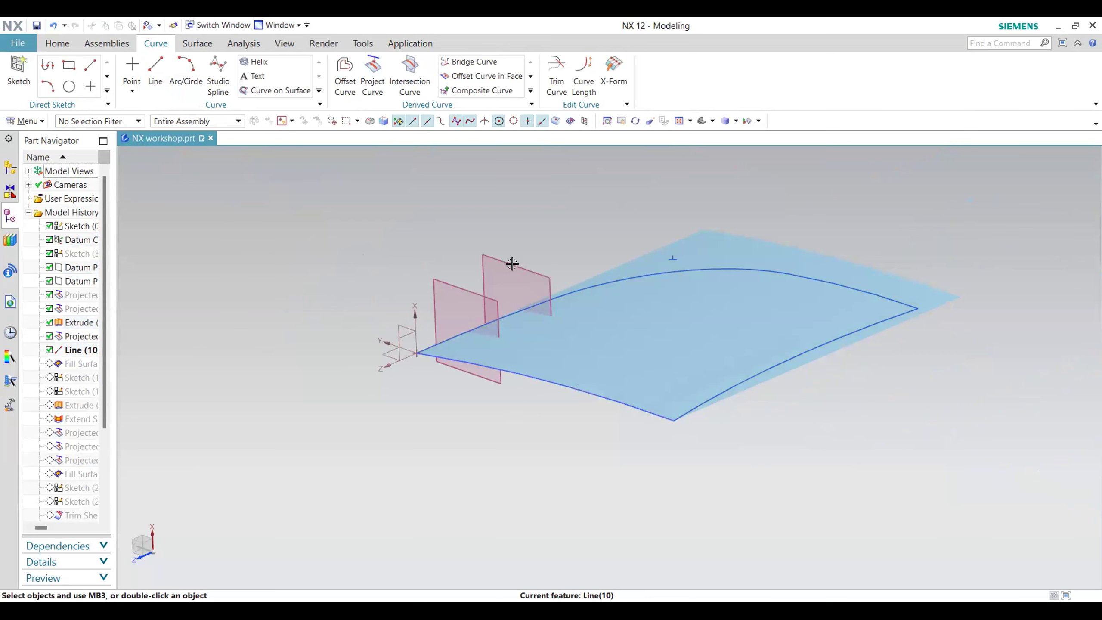
click(469, 293)
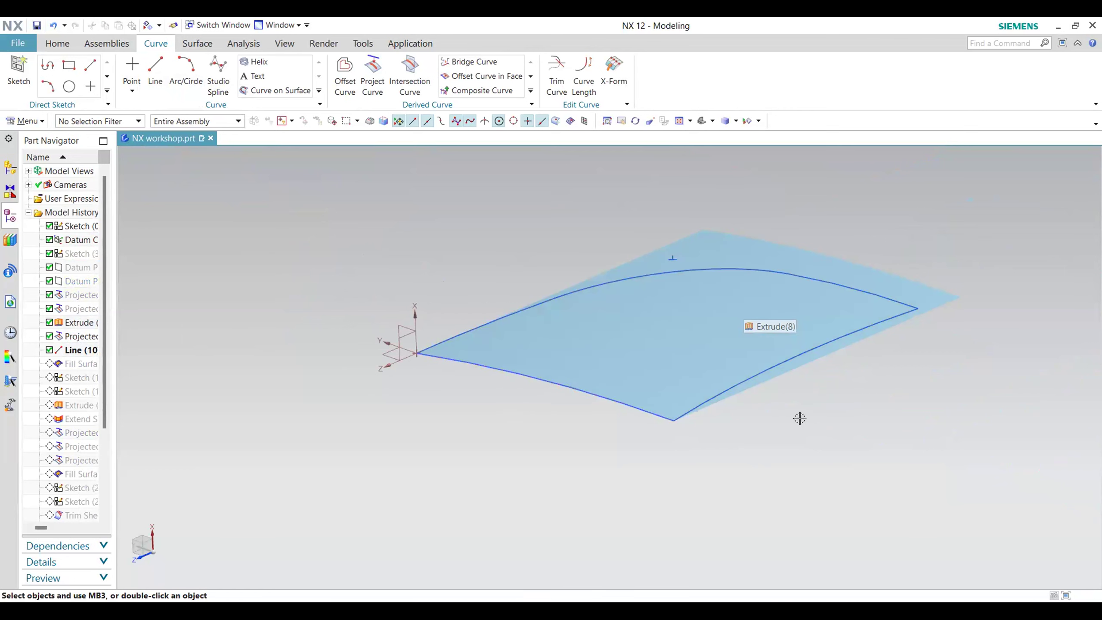
Step: Examine the projected outline on the curved sheet from above and below, and hide the extruded sheet
mouse_move(834, 410)
middle_down()
mouse_move(822, 379)
mouse_move(805, 398)
mouse_move(810, 391)
mouse_move(819, 412)
middle_up()
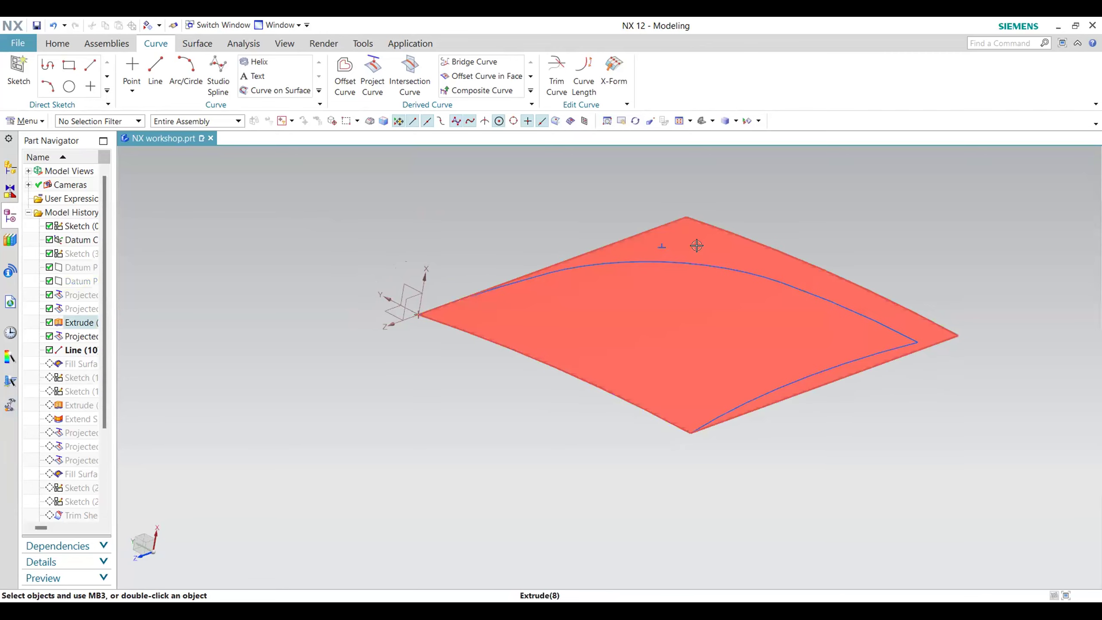
click(759, 327)
middle_drag(790, 421, 818, 313)
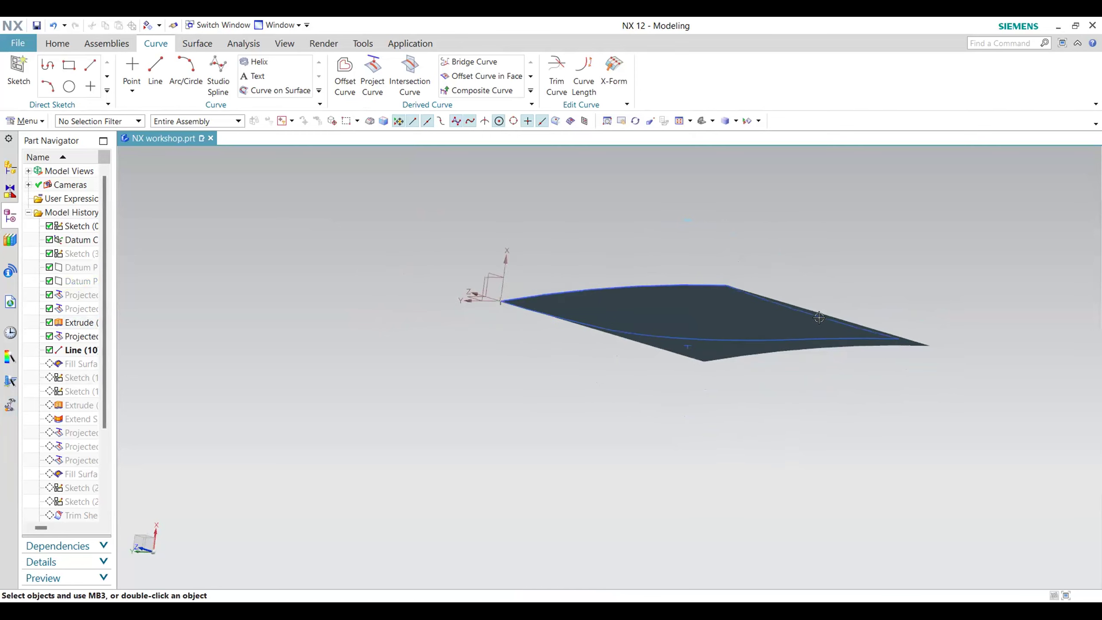
scroll(824, 283, down, 4)
middle_drag(762, 329, 754, 390)
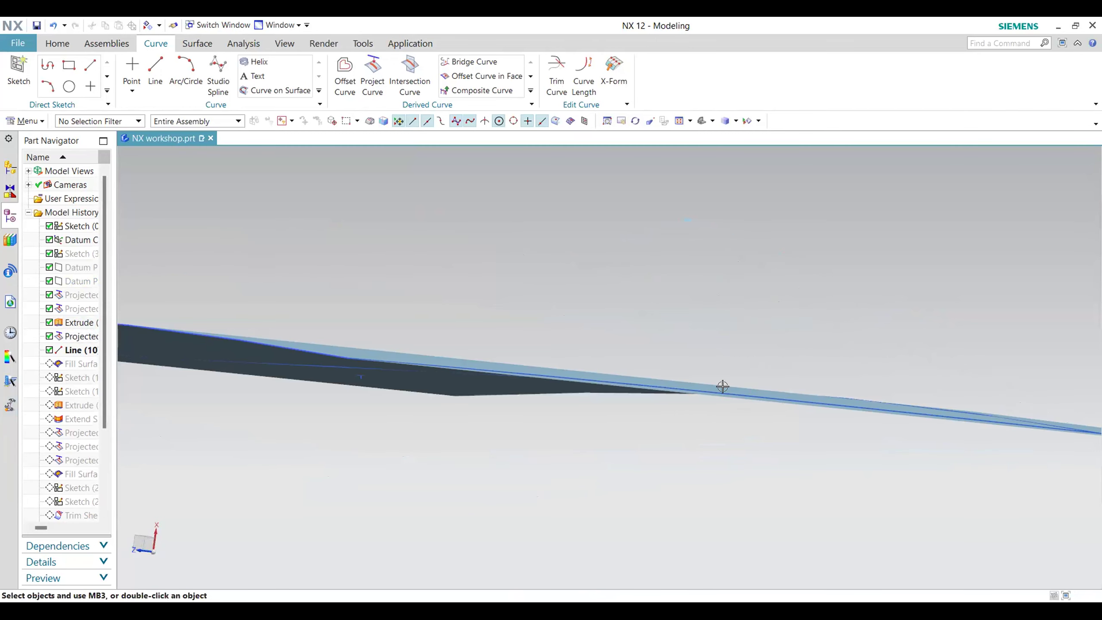
scroll(761, 401, up, 5)
middle_drag(636, 446, 499, 354)
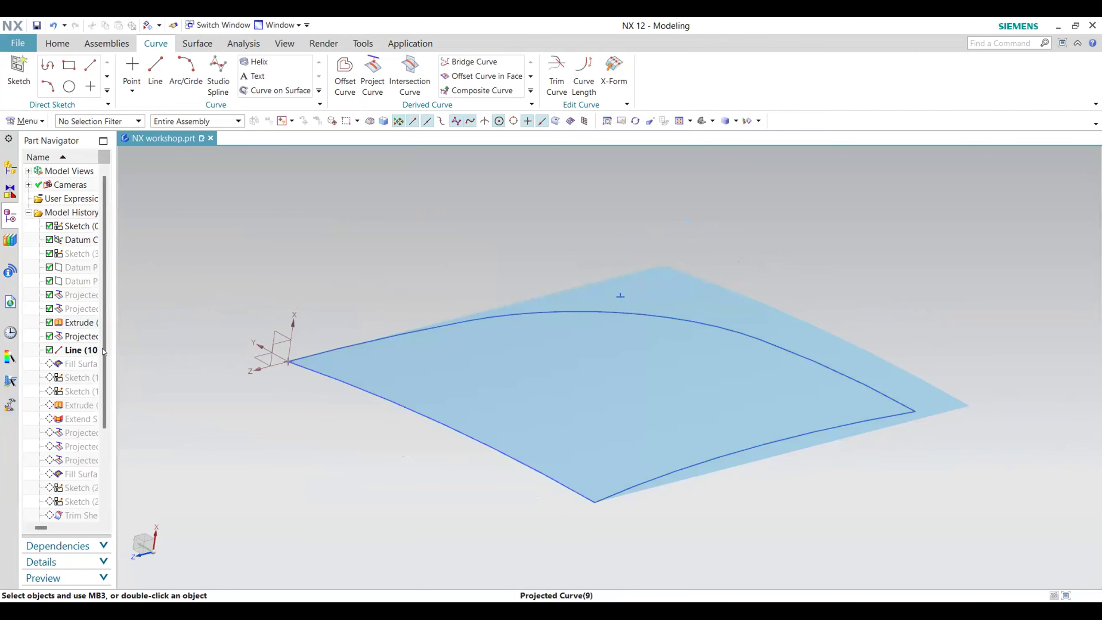
right_click(664, 293)
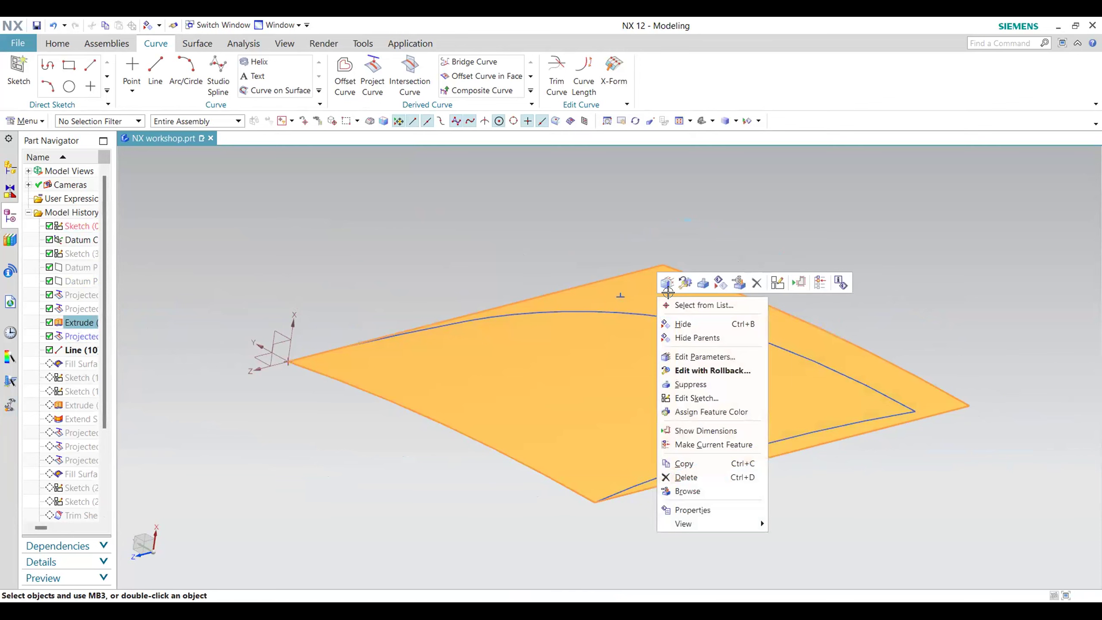
key(ctrl+b)
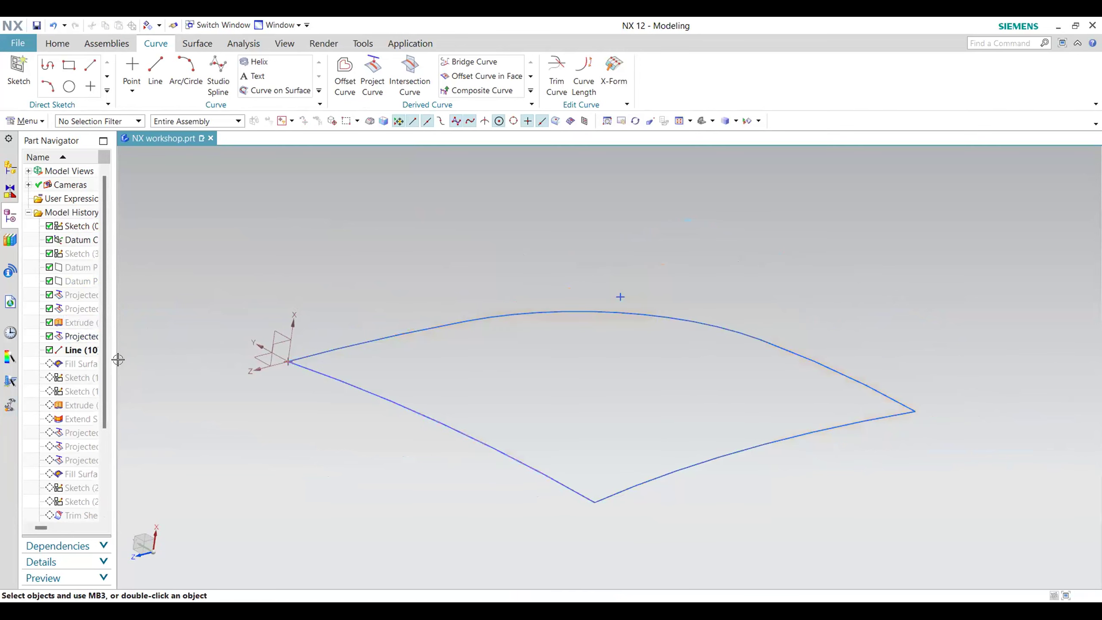
mouse_move(547, 379)
middle_down()
mouse_move(530, 408)
mouse_move(566, 362)
mouse_move(586, 367)
mouse_move(506, 365)
mouse_move(552, 363)
middle_up()
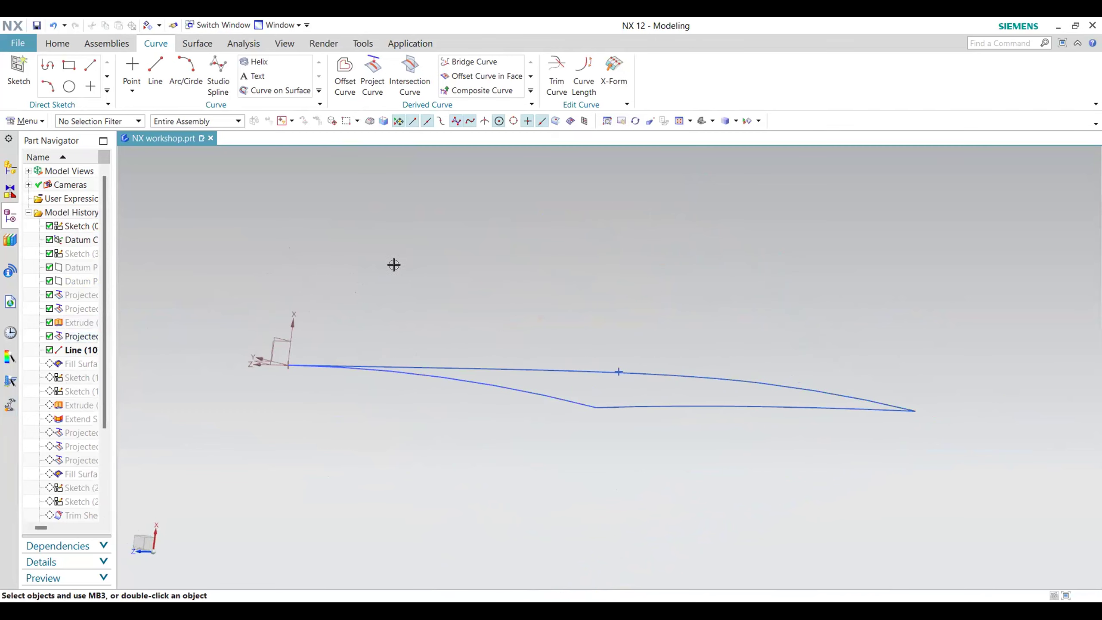
middle_drag(494, 317, 412, 351)
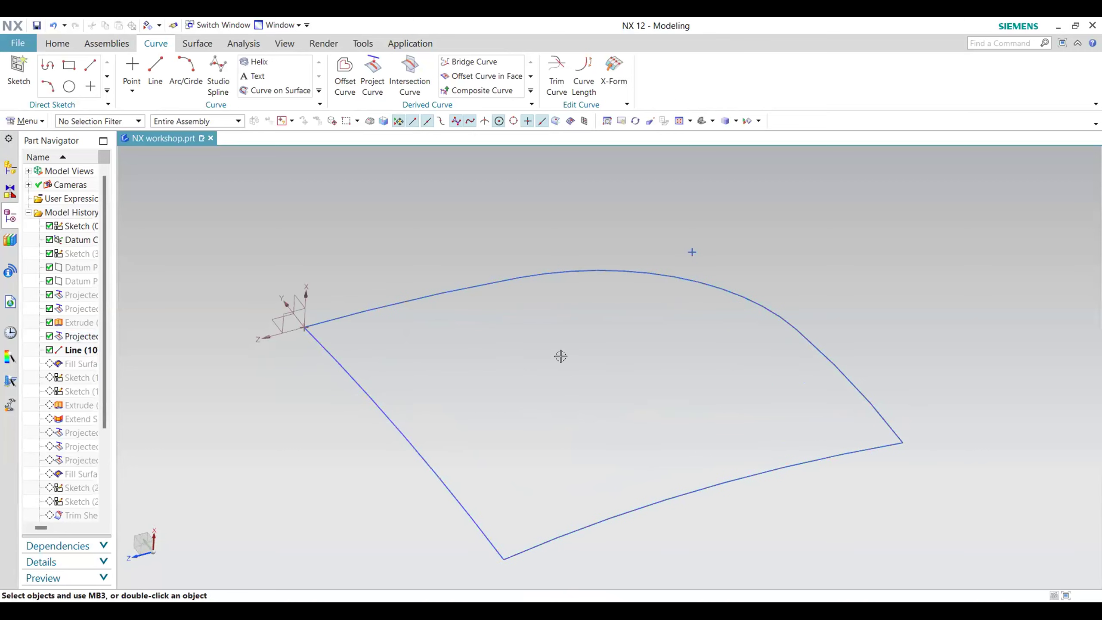
click(197, 43)
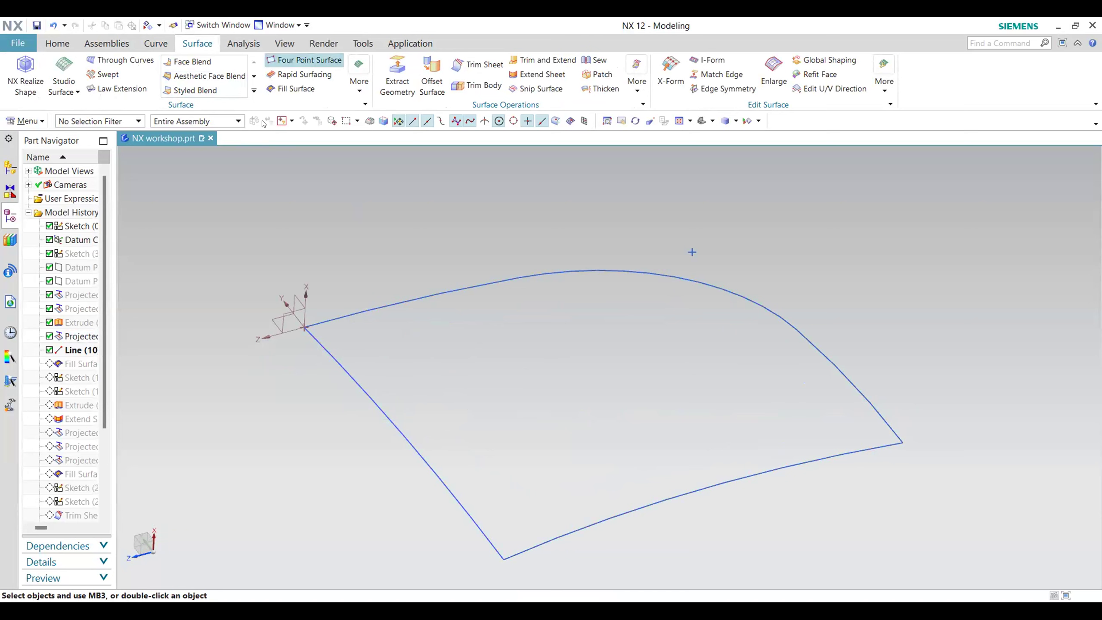
click(293, 89)
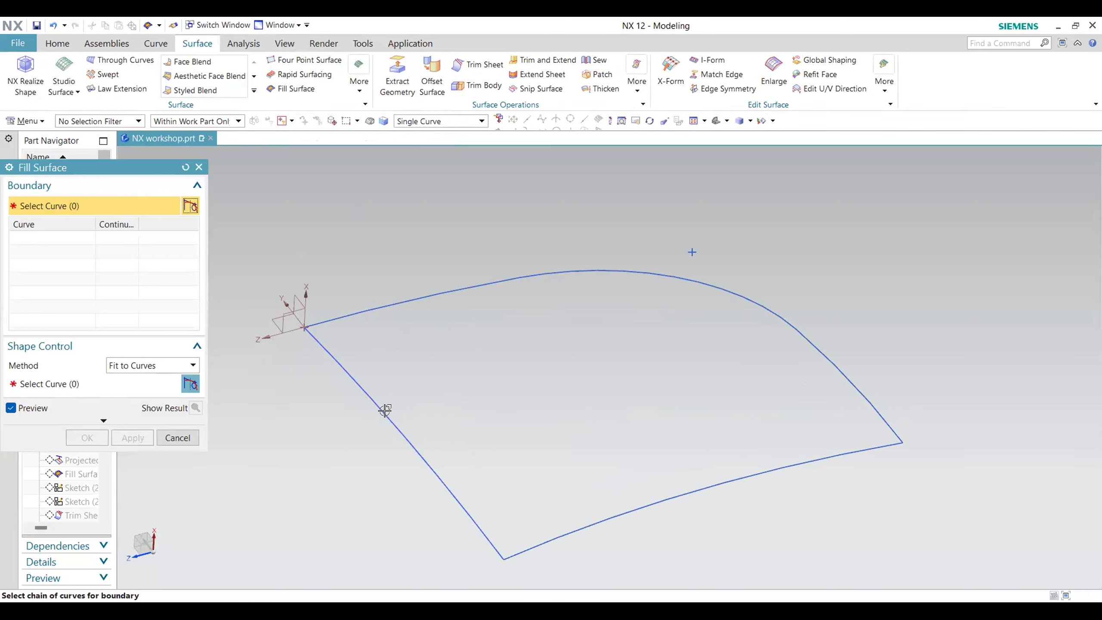
click(330, 339)
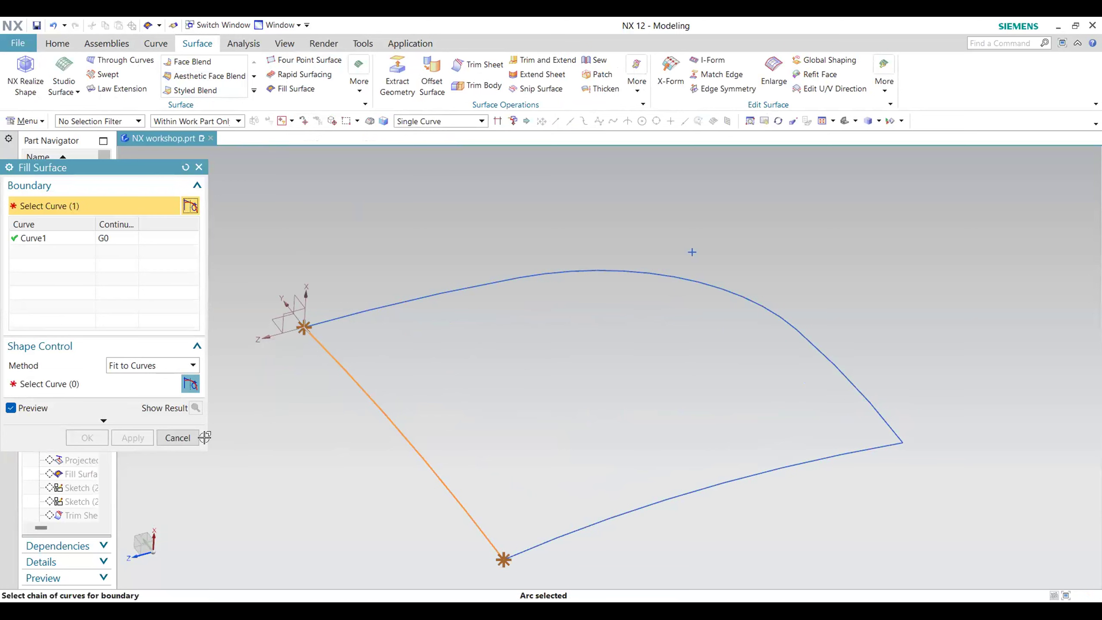
click(178, 438)
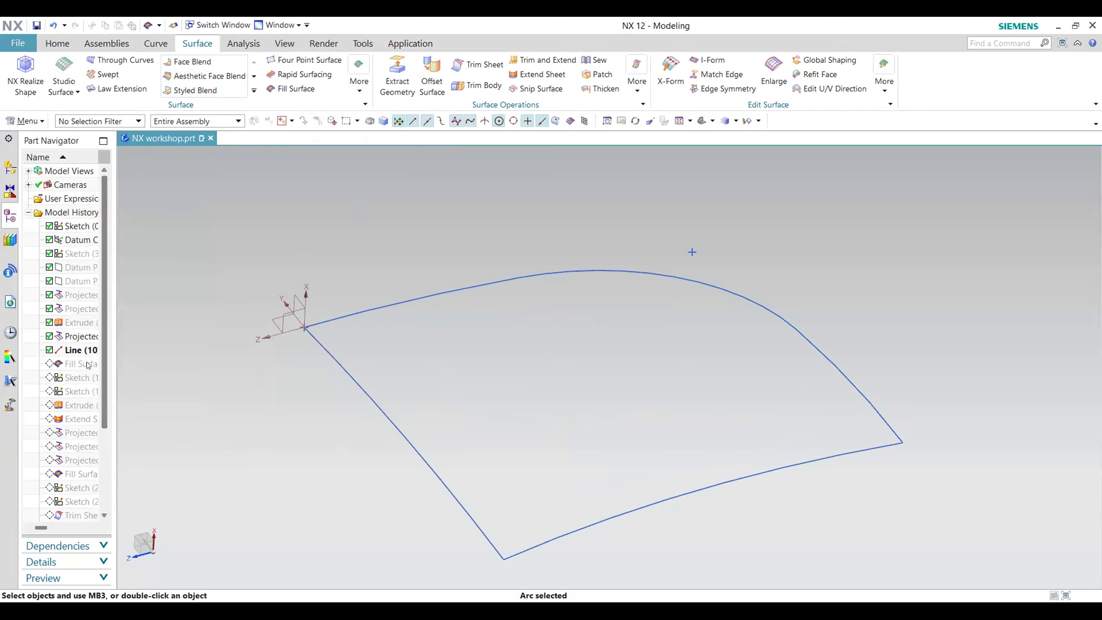
Step: Make Fill Surface (11) the current feature, and review its boundary curves, shape-control curves and curvature
right_click(88, 365)
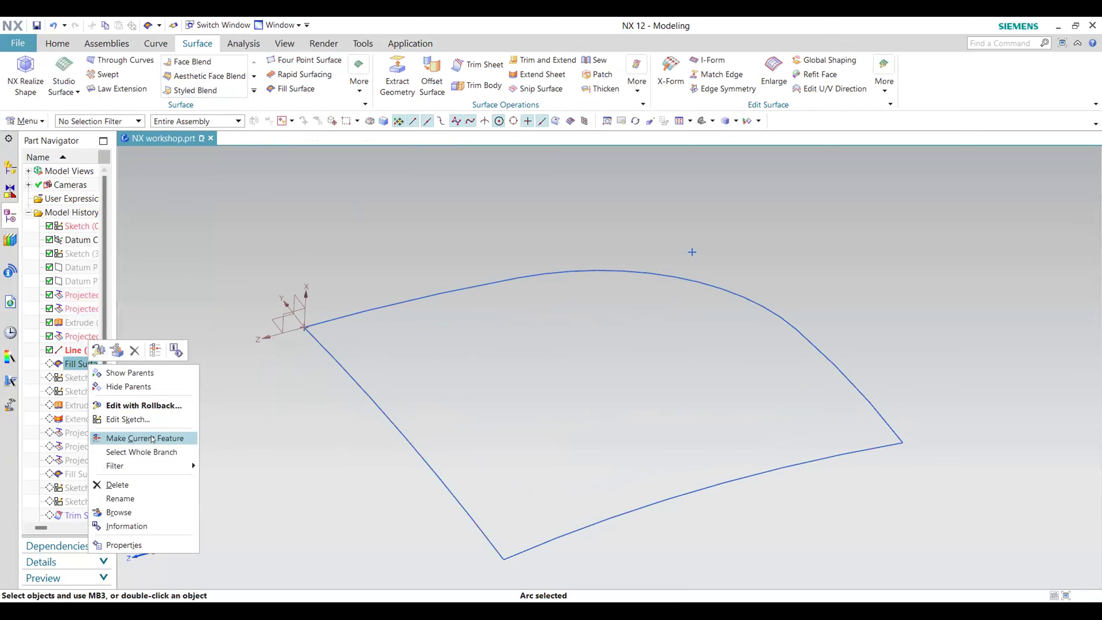
click(152, 438)
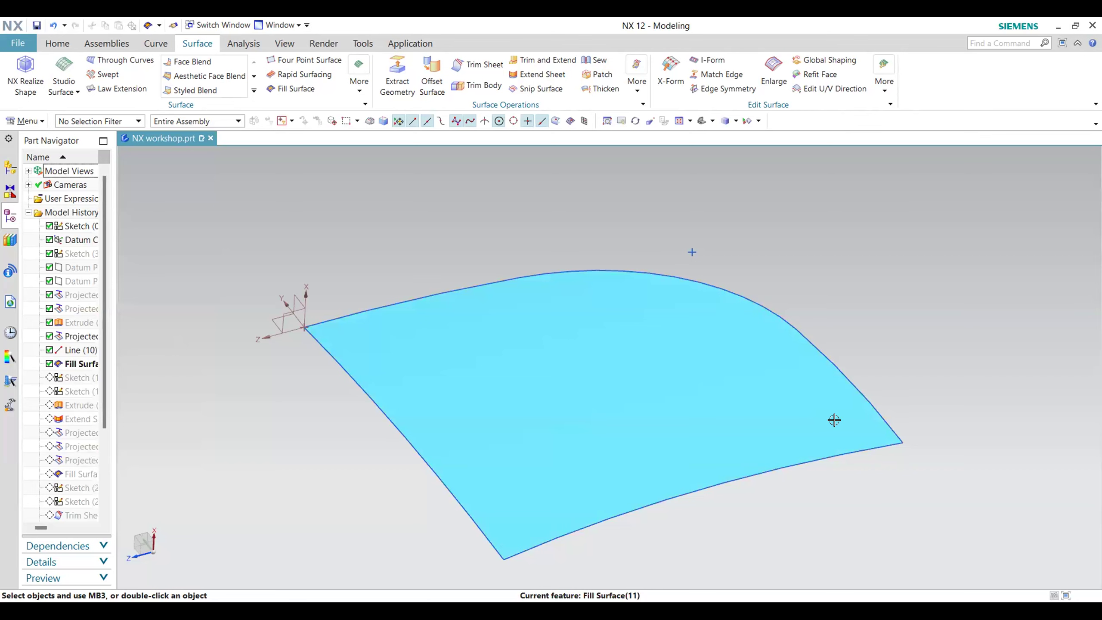
double_click(89, 364)
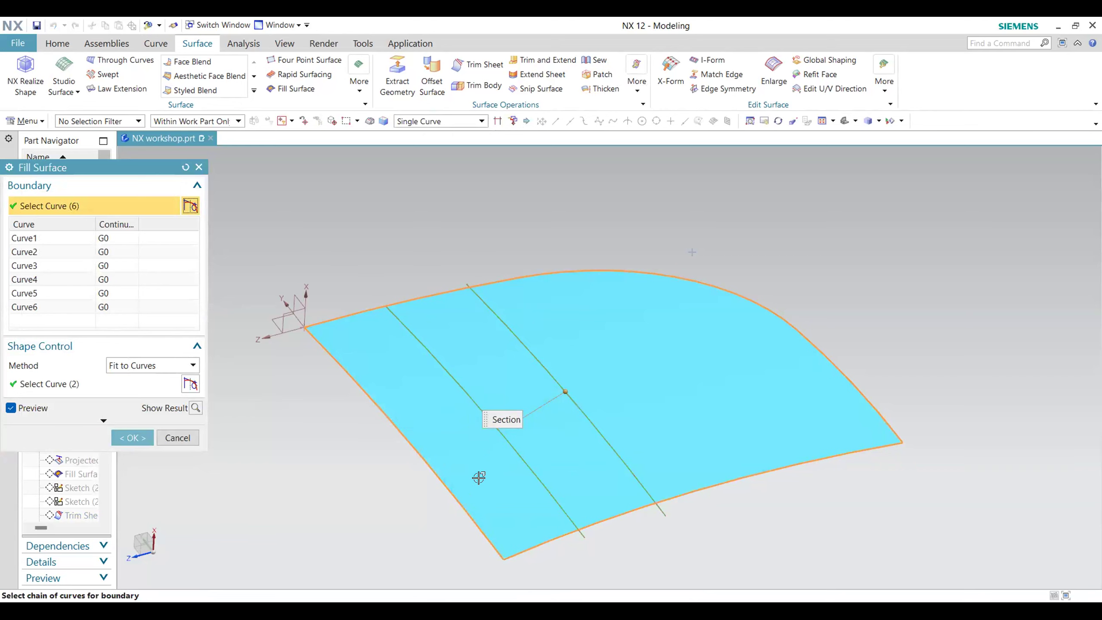
mouse_move(710, 498)
middle_down()
mouse_move(731, 485)
mouse_move(721, 486)
middle_up()
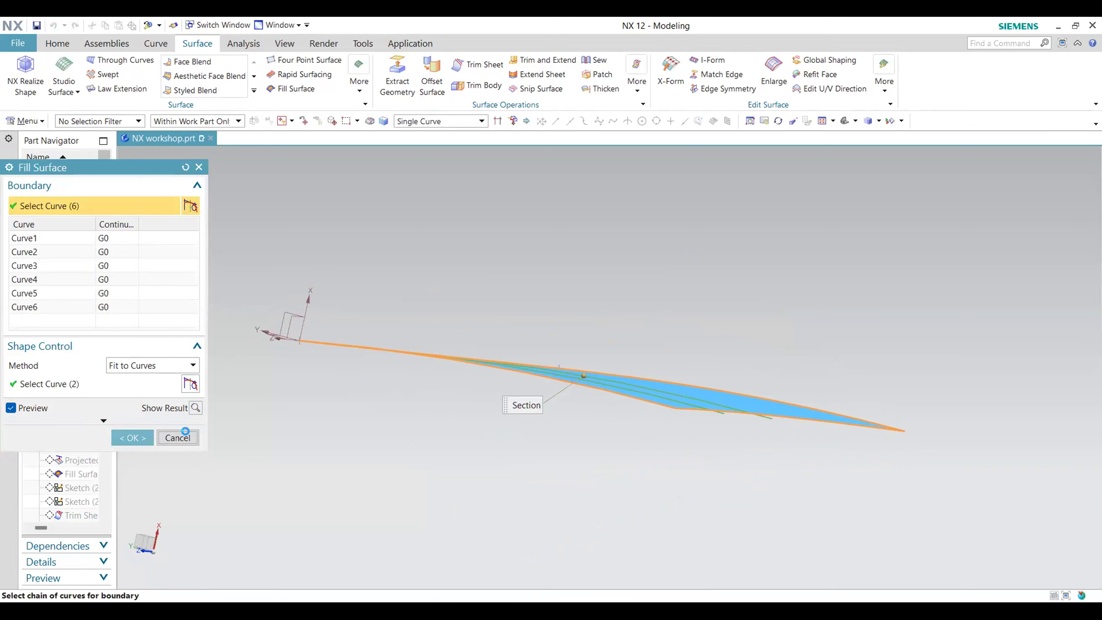
click(186, 432)
middle_drag(514, 438, 737, 483)
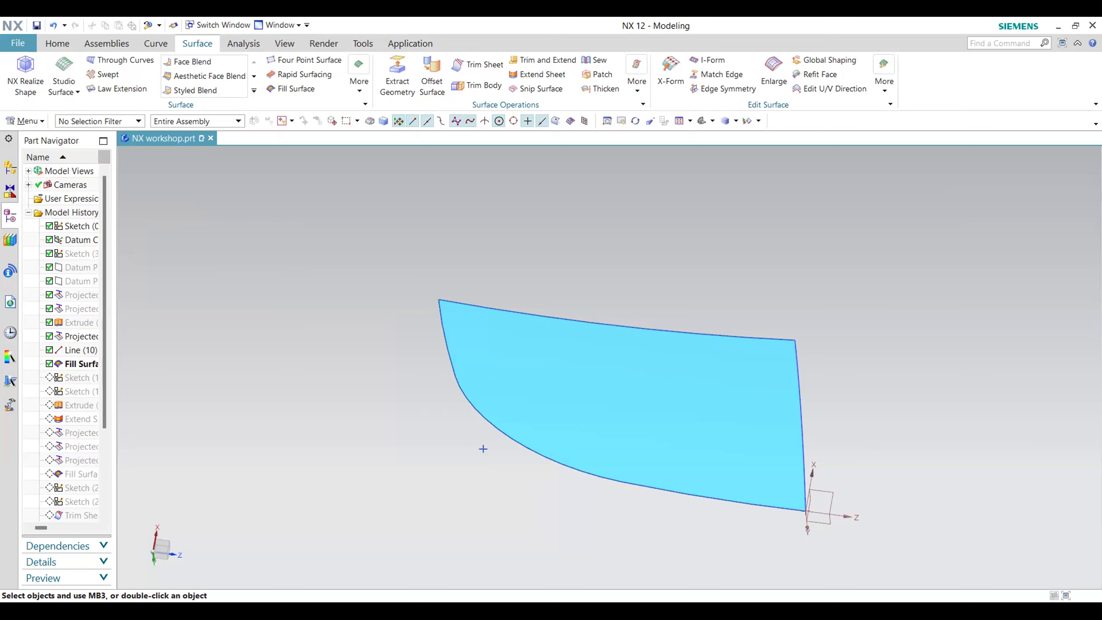
middle_drag(476, 490, 526, 311)
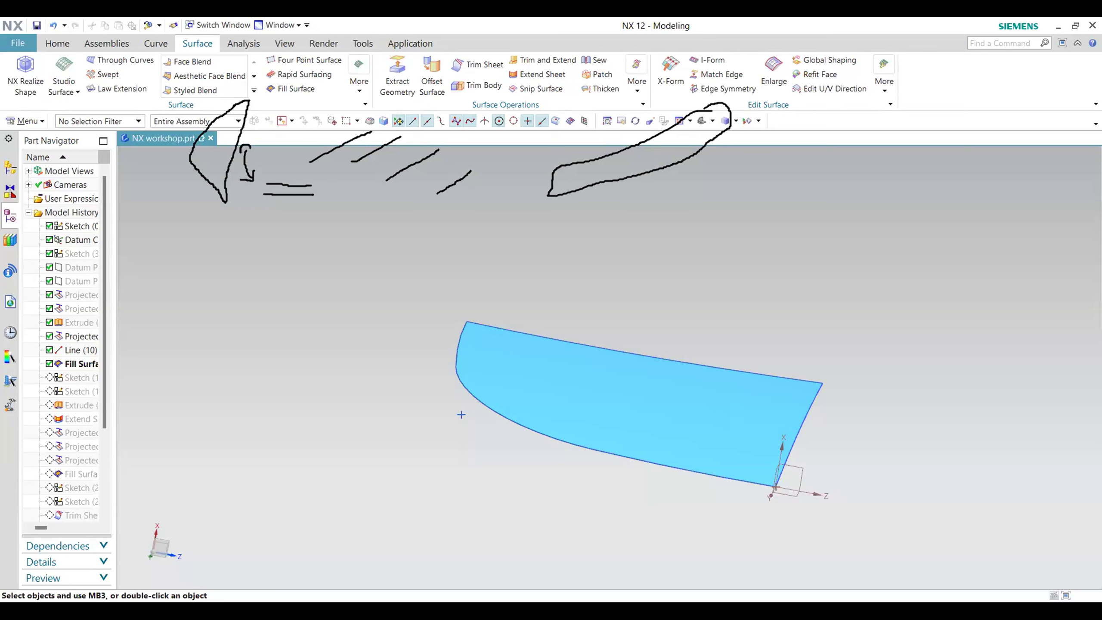
mouse_move(220, 132)
mouse_down()
mouse_move(209, 162)
mouse_move(221, 158)
mouse_up()
key(Escape)
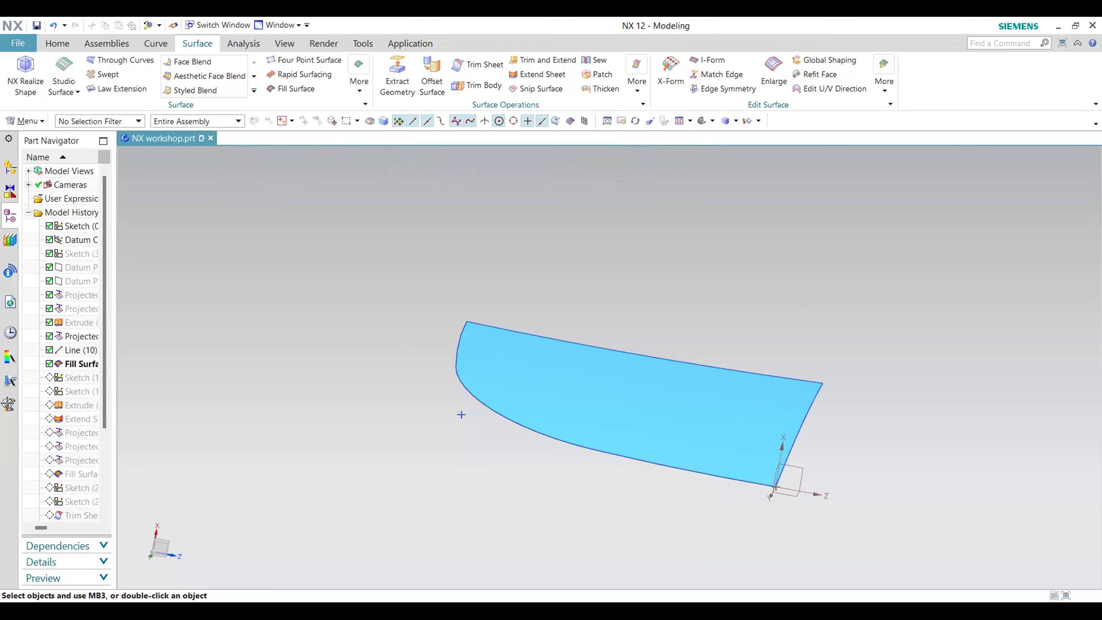
Step: Hide the fill surface, the projected outline, the first sketch and the closing line, leaving only the datum coordinate system
right_click(83, 364)
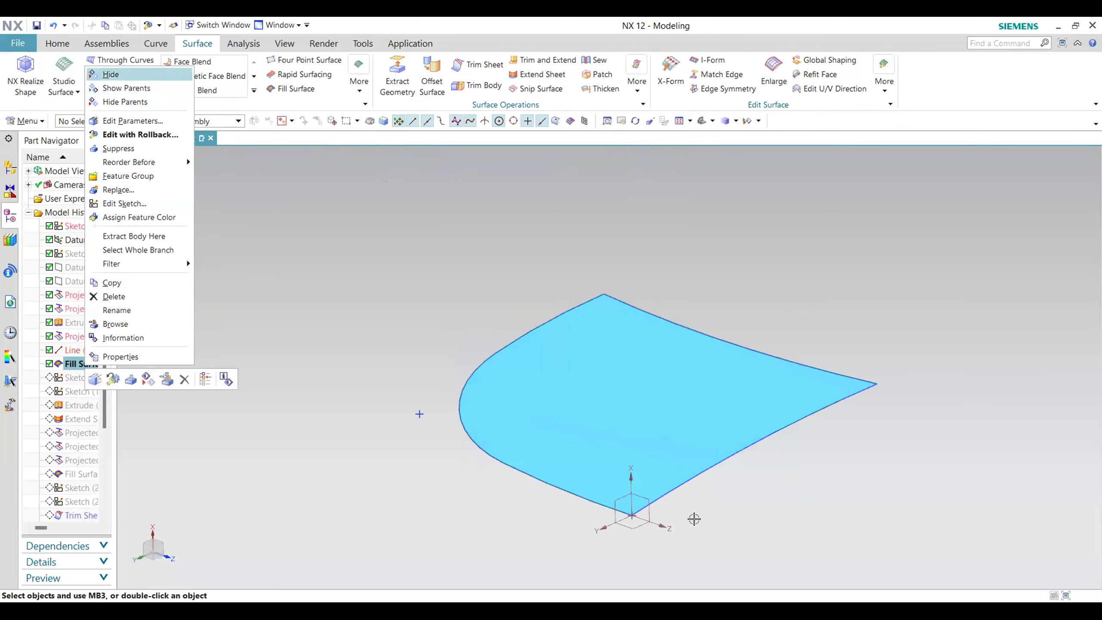
click(111, 75)
click(511, 335)
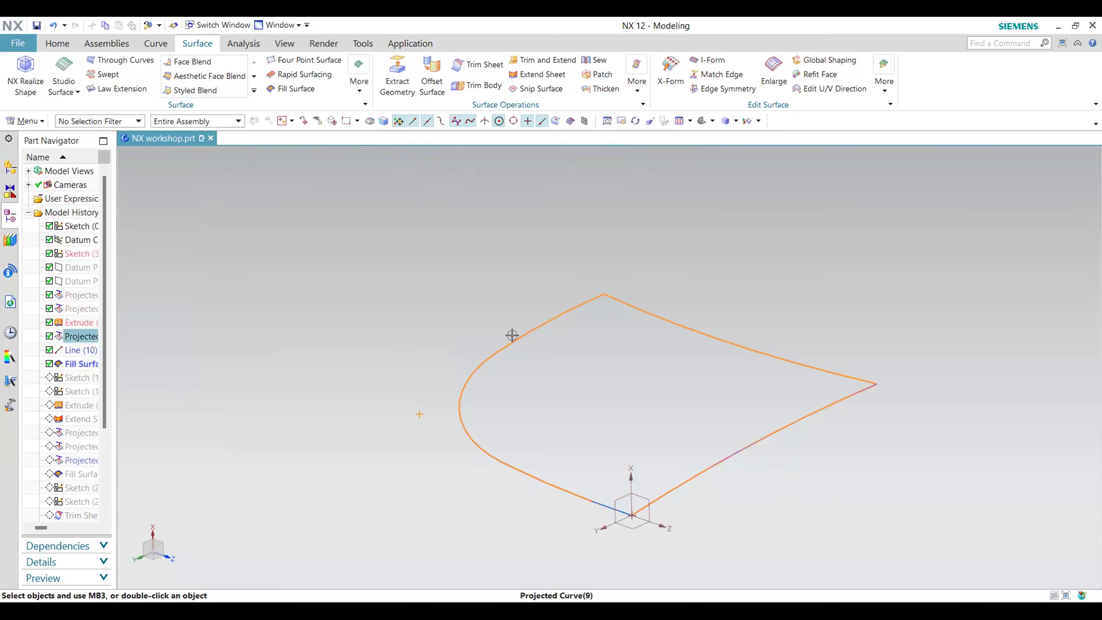
right_click(513, 337)
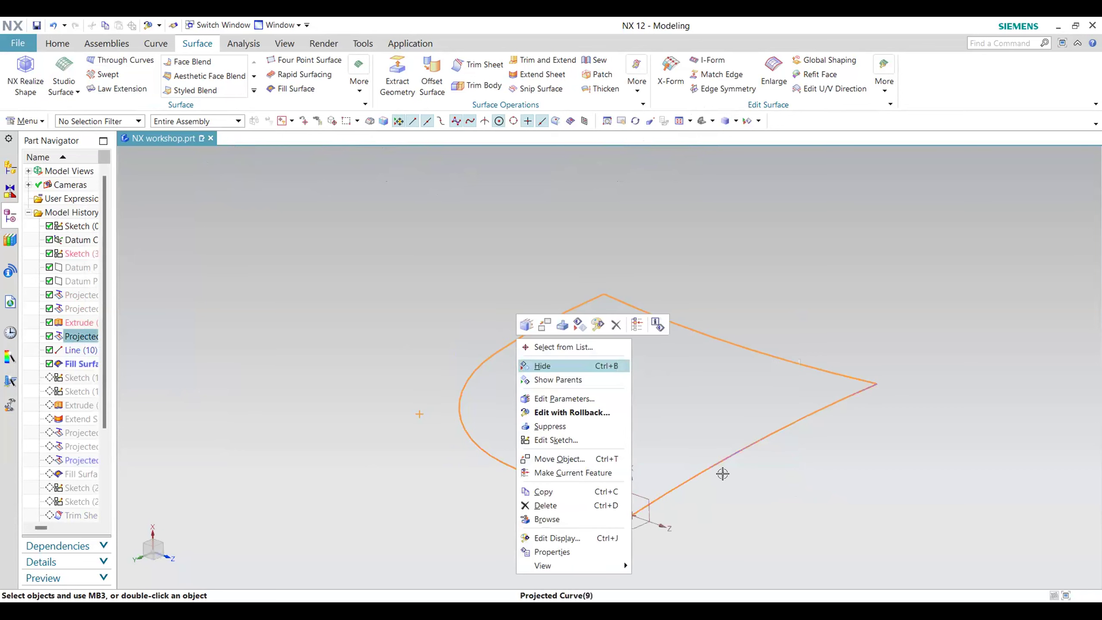
click(543, 366)
right_click(736, 442)
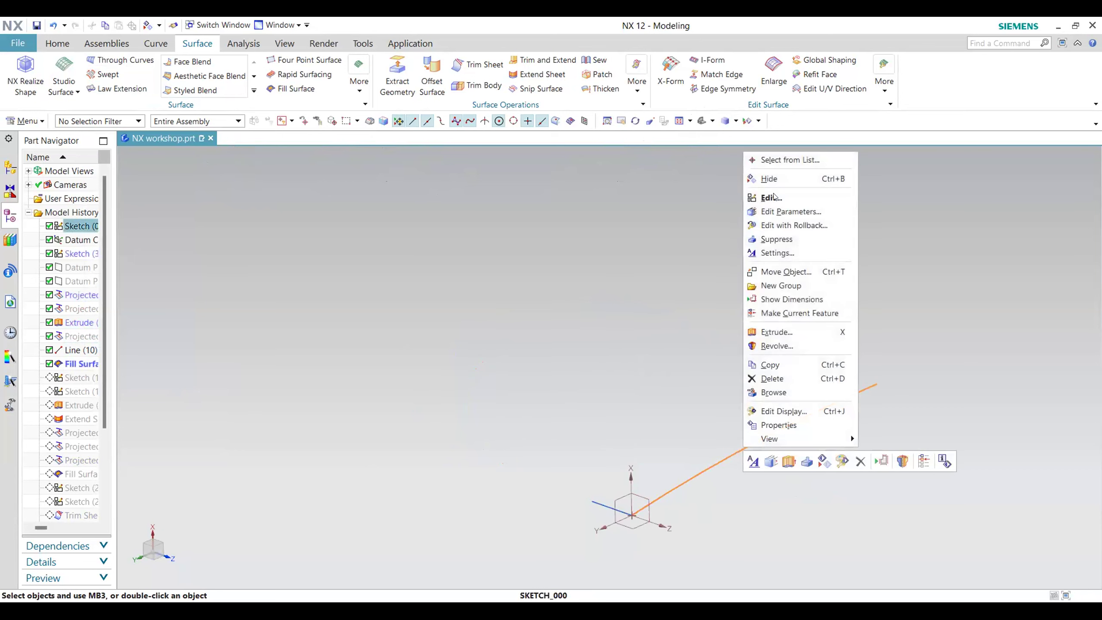
click(599, 502)
right_click(599, 502)
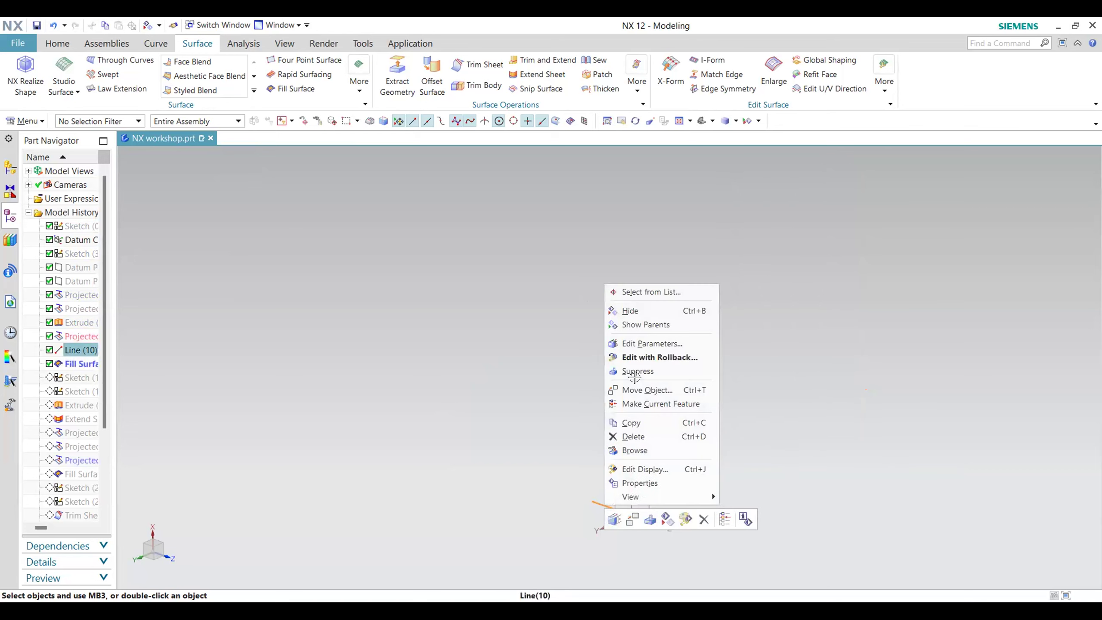
Step: Roll the history forward through the two sketches that follow the fill surface, making each the current feature in turn
right_click(71, 378)
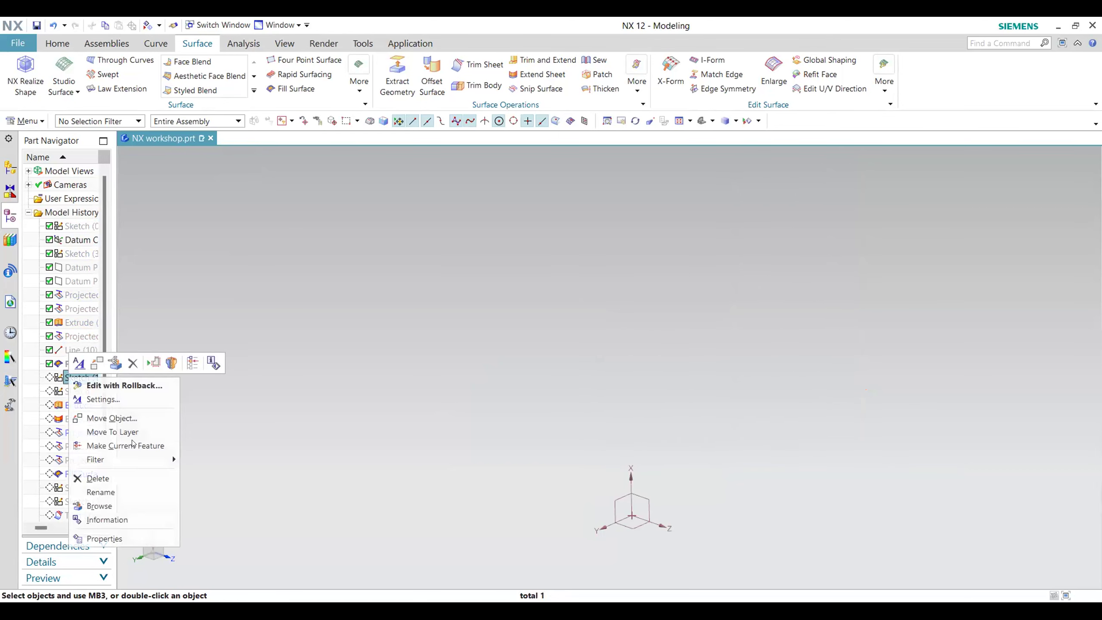
click(115, 446)
mouse_move(833, 488)
middle_down()
mouse_move(807, 506)
mouse_move(745, 511)
mouse_move(756, 504)
mouse_move(425, 467)
middle_up()
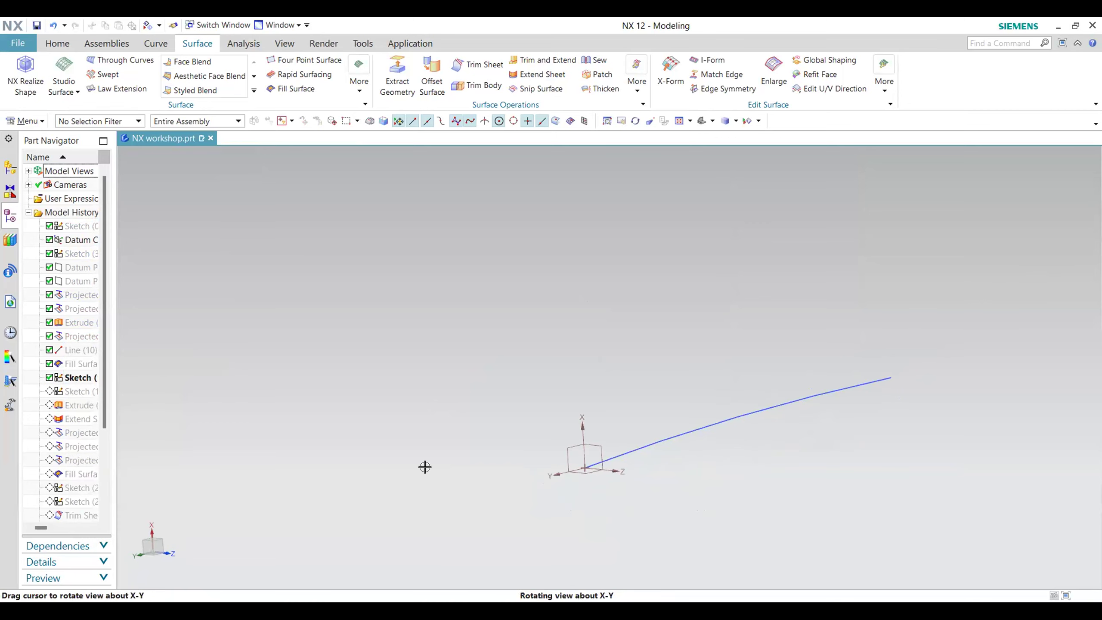
right_click(70, 391)
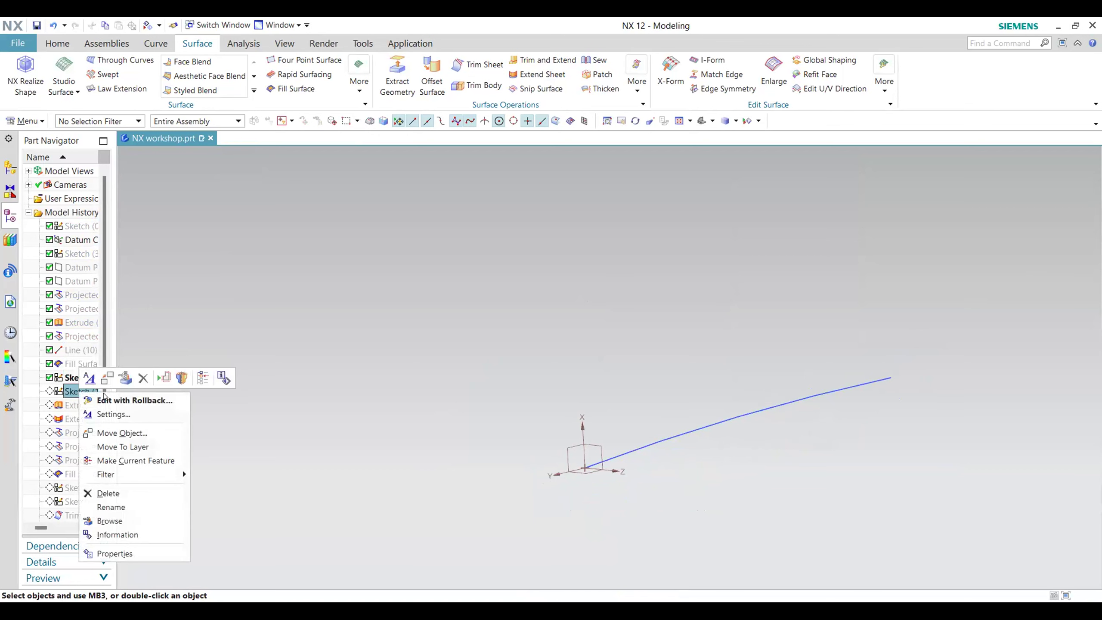
click(152, 461)
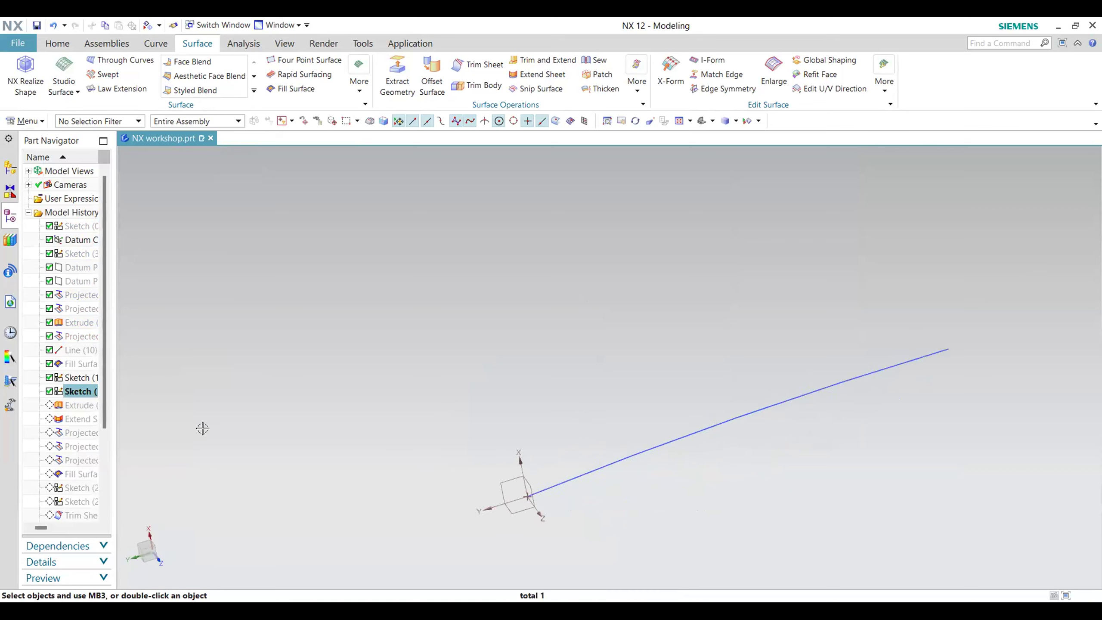
scroll(202, 429, up, 2)
click(76, 407)
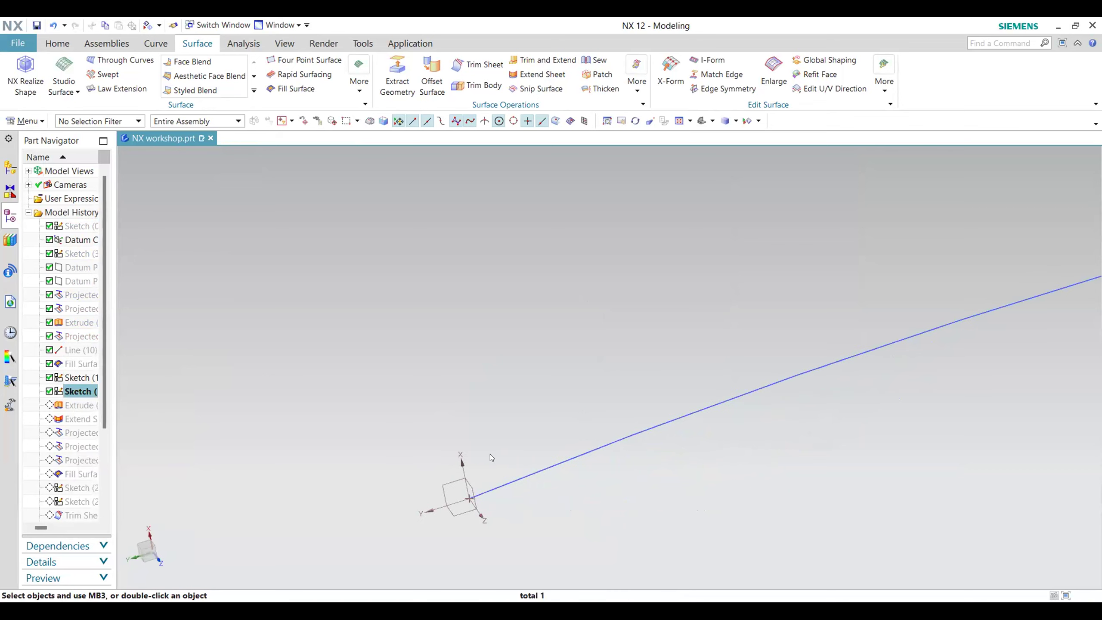
Step: Show the fill surface again and compare its long edge with the new sketch curve
right_click(78, 363)
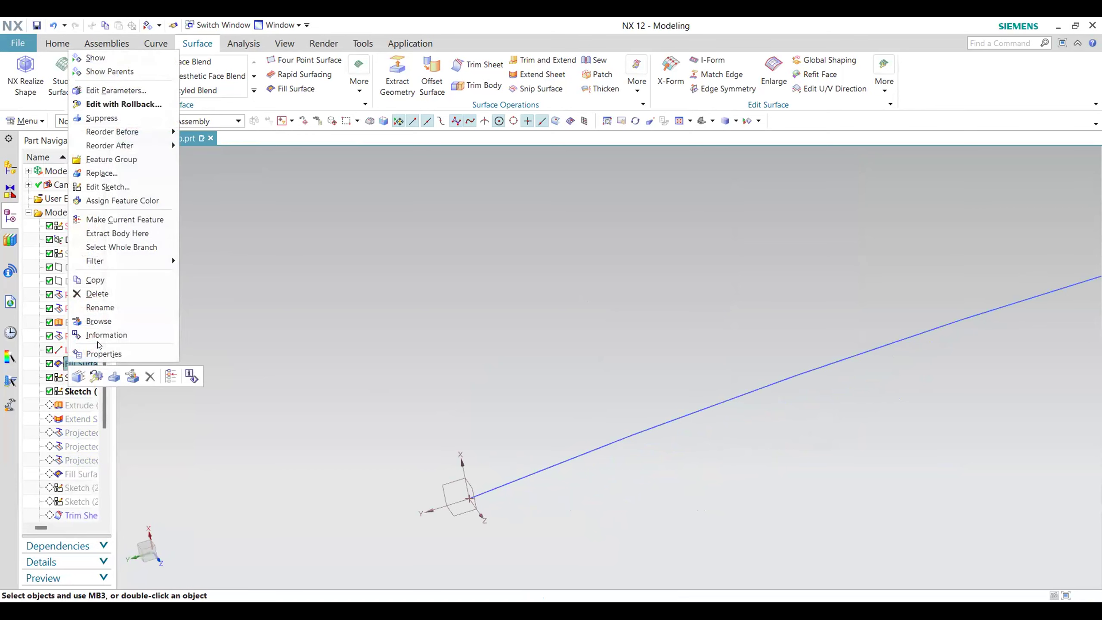
click(114, 60)
scroll(717, 496, down, 2)
middle_drag(717, 497, 689, 464)
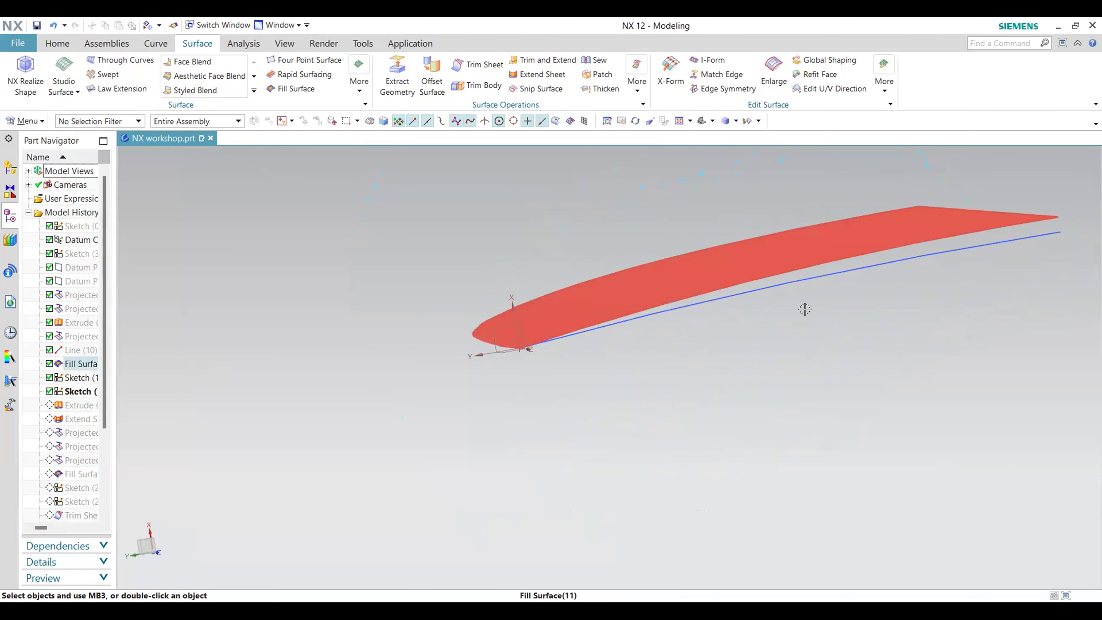
click(829, 258)
middle_drag(853, 312, 817, 302)
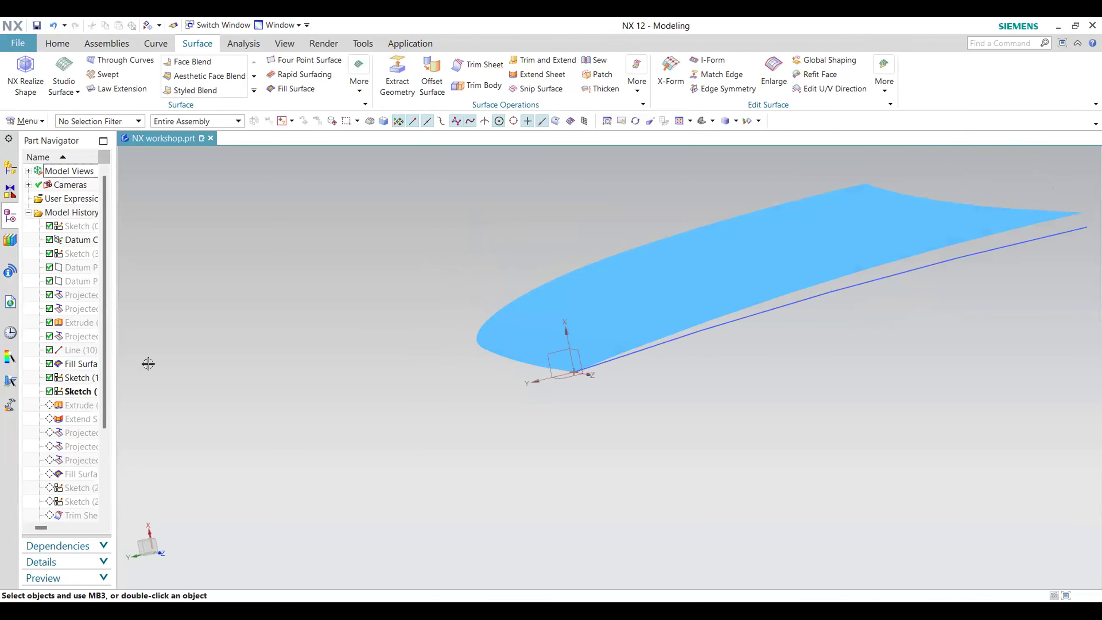
Step: Make the Extrude feature that follows the two new sketches the current feature
right_click(80, 406)
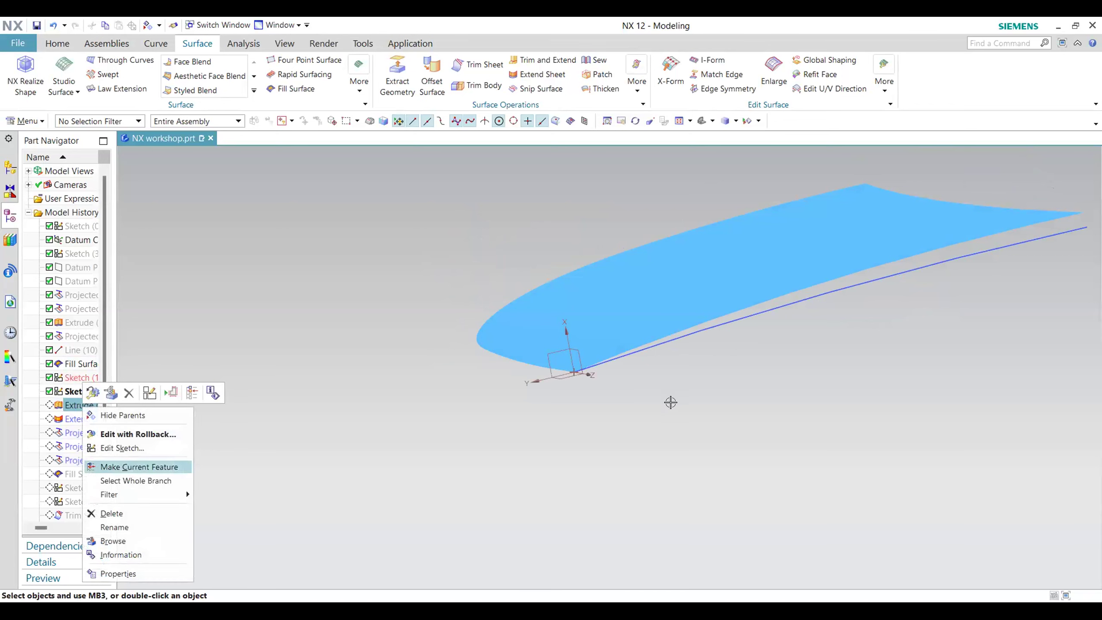
mouse_move(669, 397)
middle_down()
mouse_move(659, 394)
mouse_move(671, 412)
middle_up()
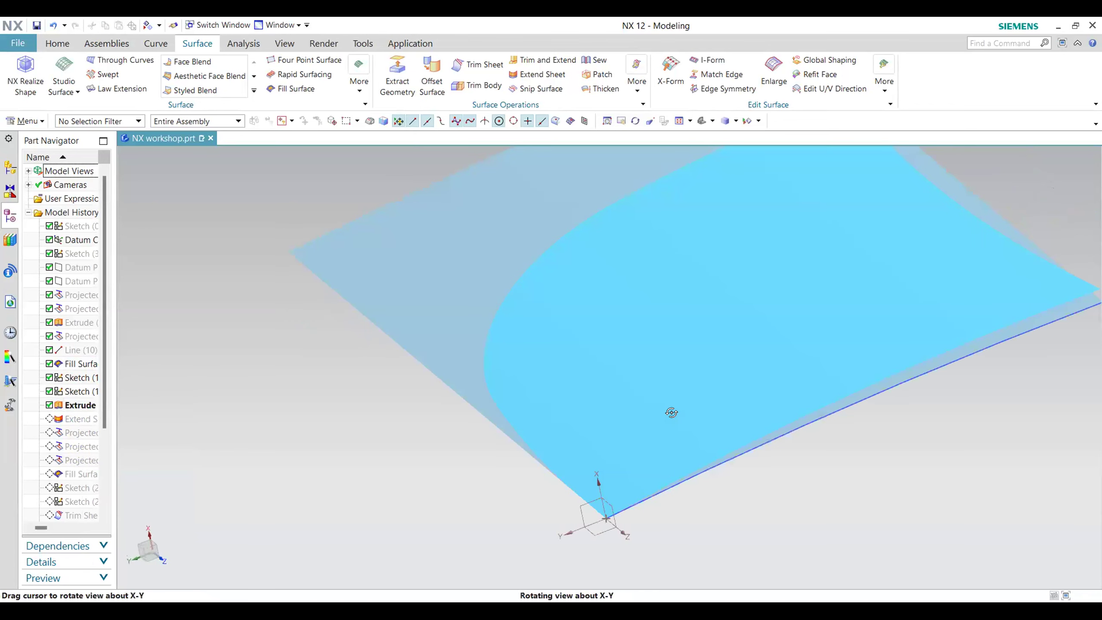
middle_drag(795, 441, 778, 391)
middle_drag(900, 273, 264, 148)
click(57, 44)
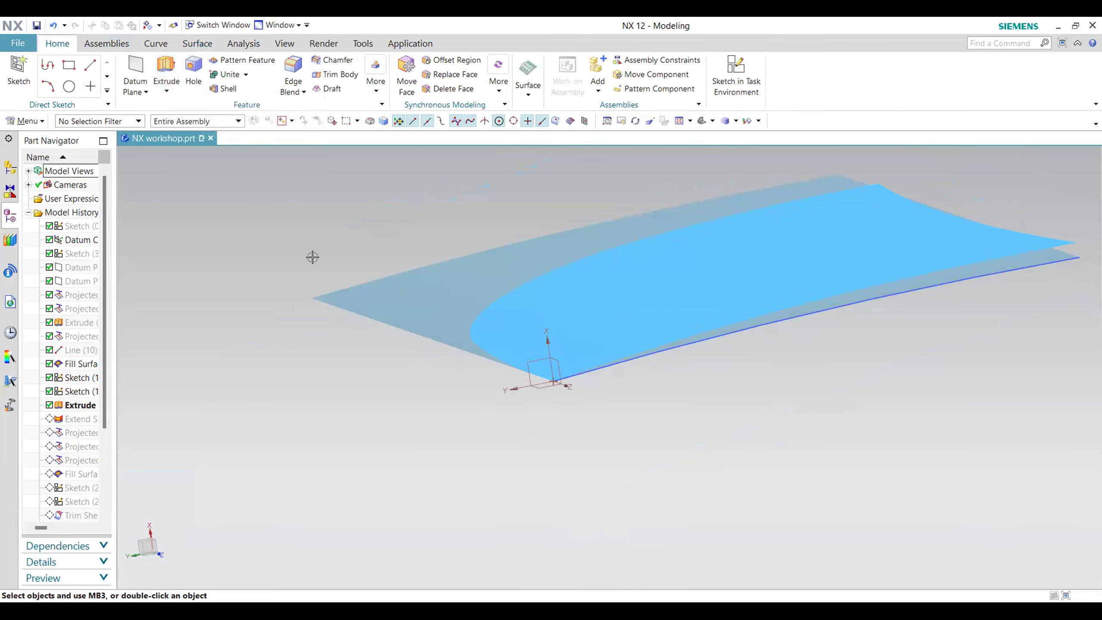
Step: Examine how the extruded sheet lies relative to the fill surface, from the side and above, including the far corner
click(767, 321)
middle_drag(699, 374, 907, 317)
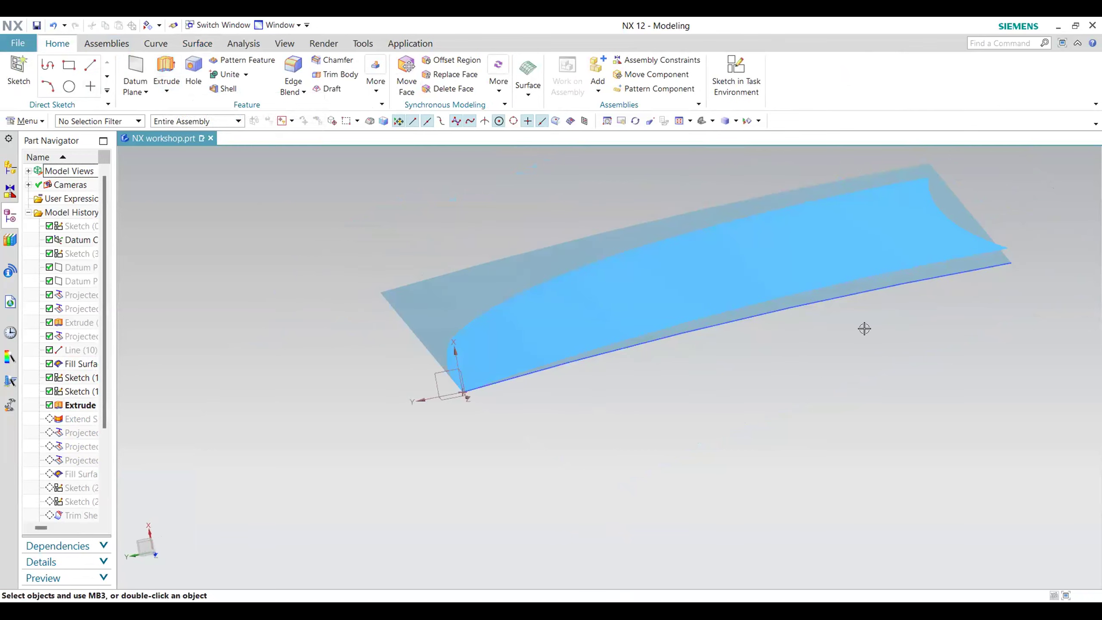
scroll(853, 322, down, 2)
middle_drag(861, 323, 865, 314)
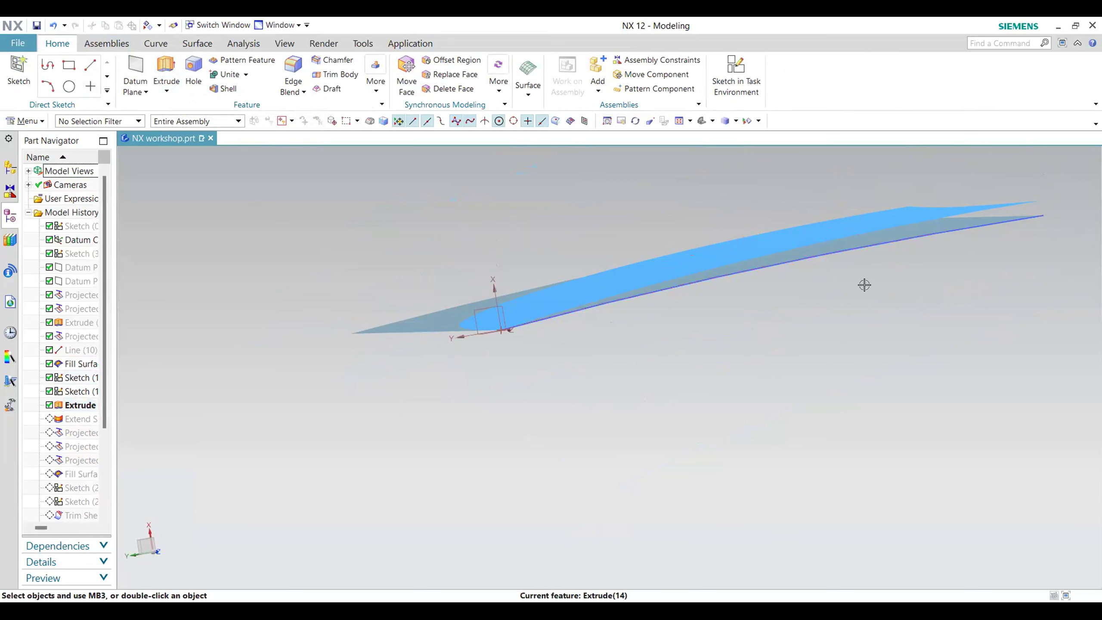
mouse_move(750, 322)
middle_down()
mouse_move(765, 322)
mouse_move(755, 320)
middle_up()
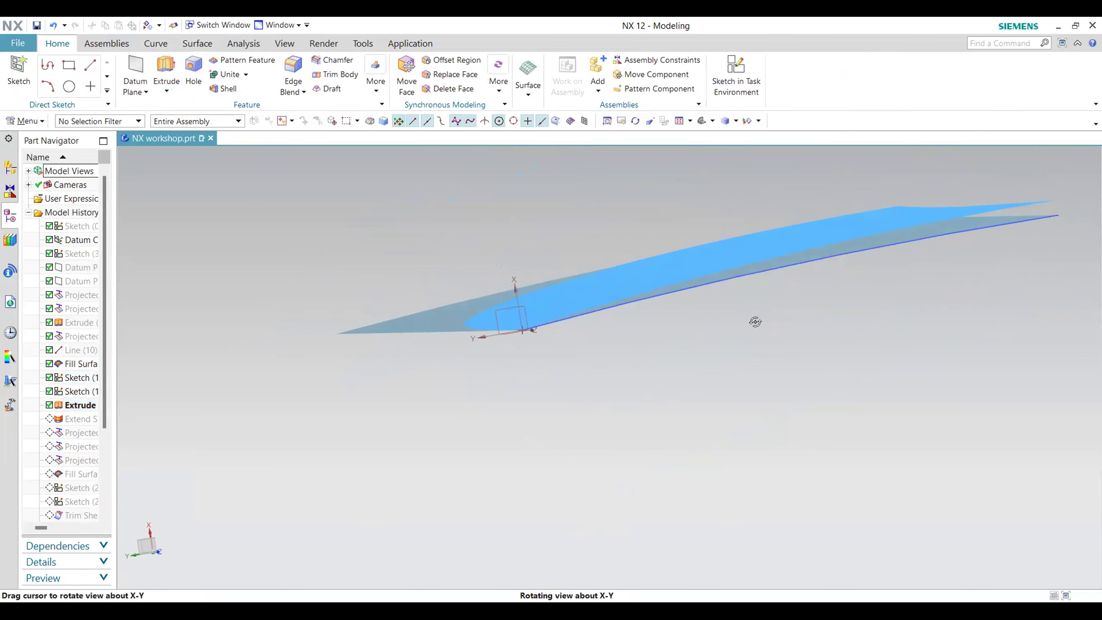
middle_drag(593, 390, 635, 419)
scroll(649, 391, down, 5)
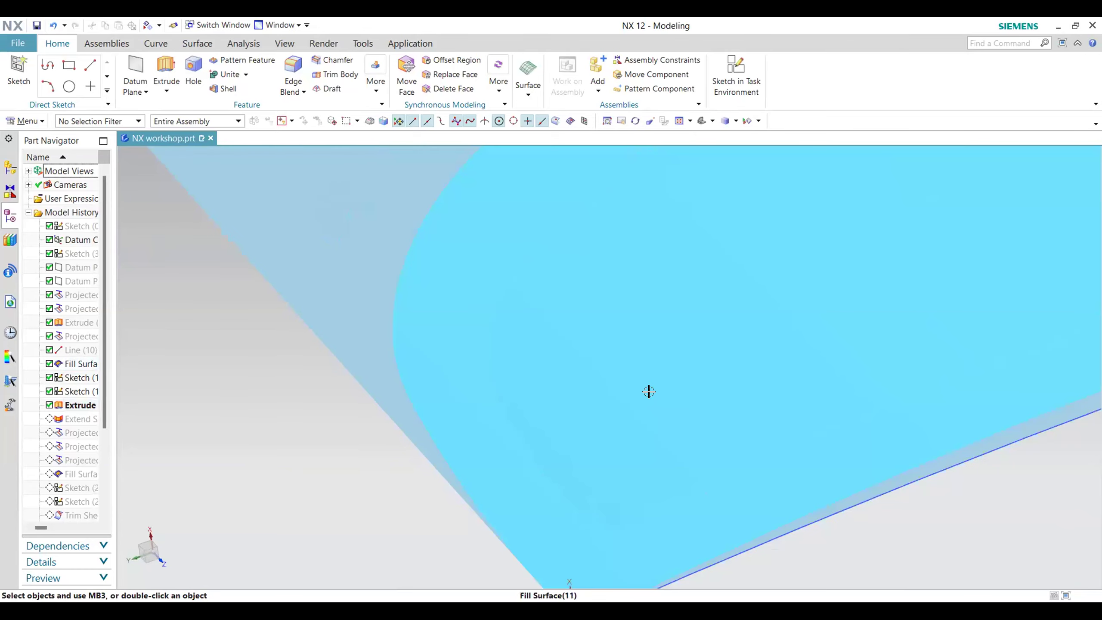
scroll(947, 267, down, 1)
scroll(947, 268, up, 1)
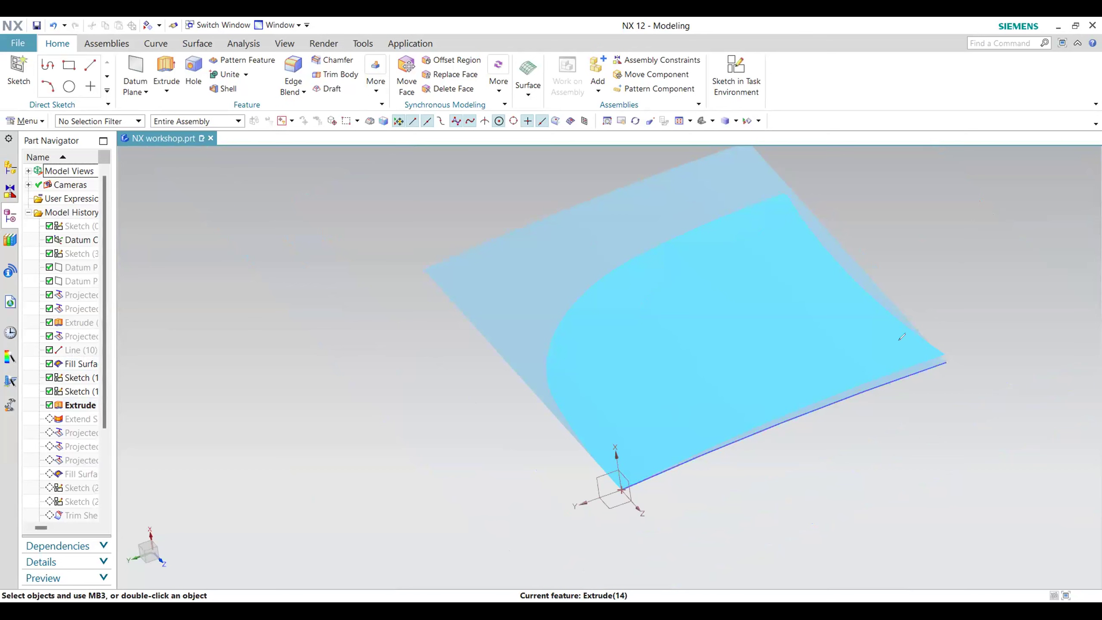
drag(947, 331, 966, 363)
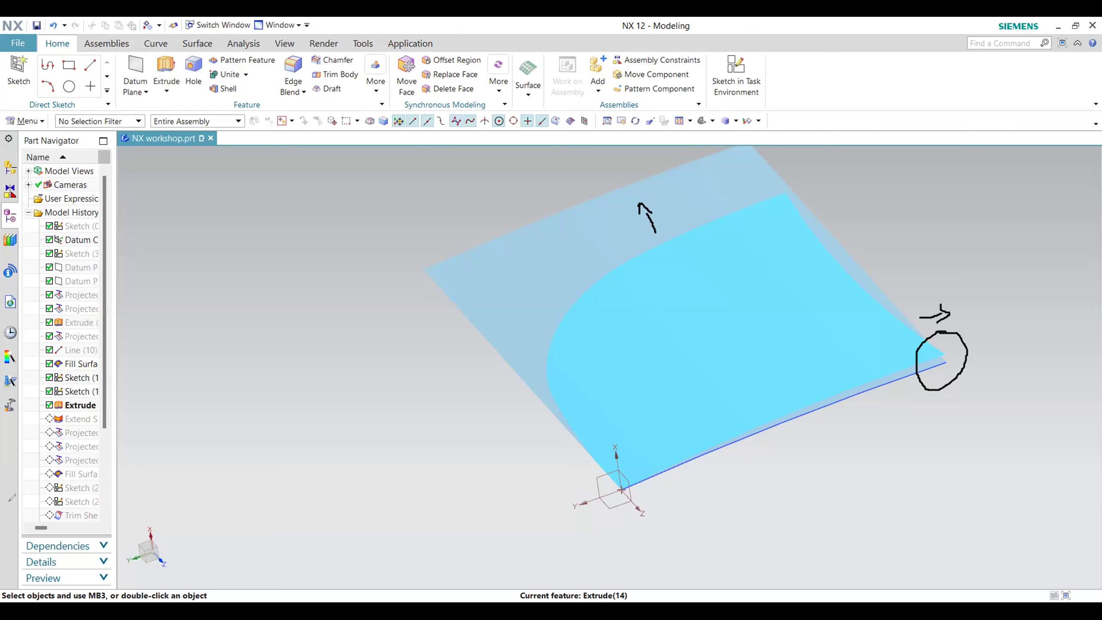
Step: Make the Extend Sheet feature that follows the second extruded sheet the current feature
click(9, 502)
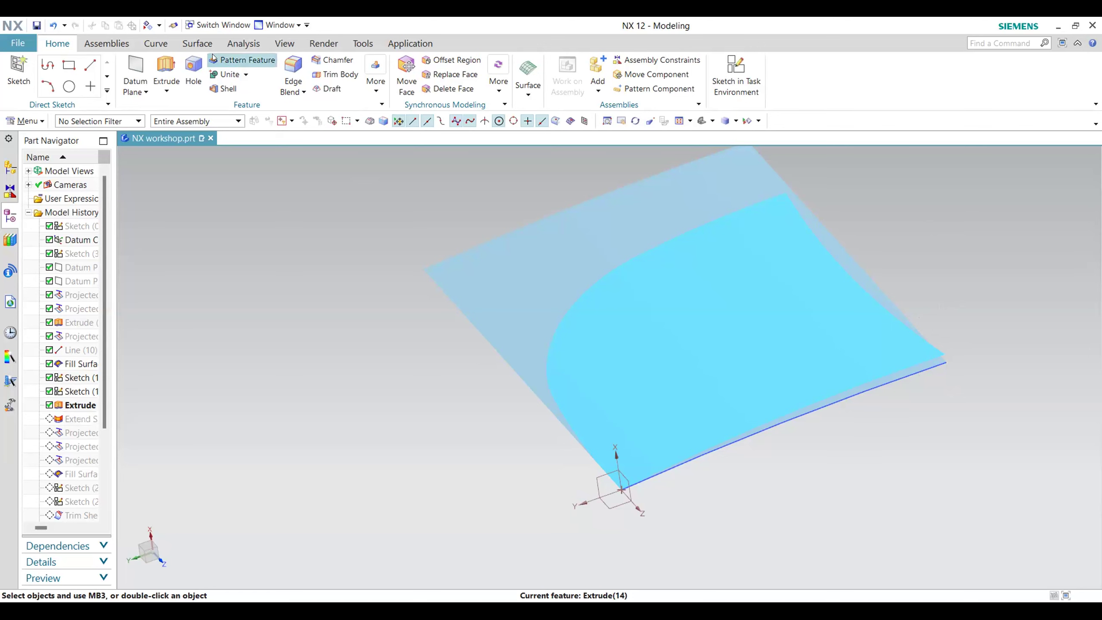
click(198, 44)
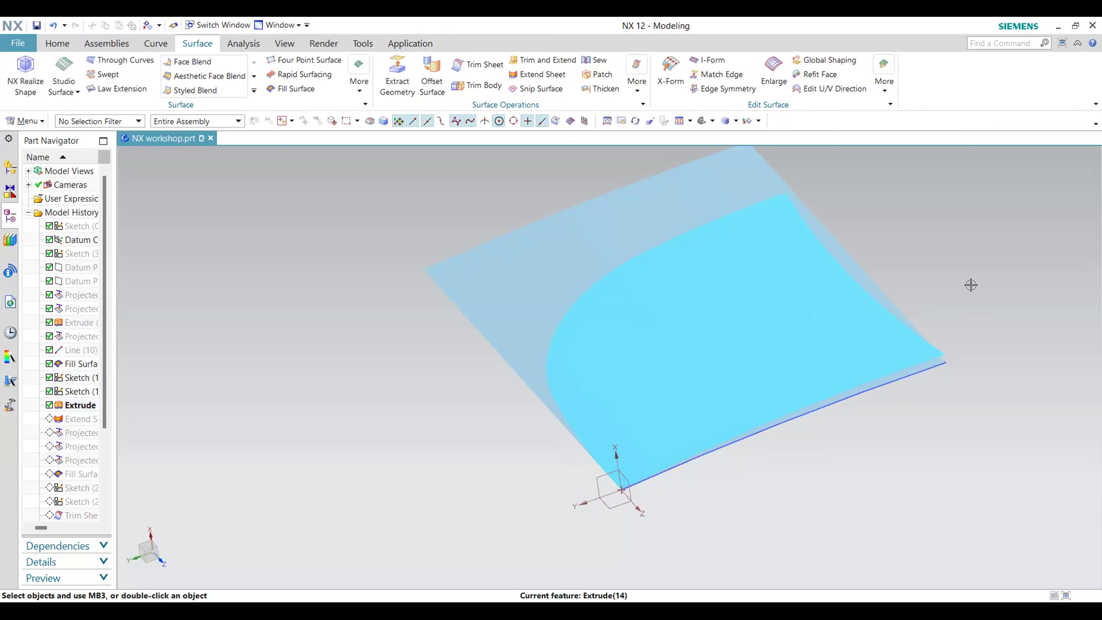
right_click(85, 420)
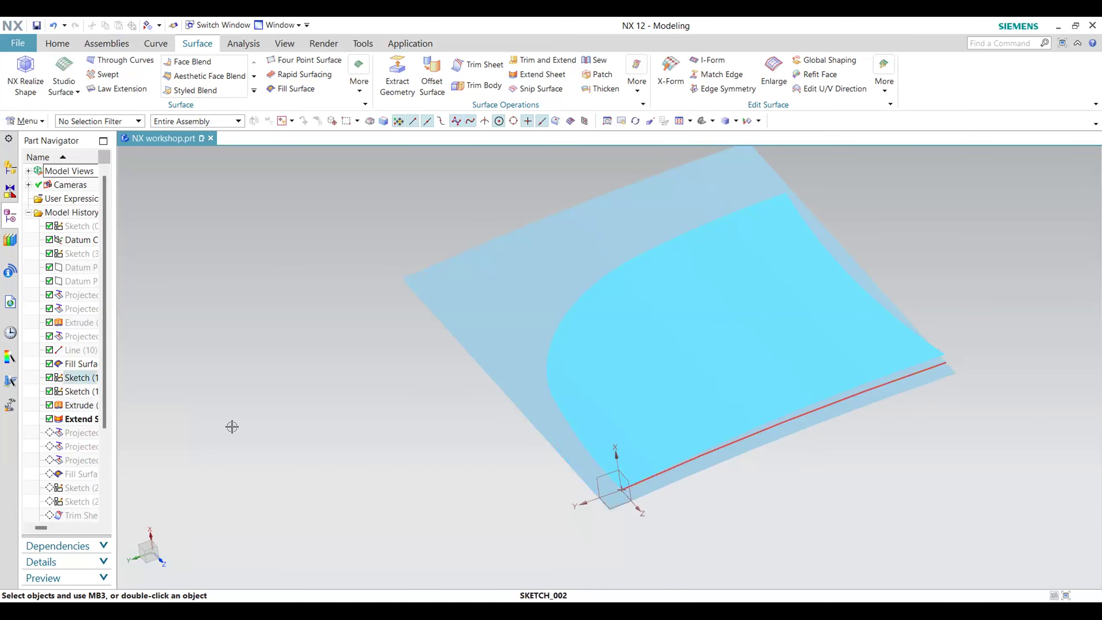
Step: Review the Extend Sheet settings without changing them, and examine the extended edges relative to the fill surface's corner
double_click(76, 415)
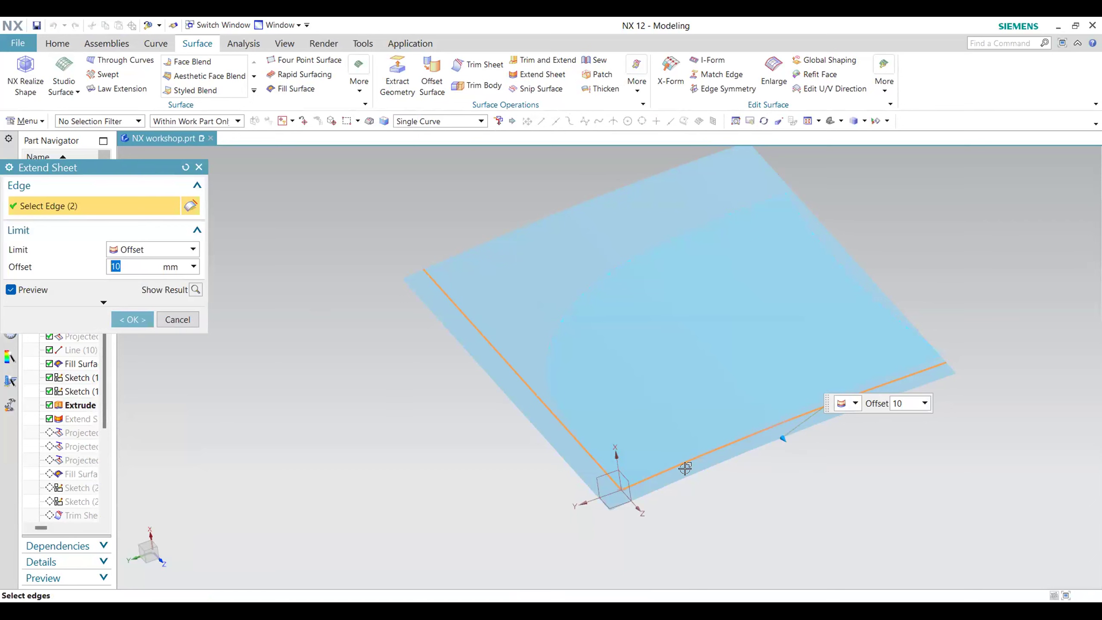
click(178, 320)
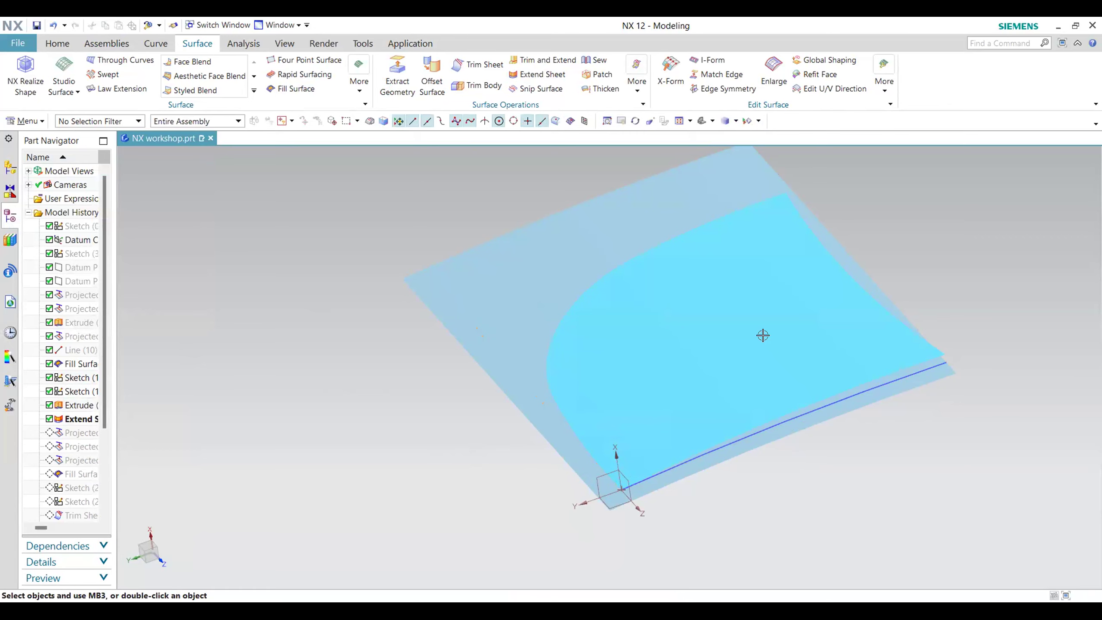
middle_drag(981, 408, 839, 428)
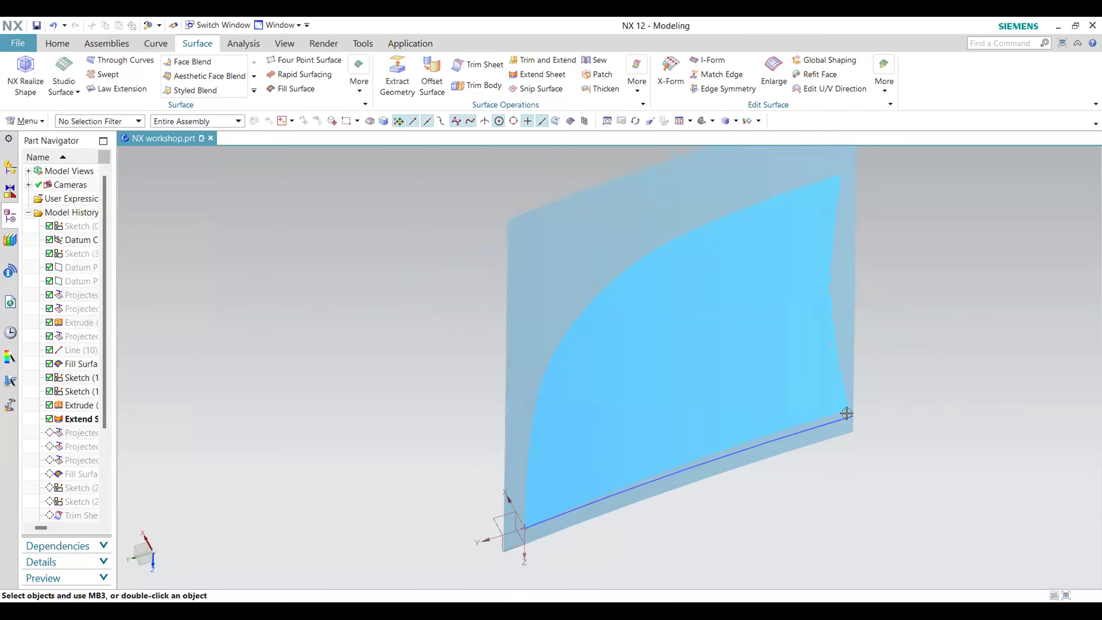
scroll(860, 416, down, 2)
scroll(859, 412, up, 2)
scroll(851, 410, up, 1)
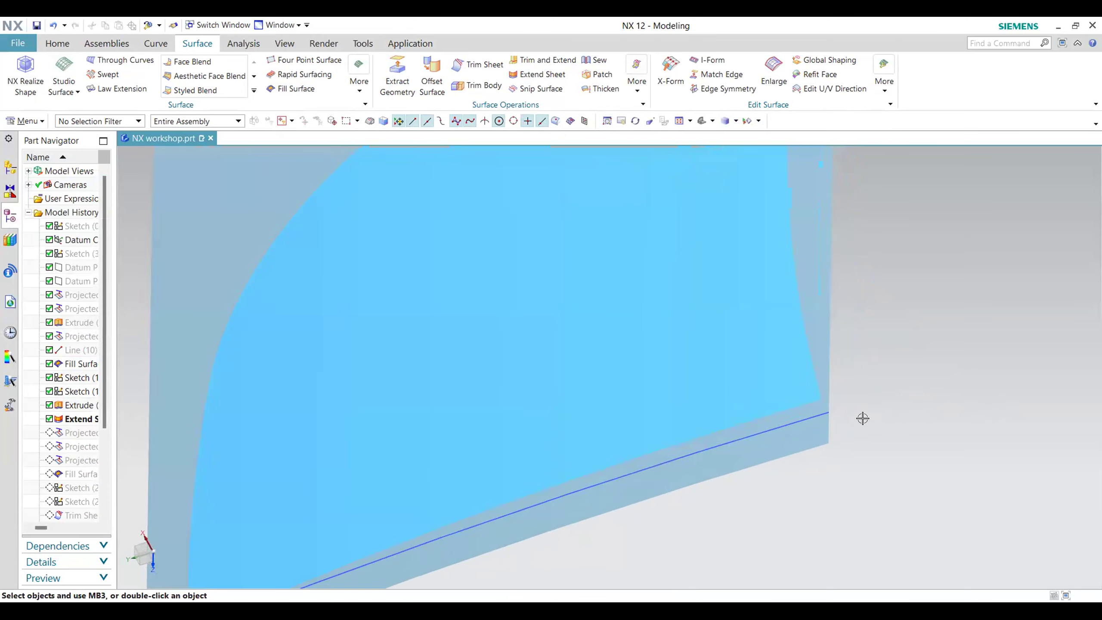
scroll(864, 419, down, 2)
middle_drag(829, 473, 867, 431)
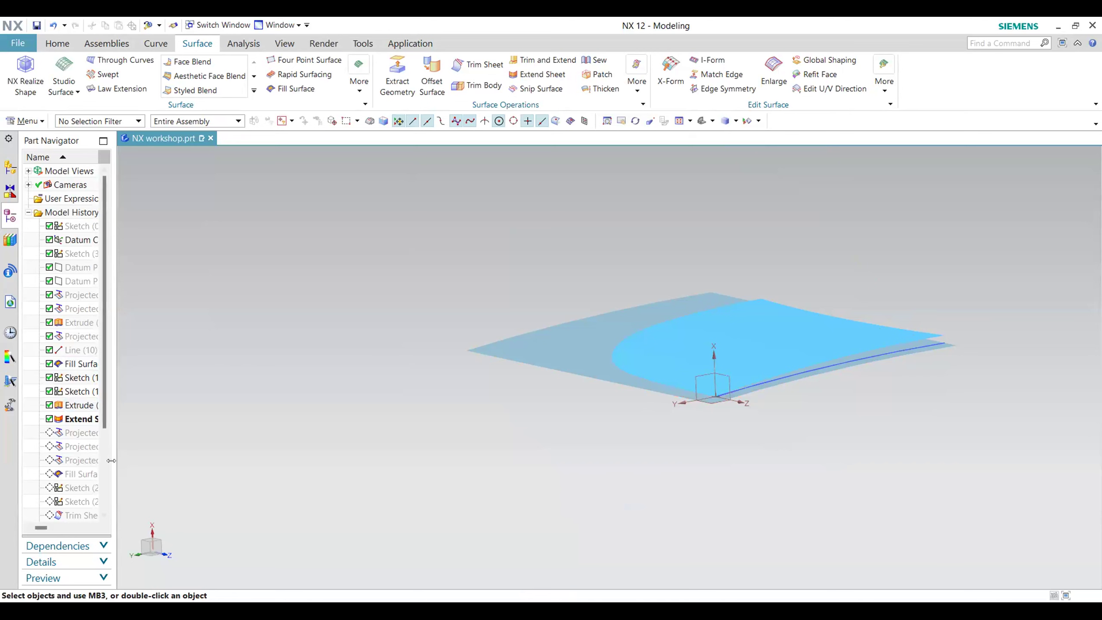
Step: Roll the history forward to the last of the three projected curves after the extended sheet, making it the current feature
right_click(80, 461)
key(Return)
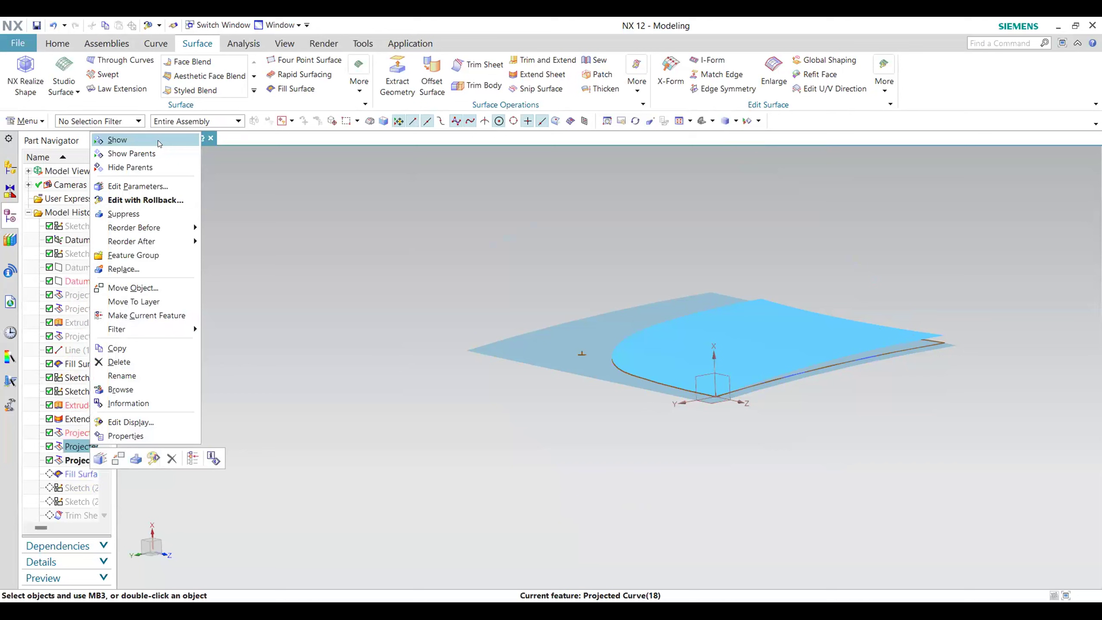
click(61, 428)
right_click(80, 432)
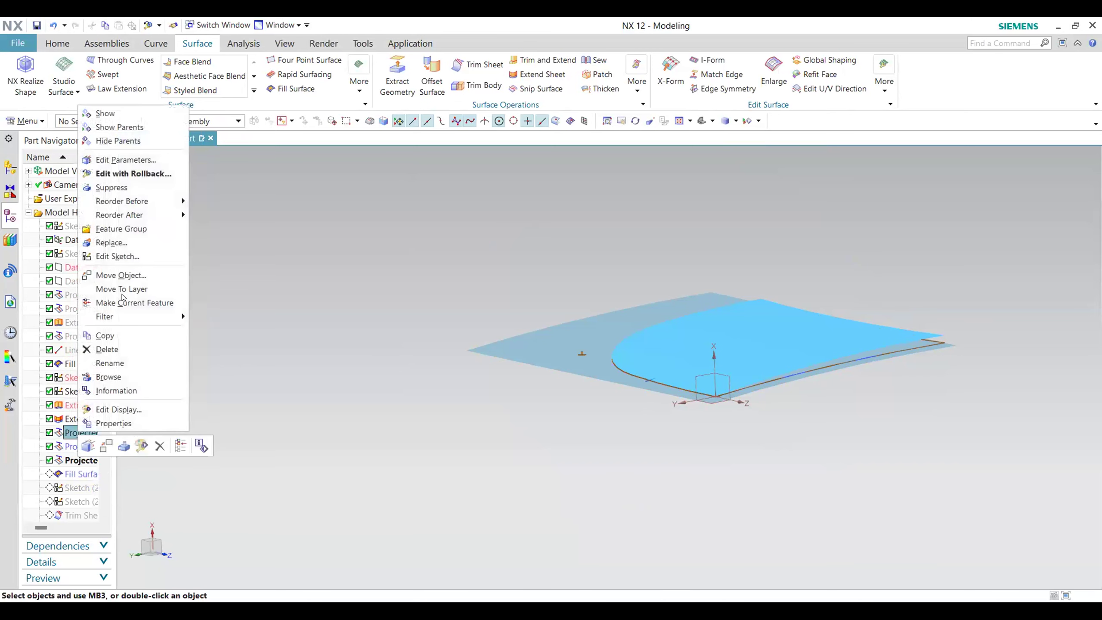
click(156, 43)
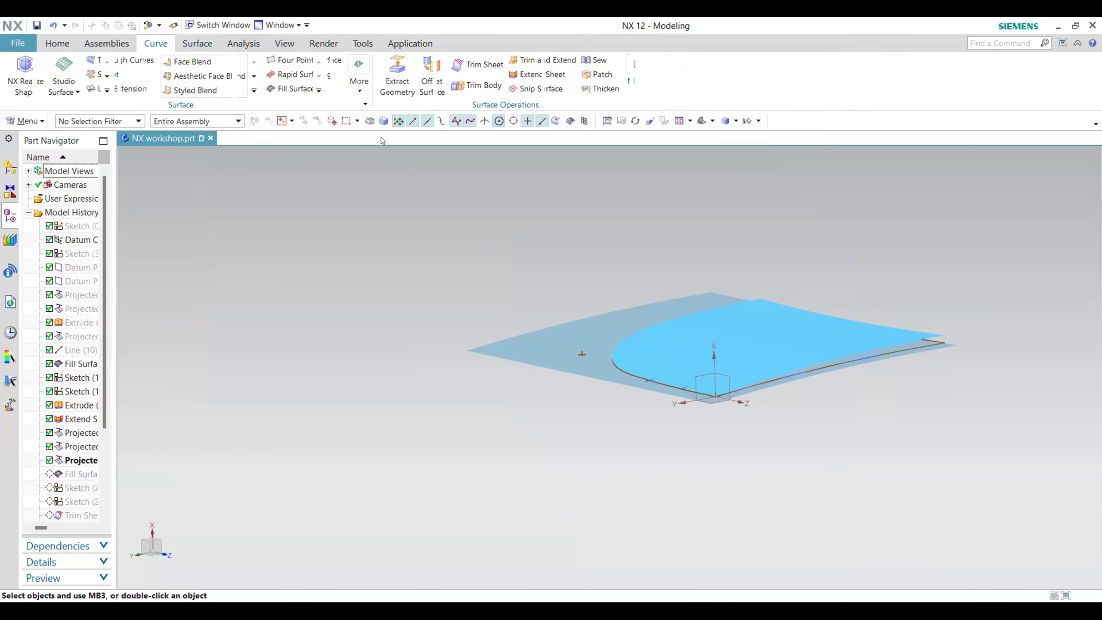
Step: Hide the fill surface and examine the projected outline curves on the extended sheet
click(768, 338)
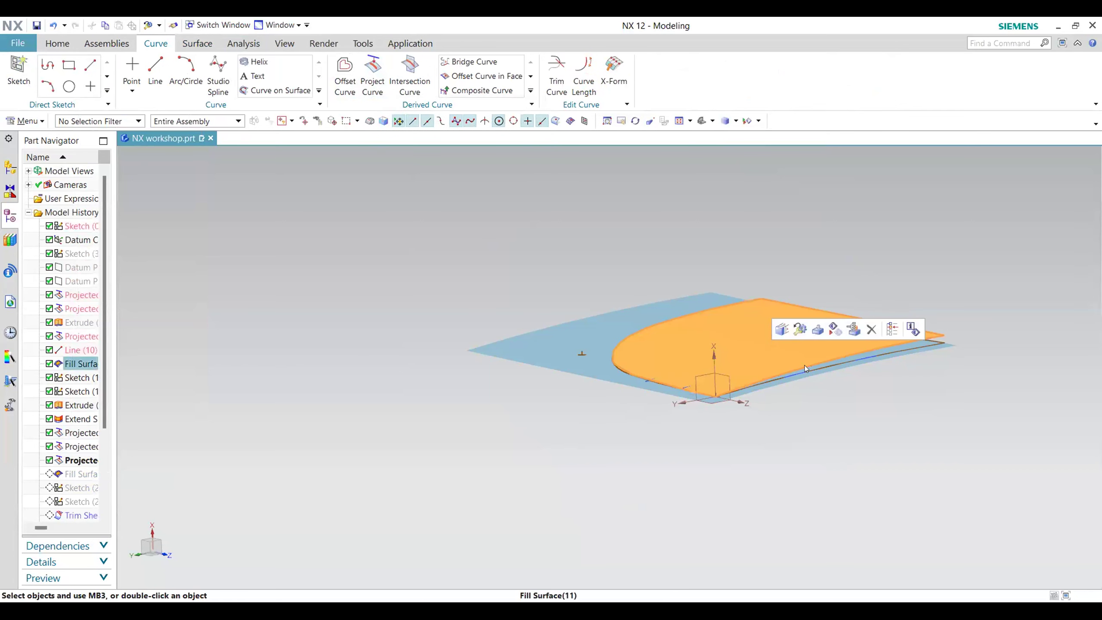
middle_drag(832, 409, 676, 321)
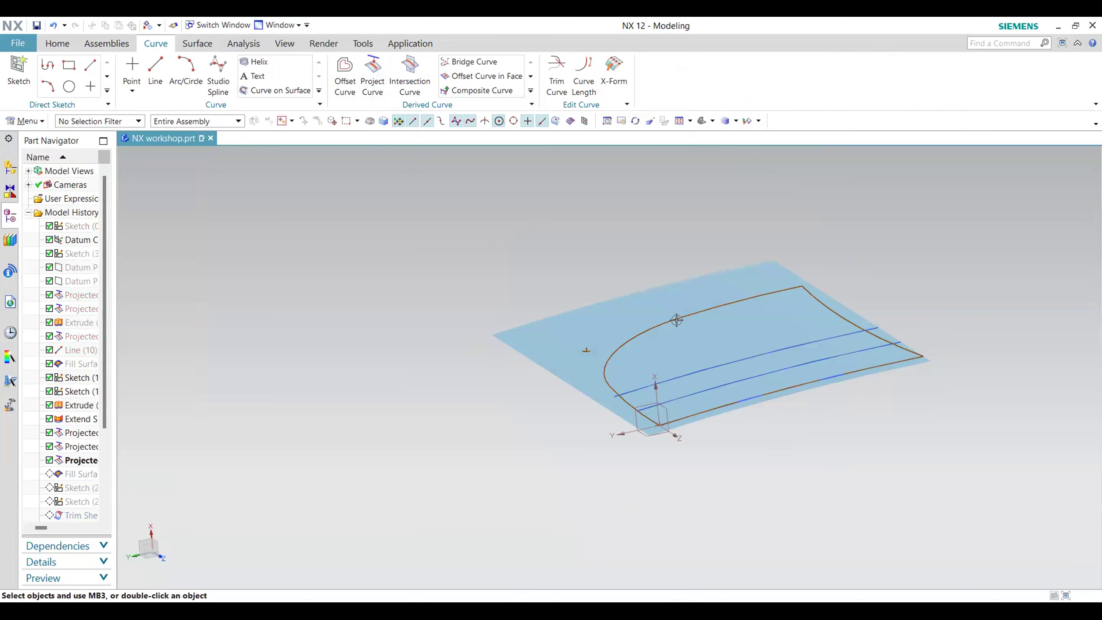
middle_drag(792, 436, 816, 438)
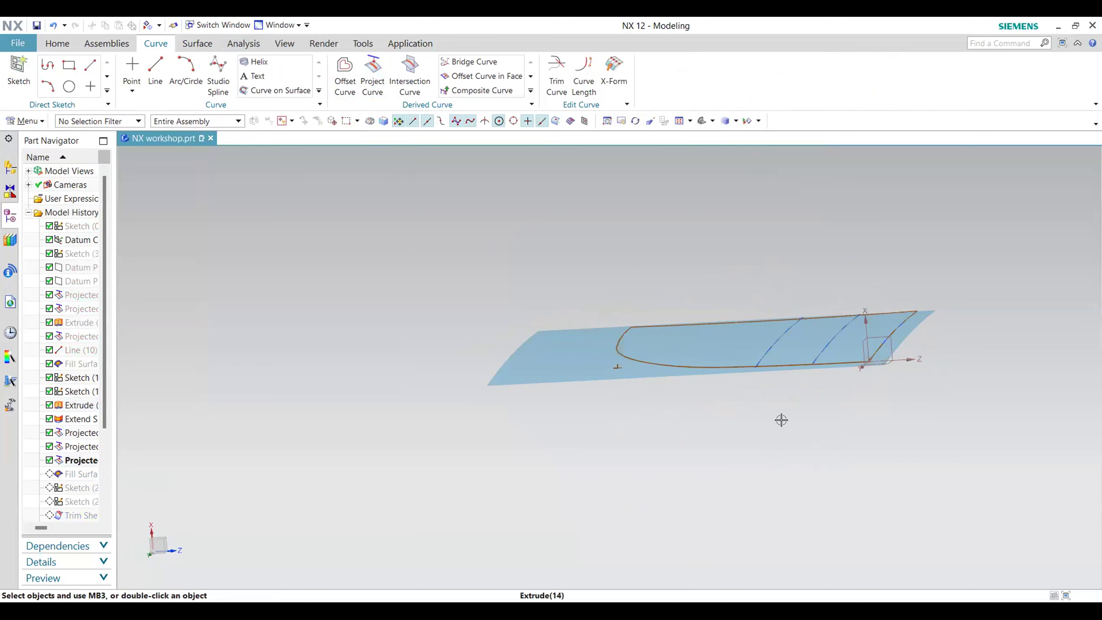
Step: Hide the extended sheet and examine the projected outline together with the sketch curves
click(570, 358)
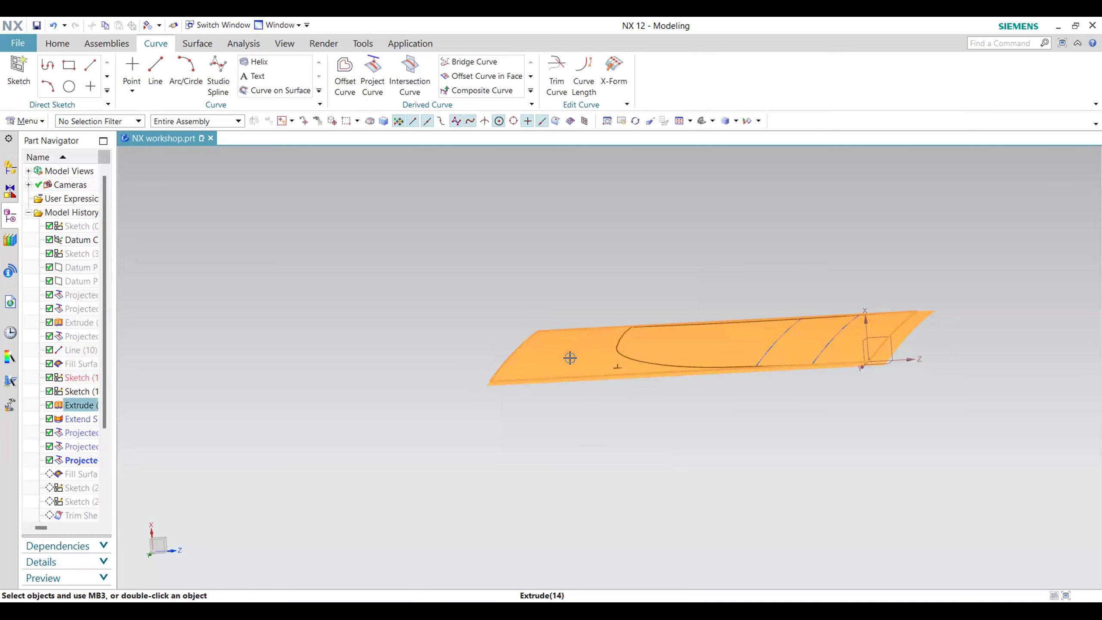
right_click(617, 400)
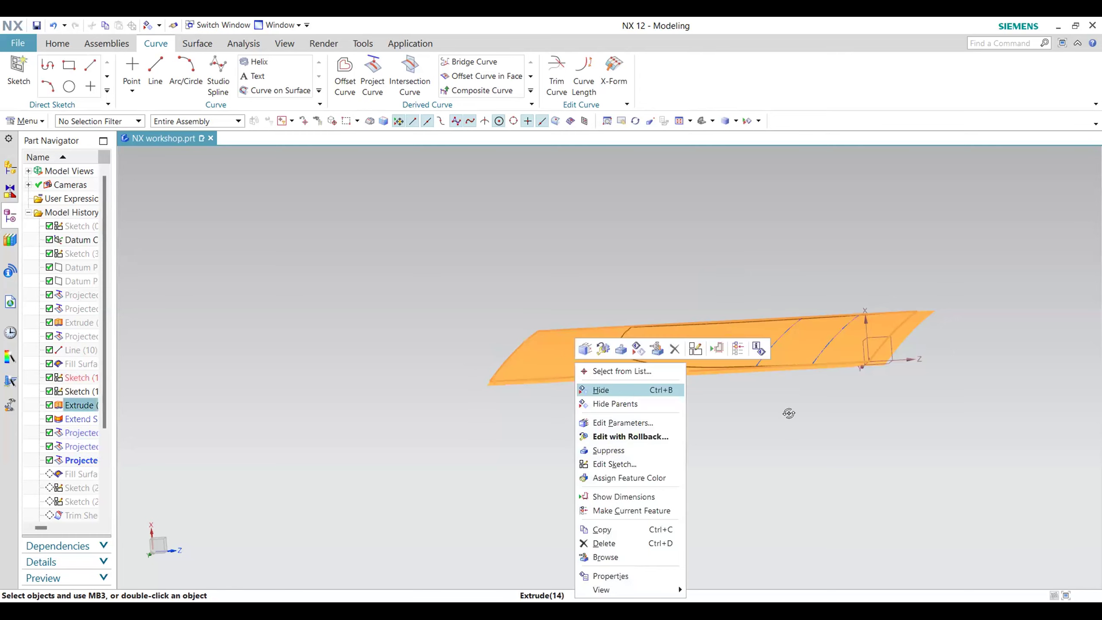
click(618, 390)
middle_drag(789, 414, 814, 362)
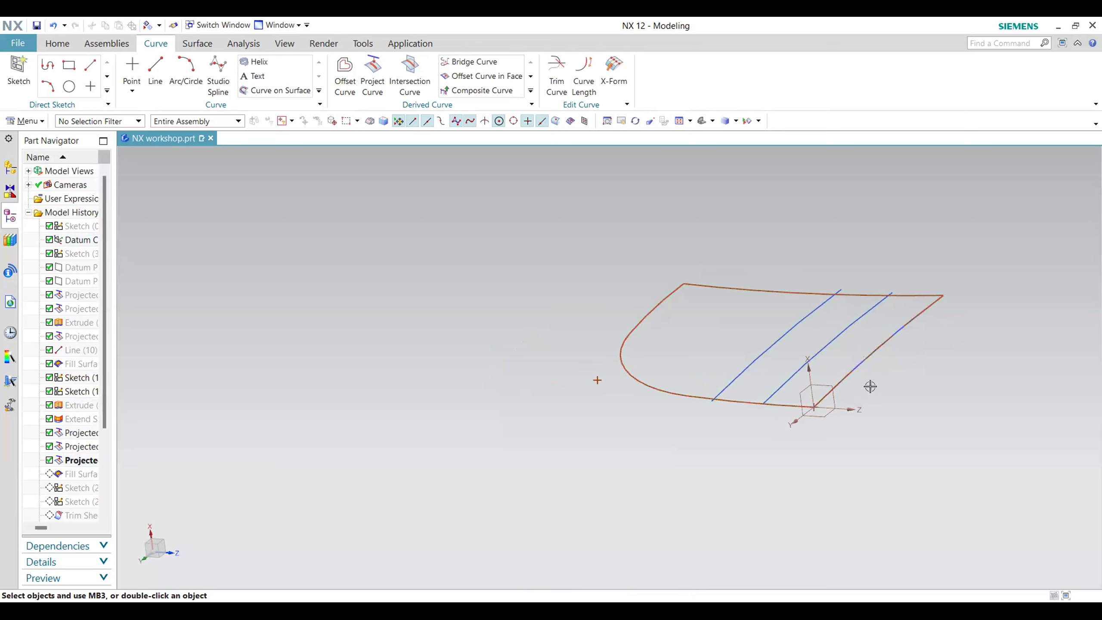
middle_drag(901, 391, 887, 384)
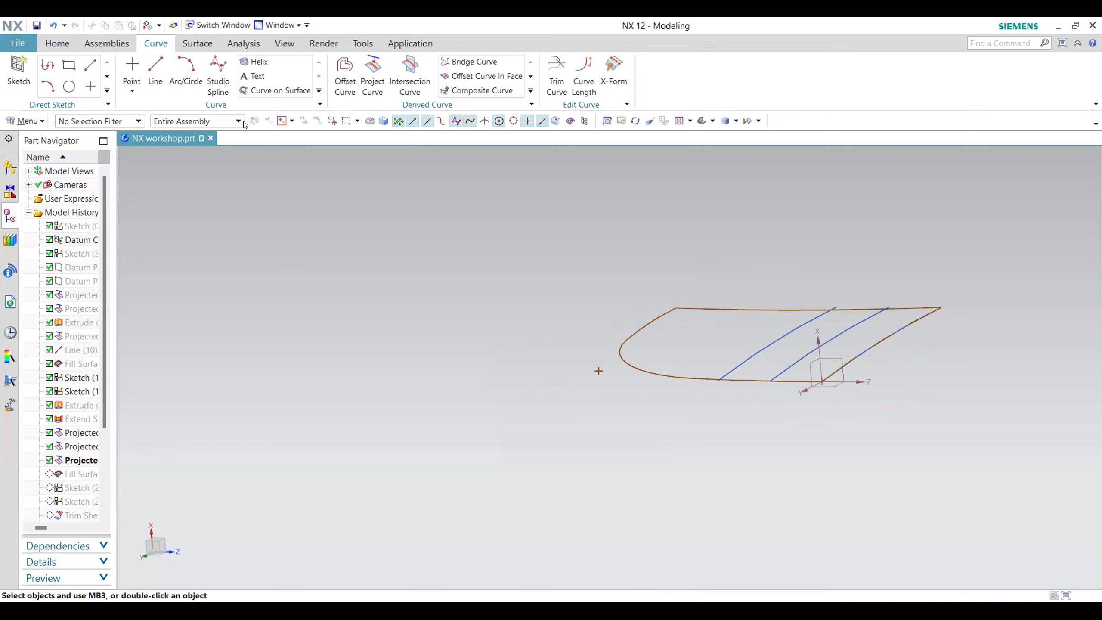
click(198, 44)
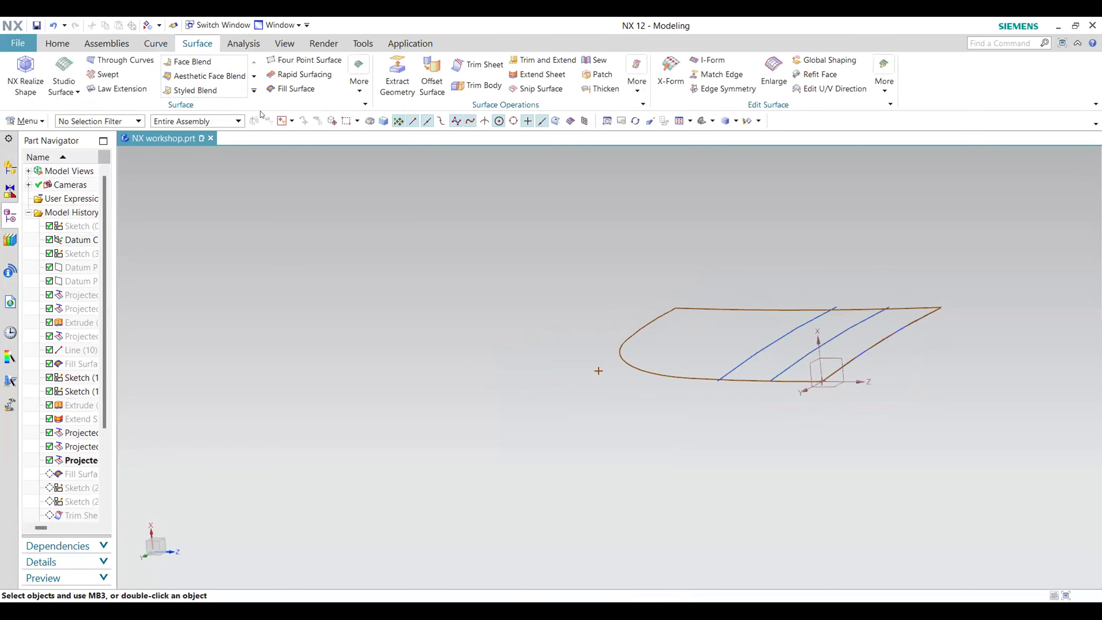
click(296, 89)
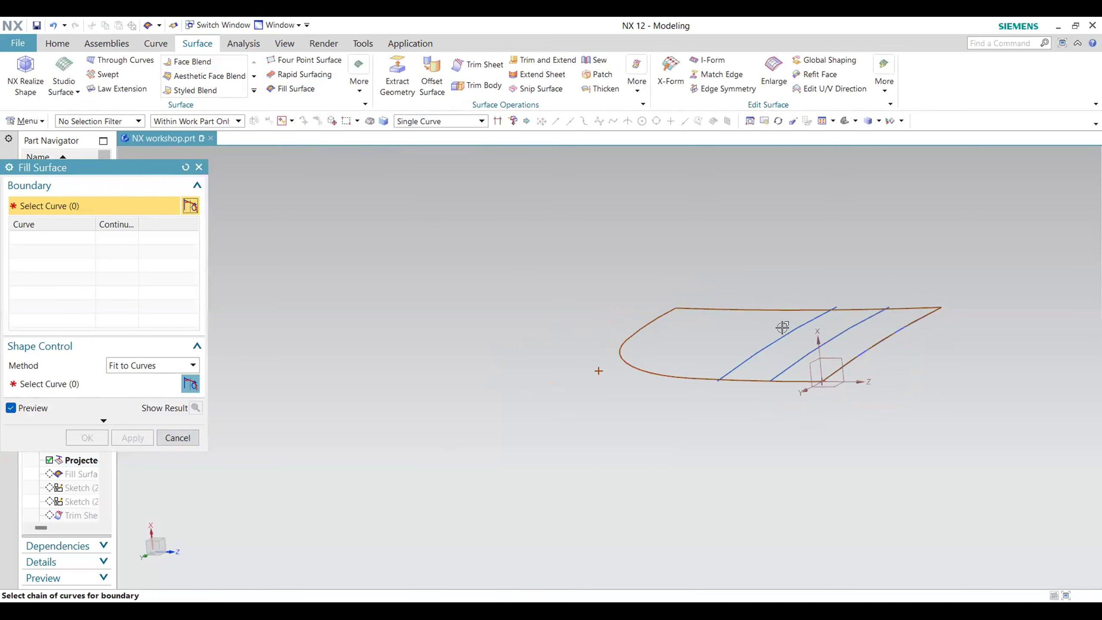
click(187, 437)
Step: Make the second Fill Surface feature, after the three projected curves, current and examine the surface within the projected outline
right_click(104, 473)
click(134, 360)
middle_drag(849, 418, 839, 451)
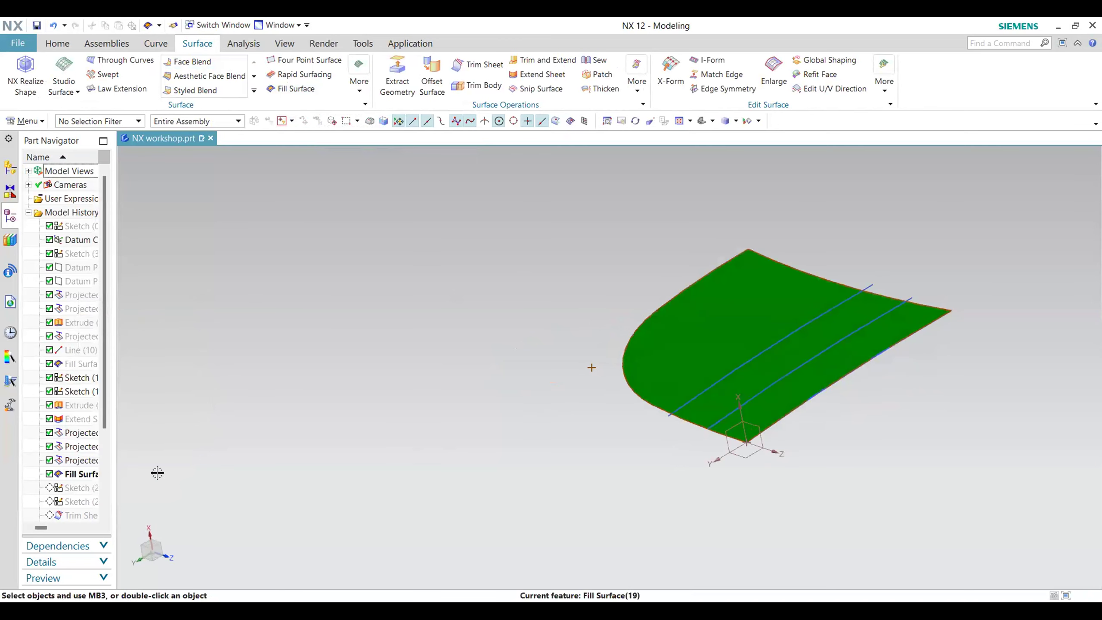
middle_drag(935, 402, 937, 400)
scroll(944, 393, up, 2)
scroll(946, 384, down, 2)
scroll(1006, 341, up, 2)
middle_drag(873, 358, 695, 347)
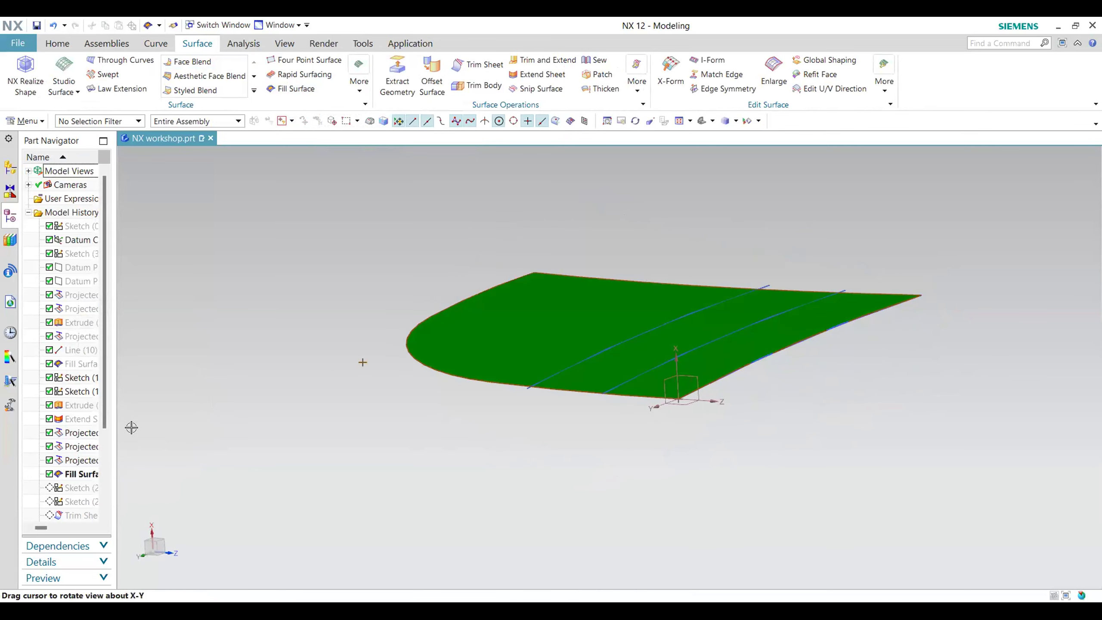
Step: Show the first fill surface again and compare it with the second fill surface from the side and edge-on
right_click(88, 363)
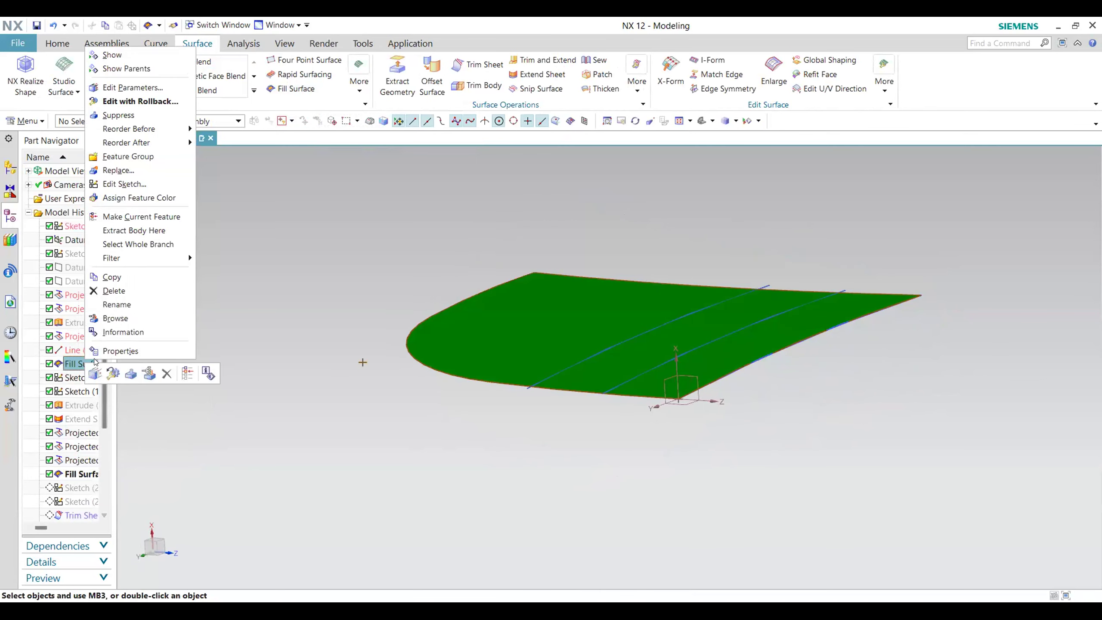
click(142, 56)
middle_drag(750, 400, 696, 393)
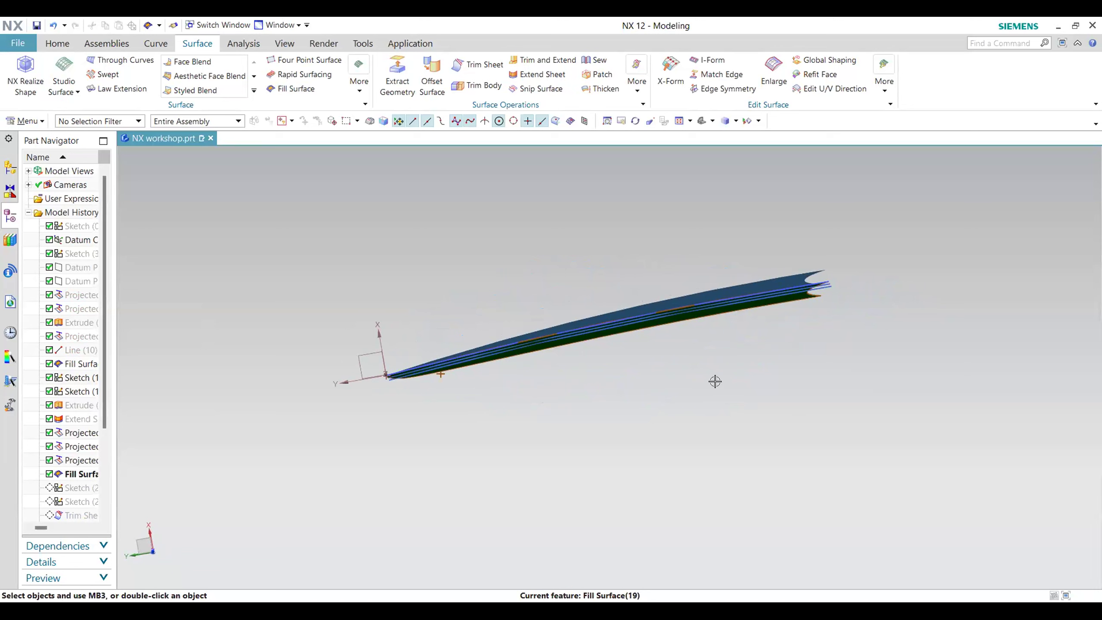
middle_drag(715, 381, 715, 381)
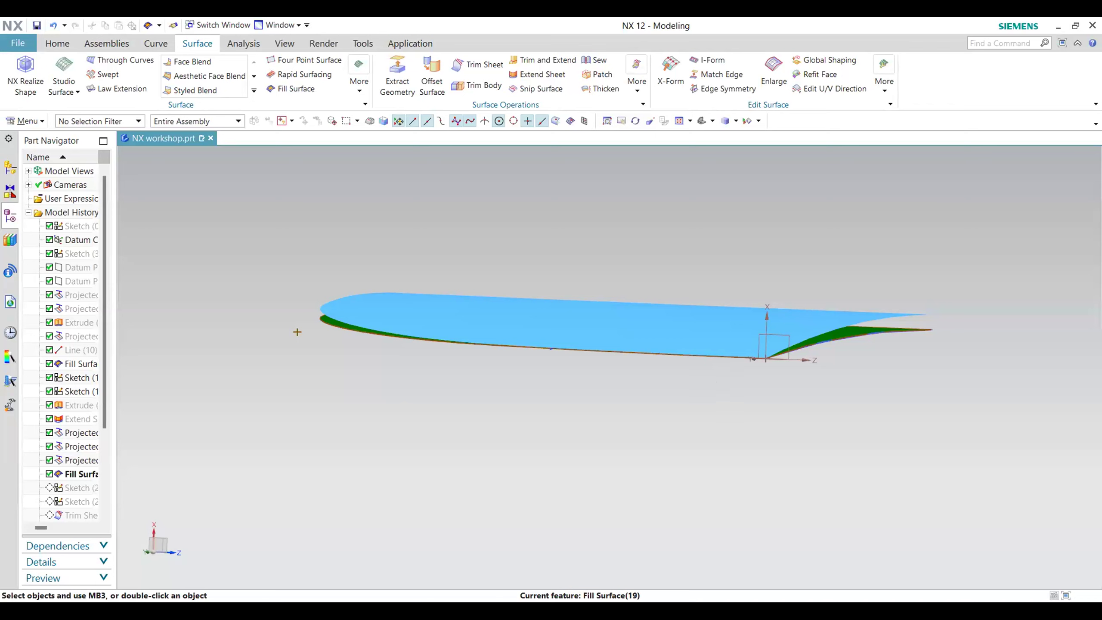
drag(327, 170, 401, 137)
drag(377, 176, 459, 136)
drag(439, 191, 496, 160)
mouse_move(226, 114)
mouse_down()
mouse_move(222, 159)
mouse_move(239, 121)
mouse_move(238, 141)
mouse_up()
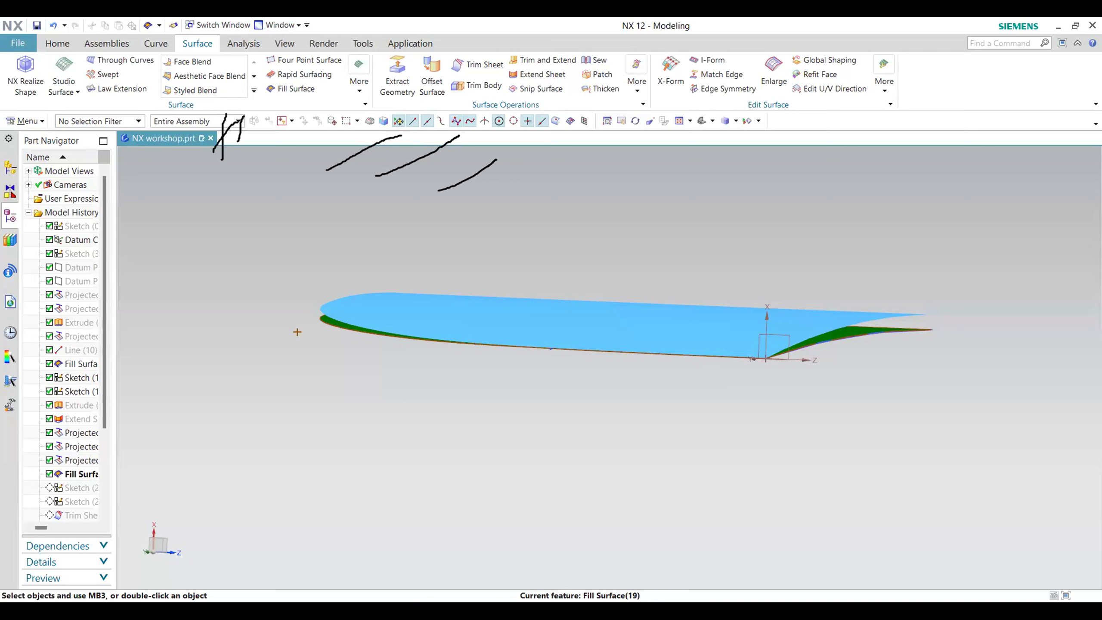
mouse_move(259, 130)
mouse_down()
mouse_move(279, 137)
mouse_move(272, 162)
mouse_move(275, 150)
mouse_up()
key(Escape)
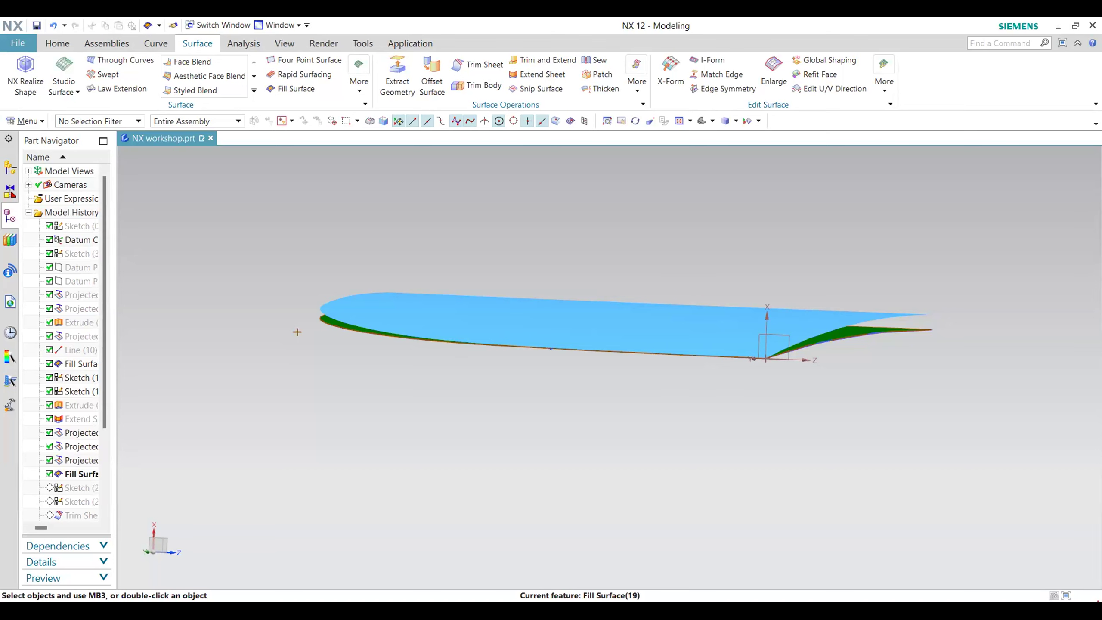
middle_drag(664, 390, 608, 368)
middle_drag(642, 424, 597, 408)
middle_drag(524, 407, 469, 280)
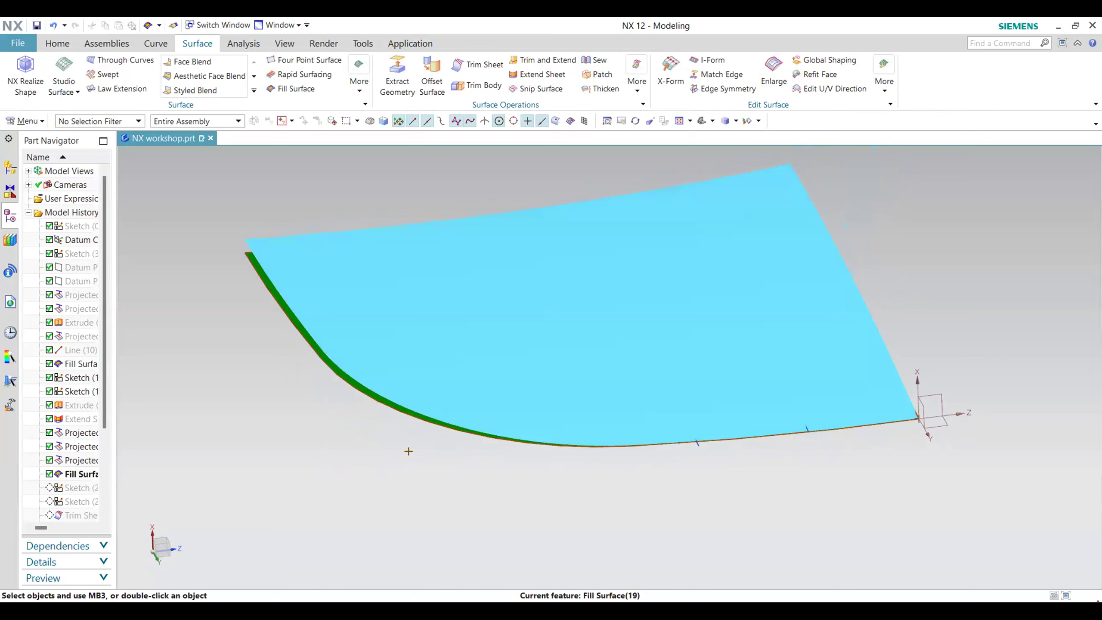
mouse_move(253, 111)
mouse_down()
mouse_move(233, 187)
mouse_move(232, 203)
mouse_move(244, 206)
mouse_move(347, 111)
mouse_up()
drag(256, 112, 265, 102)
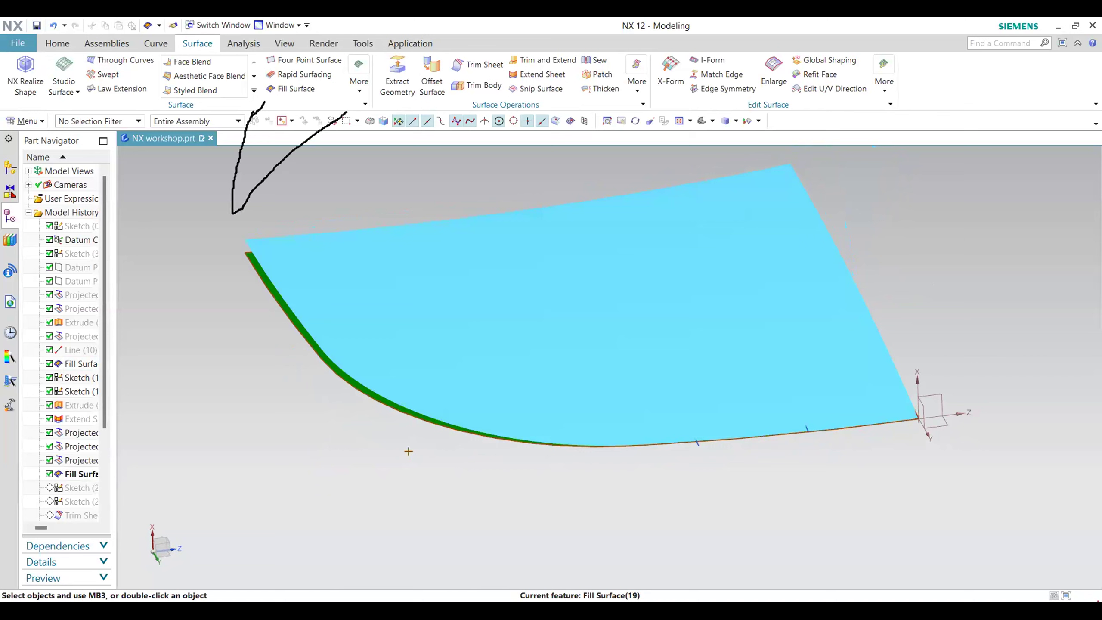
mouse_move(251, 108)
mouse_down()
mouse_move(232, 189)
mouse_move(248, 204)
mouse_move(335, 112)
mouse_up()
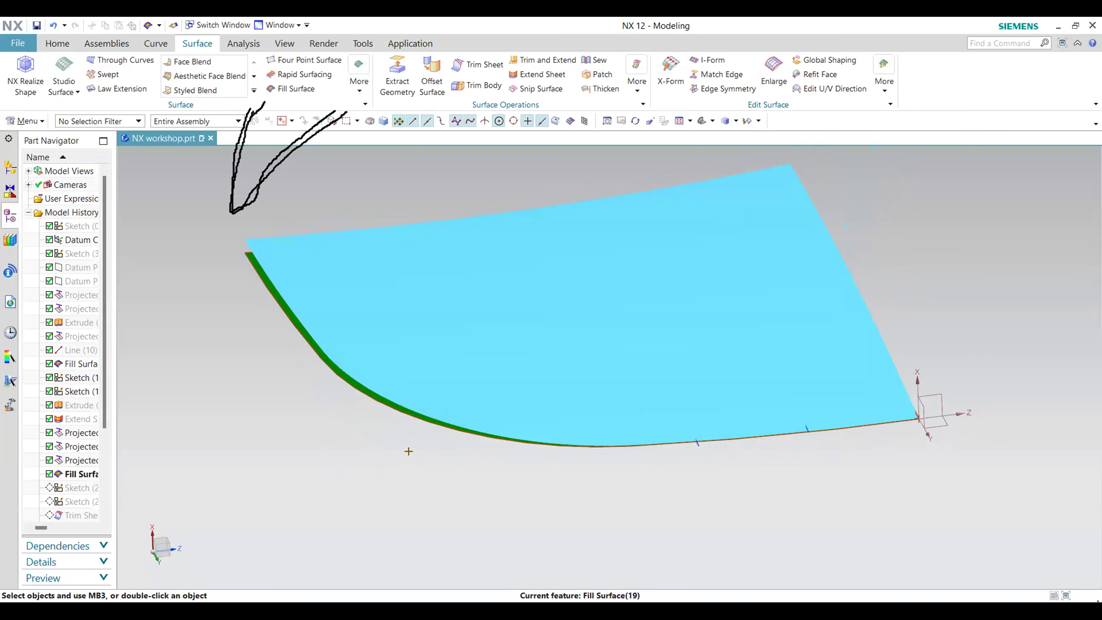
mouse_move(248, 106)
mouse_down()
mouse_move(182, 156)
mouse_move(226, 198)
mouse_move(251, 111)
mouse_up()
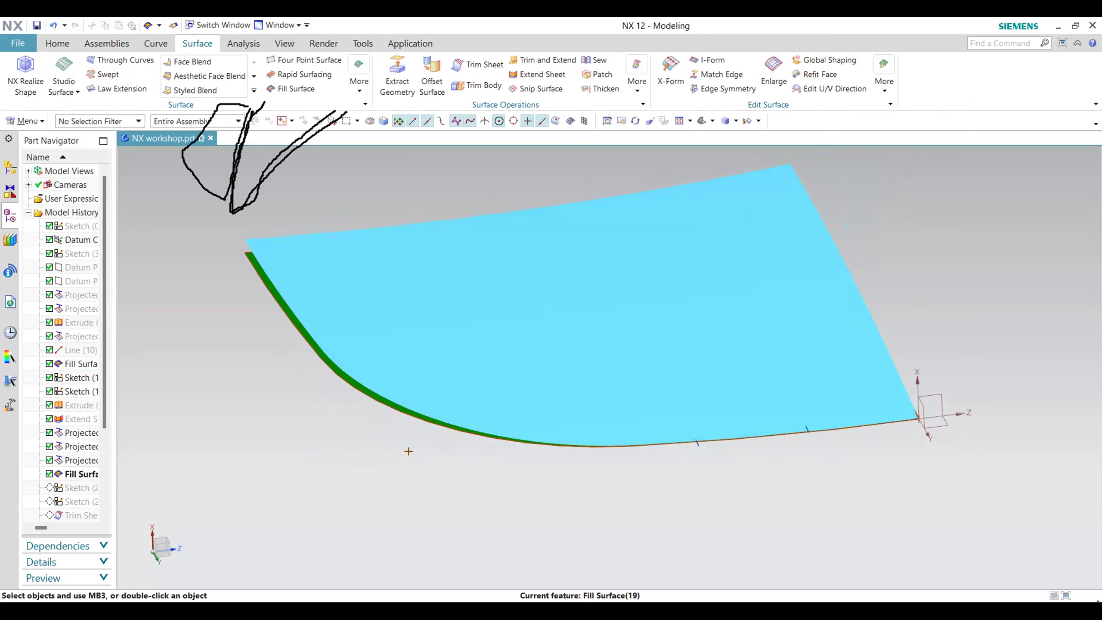
Step: Make the two sketches after the second fill surface current in turn and examine their curves from the side
right_click(80, 488)
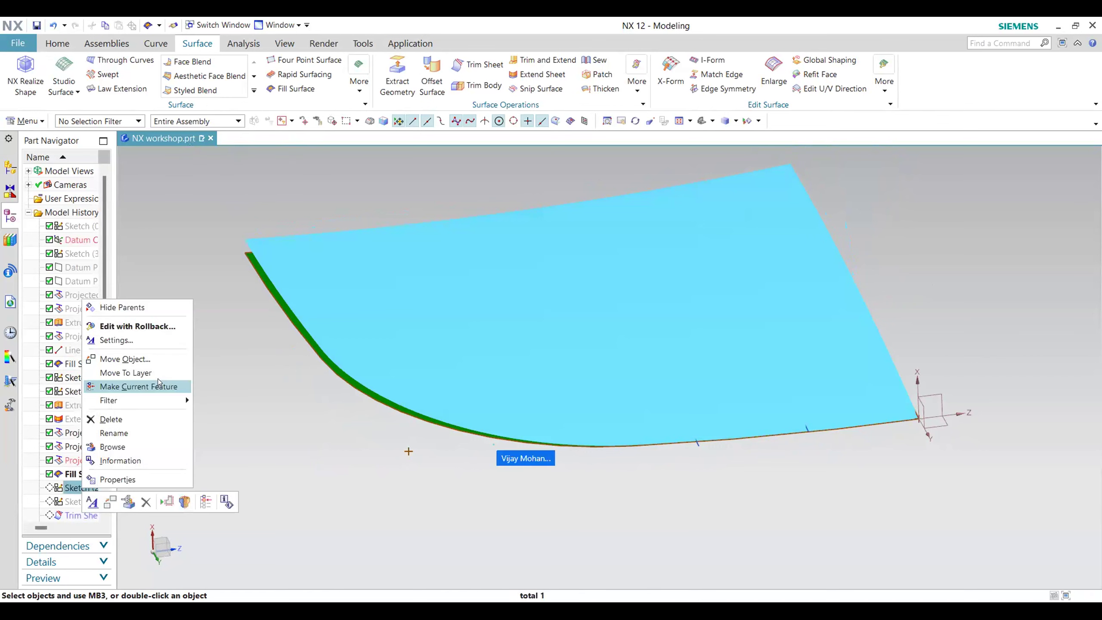
click(159, 385)
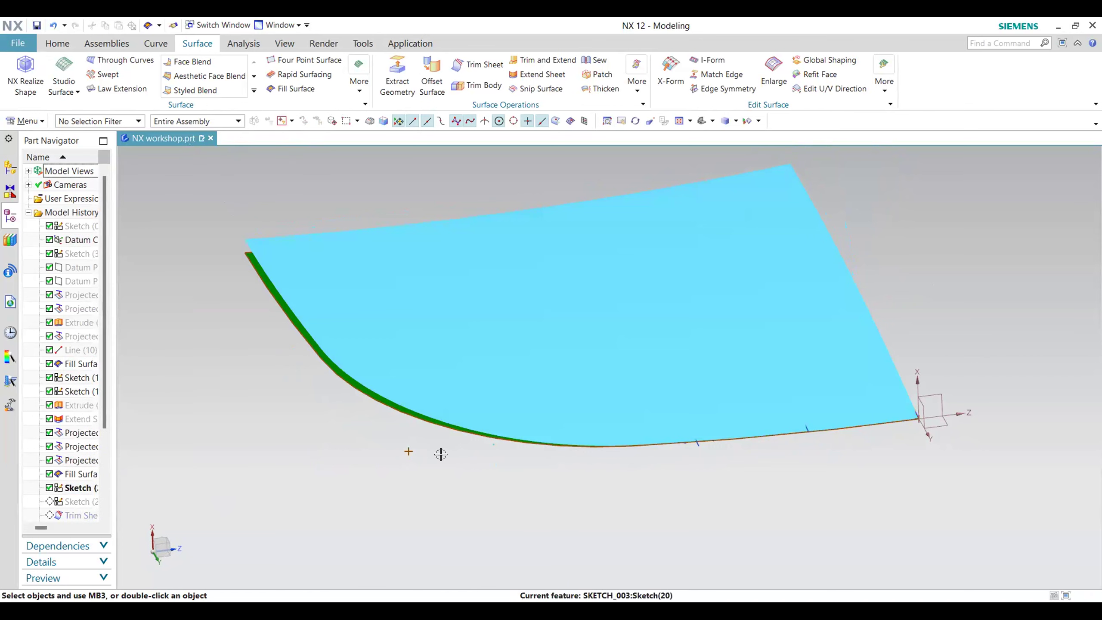
right_click(83, 502)
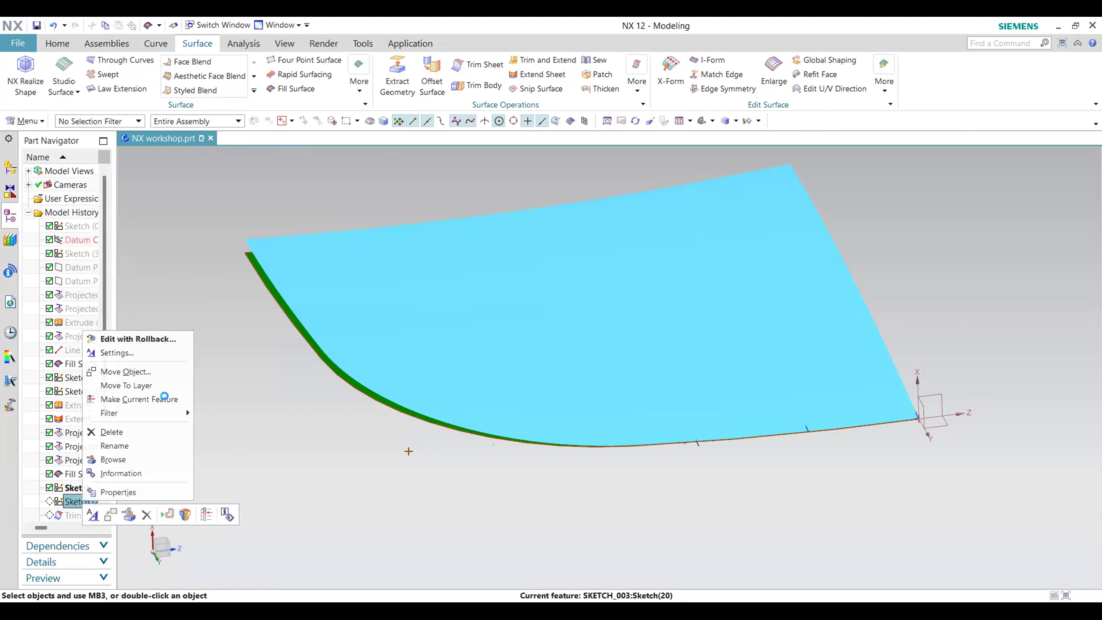
middle_drag(642, 445, 630, 383)
middle_drag(718, 352, 760, 326)
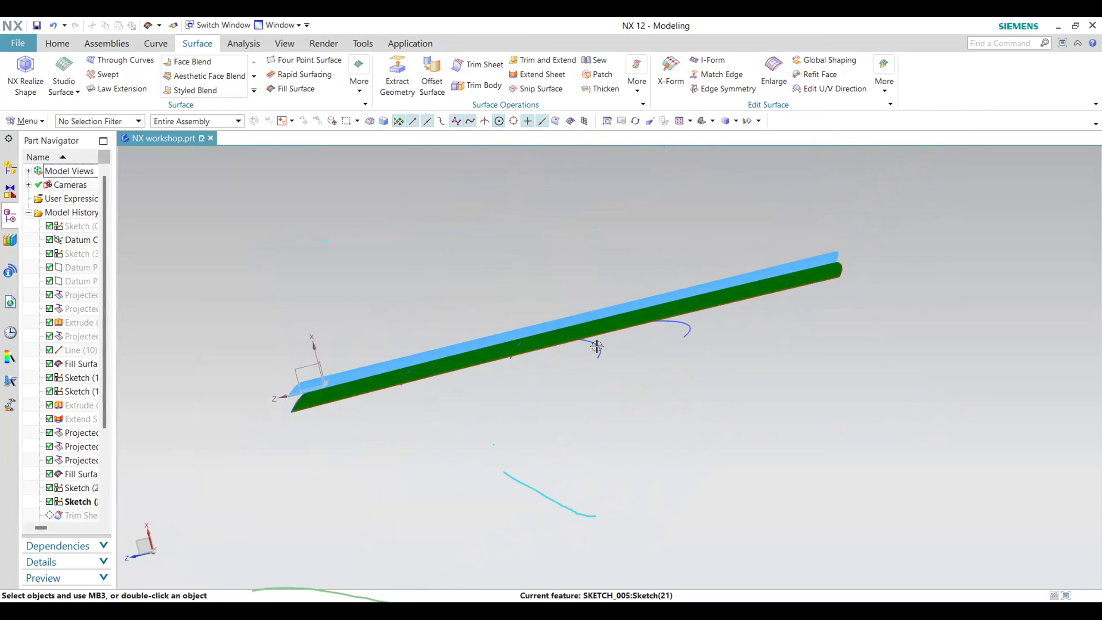
Step: Open the first sketch after the second fill surface, try an extra arc across the sheet beside the two existing arcs, and undo it
double_click(82, 483)
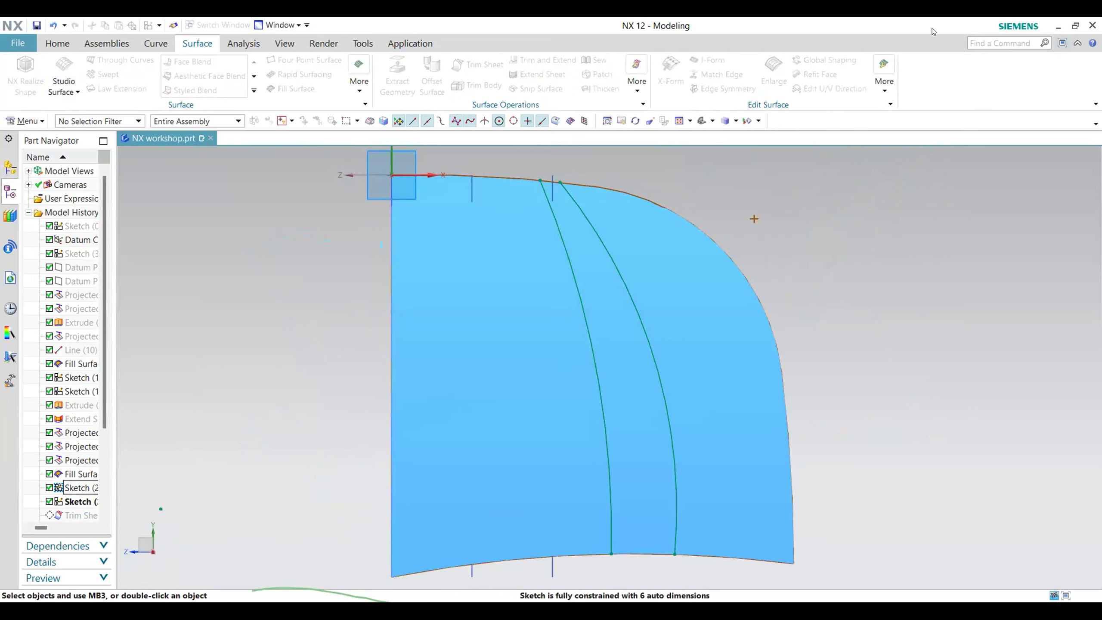
click(58, 44)
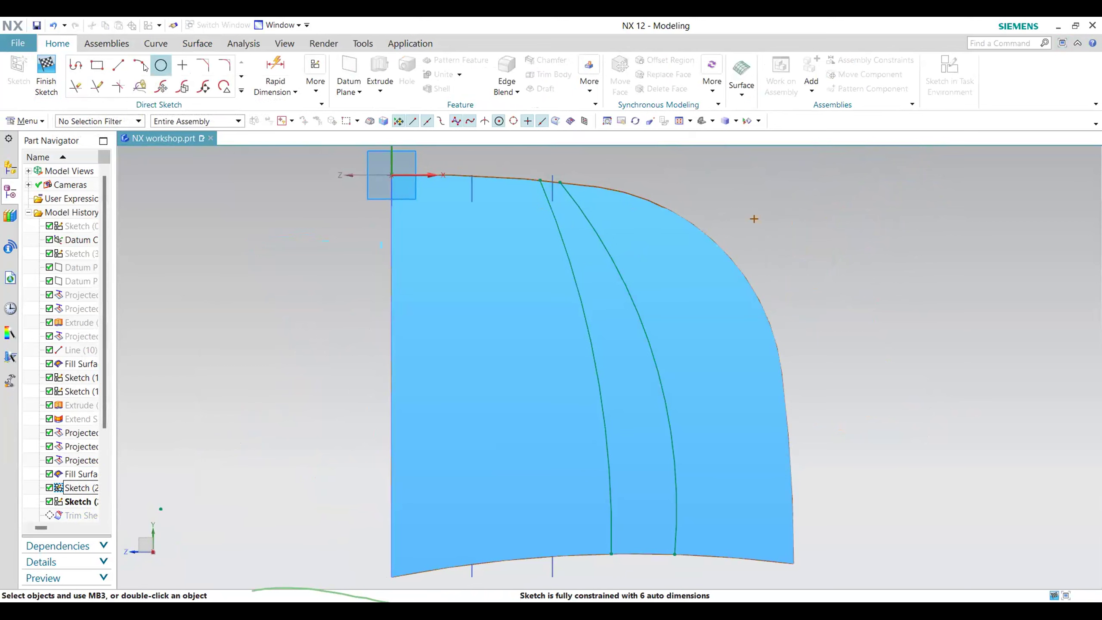
key(a)
click(522, 179)
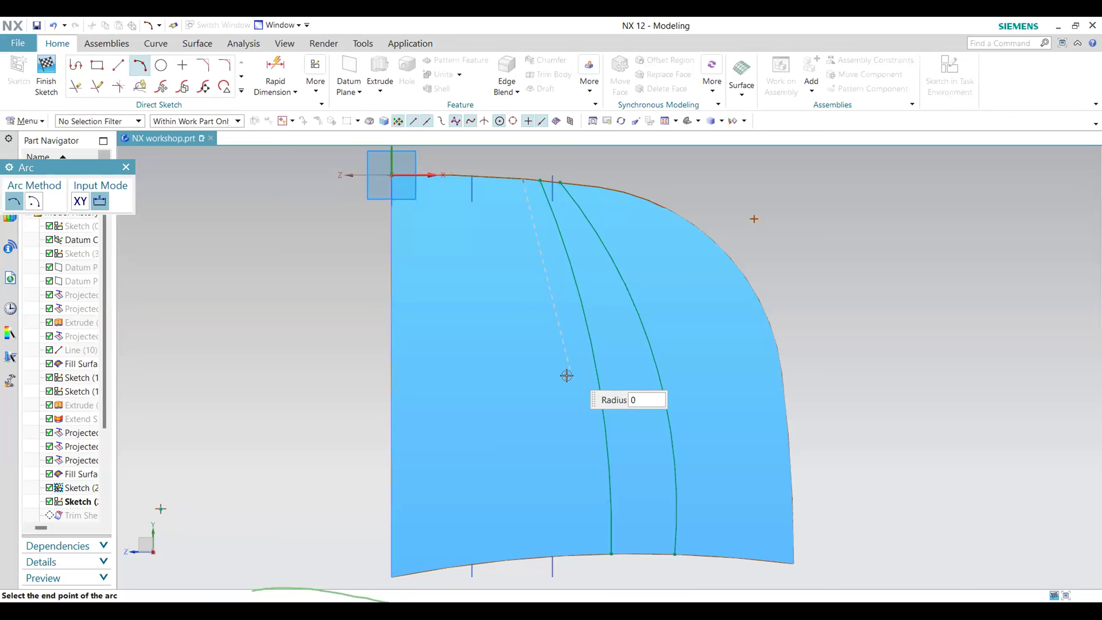
click(562, 530)
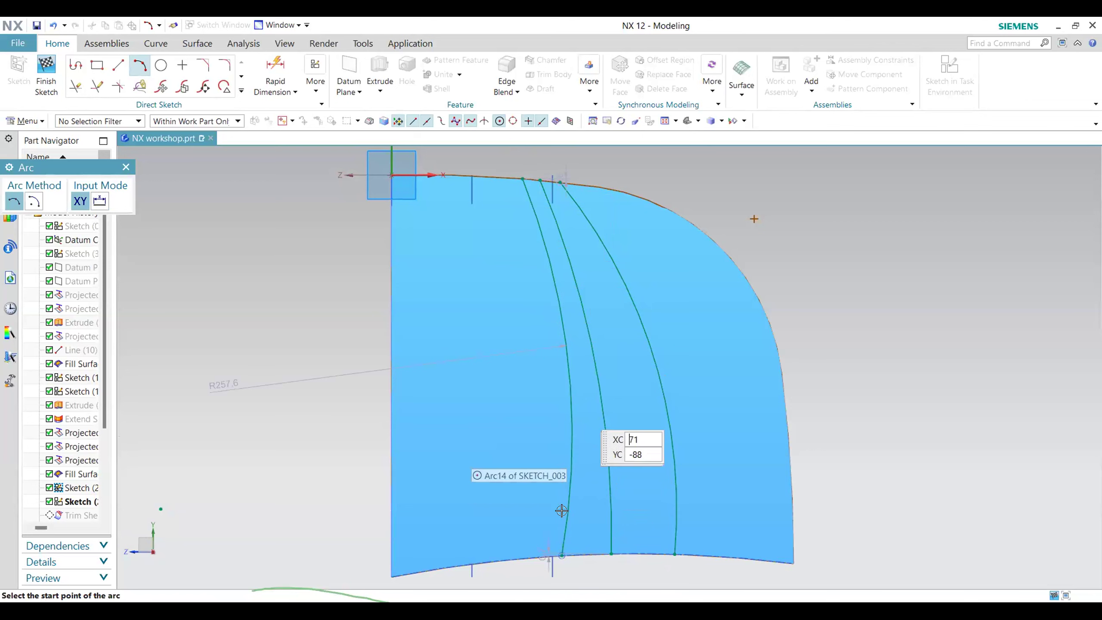
key(ctrl+z)
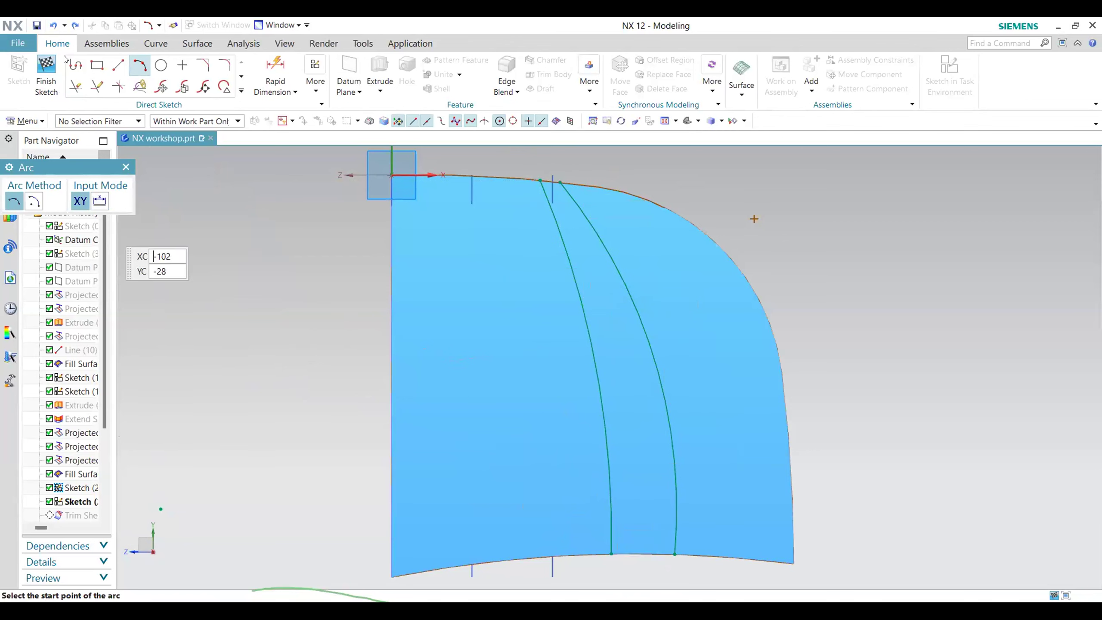
click(45, 72)
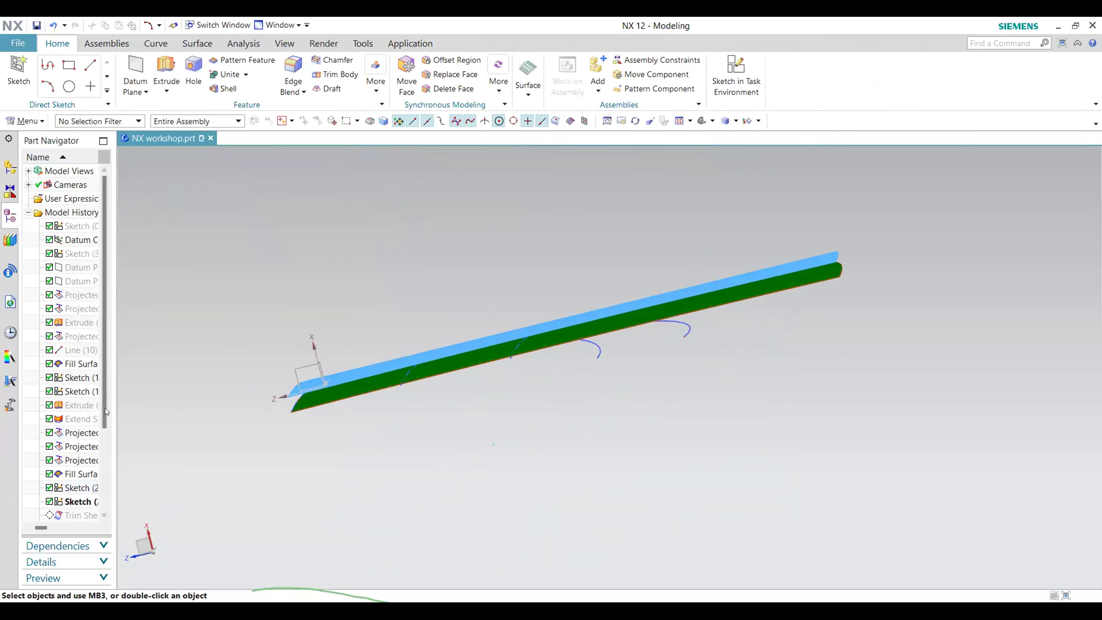
Step: Hide the first fill surface and examine the second fill surface with the sketch curves
scroll(106, 411, down, 3)
middle_drag(599, 402, 603, 364)
click(575, 310)
right_click(618, 344)
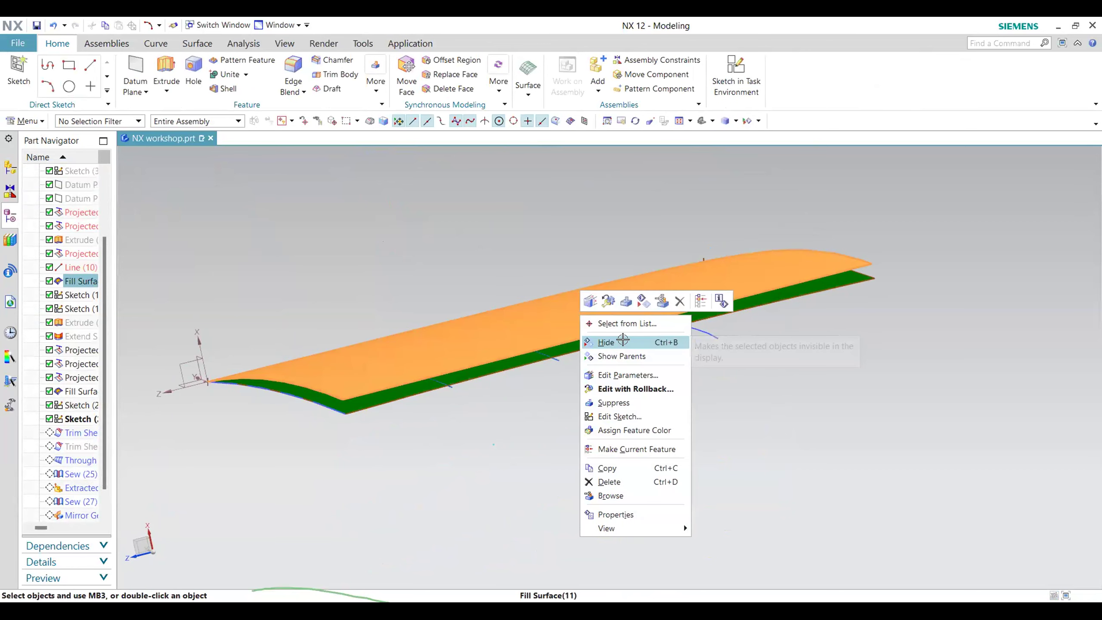
click(624, 343)
middle_drag(684, 375, 727, 395)
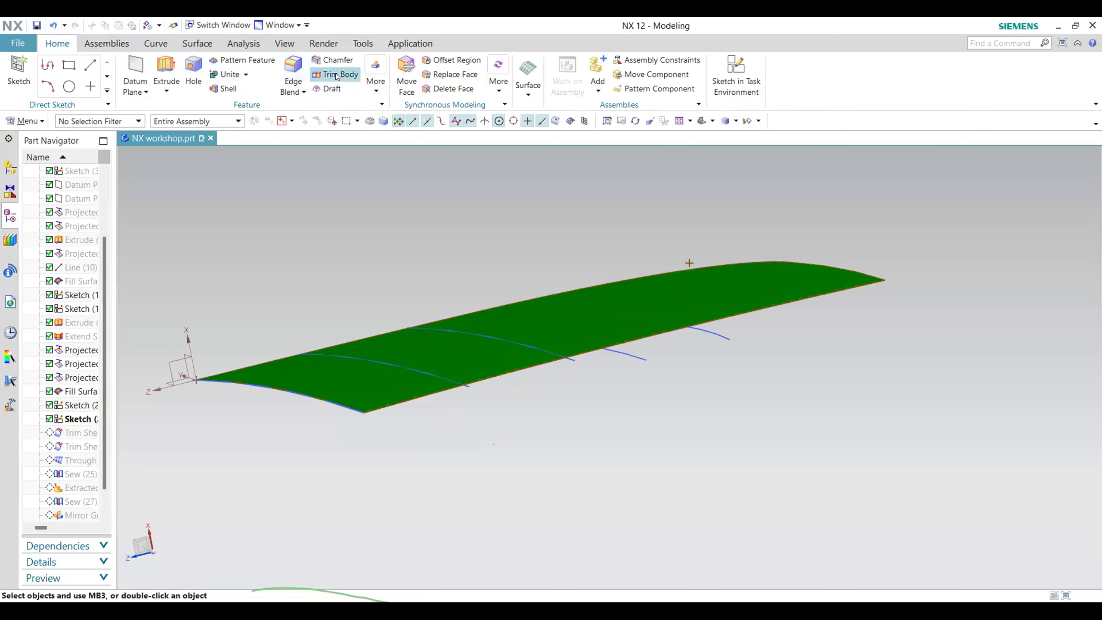
click(198, 43)
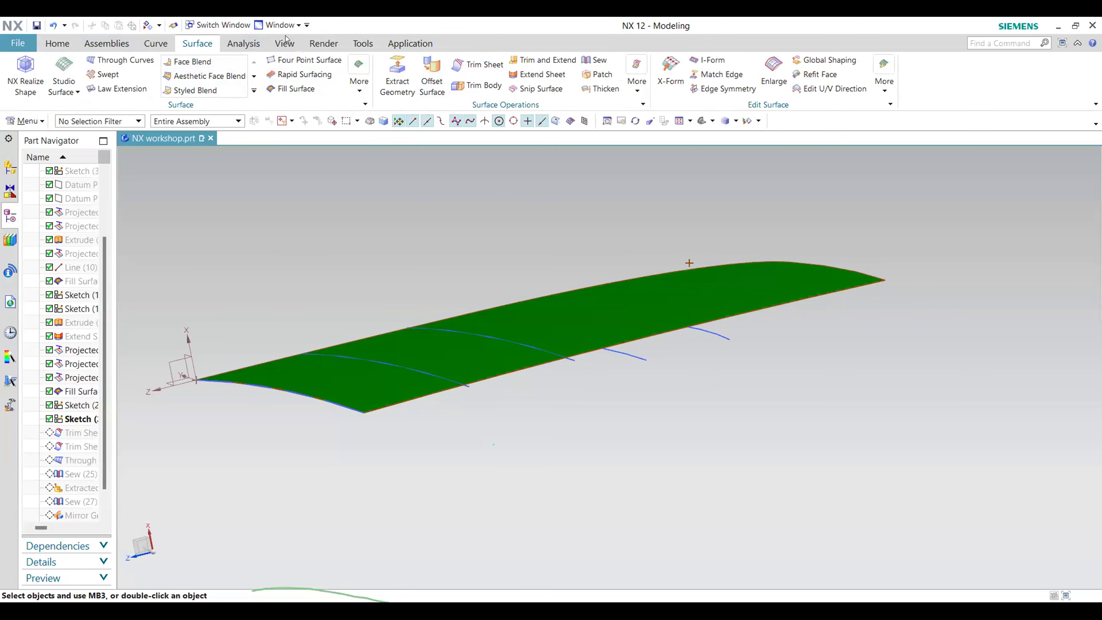
click(479, 64)
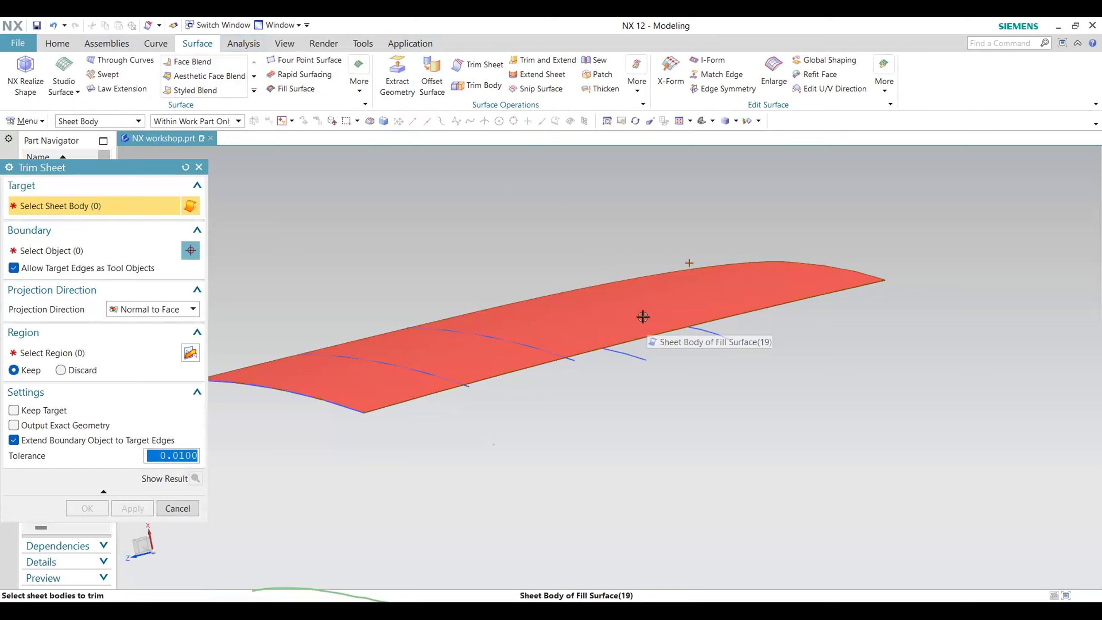
click(685, 395)
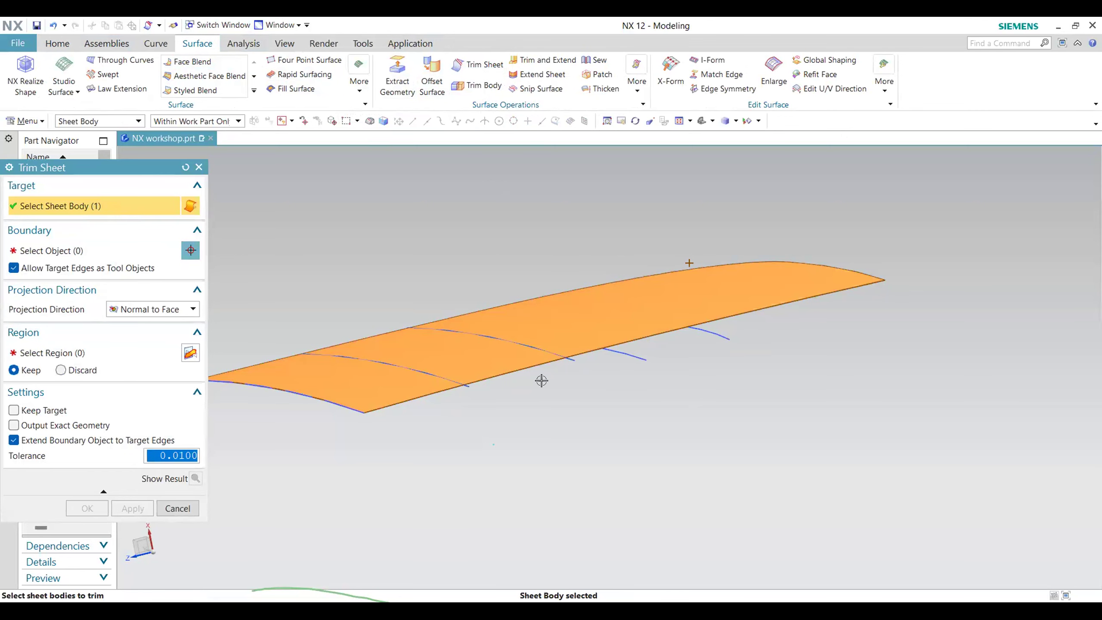
click(175, 507)
Step: Make the first Trim Sheet feature current and examine the trimmed upper sheet against the second fill surface
middle_drag(732, 384, 603, 338)
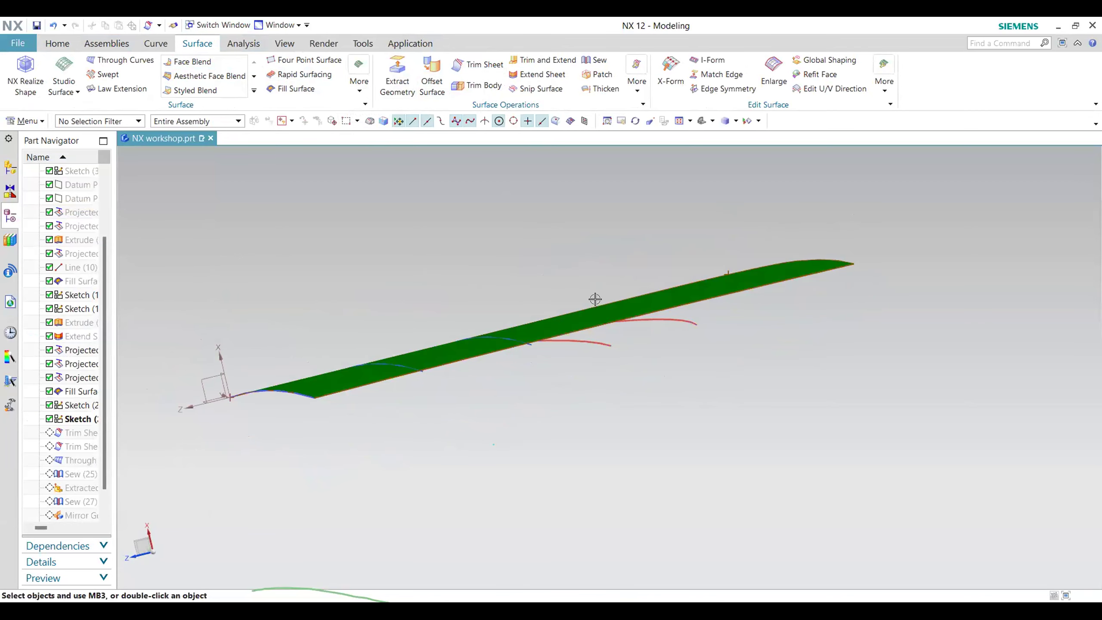
middle_drag(678, 366, 594, 294)
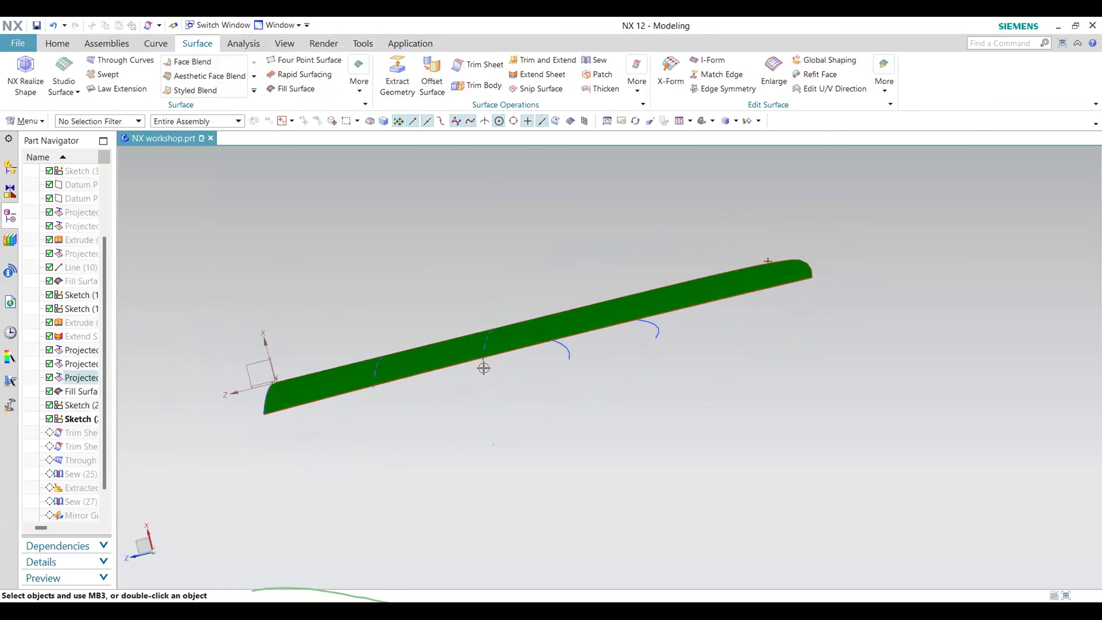
right_click(78, 434)
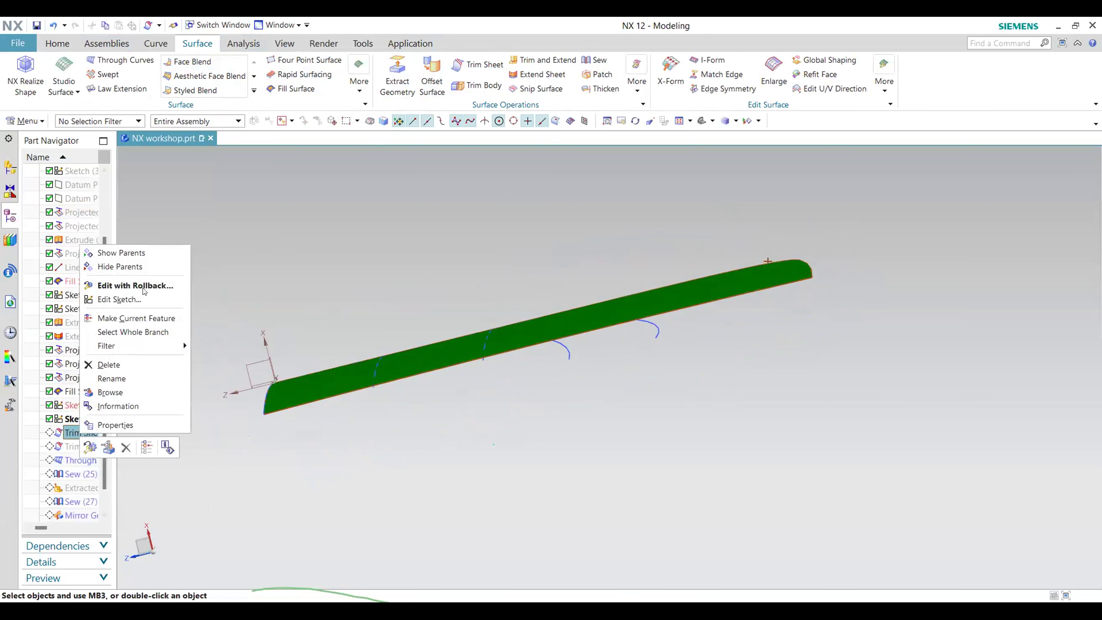
click(130, 319)
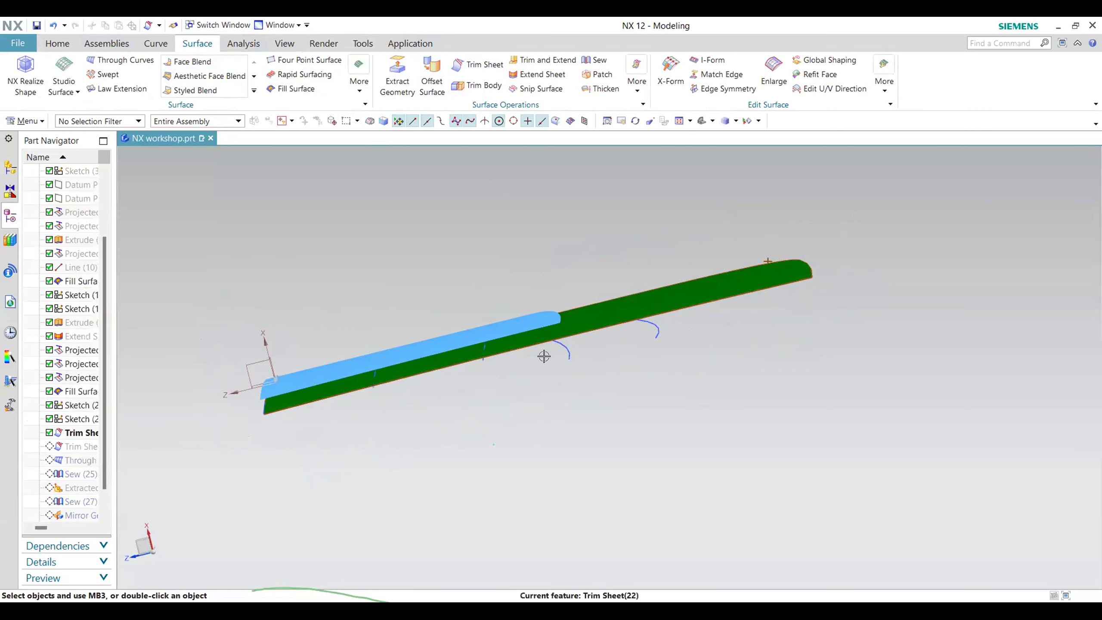
middle_drag(539, 411, 594, 327)
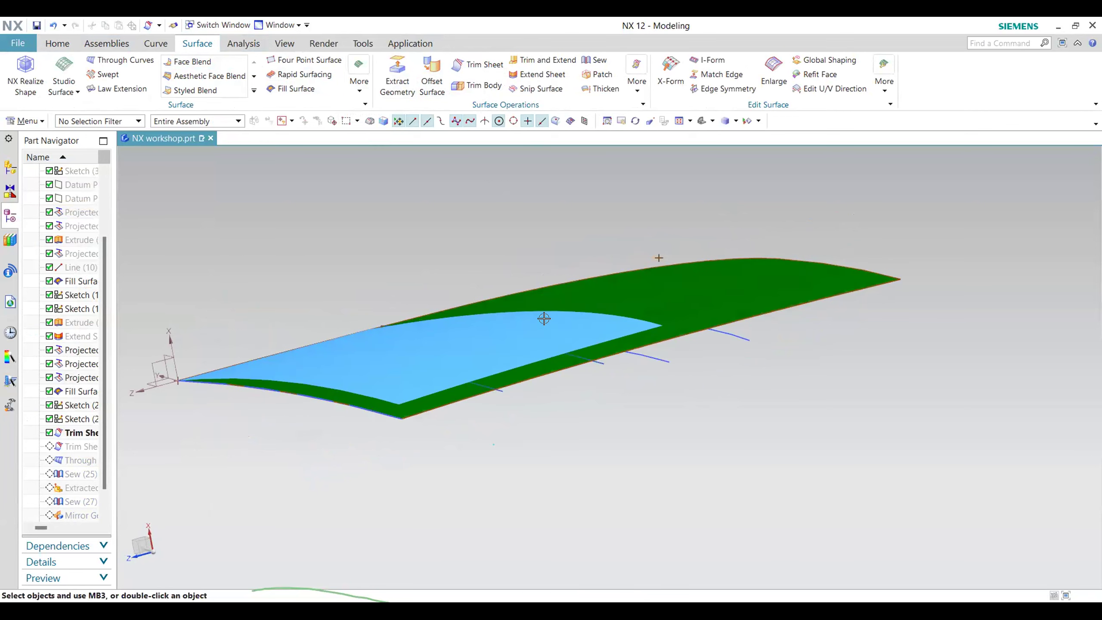
right_click(94, 452)
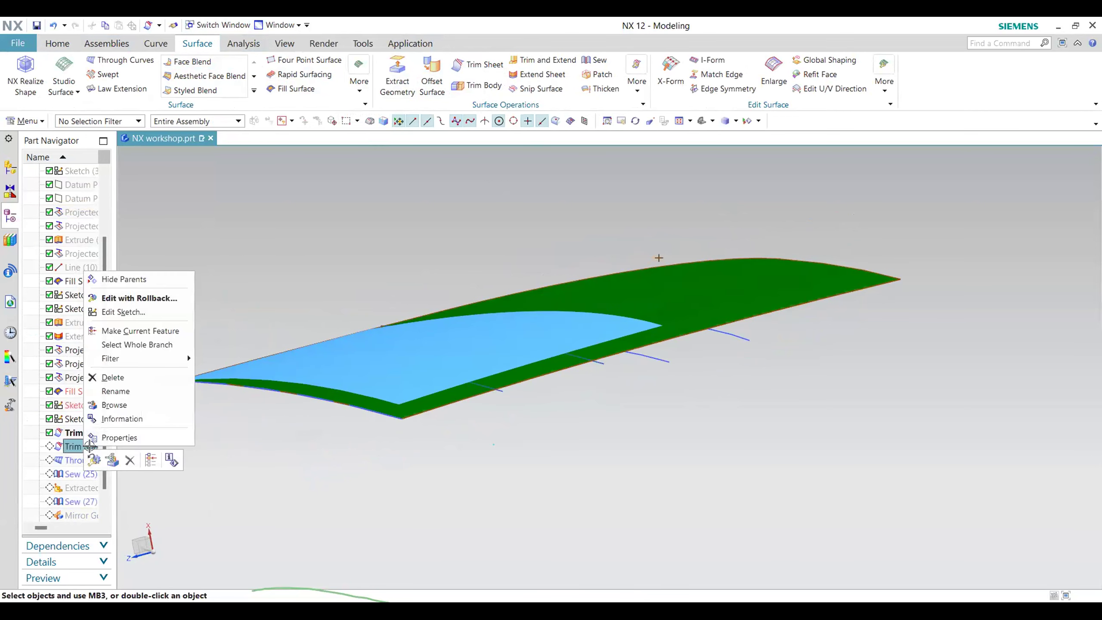
Step: Hide the second fill surface and examine the trimmed first sheet beside the trimming arcs and projected outline
right_click(828, 292)
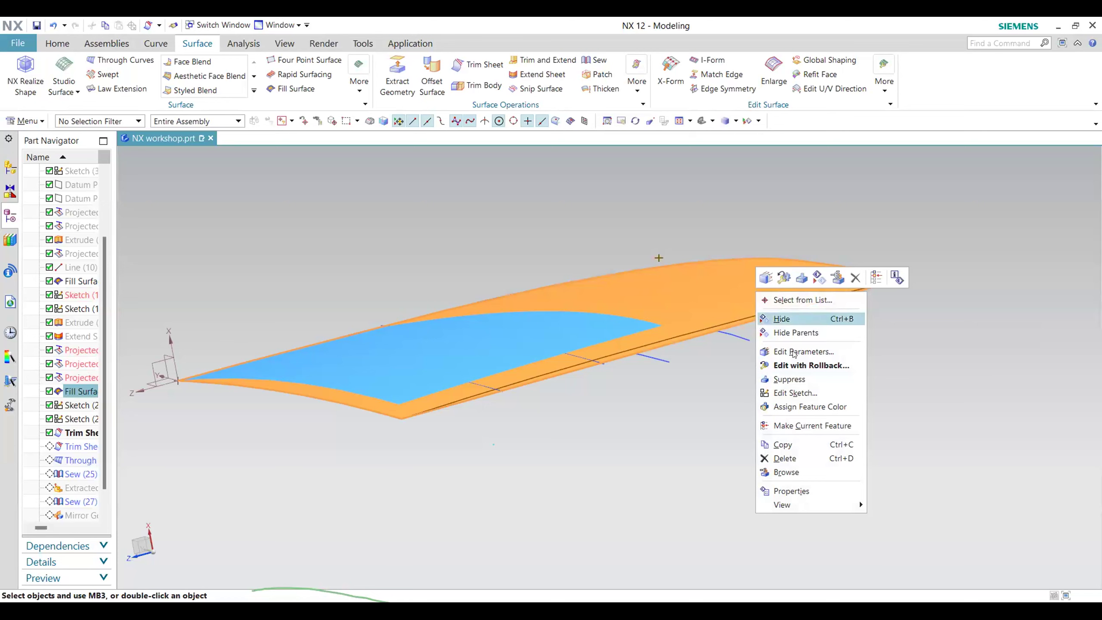
key(ctrl+b)
middle_drag(750, 368, 612, 388)
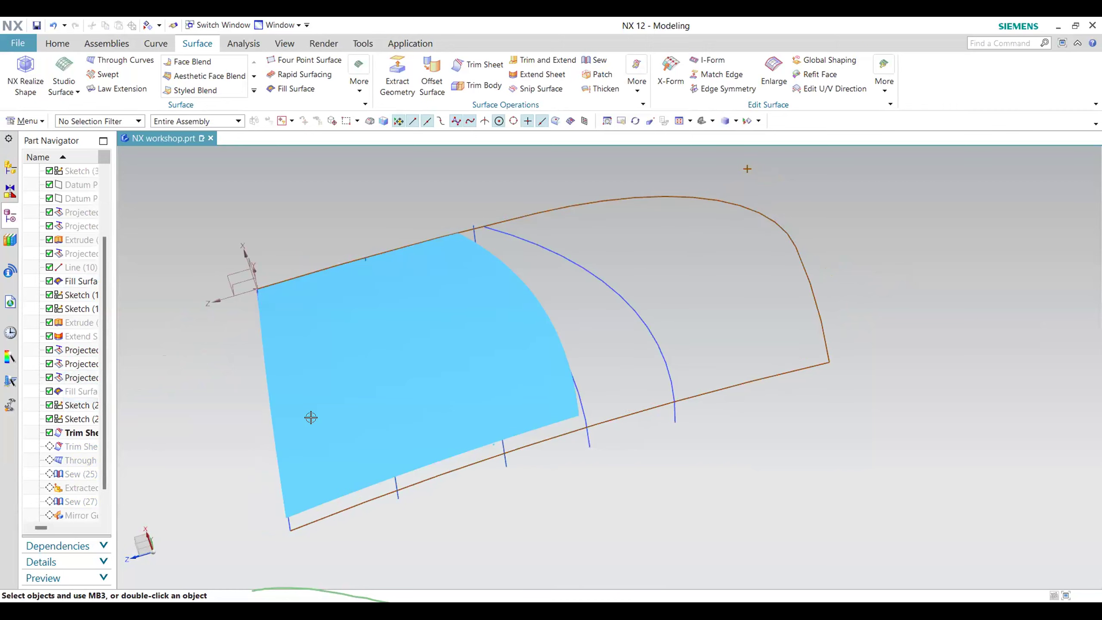
middle_drag(650, 468, 595, 454)
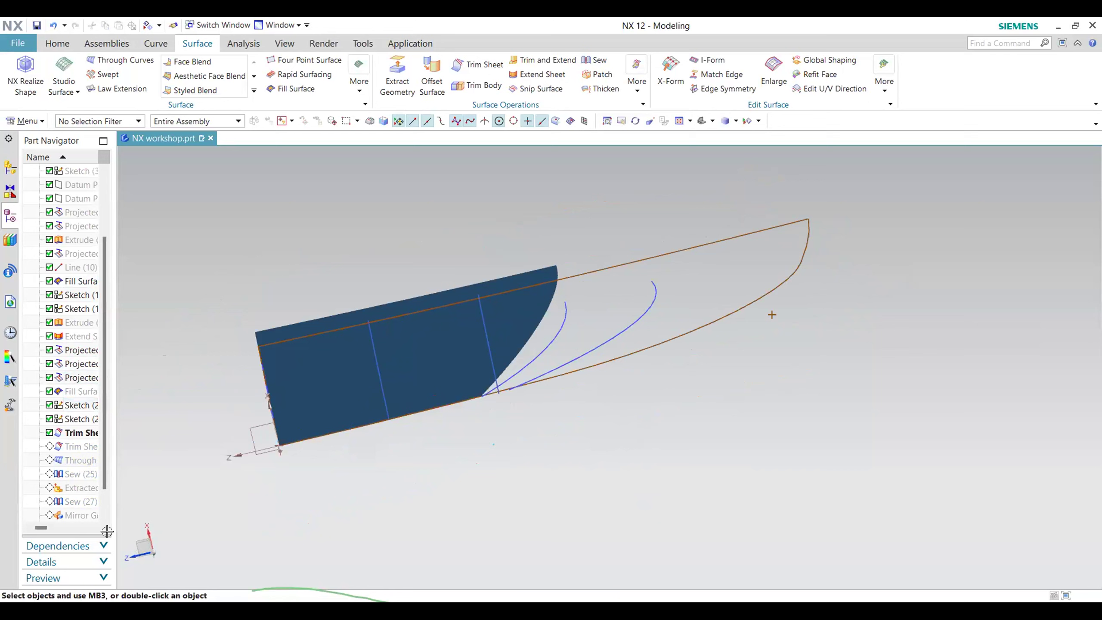
Step: Make the second Trim Sheet feature current and examine both trimmed sheets with the gap between them
right_click(75, 448)
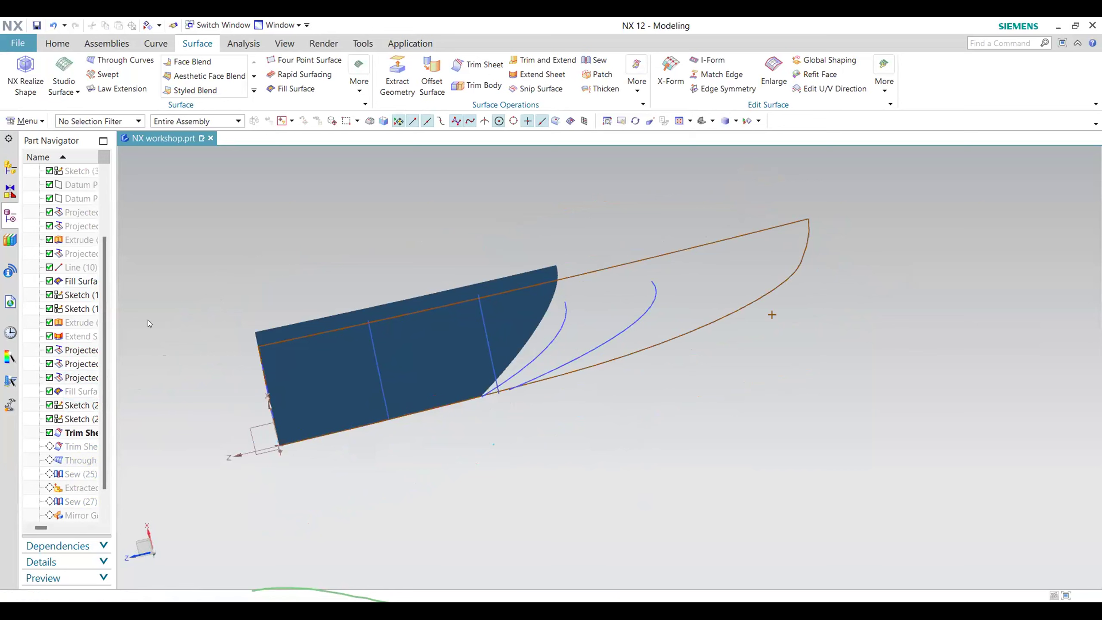
middle_drag(714, 418, 682, 419)
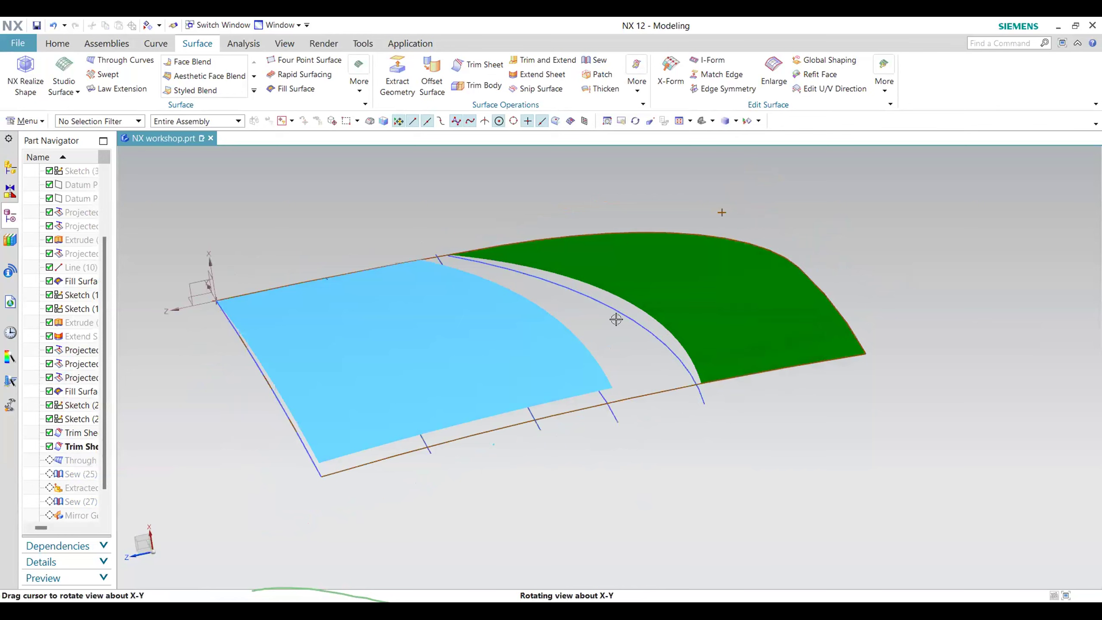
middle_drag(616, 319, 667, 332)
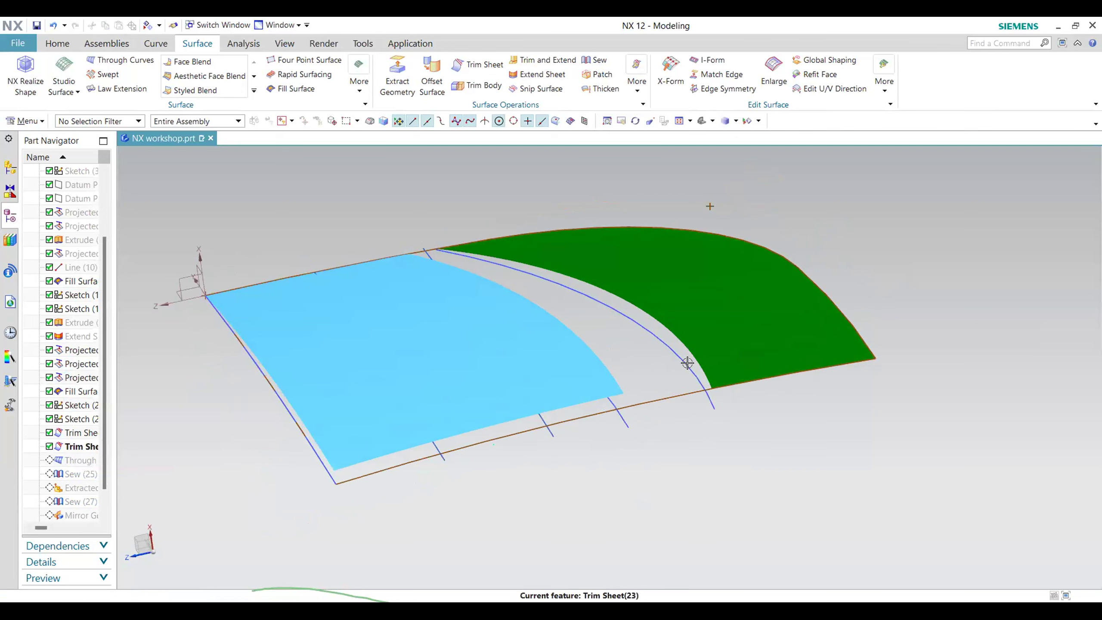
click(482, 65)
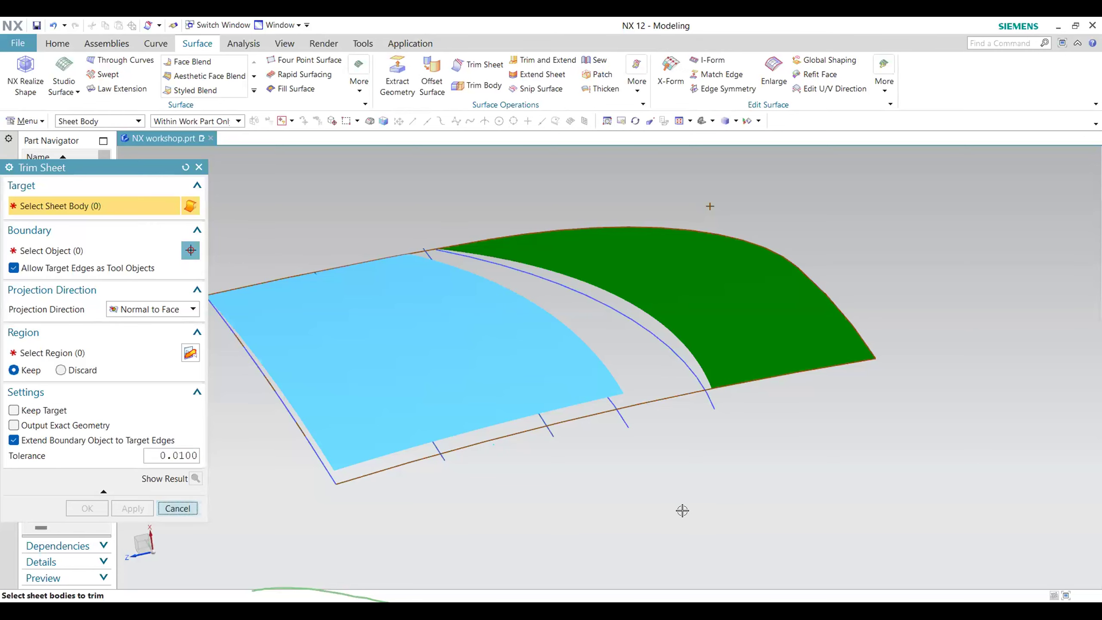
middle_drag(718, 485, 475, 374)
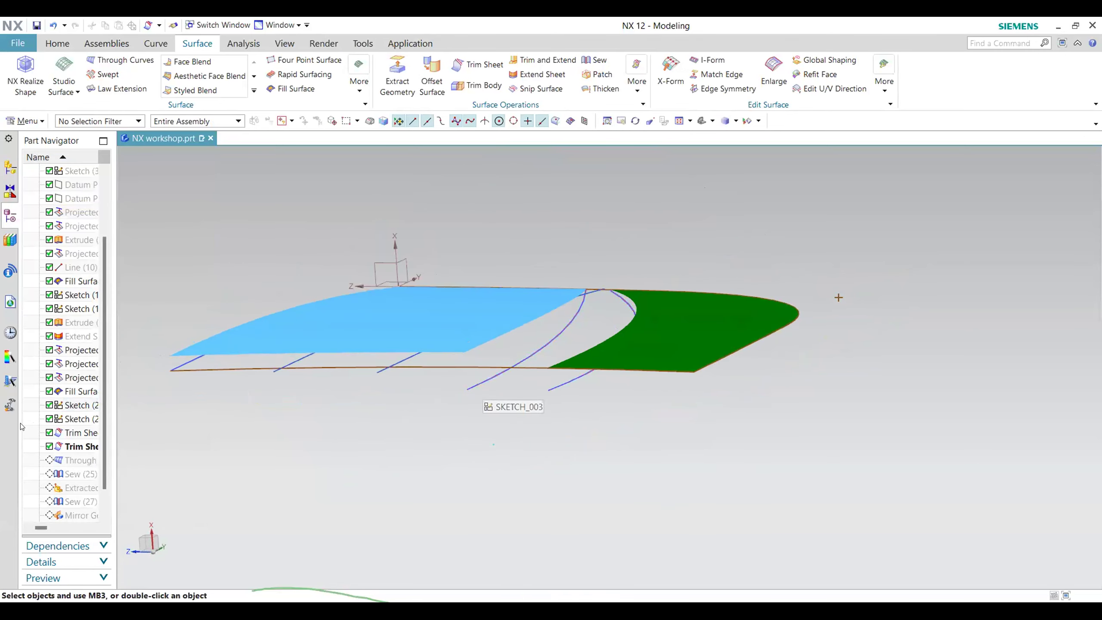
Step: Hide the sketch that holds the two trimming arcs
right_click(85, 406)
click(79, 422)
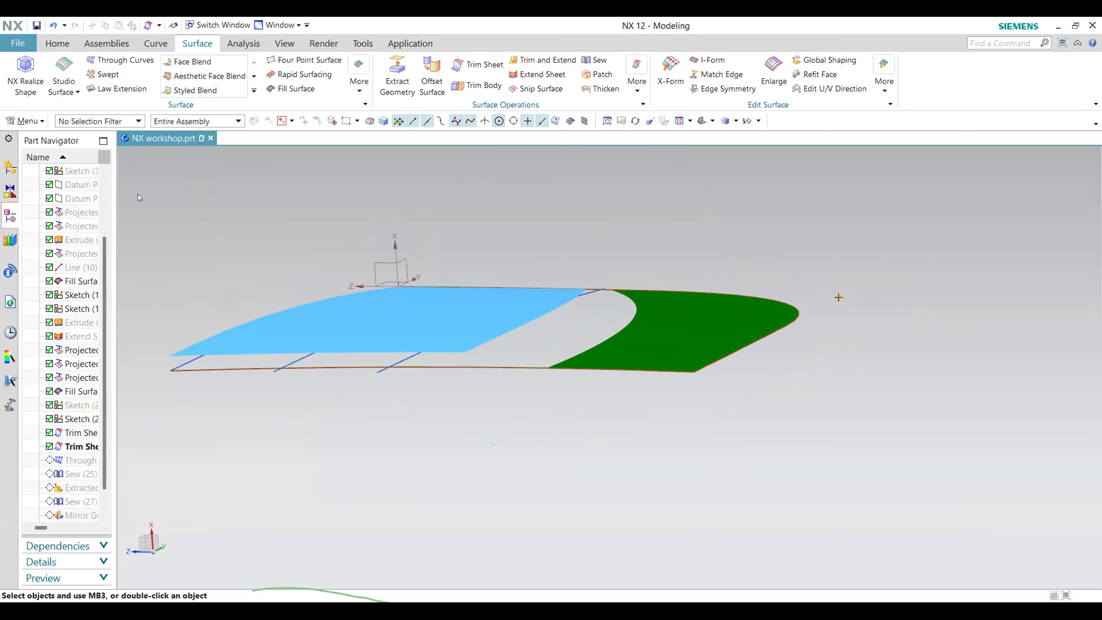
right_click(80, 418)
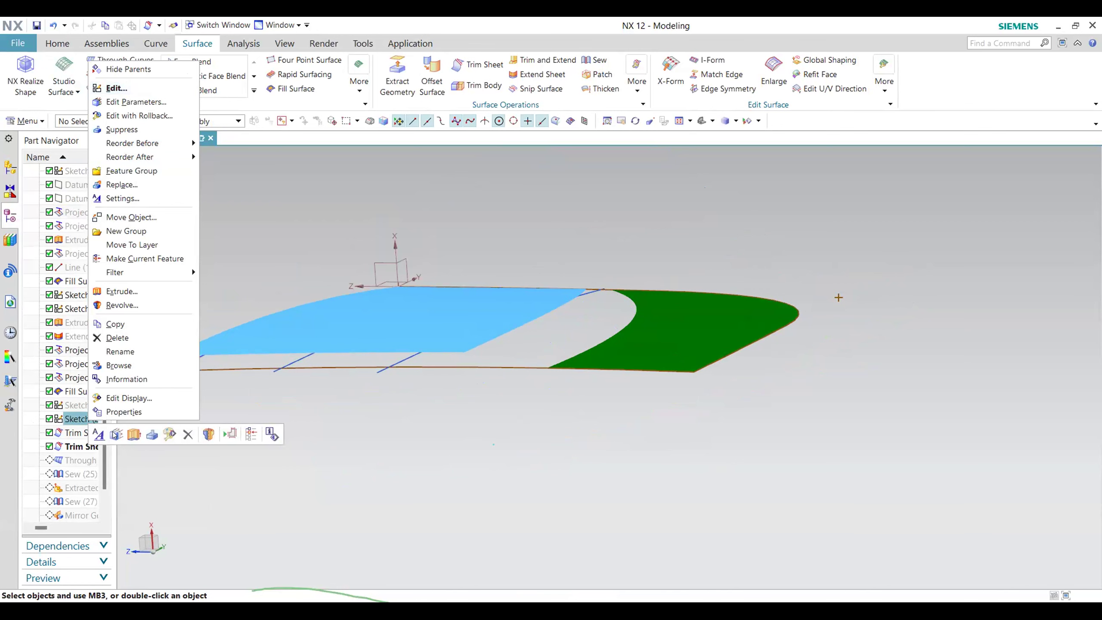
click(265, 419)
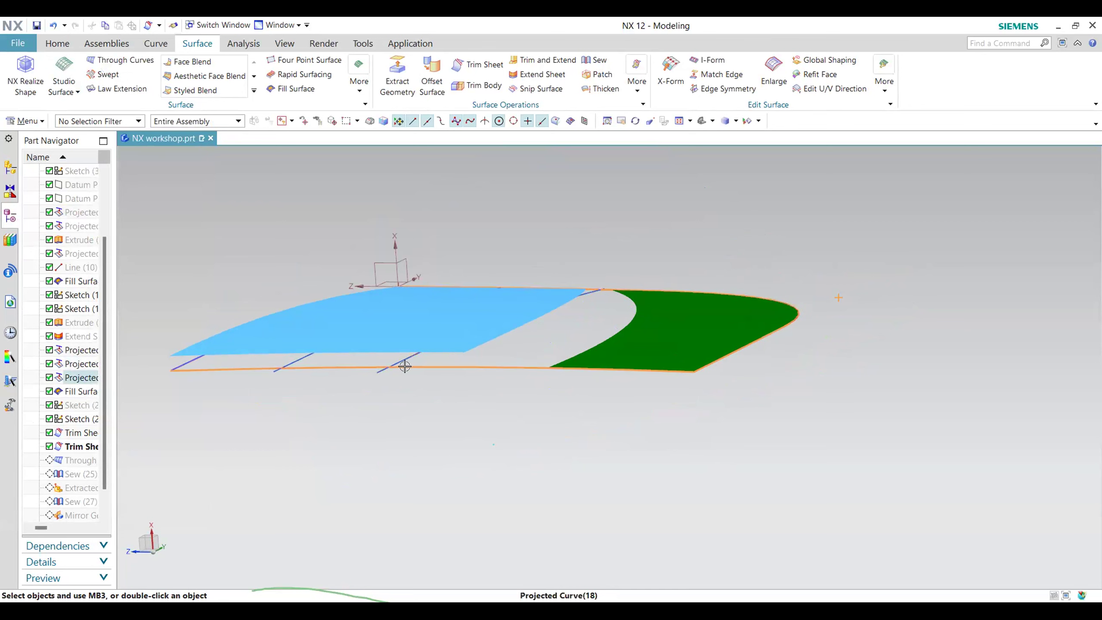
Step: Hide the three projected curves and the remaining profile sketch around the trimmed sheets
right_click(409, 370)
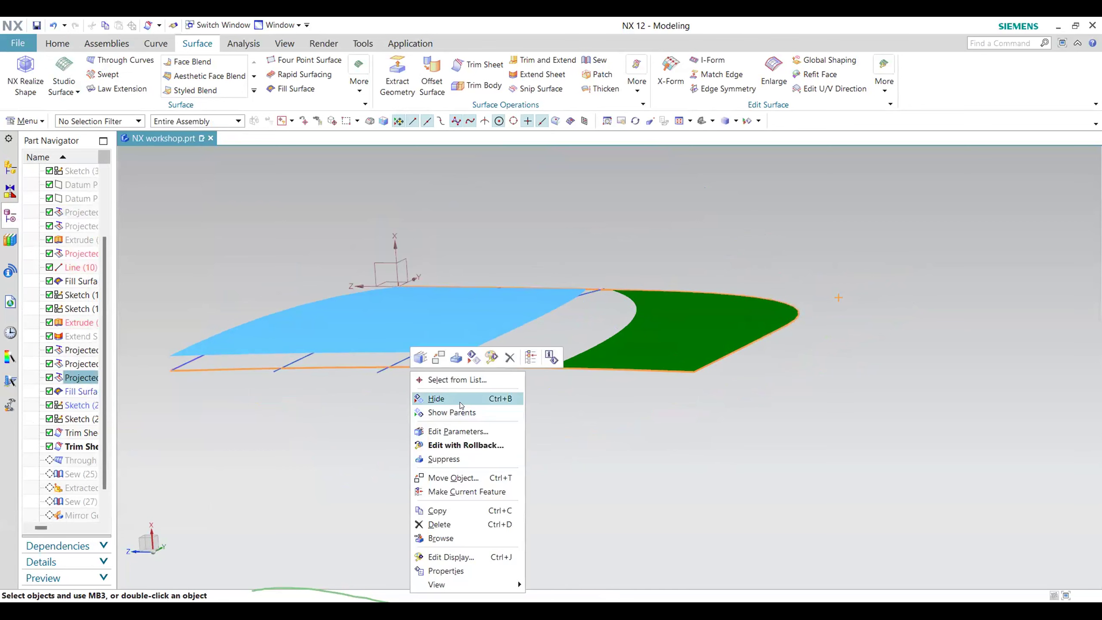
right_click(394, 358)
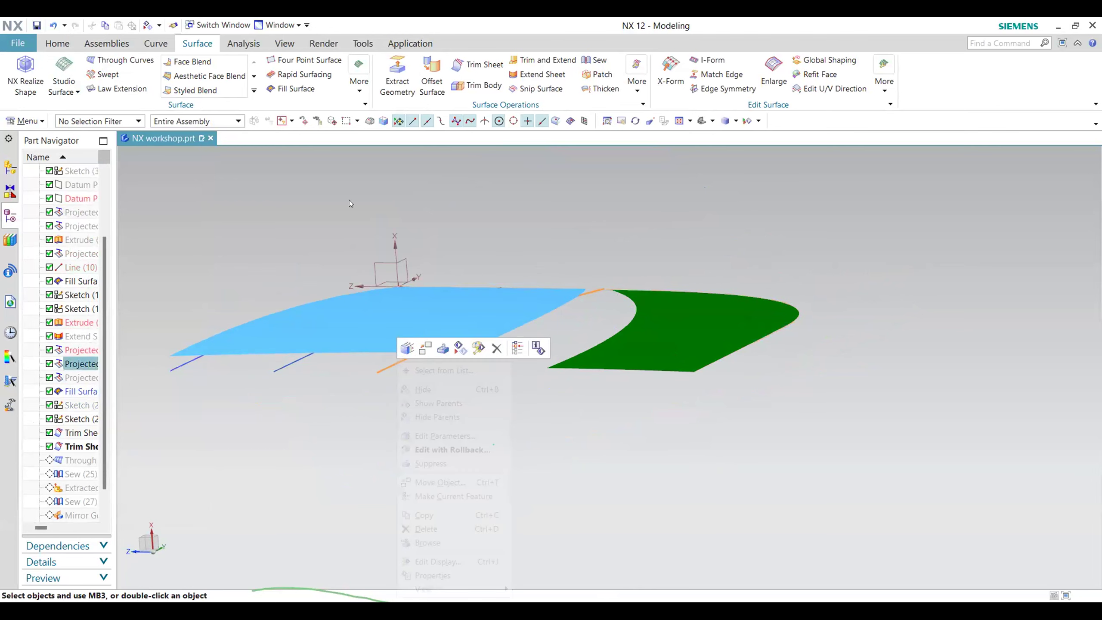
right_click(298, 361)
click(346, 143)
right_click(181, 364)
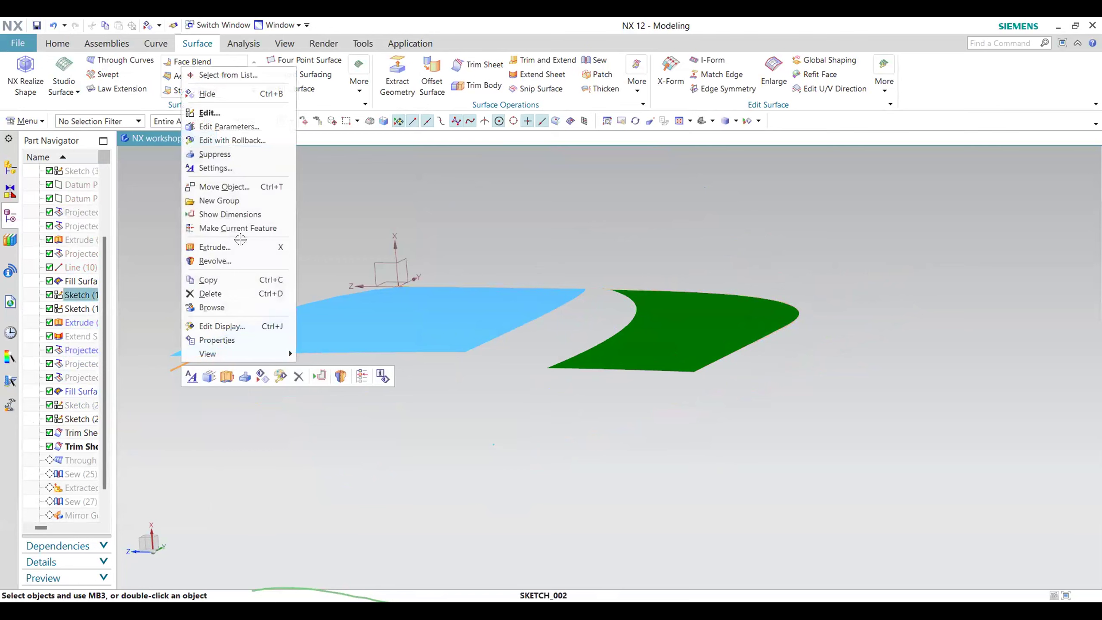
click(224, 92)
Step: Examine the gap between the two trimmed sheets from above, up close and from the opposite side
mouse_move(516, 495)
middle_down()
mouse_move(534, 500)
mouse_move(534, 480)
mouse_move(566, 502)
mouse_move(544, 505)
mouse_move(555, 495)
middle_up()
middle_drag(616, 456, 585, 287)
scroll(628, 348, up, 2)
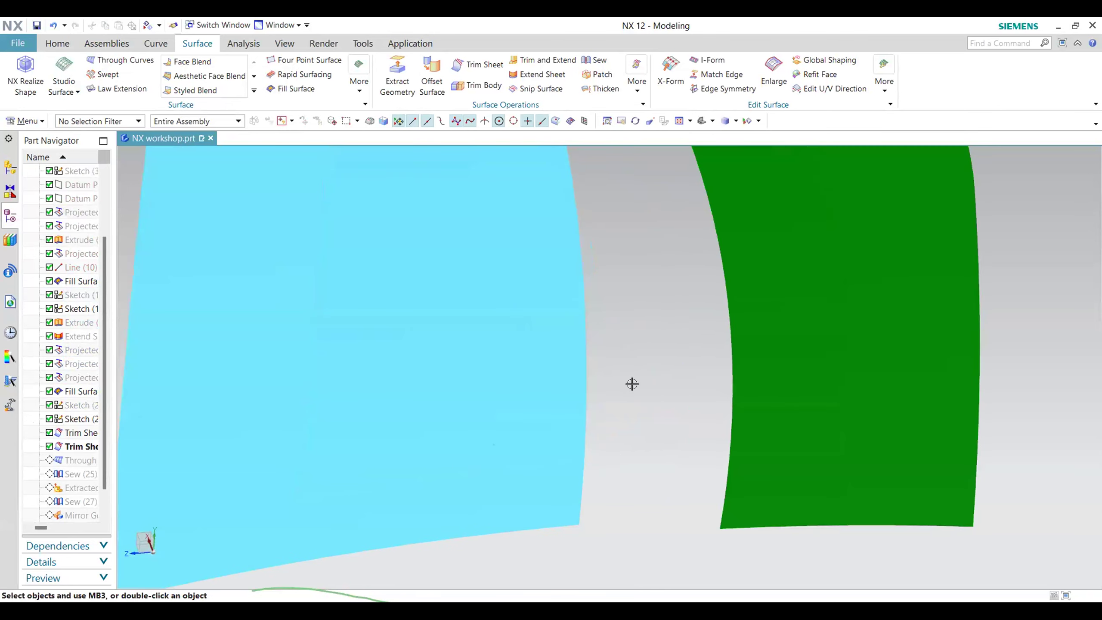
scroll(632, 384, down, 4)
middle_drag(433, 394, 616, 451)
scroll(651, 427, down, 1)
scroll(690, 366, up, 5)
middle_drag(598, 239, 616, 252)
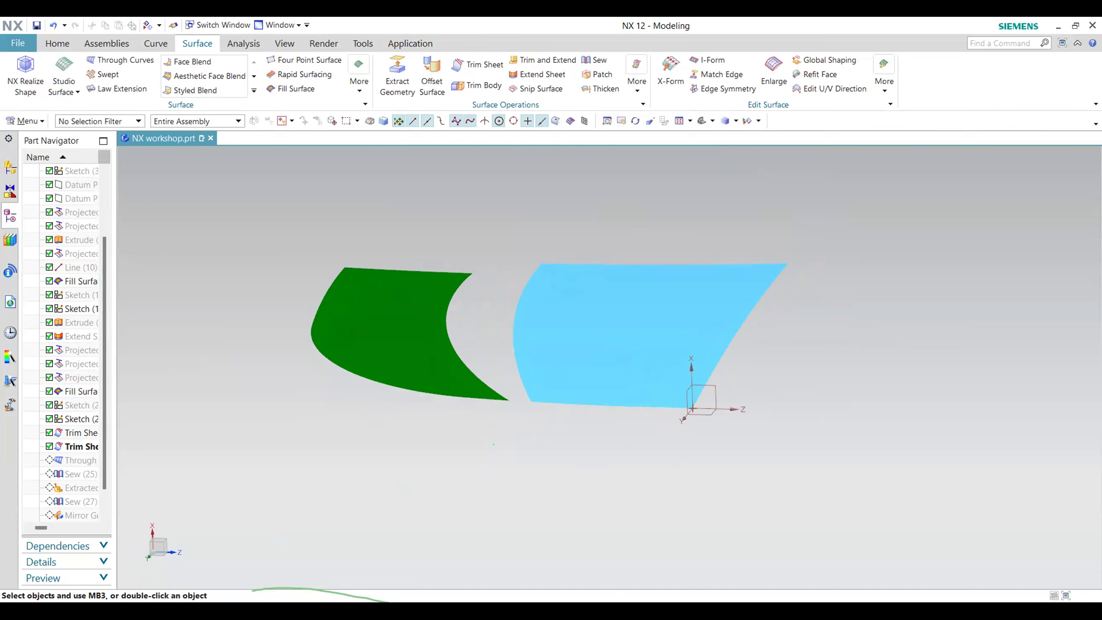
mouse_move(271, 203)
mouse_down()
mouse_move(486, 165)
mouse_move(291, 204)
mouse_up()
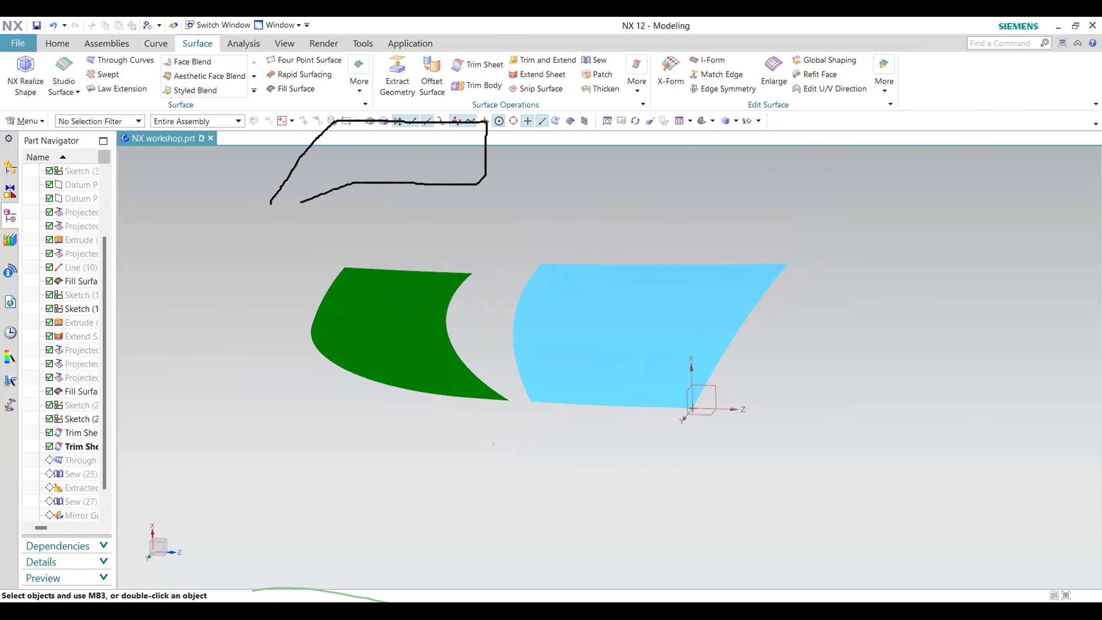
mouse_move(215, 126)
mouse_down()
mouse_move(211, 164)
mouse_move(229, 173)
mouse_move(221, 127)
mouse_move(229, 170)
mouse_move(319, 105)
mouse_move(261, 113)
mouse_up()
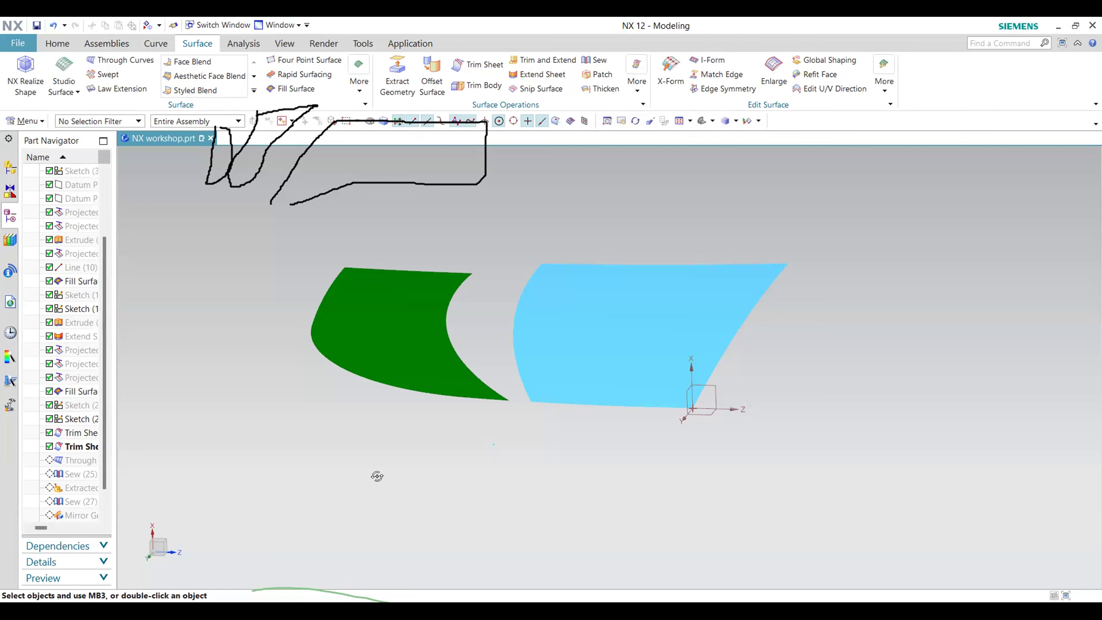
Step: Make the Through Curves feature current and hide its surface to expose the gap between the two trimmed sheets
mouse_move(377, 477)
middle_down()
mouse_move(330, 472)
mouse_move(323, 446)
mouse_move(357, 436)
middle_up()
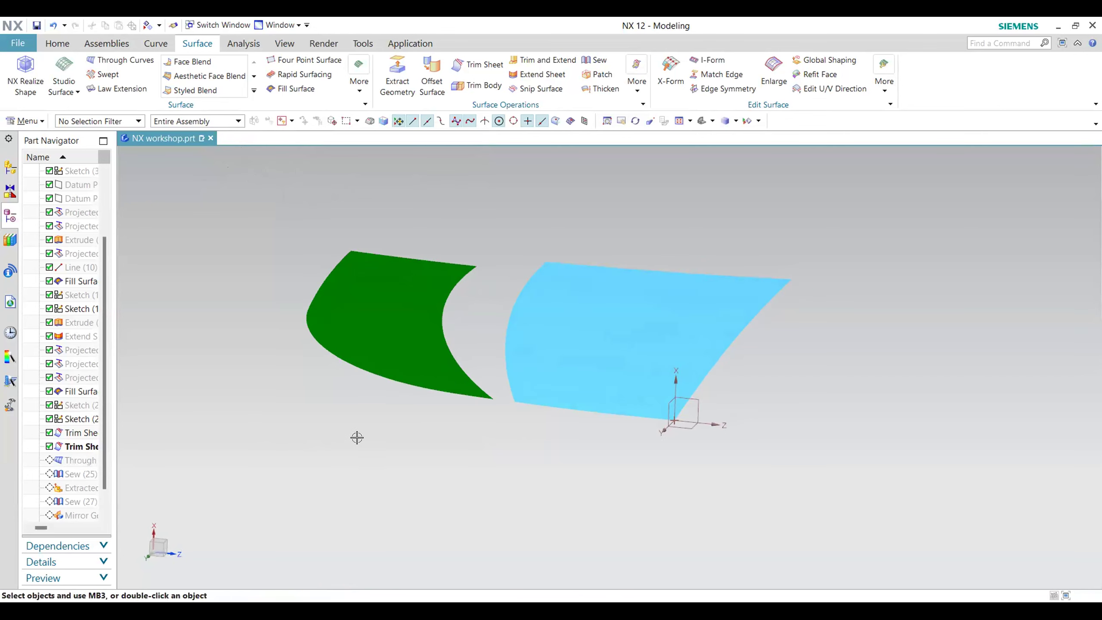
right_click(86, 461)
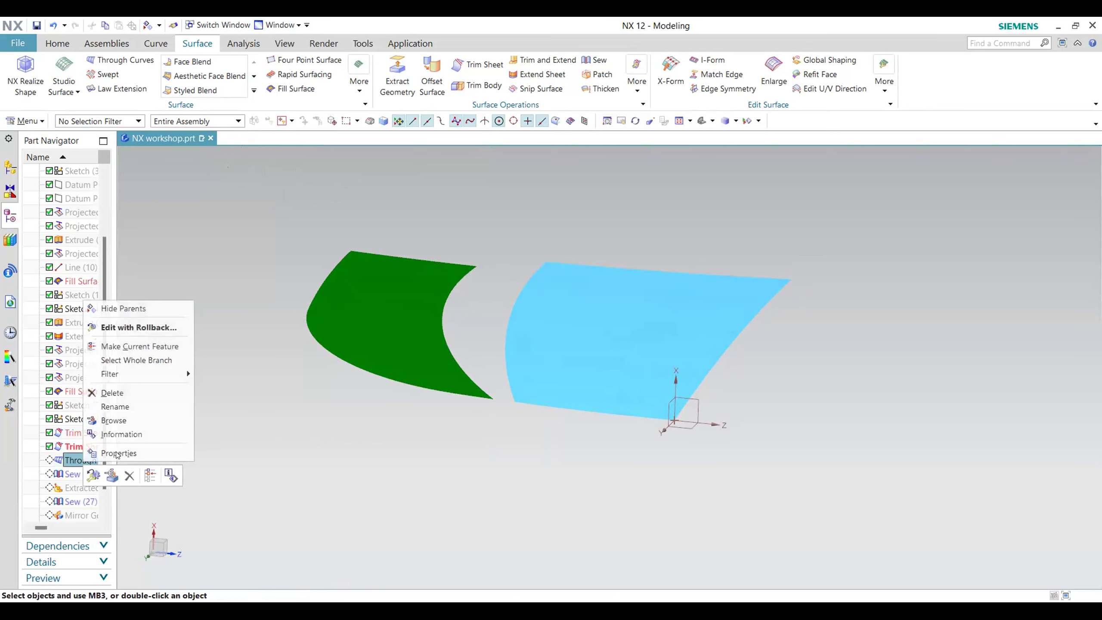
click(143, 346)
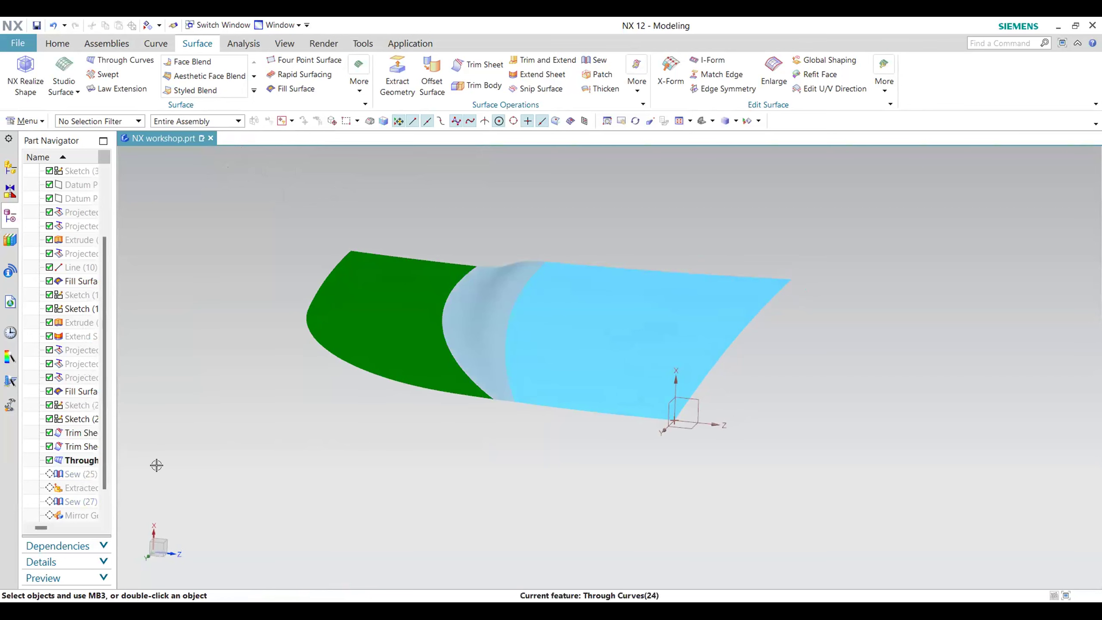
right_click(82, 461)
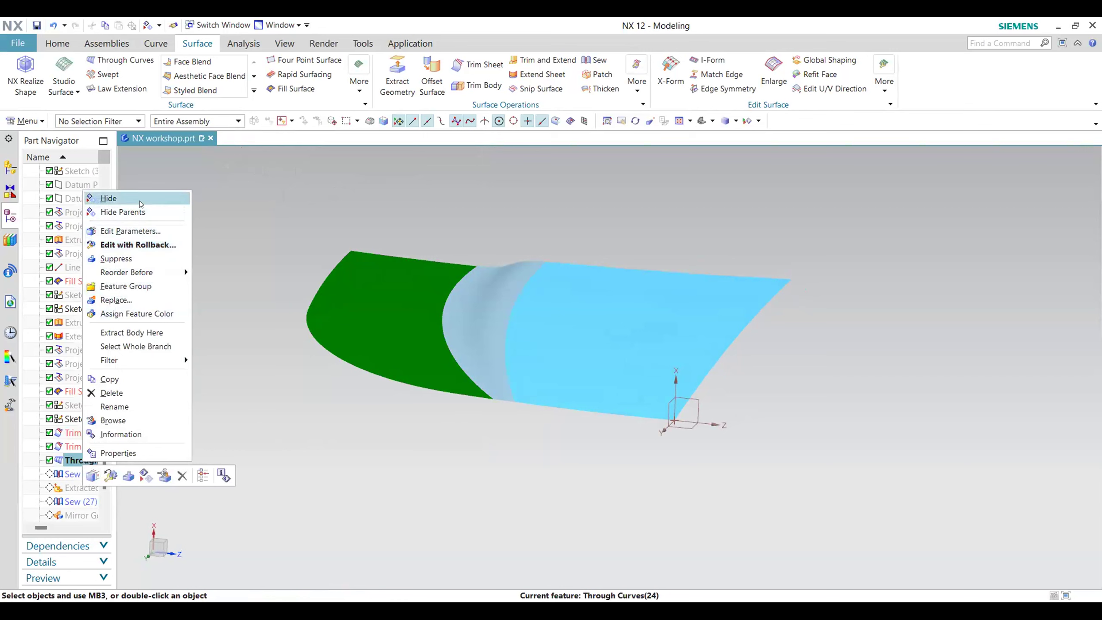
middle_drag(413, 420, 422, 421)
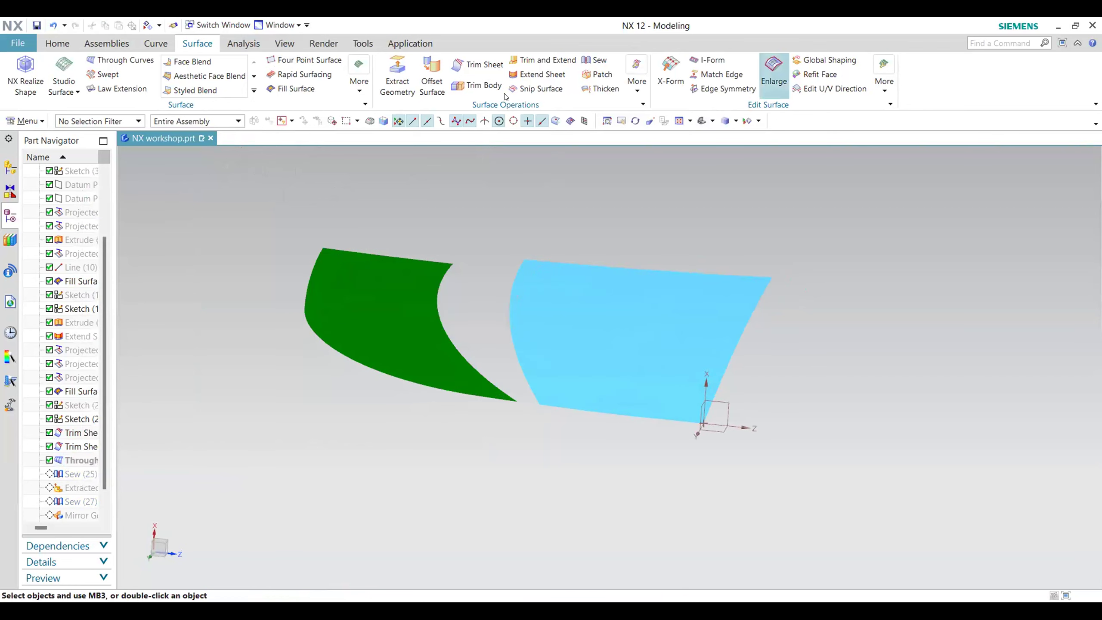
click(155, 43)
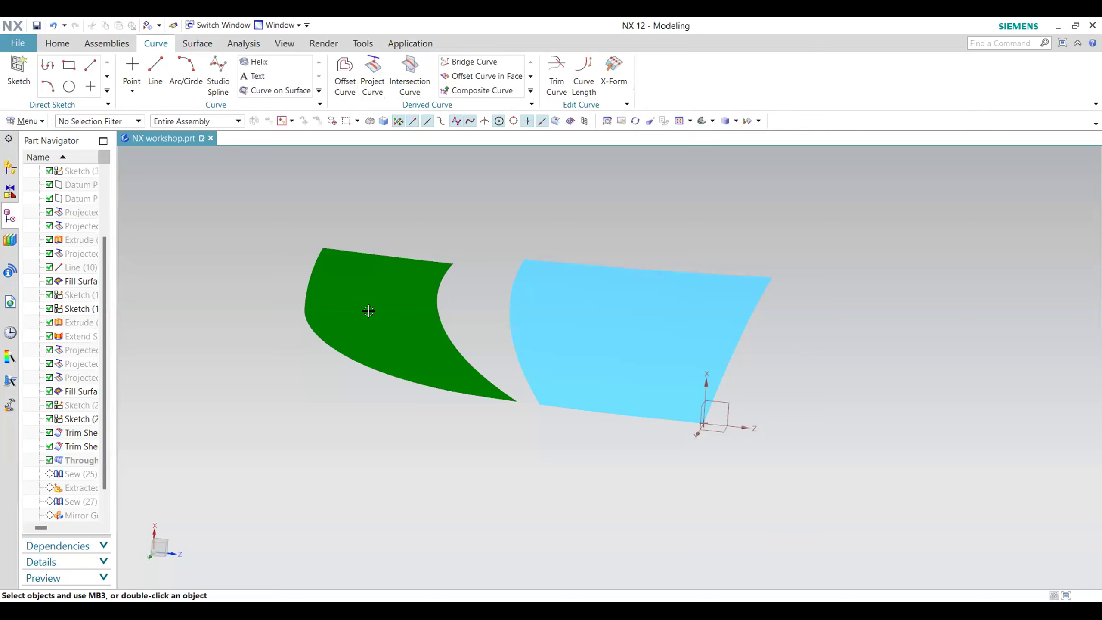
middle_drag(485, 445, 540, 497)
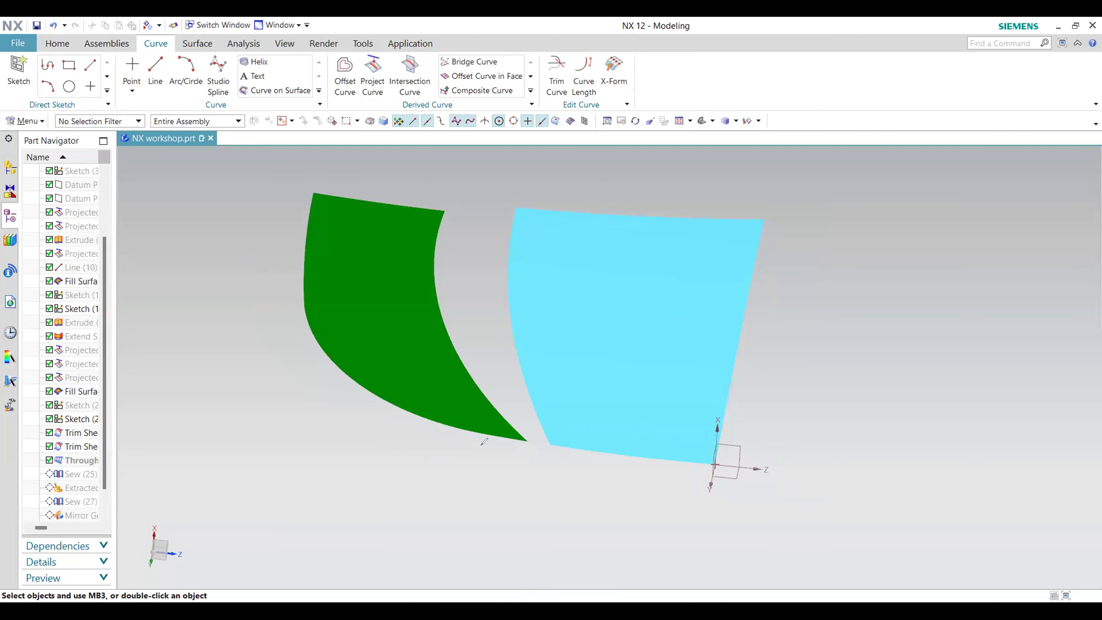
mouse_move(364, 386)
mouse_down()
mouse_move(529, 436)
mouse_move(477, 375)
mouse_move(434, 262)
mouse_up()
mouse_move(441, 208)
mouse_down()
mouse_move(314, 191)
mouse_move(303, 243)
mouse_move(309, 322)
mouse_move(376, 398)
mouse_up()
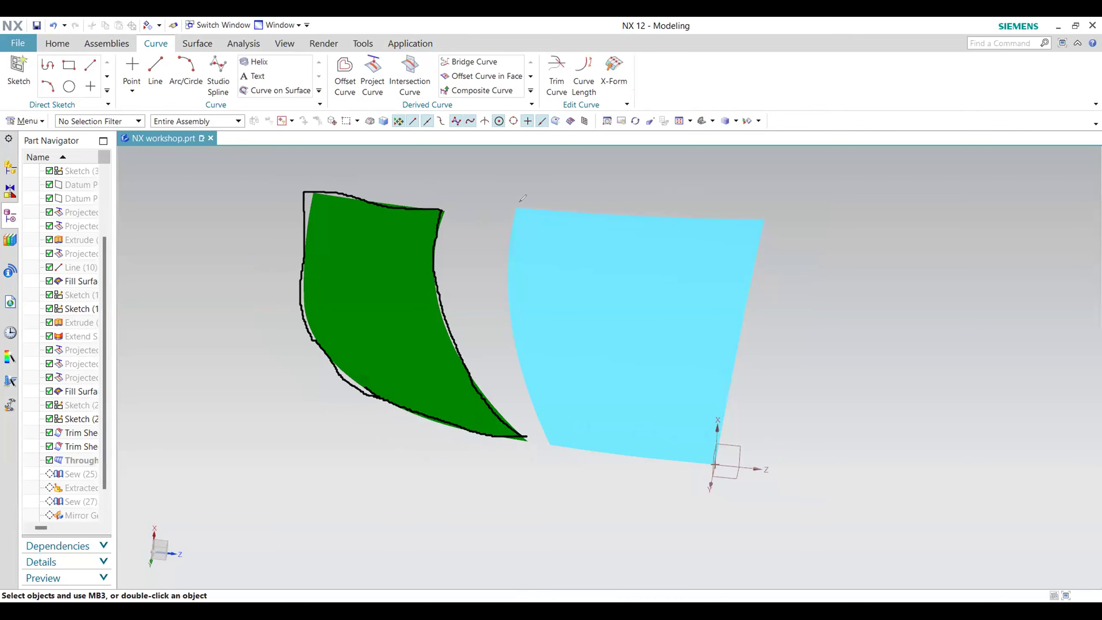
mouse_move(517, 210)
mouse_down()
mouse_move(753, 215)
mouse_move(763, 261)
mouse_up()
mouse_move(746, 318)
mouse_down()
mouse_move(707, 469)
mouse_move(607, 459)
mouse_move(539, 420)
mouse_up()
mouse_move(524, 350)
mouse_down()
mouse_move(507, 259)
mouse_move(519, 211)
mouse_up()
mouse_move(443, 268)
mouse_down()
mouse_move(430, 303)
mouse_move(440, 296)
mouse_up()
mouse_move(522, 274)
mouse_down()
mouse_move(503, 301)
mouse_move(517, 305)
mouse_up()
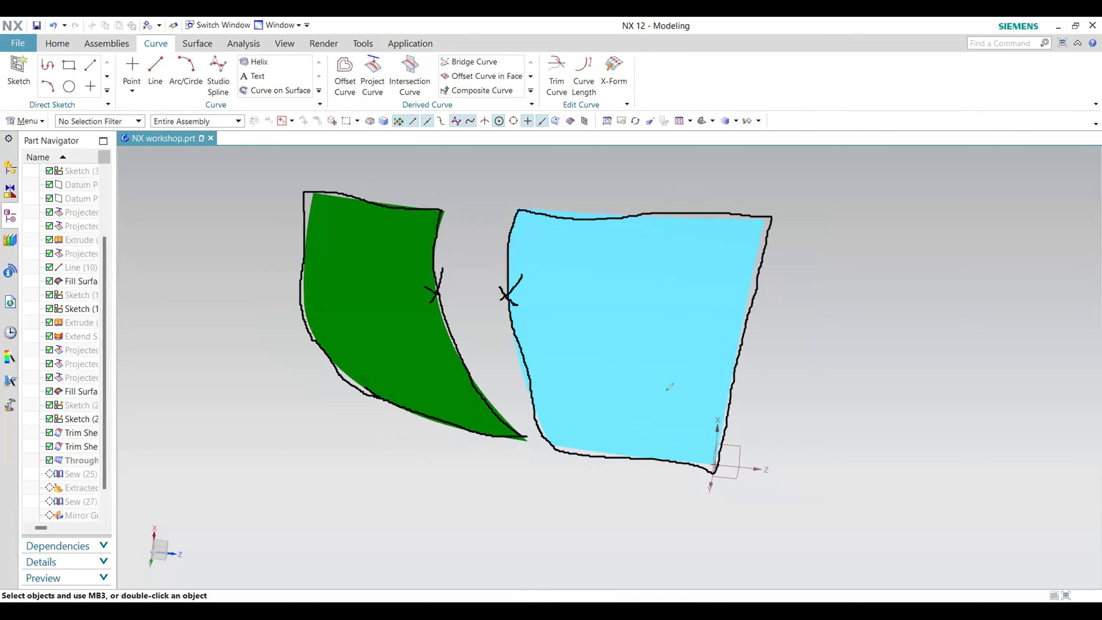
drag(651, 463, 714, 204)
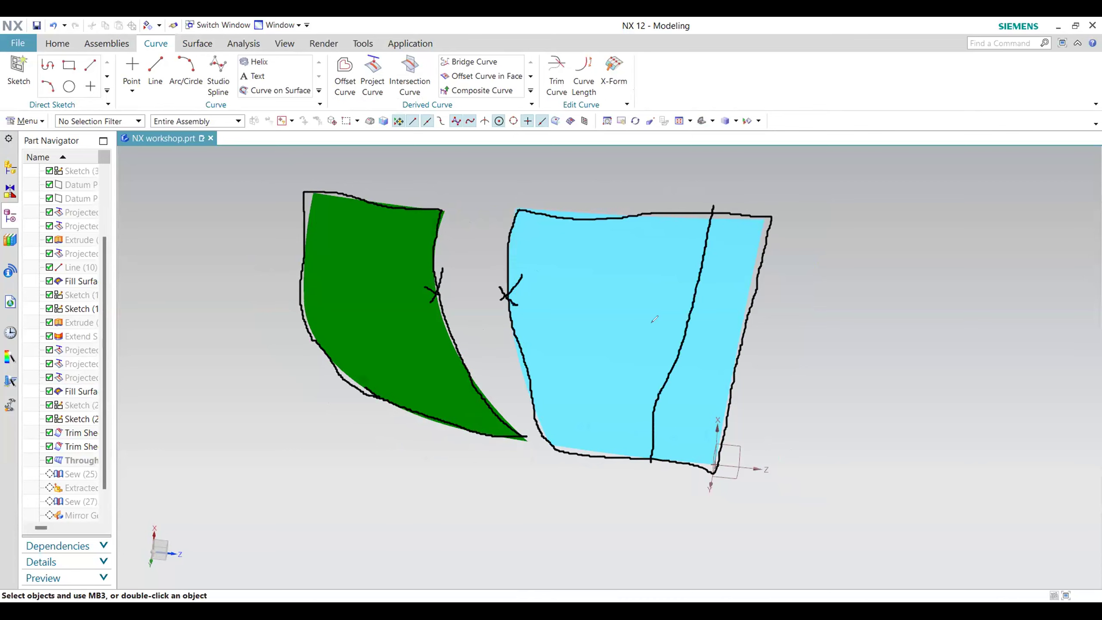
drag(592, 455, 651, 215)
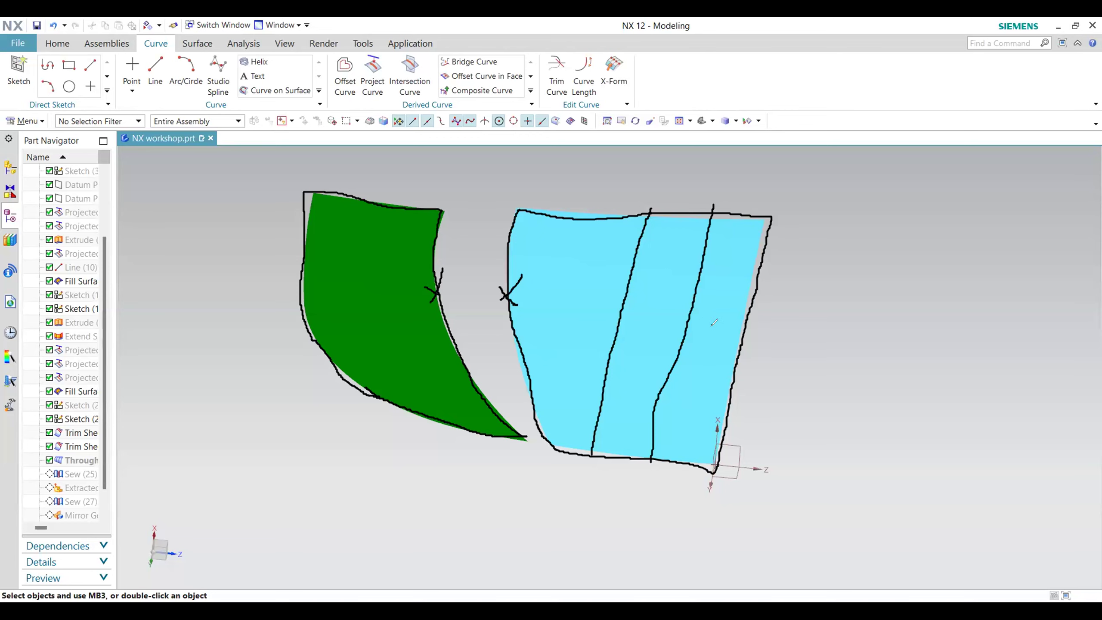
drag(723, 273, 609, 273)
mouse_move(598, 335)
mouse_down()
mouse_move(712, 340)
mouse_move(607, 347)
mouse_up()
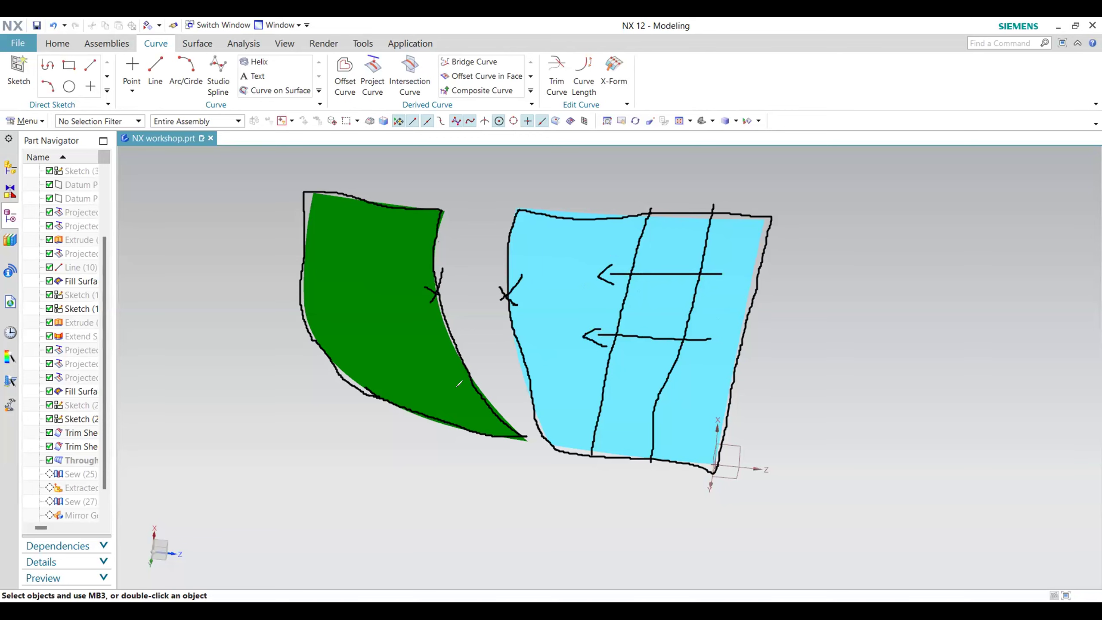
key(e)
mouse_move(514, 211)
mouse_down()
mouse_move(507, 362)
mouse_move(527, 406)
mouse_up()
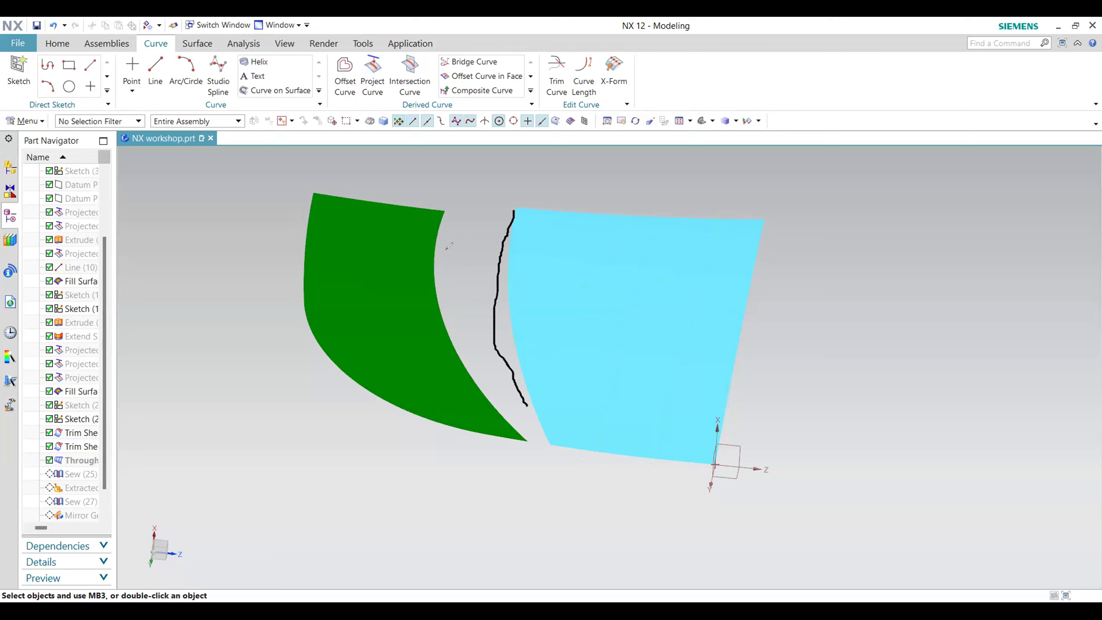
drag(436, 220, 475, 395)
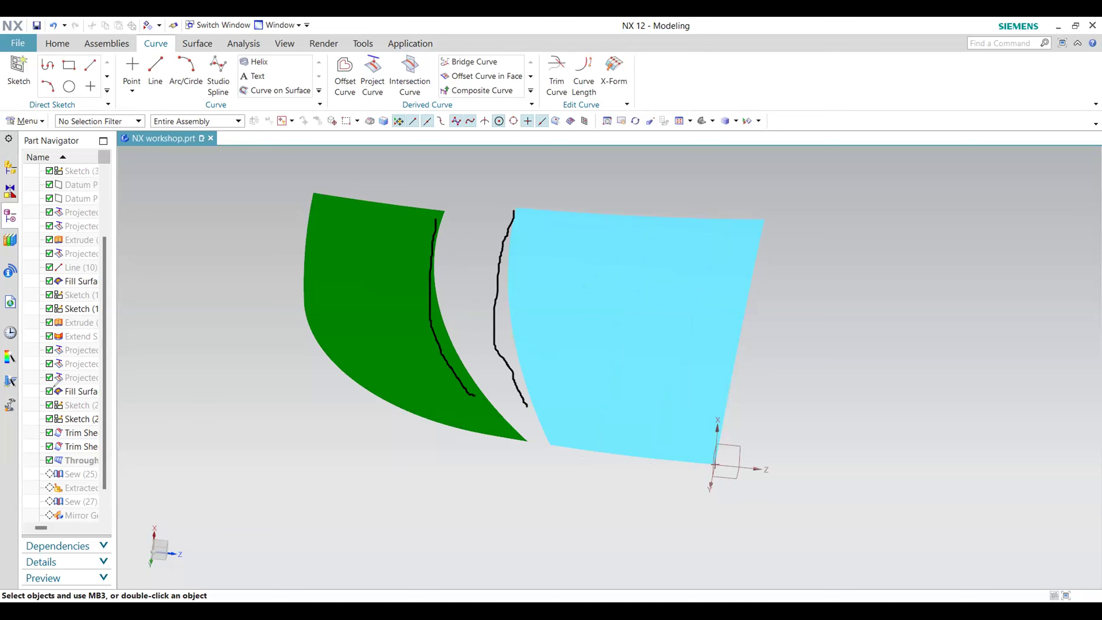
key(Escape)
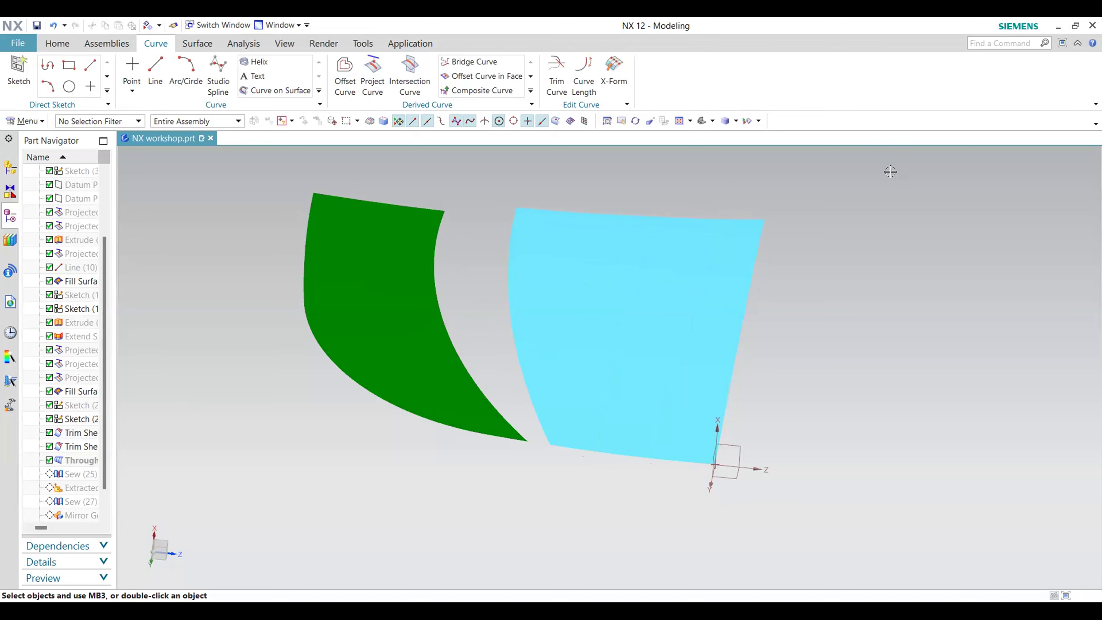
Step: Show the hidden Through Curves surface that bridges the two trimmed sheets
click(196, 44)
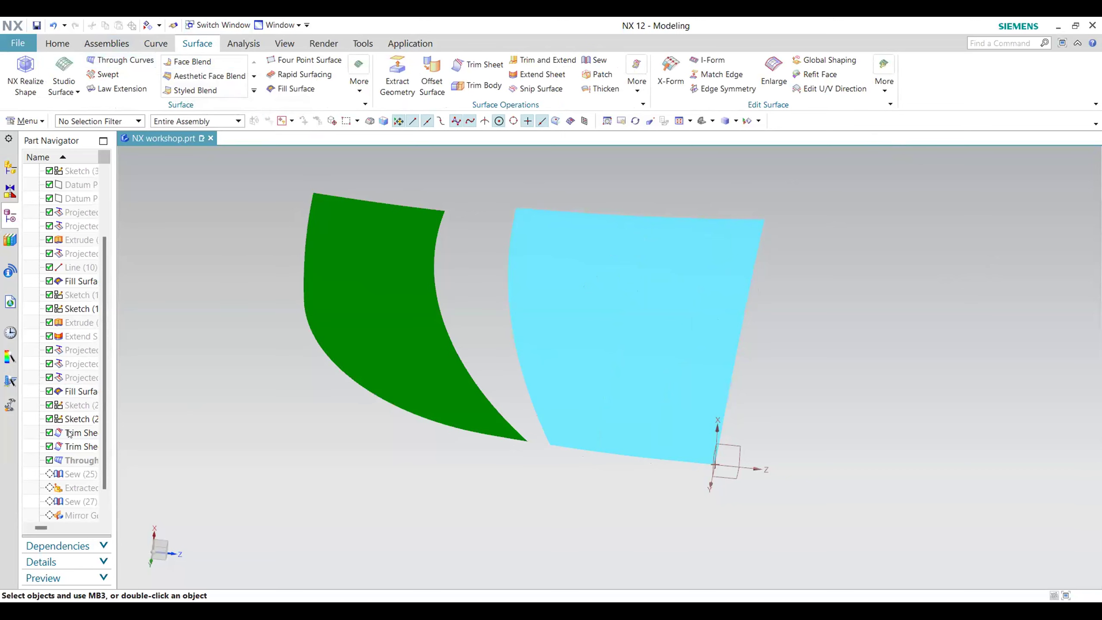
right_click(89, 457)
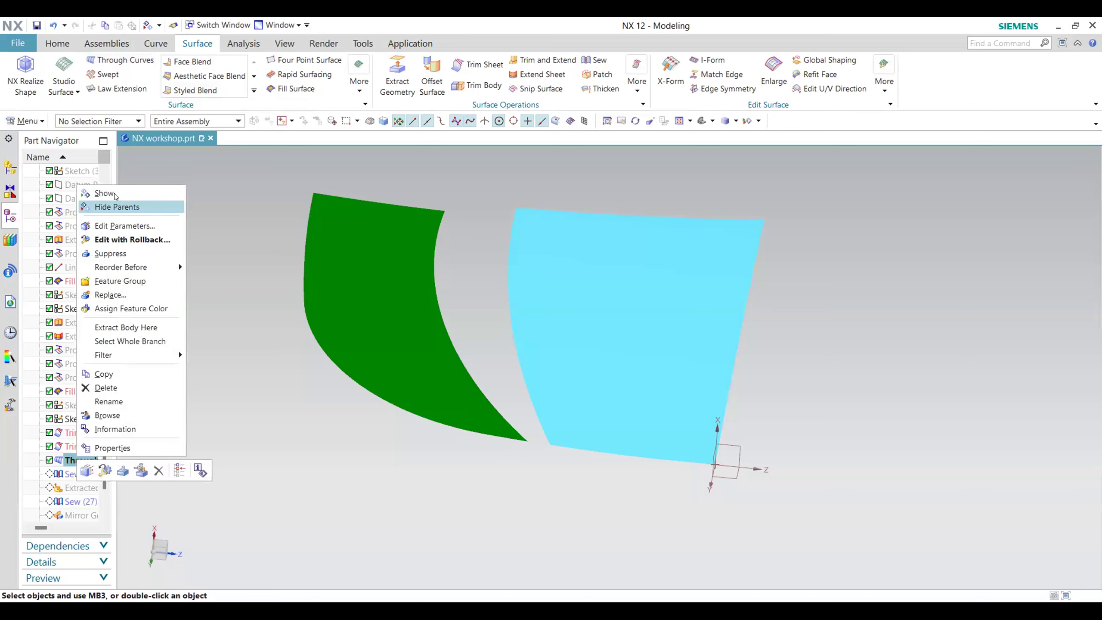
click(116, 196)
Step: Review the Through Curves definition, checking the G2 (Curvature) continuity and the reference faces of the first and last sections
double_click(82, 457)
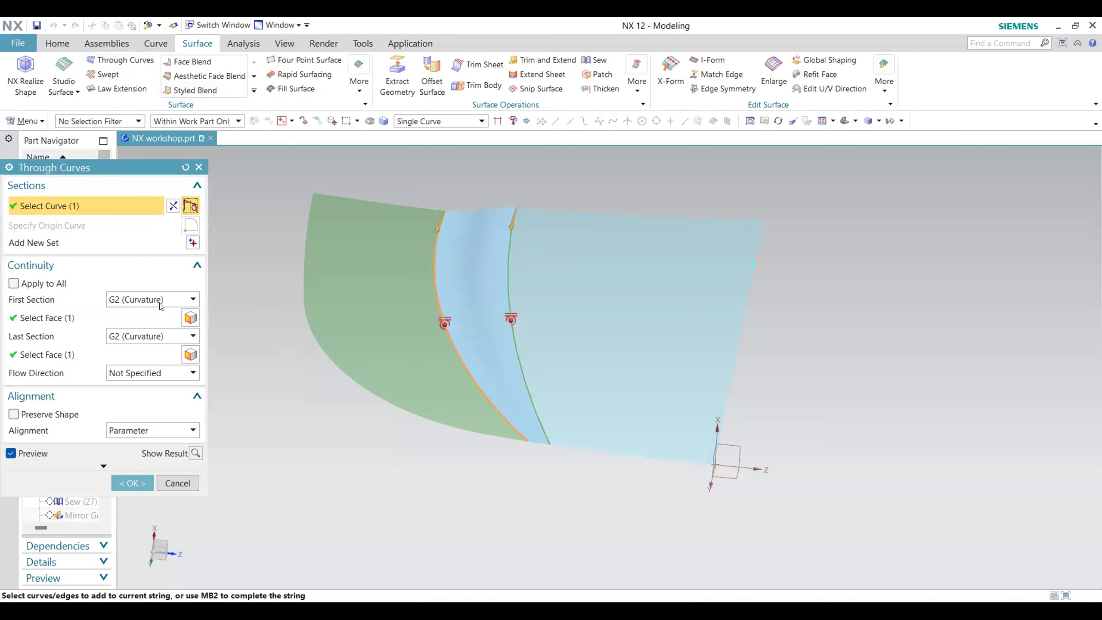
click(186, 299)
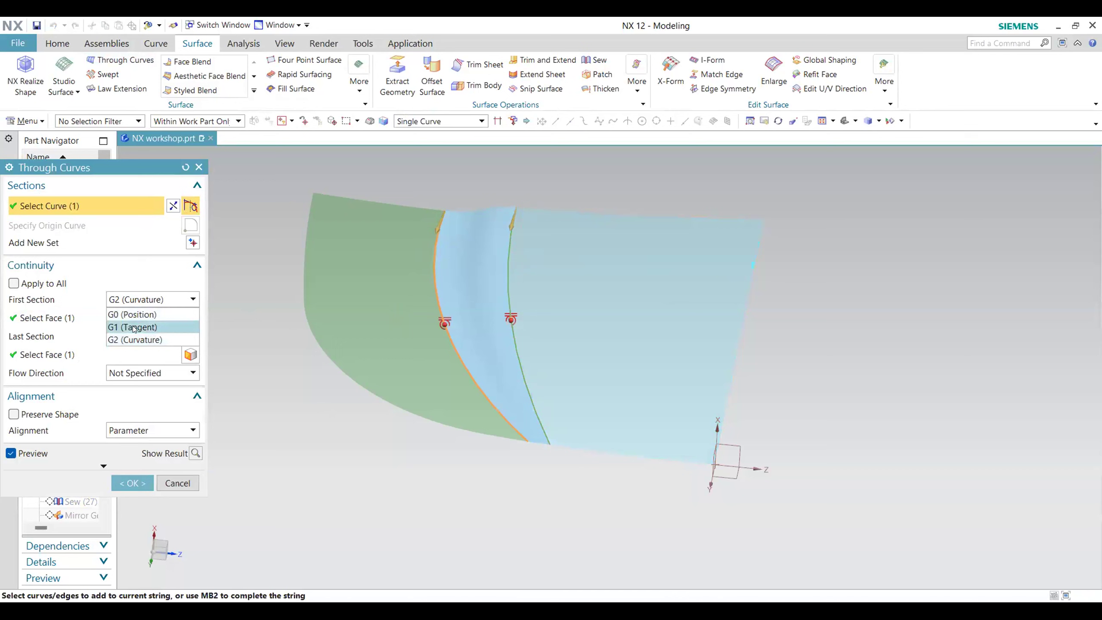
click(152, 340)
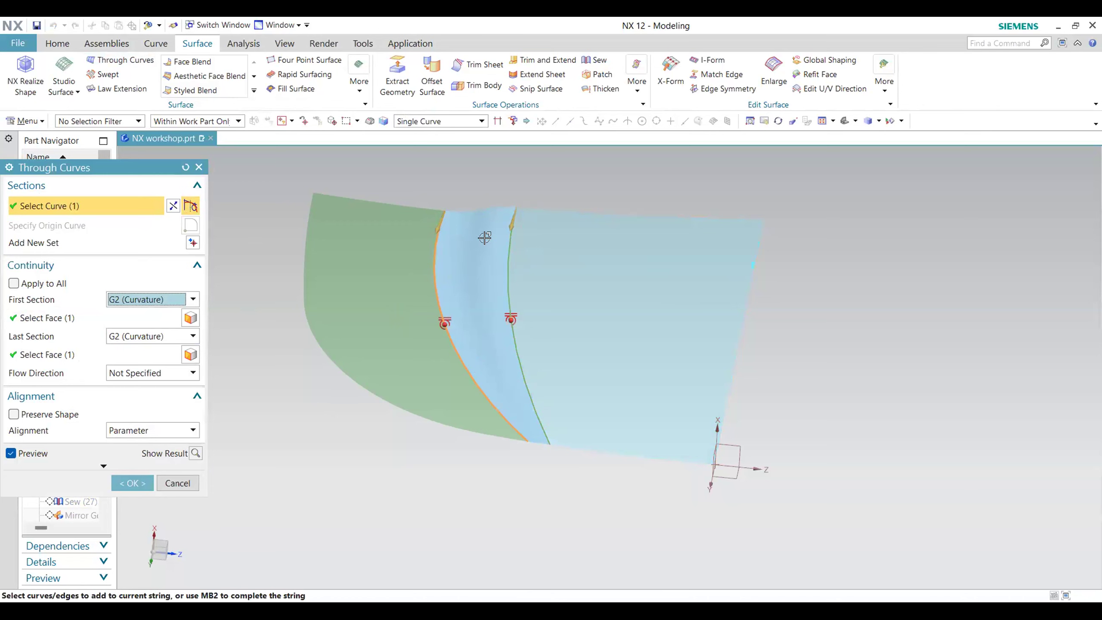
scroll(491, 231, down, 3)
scroll(499, 209, up, 5)
middle_drag(511, 190, 403, 216)
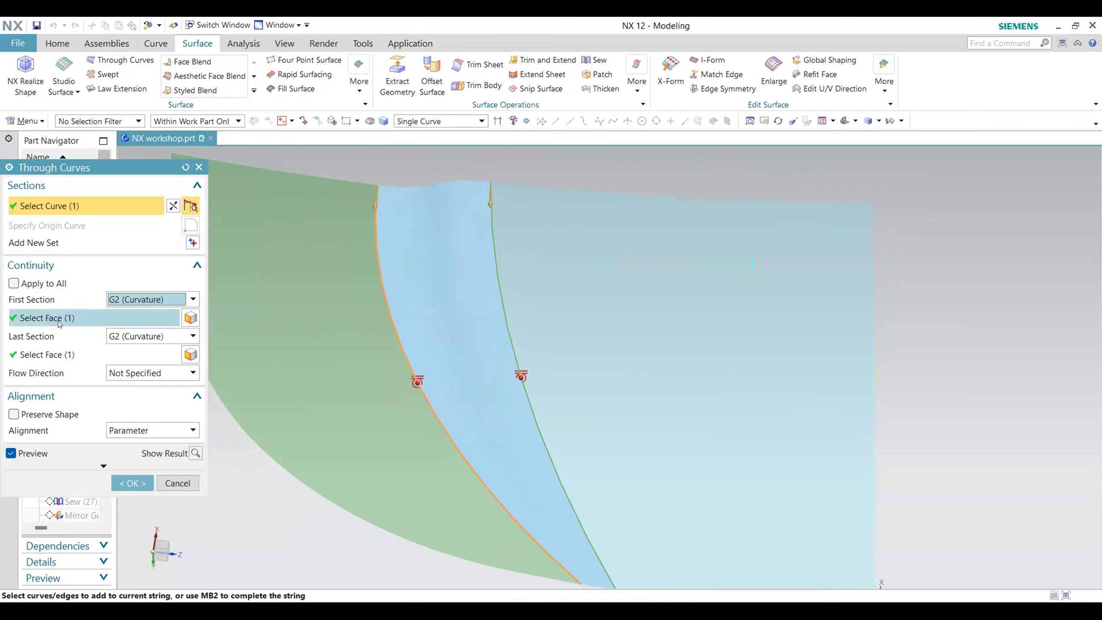
click(191, 318)
click(66, 356)
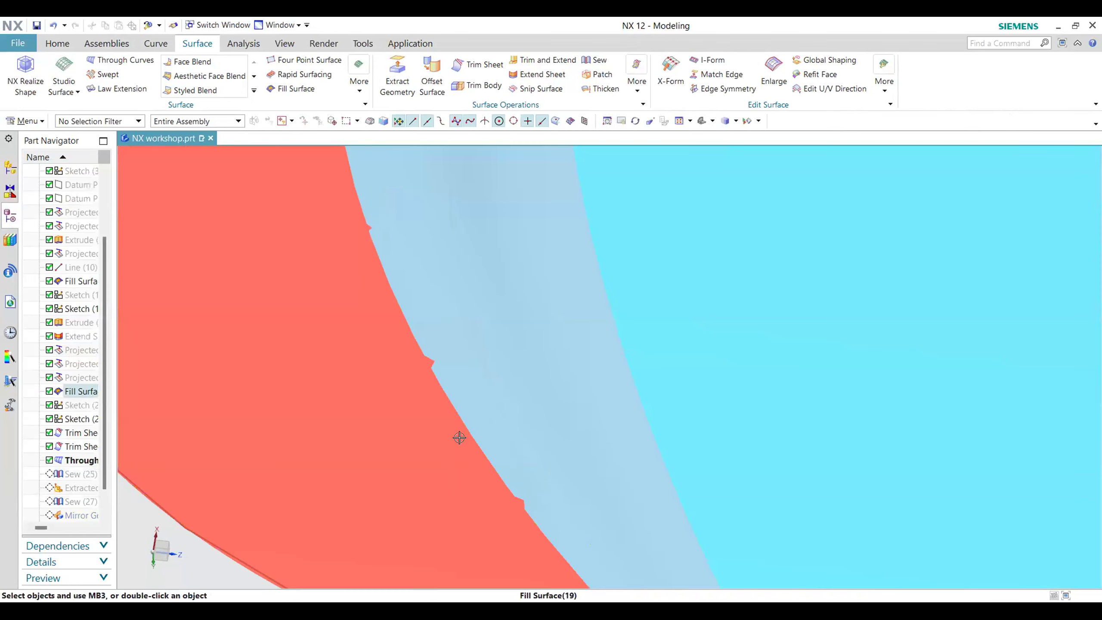
Step: Examine the bridging surface and its transitions into both trimmed sheets from several angles
scroll(459, 438, down, 5)
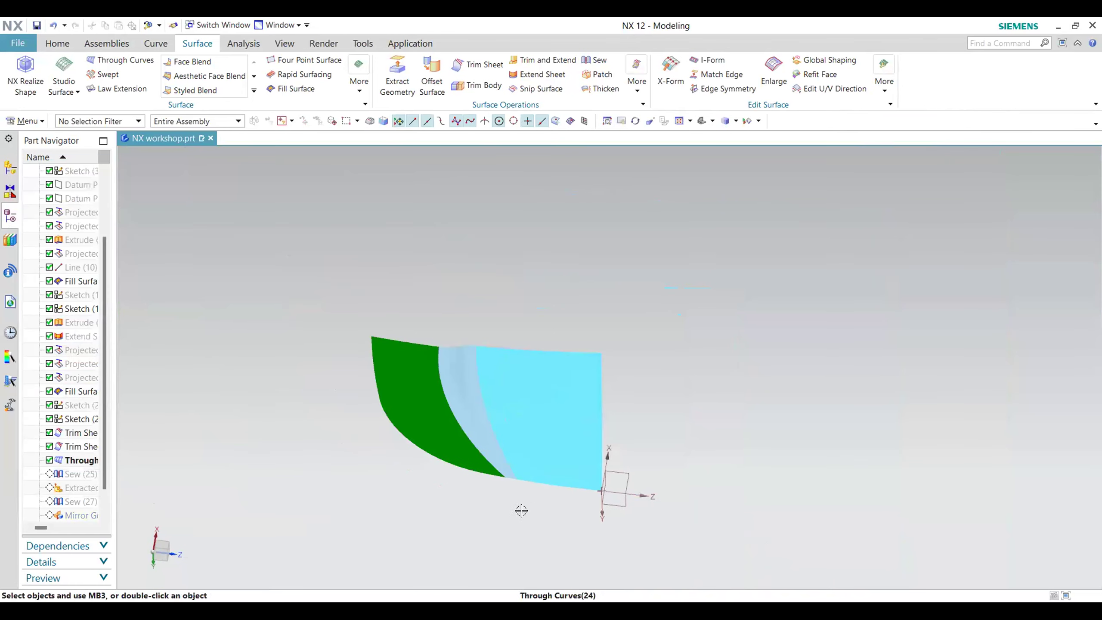
middle_drag(561, 503, 538, 481)
scroll(536, 501, up, 2)
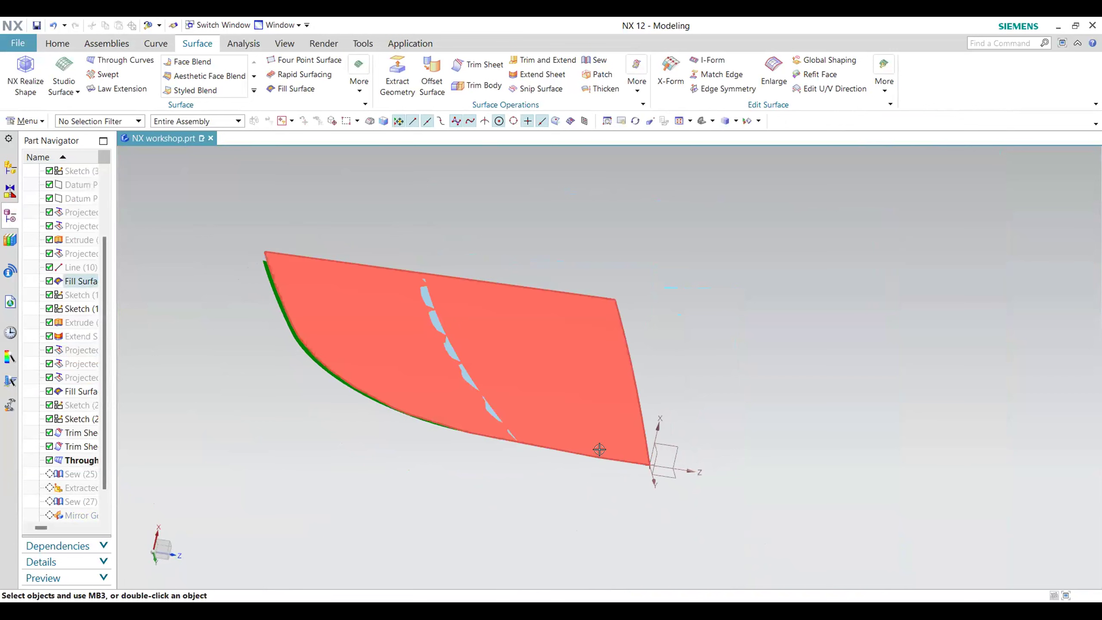
middle_drag(613, 445, 708, 436)
middle_drag(356, 517, 401, 457)
middle_drag(226, 401, 378, 329)
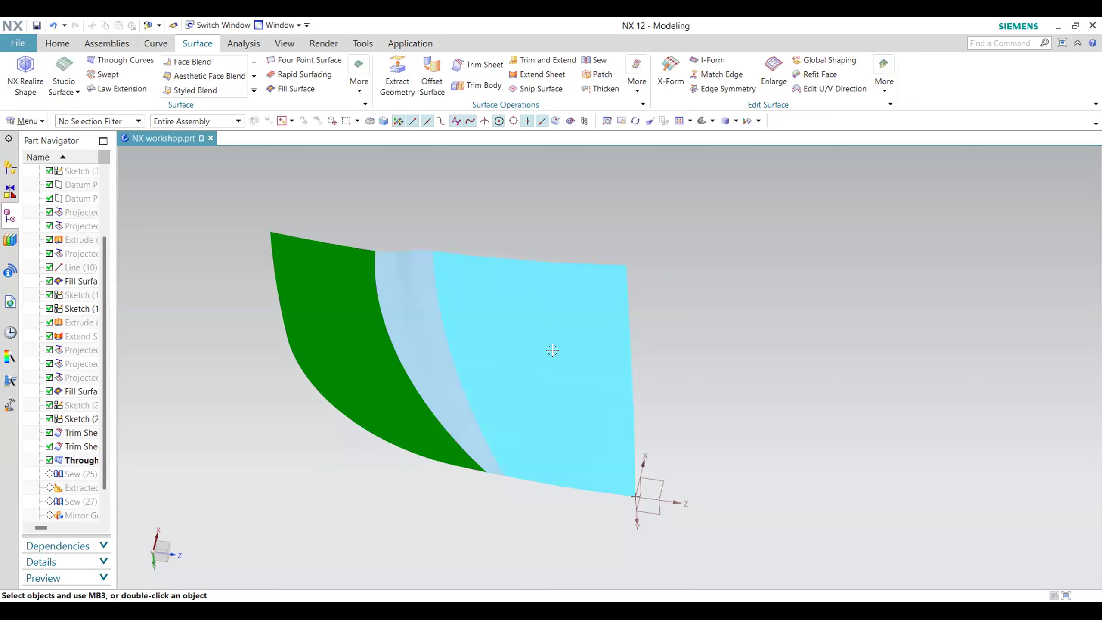
middle_drag(721, 367, 568, 291)
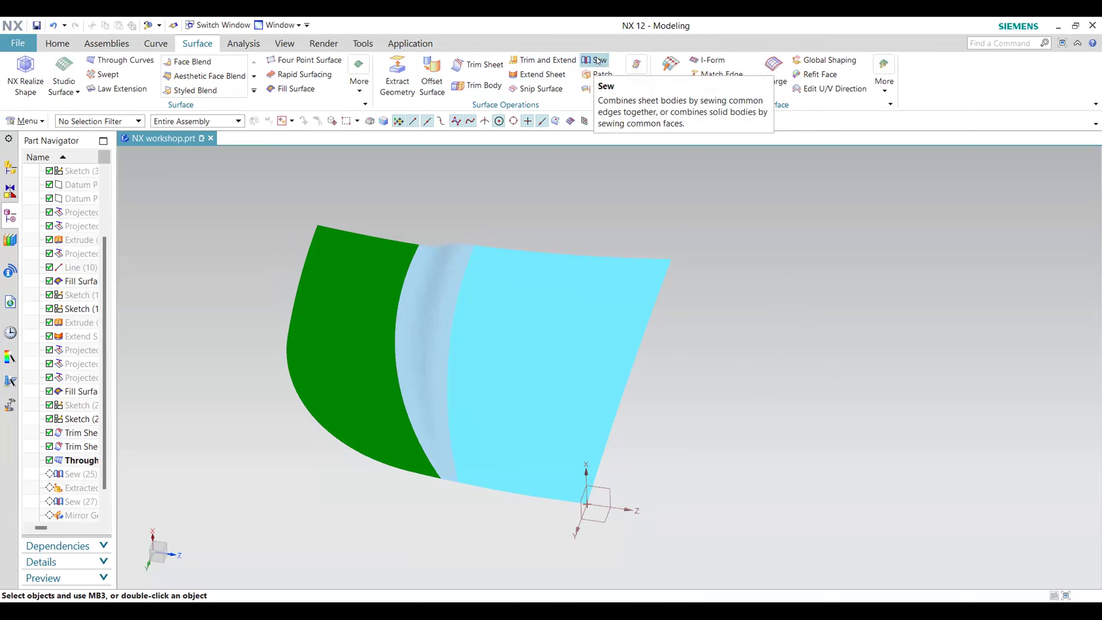
Step: Make the first Sew feature current and review its target and tool sheet bodies
right_click(78, 474)
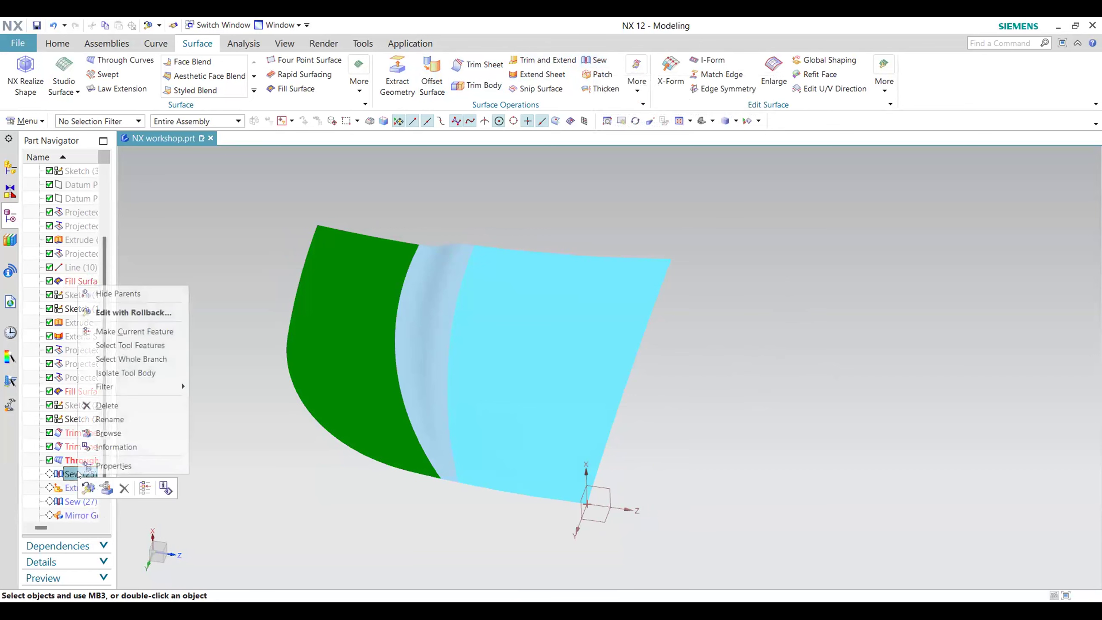
click(151, 332)
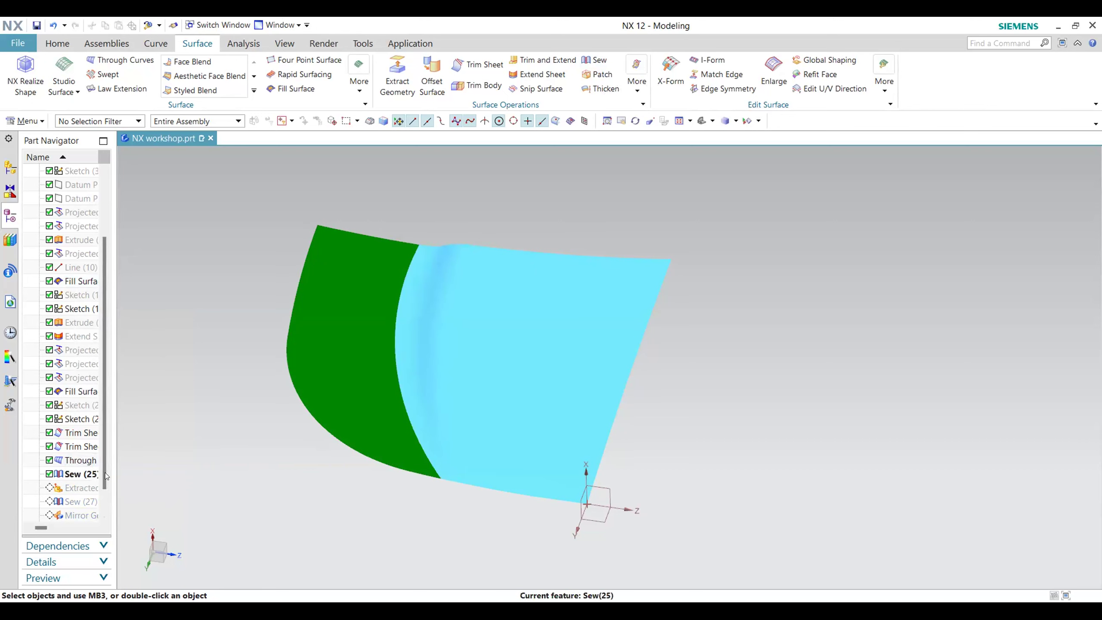
double_click(83, 473)
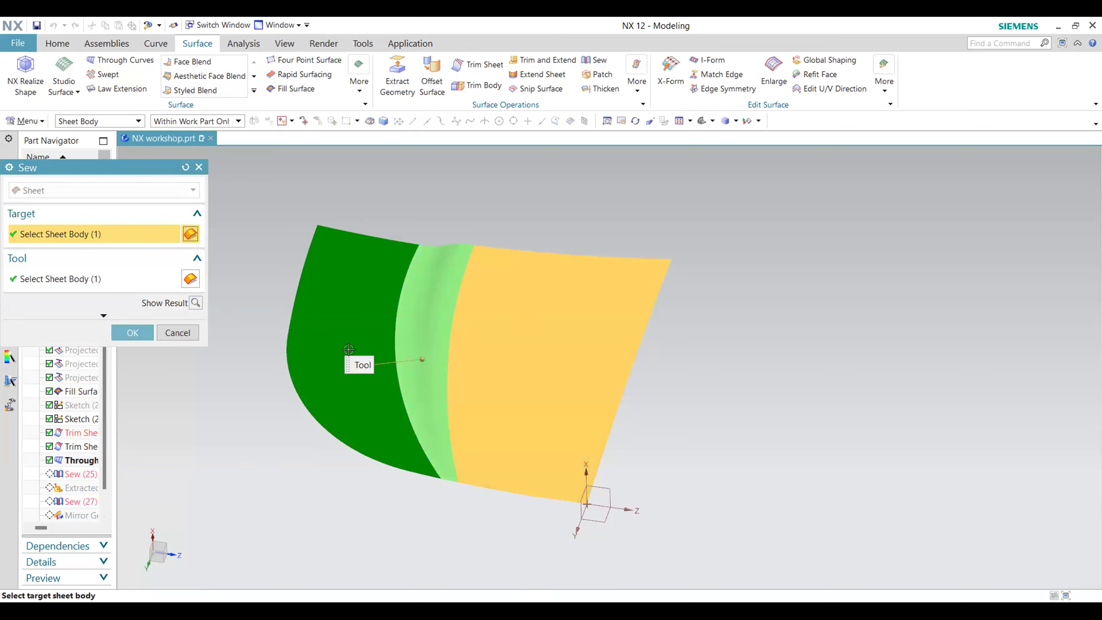
click(168, 331)
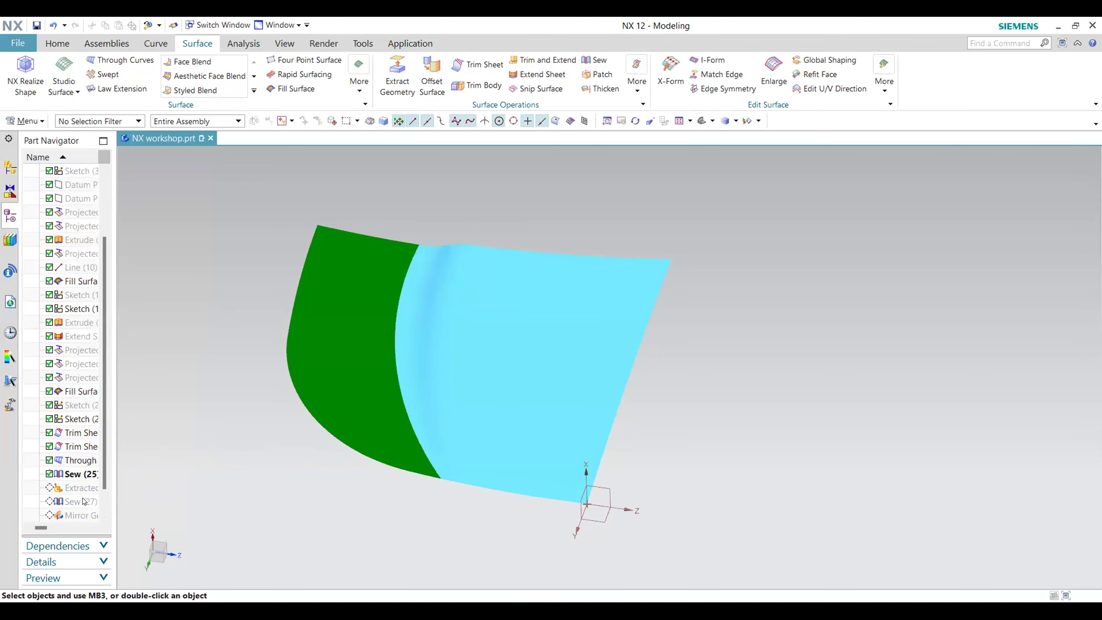
middle_drag(220, 470, 401, 393)
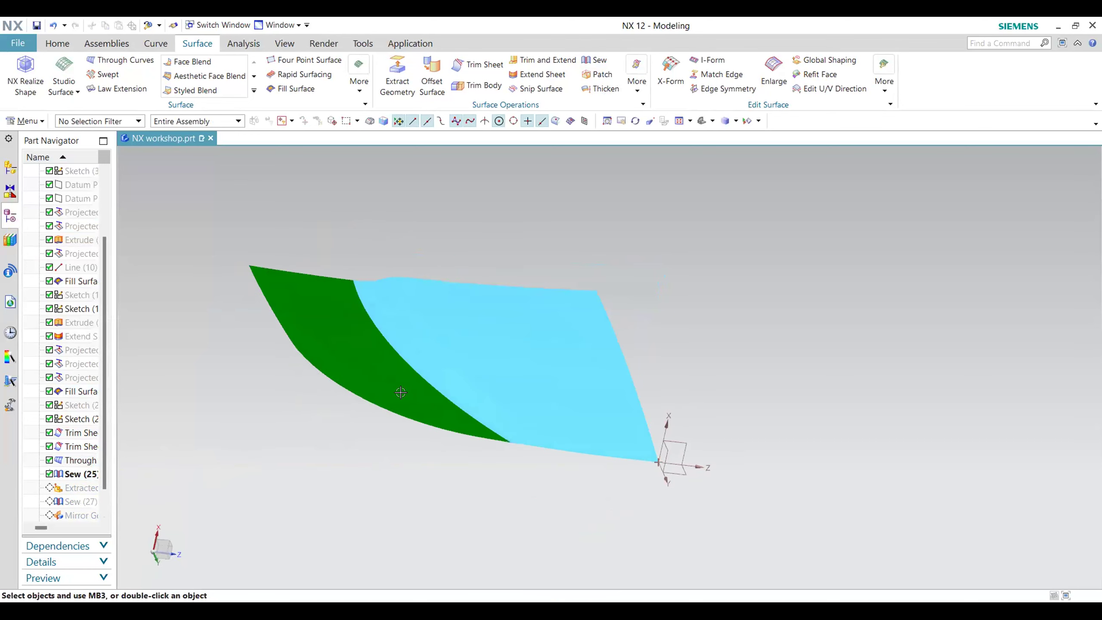
right_click(76, 502)
middle_drag(338, 451, 413, 333)
key(Escape)
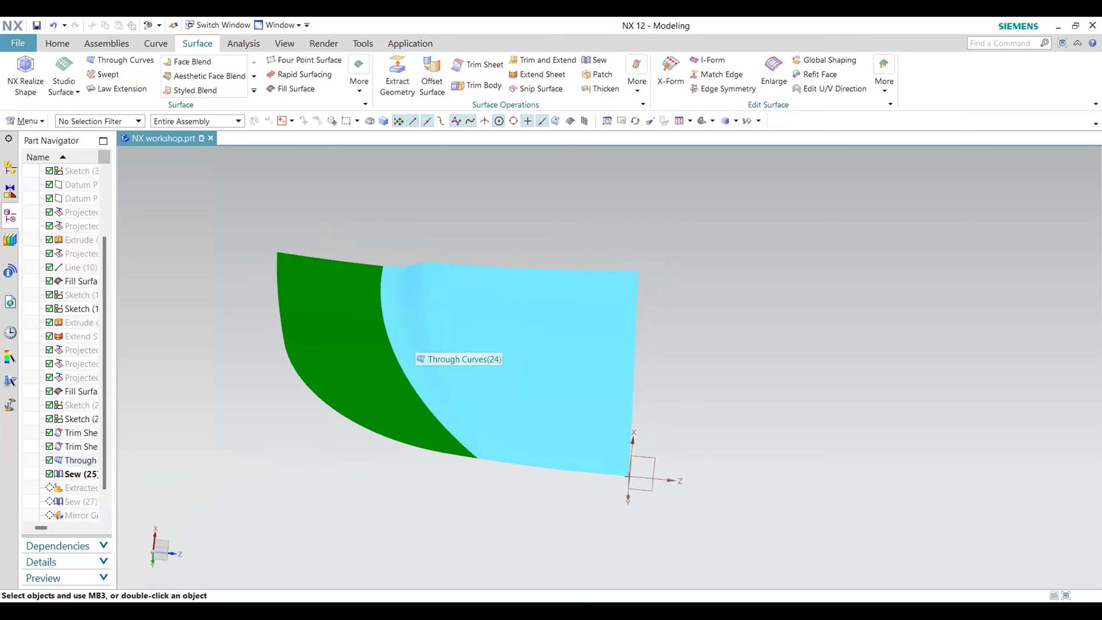
drag(539, 338, 553, 347)
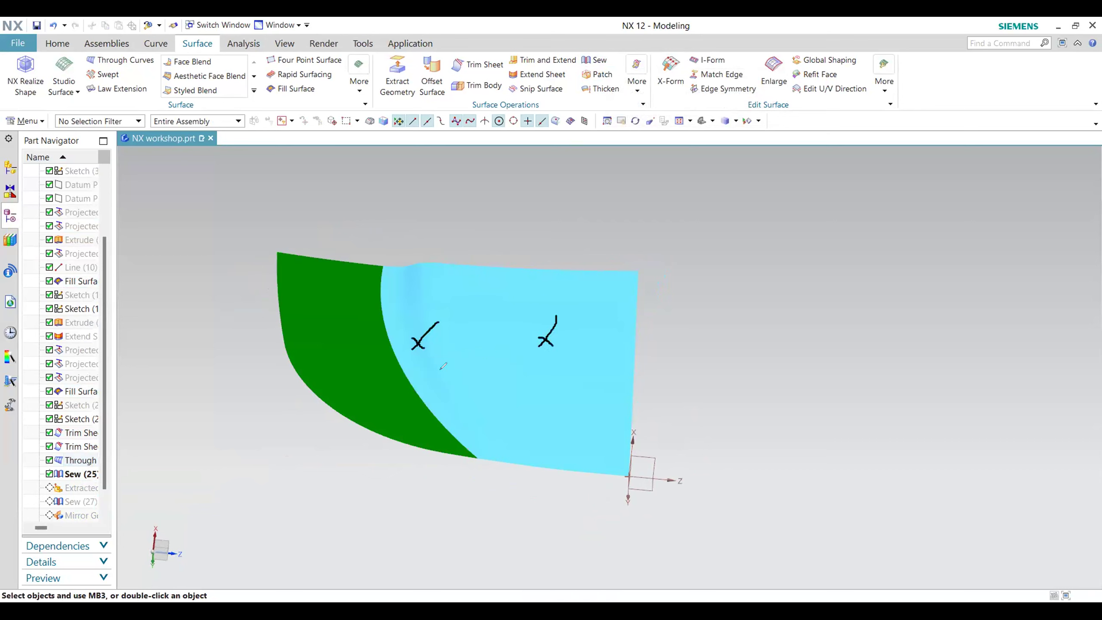
drag(413, 308, 535, 303)
drag(487, 427, 565, 428)
mouse_move(588, 56)
mouse_down()
mouse_move(608, 56)
mouse_move(577, 57)
mouse_up()
mouse_move(352, 312)
mouse_down()
mouse_move(342, 353)
mouse_move(363, 342)
mouse_up()
drag(390, 294, 472, 303)
mouse_move(382, 207)
mouse_down()
mouse_move(268, 238)
mouse_move(547, 490)
mouse_move(589, 272)
mouse_move(342, 235)
mouse_up()
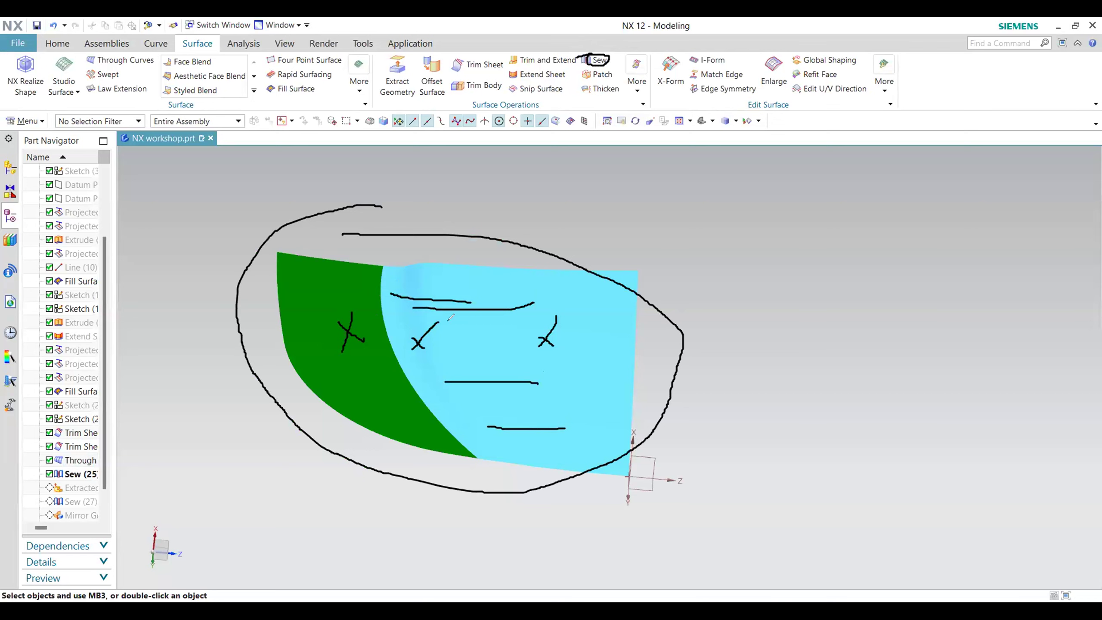
Step: Widen the Part Navigator and make the second Sew feature, after the Extracted Body, the current feature
click(113, 493)
drag(112, 492, 154, 492)
click(94, 502)
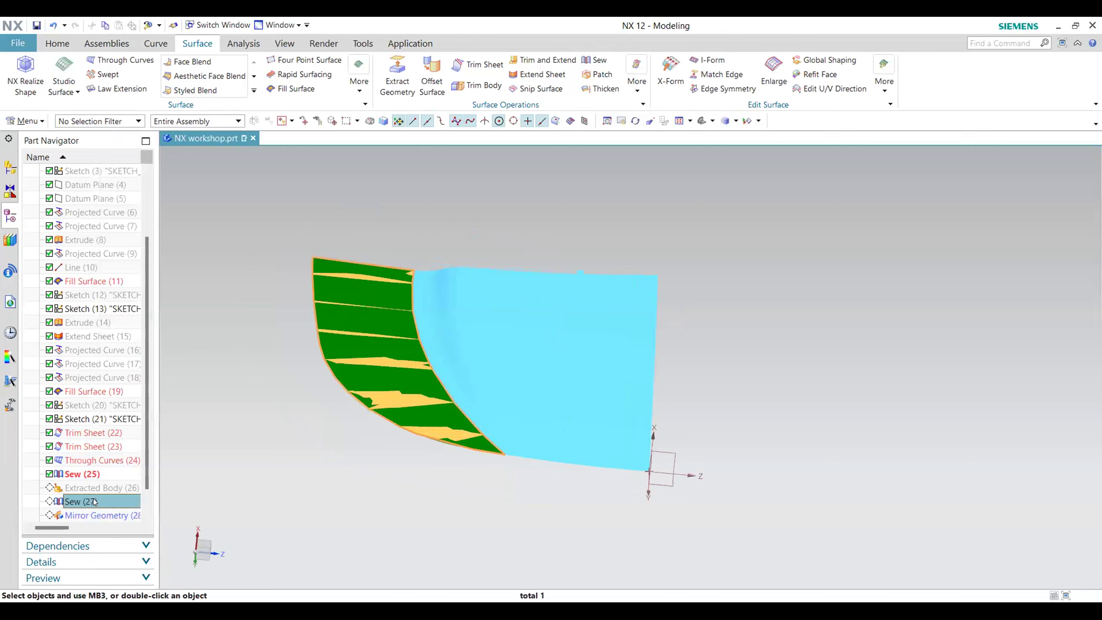
right_click(95, 502)
click(170, 351)
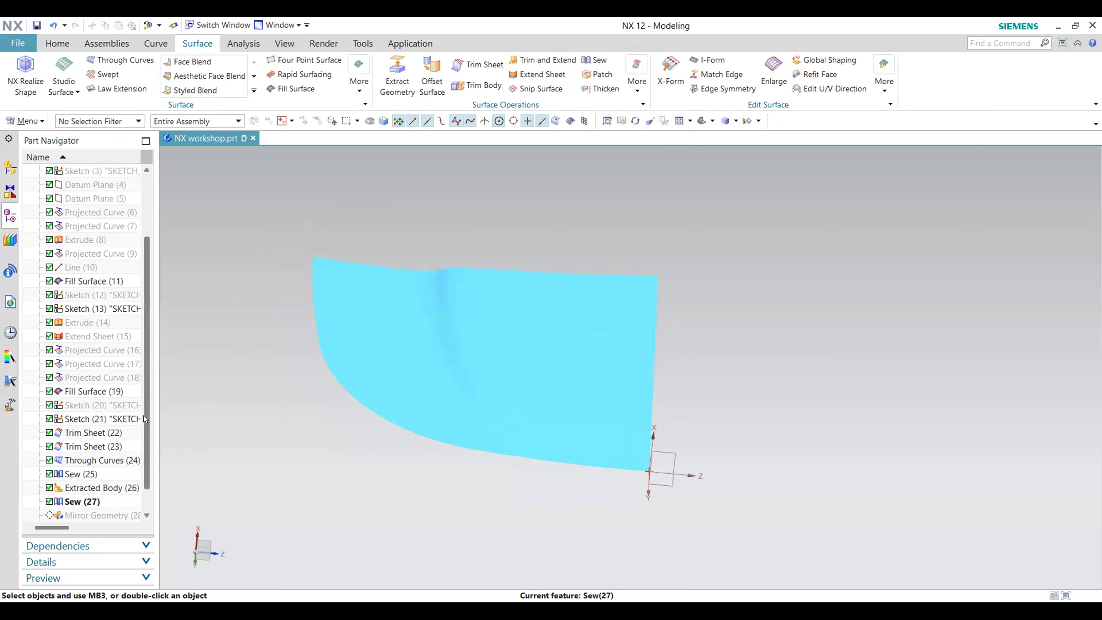
Step: Examine the sewn half surface from several angles, checking the outer sheet, the bridging surface and the main sheet
scroll(143, 415, down, 1)
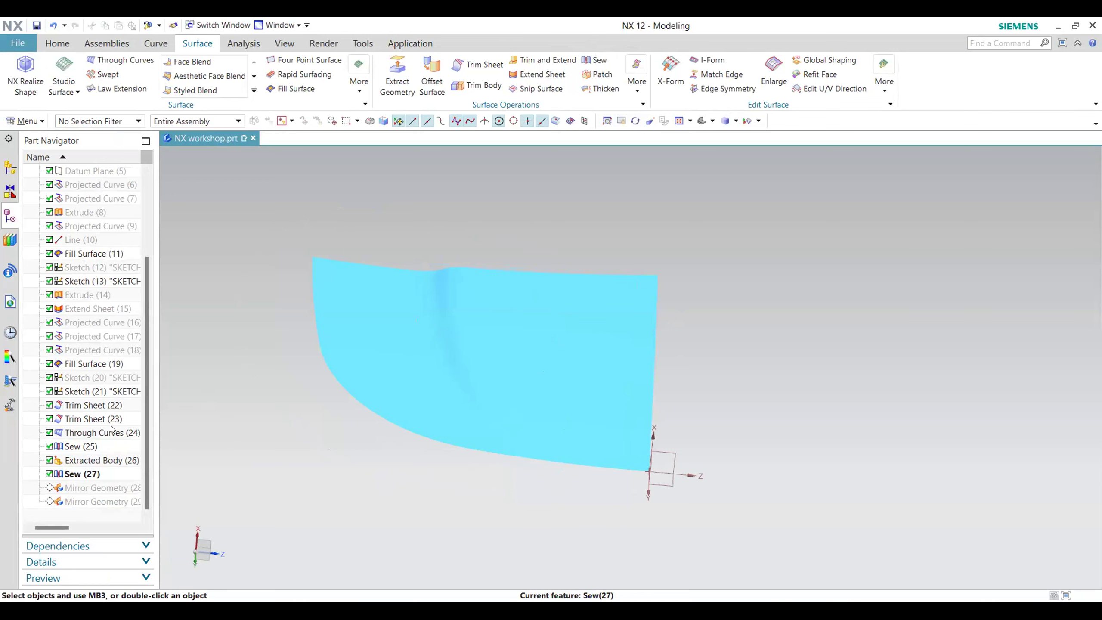
middle_drag(393, 482, 217, 460)
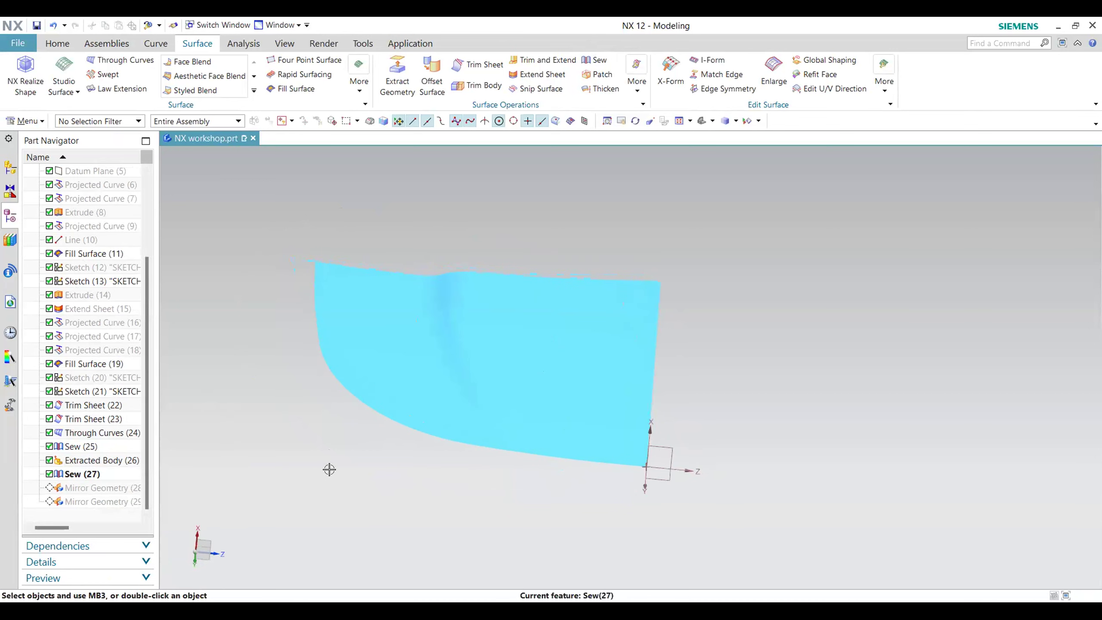
middle_drag(716, 368, 629, 373)
scroll(718, 393, up, 3)
scroll(720, 396, down, 5)
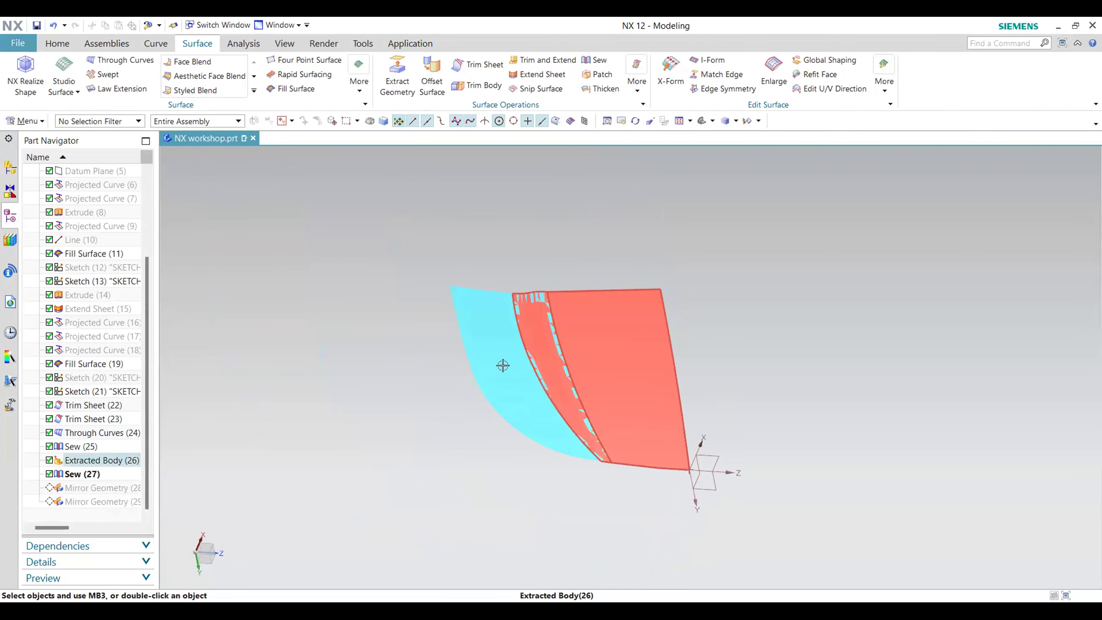
middle_drag(735, 374, 696, 349)
middle_drag(719, 433, 761, 434)
scroll(781, 453, down, 1)
scroll(791, 467, up, 2)
middle_drag(805, 439, 652, 510)
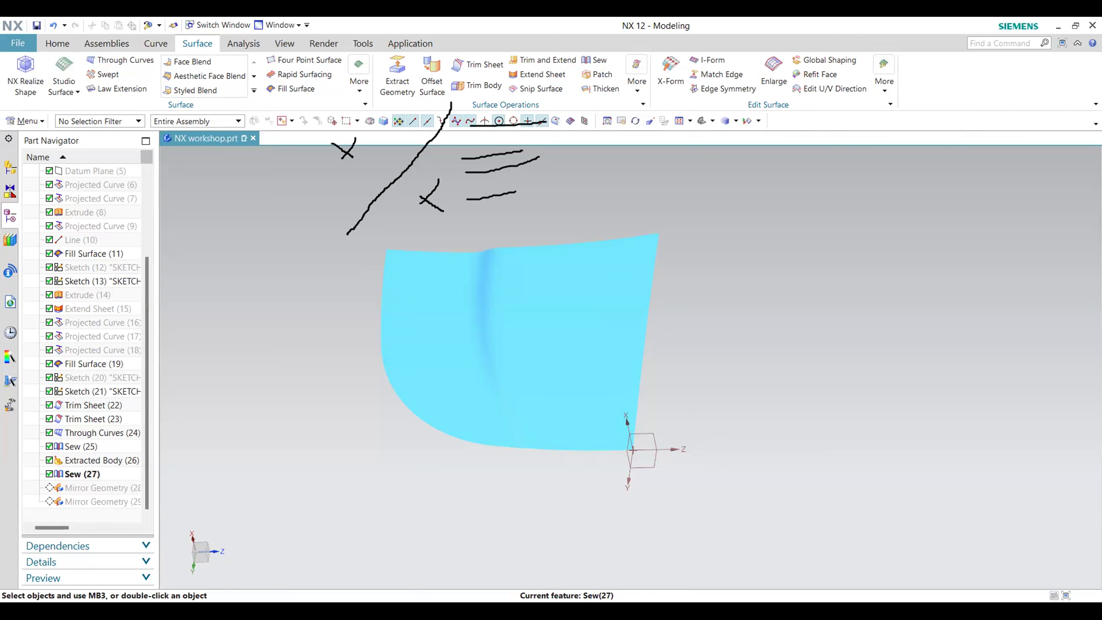
key(Escape)
mouse_move(677, 474)
middle_down()
mouse_move(696, 462)
mouse_move(679, 431)
middle_up()
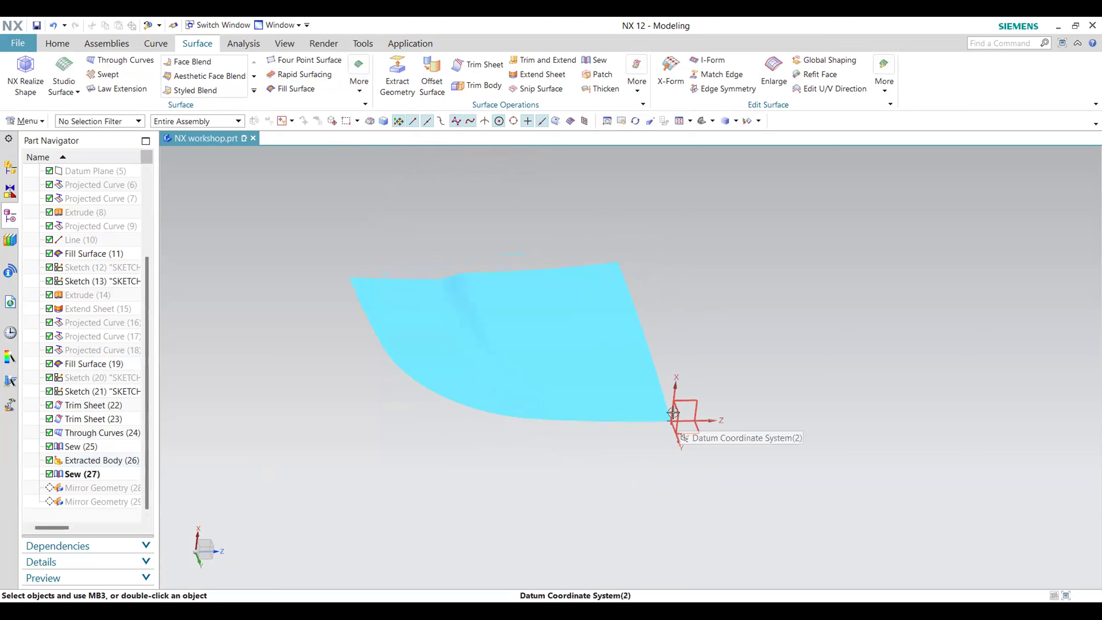
scroll(117, 87, up, 3)
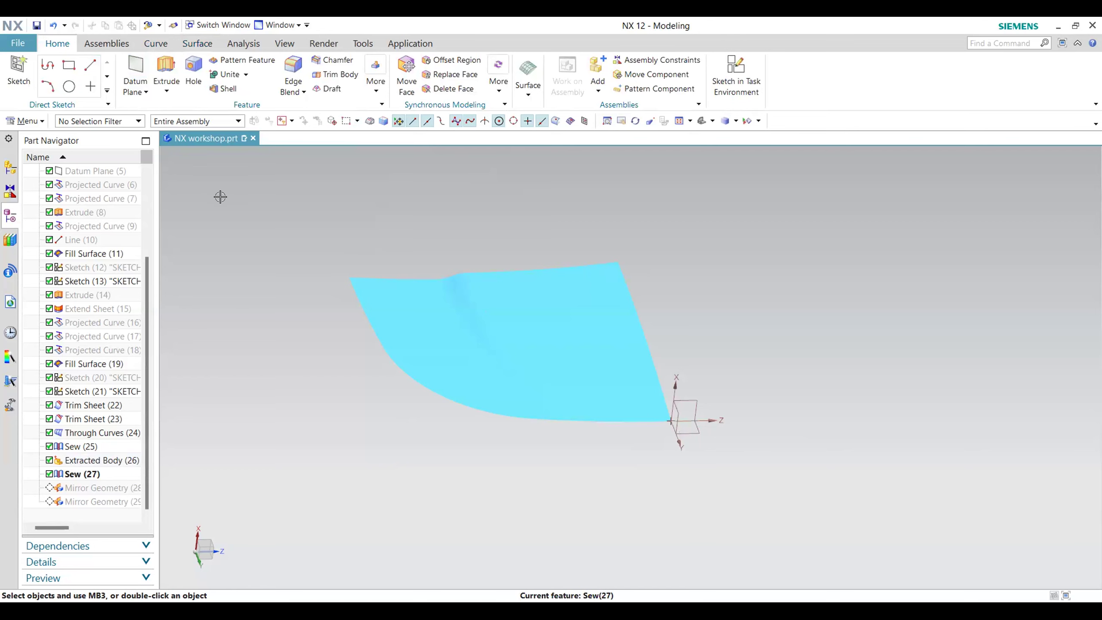
Step: Make the first Mirror Geometry feature current to bring in the mirrored half of the surface
click(382, 97)
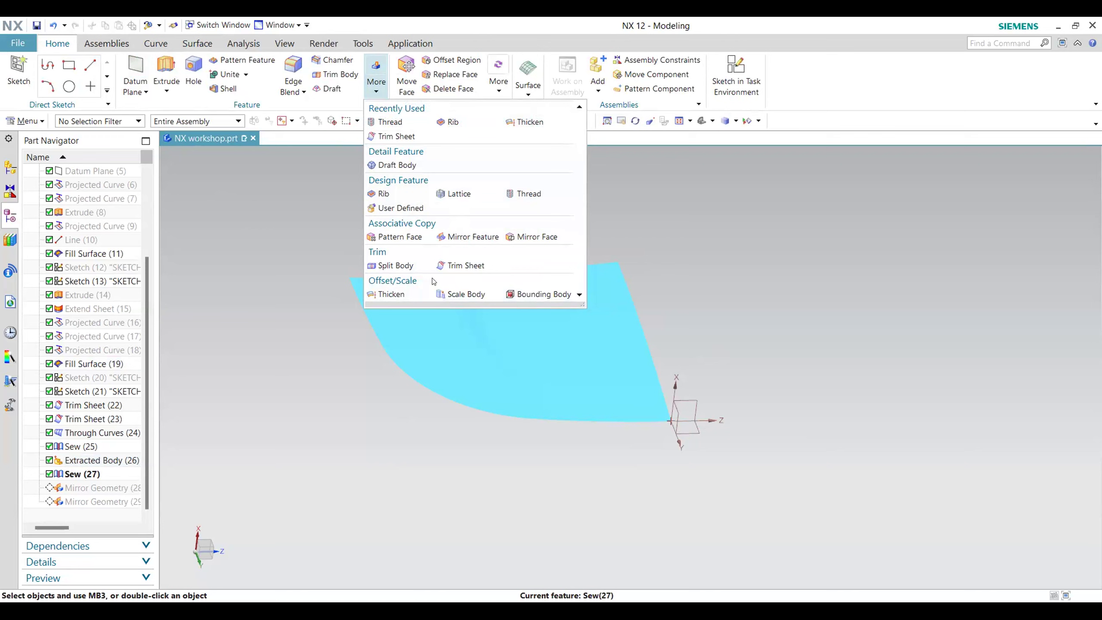
click(376, 86)
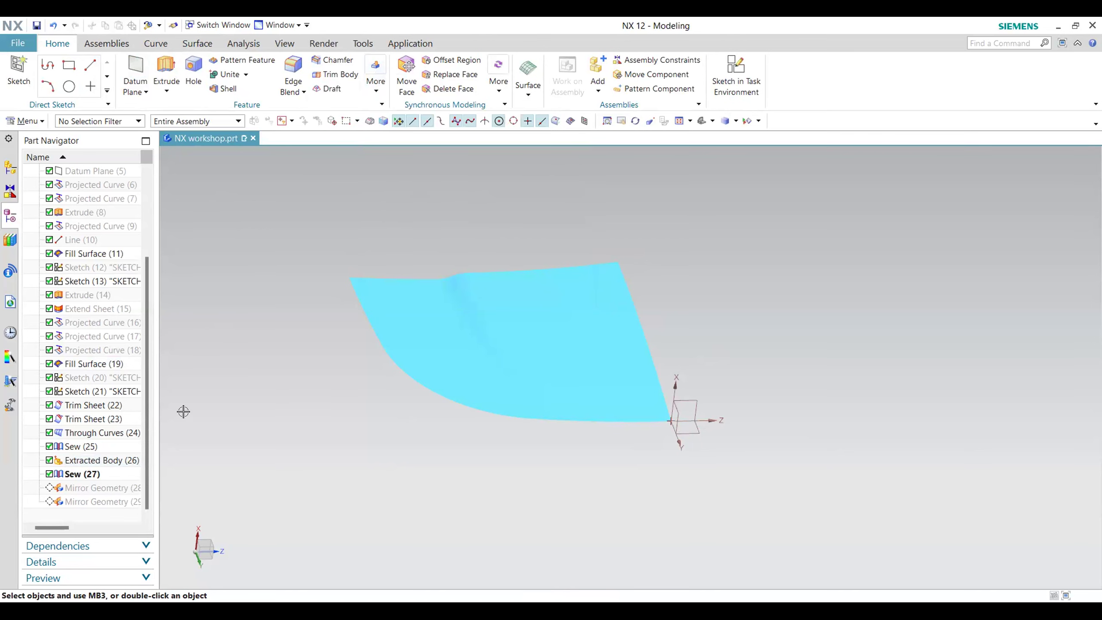
click(117, 488)
right_click(117, 488)
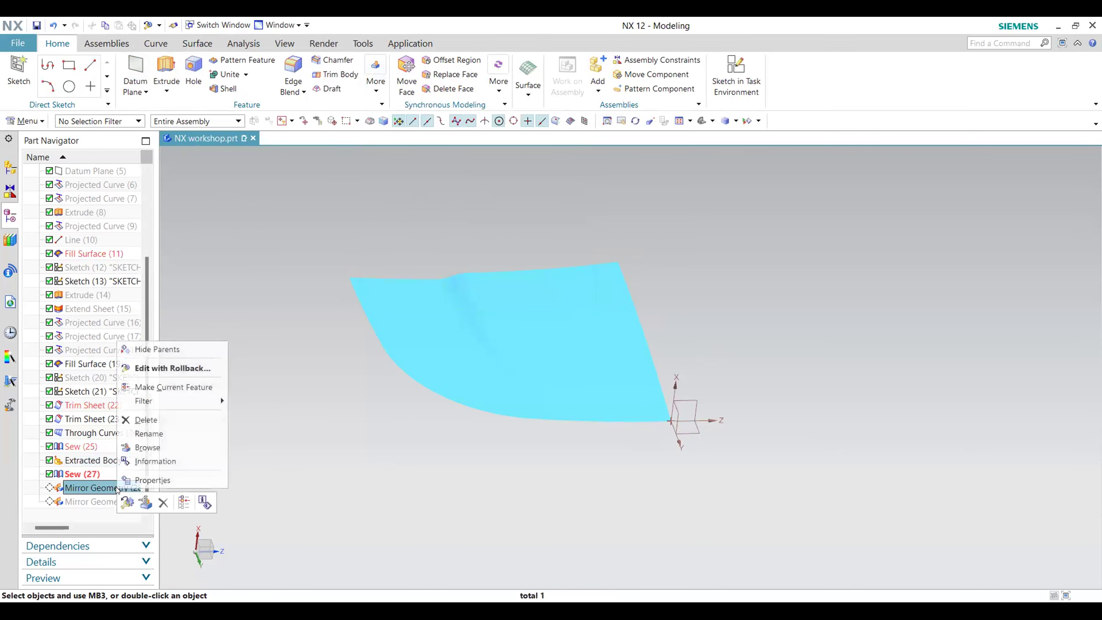
click(178, 386)
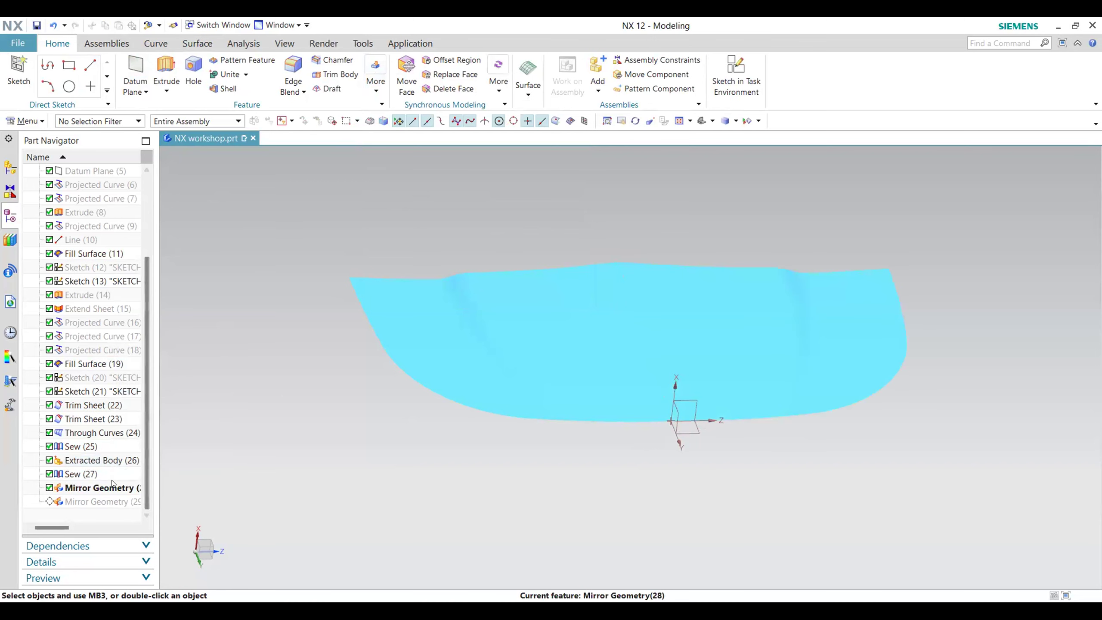
Step: Review the first Mirror Geometry definition, checking its geometry to mirror and its mirror plane, without changing it
double_click(111, 486)
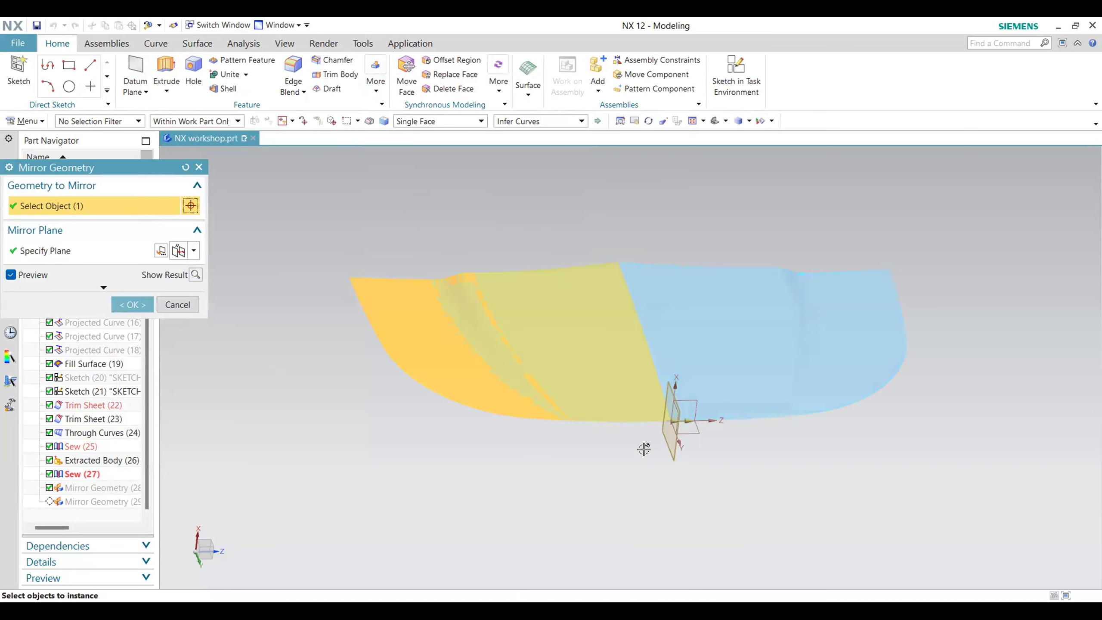
click(93, 248)
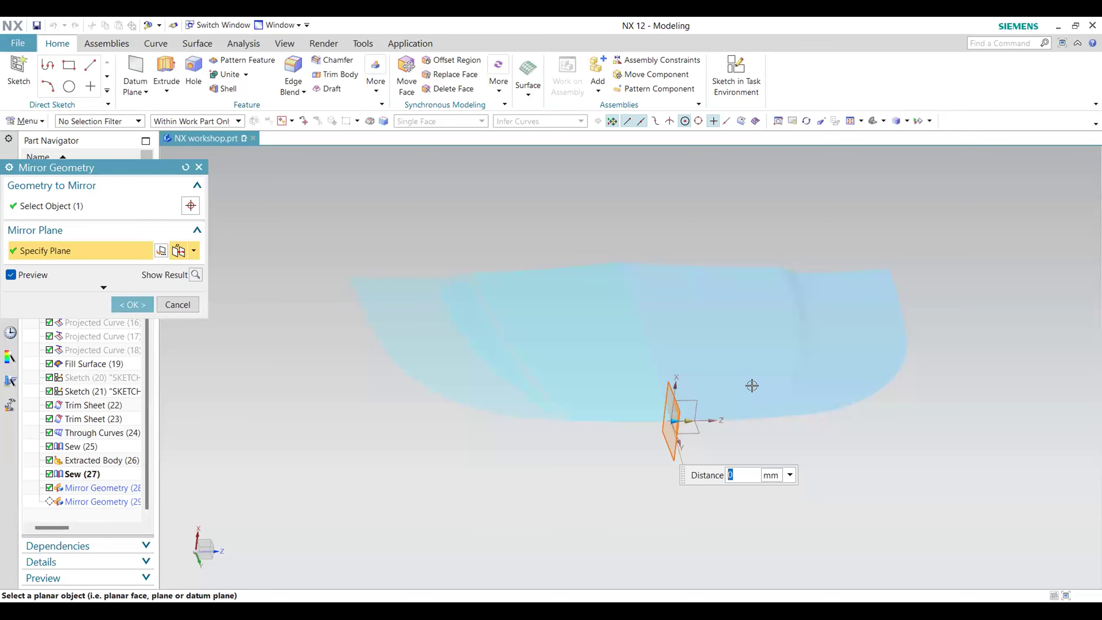
middle_drag(826, 463, 825, 467)
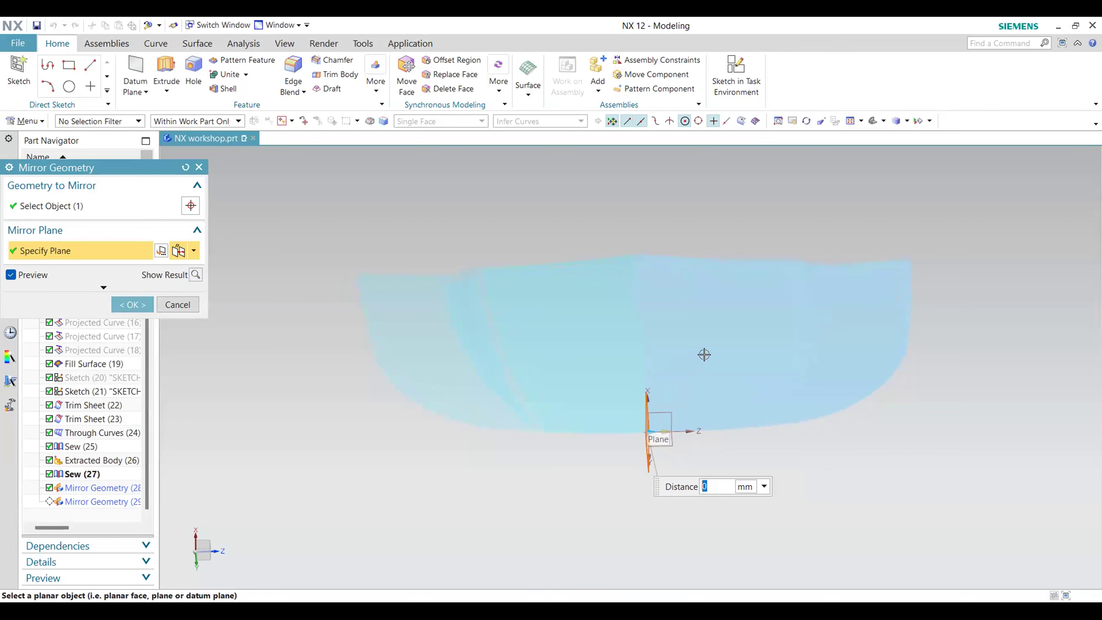
click(184, 303)
Step: Examine the original and mirrored halves from several angles, including the centre seam and both raised transitions
middle_drag(541, 487, 467, 310)
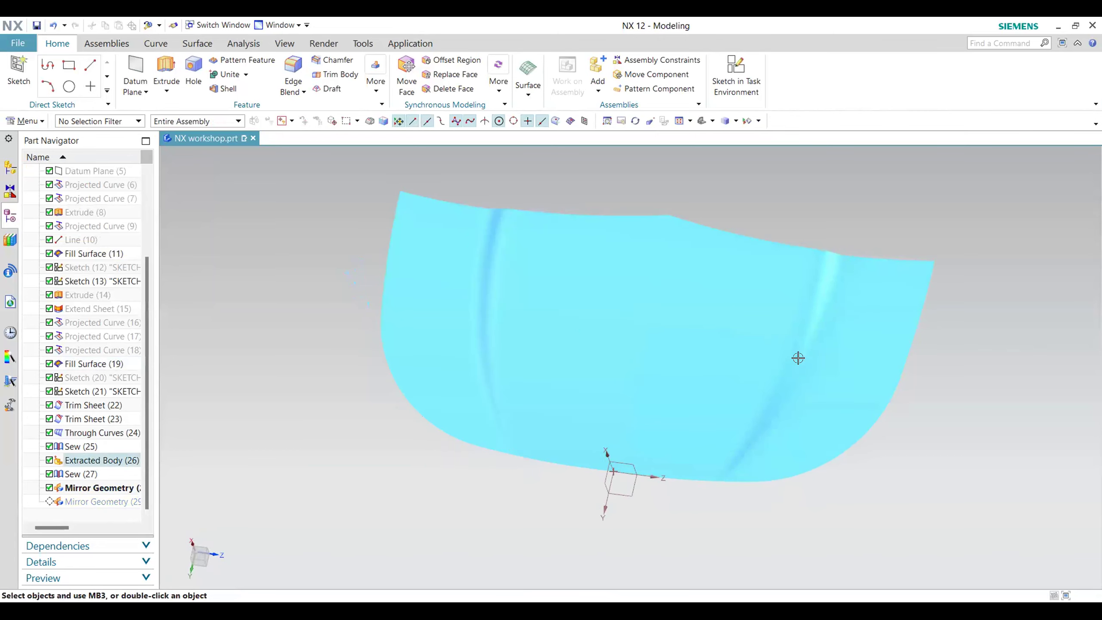
middle_drag(709, 494, 819, 429)
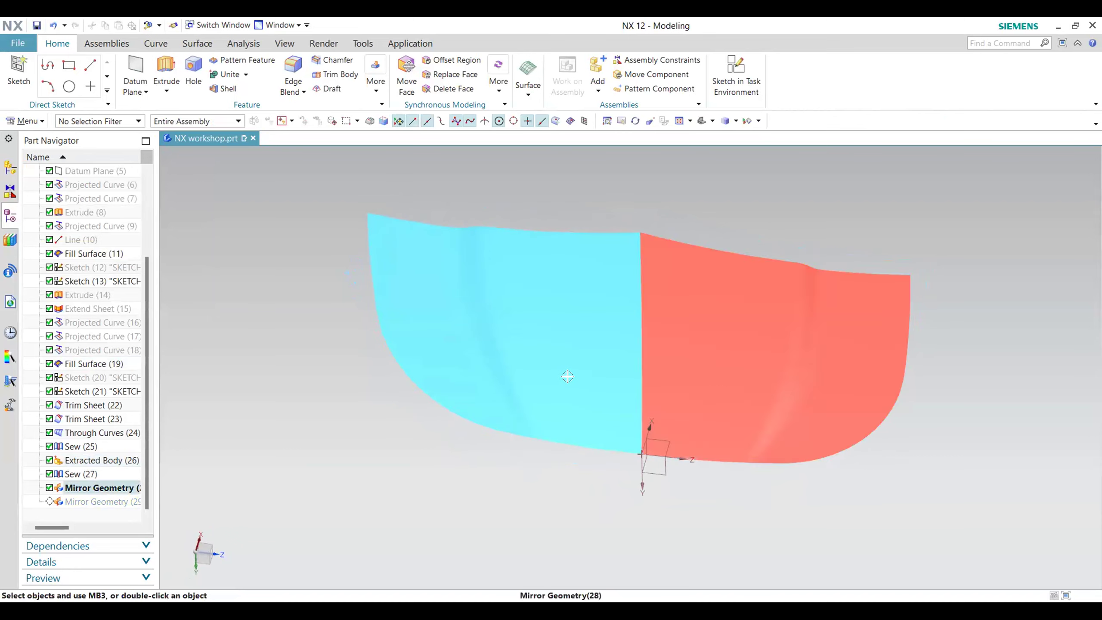
click(126, 502)
right_click(126, 502)
middle_drag(242, 495, 677, 459)
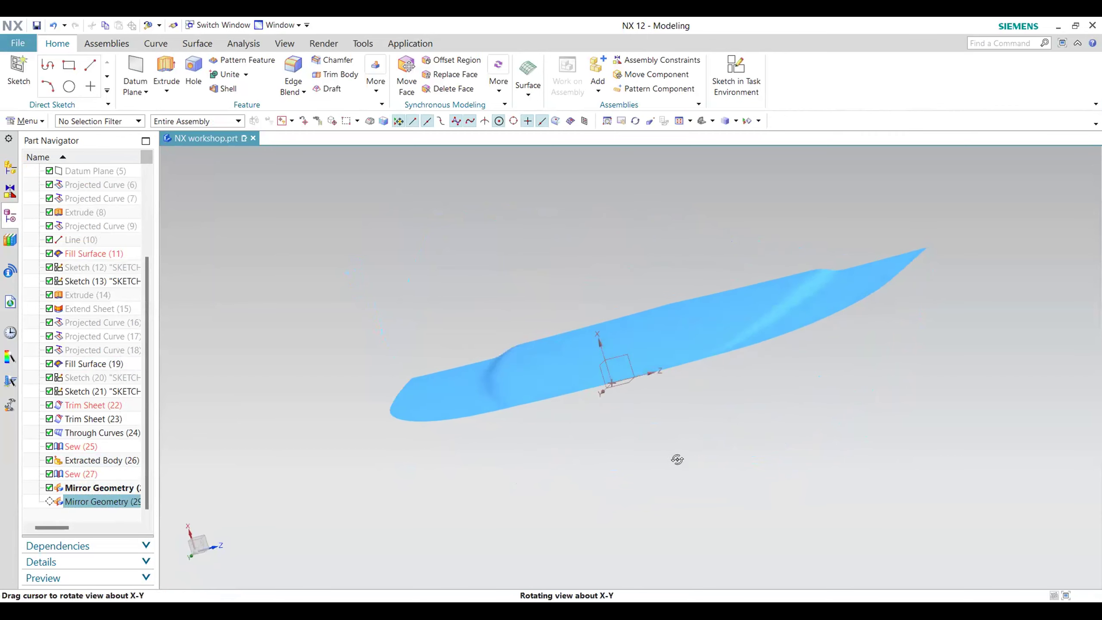
scroll(844, 338, down, 2)
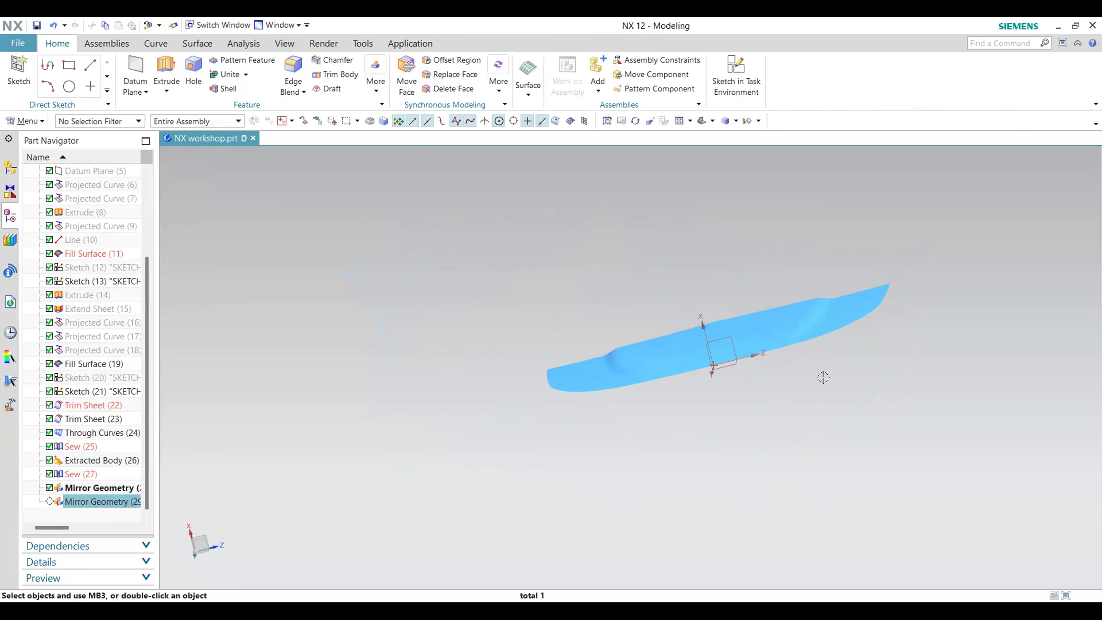
middle_drag(844, 359, 645, 328)
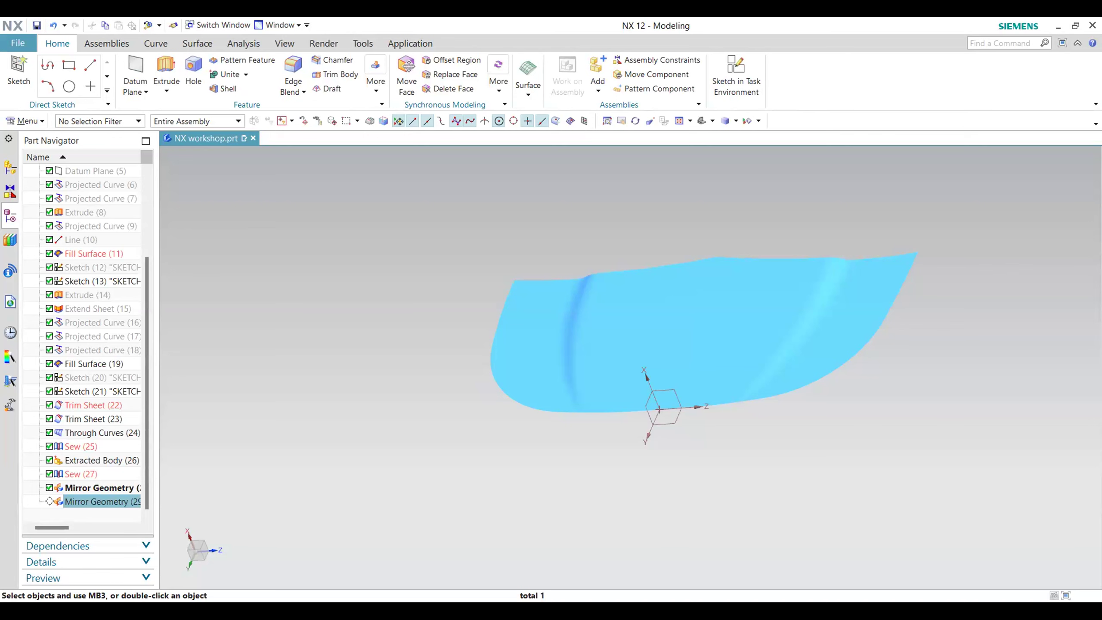
middle_drag(871, 379, 789, 376)
right_click(772, 355)
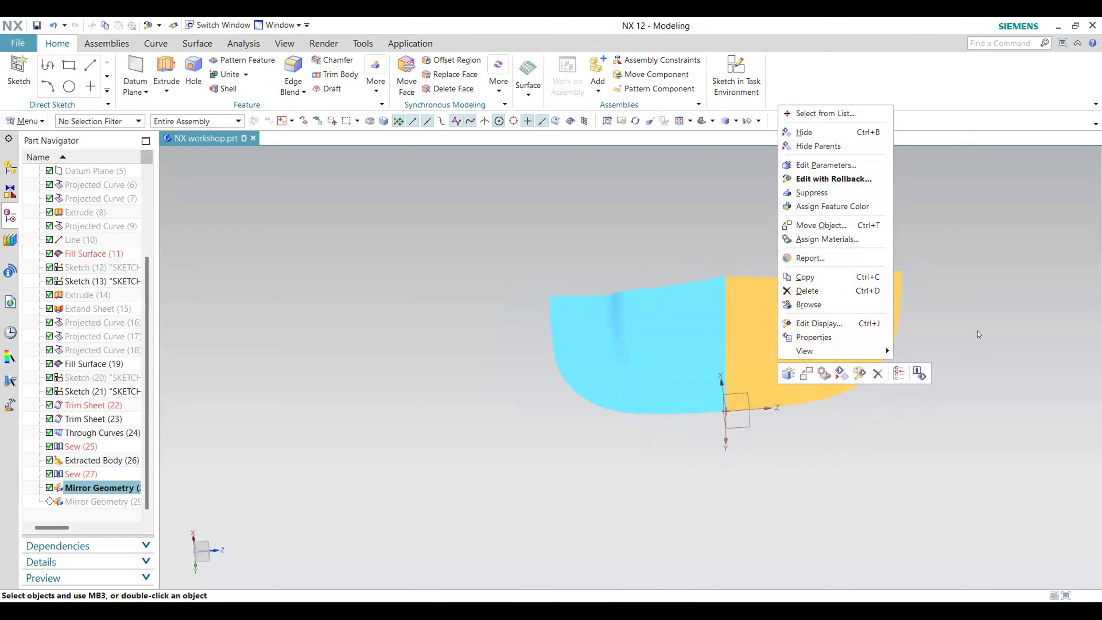
middle_drag(974, 332, 864, 345)
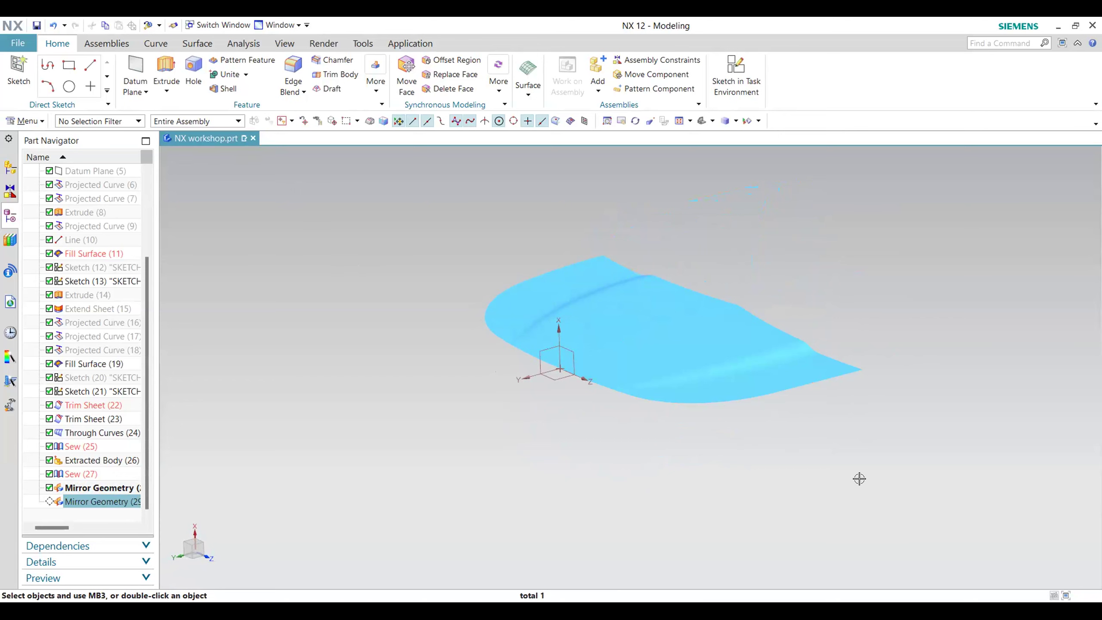
middle_drag(725, 438, 729, 460)
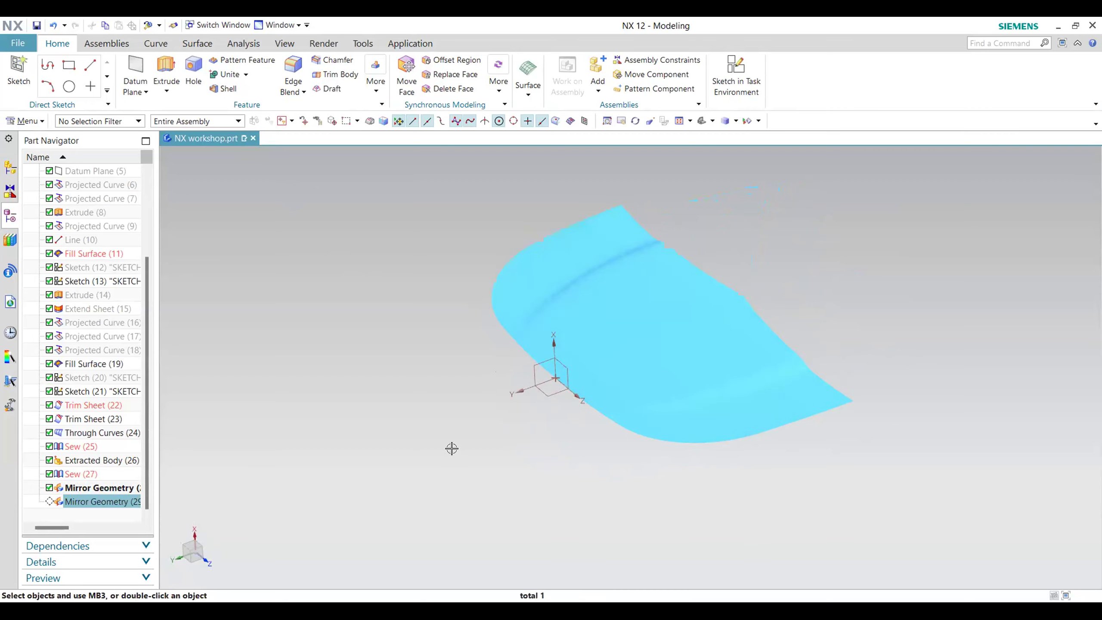